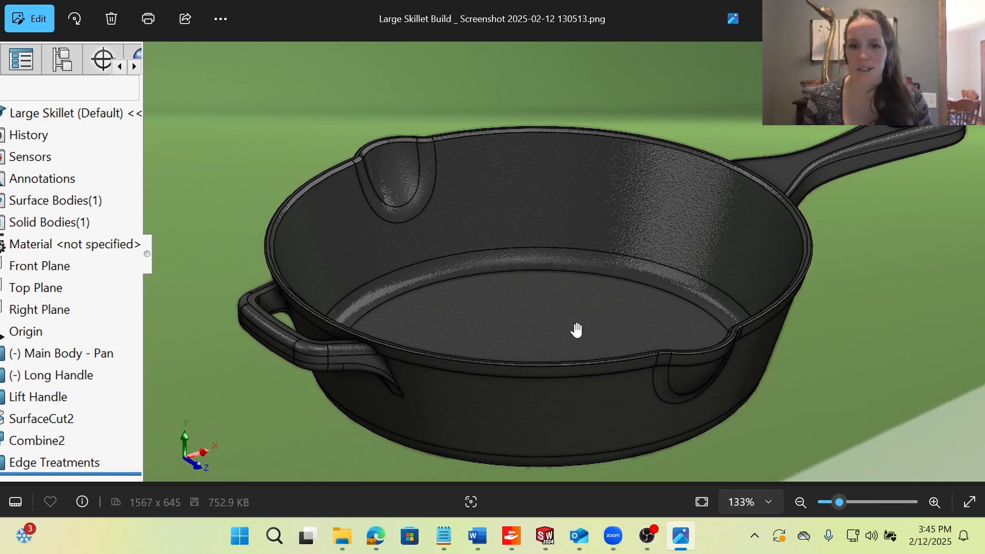
Look over the finished skillet and its feature tree in the screenshot, and switch to the Large Skillet part in SOLIDWORKS.
drag(576, 330, 637, 341)
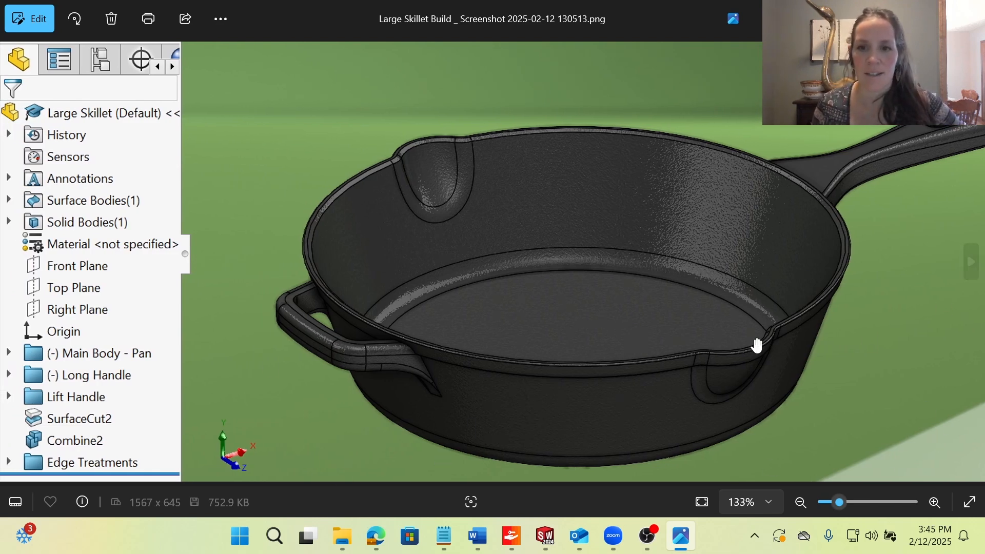
drag(756, 345, 684, 341)
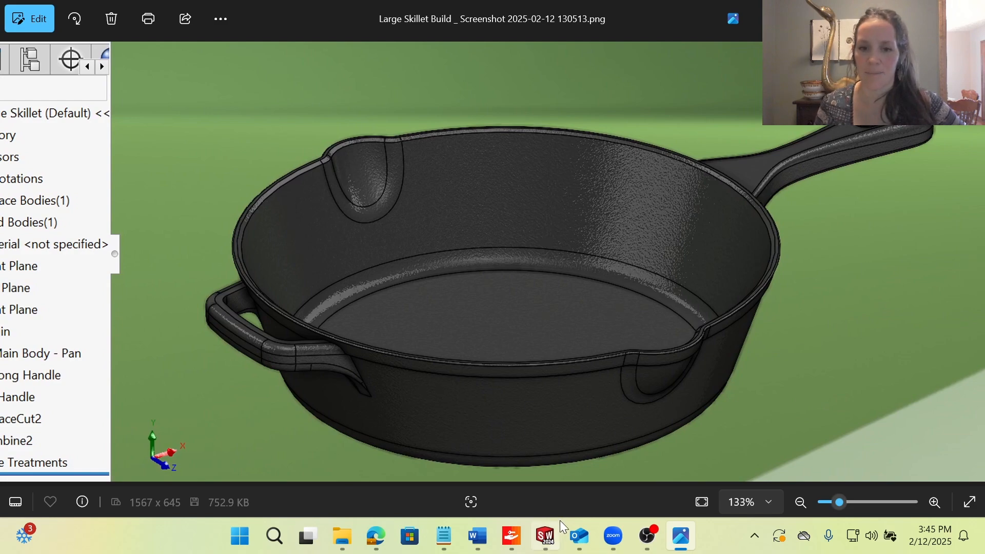
click(545, 536)
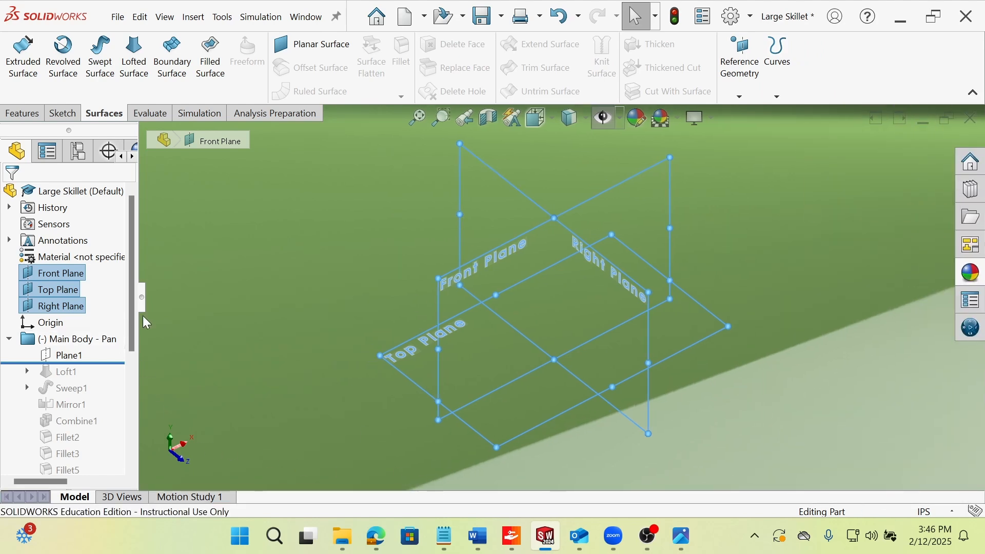
Highlight Plane1 and the Top Plane in turn to compare their positions, keeping the Main Body - Pan folder expanded.
click(390, 431)
click(61, 355)
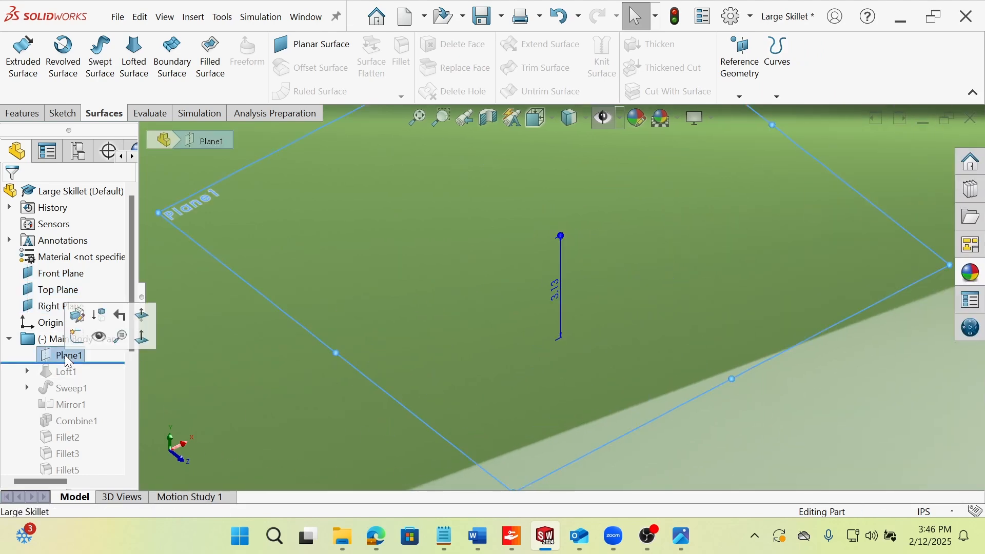
click(56, 290)
click(9, 340)
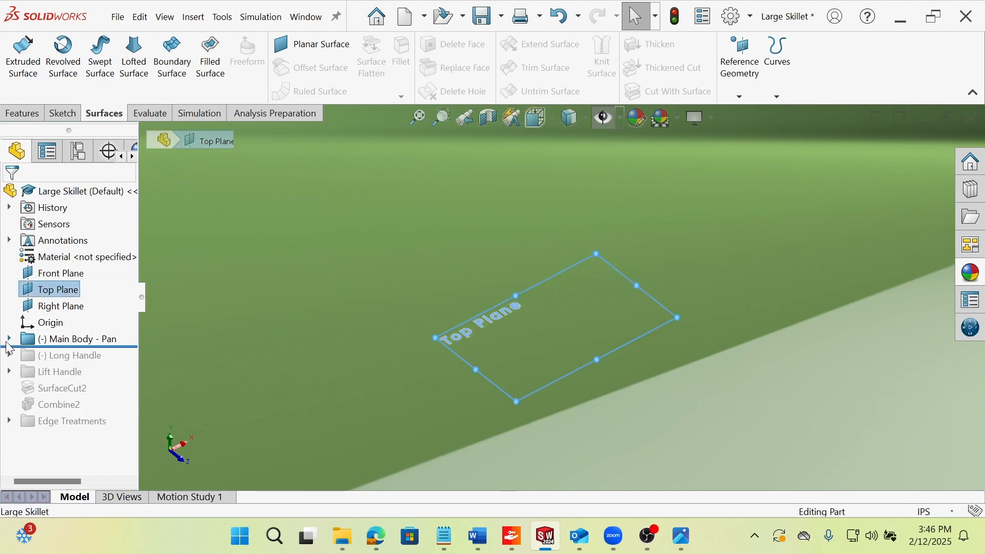
click(9, 339)
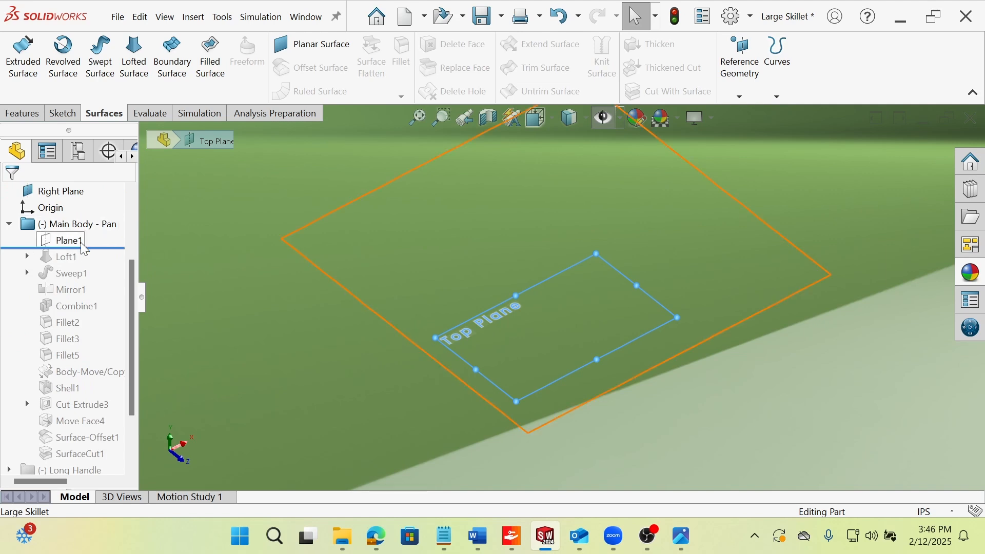
Roll the feature history forward past Loft1, widen the feature tree and expand Loft1 to list its sketches.
drag(114, 248, 114, 265)
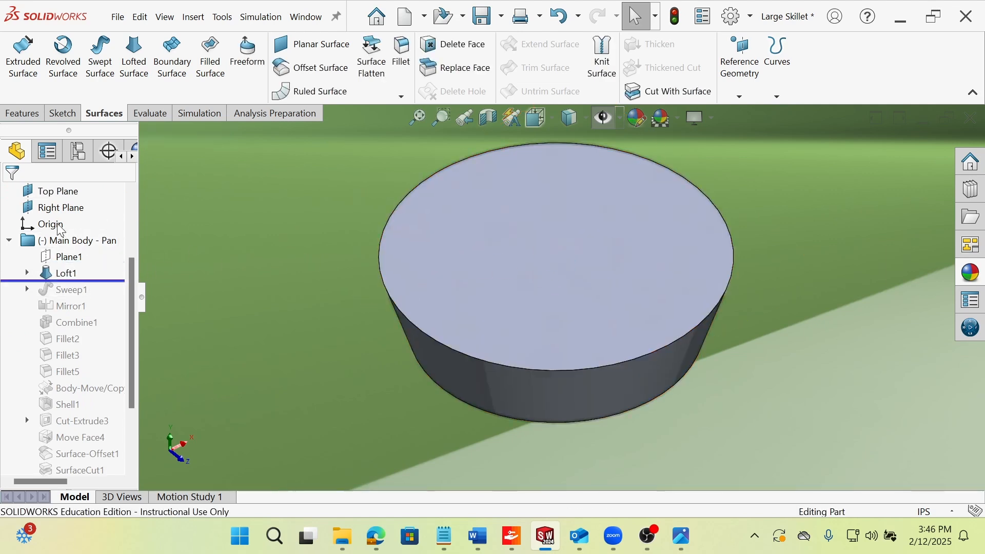
middle_drag(760, 304, 686, 285)
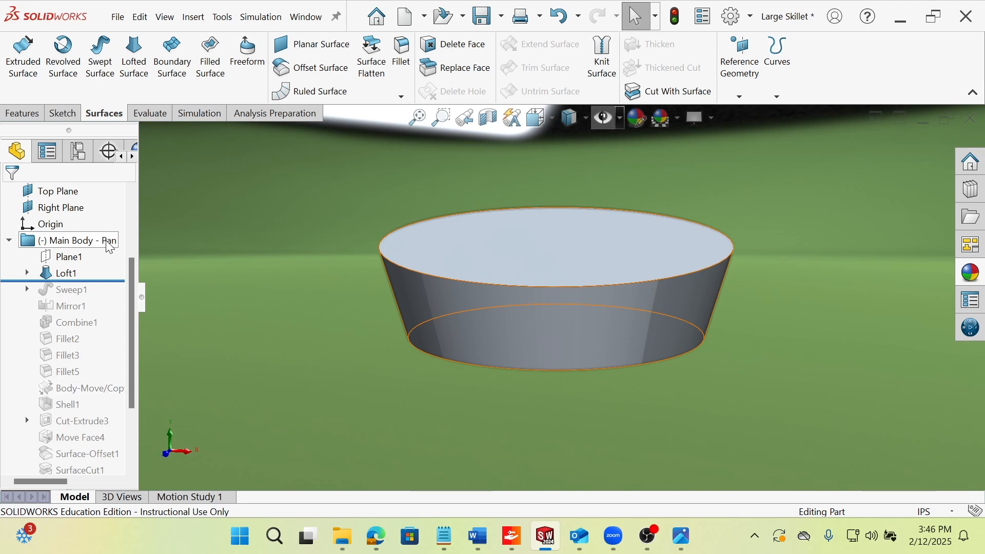
drag(137, 226, 217, 226)
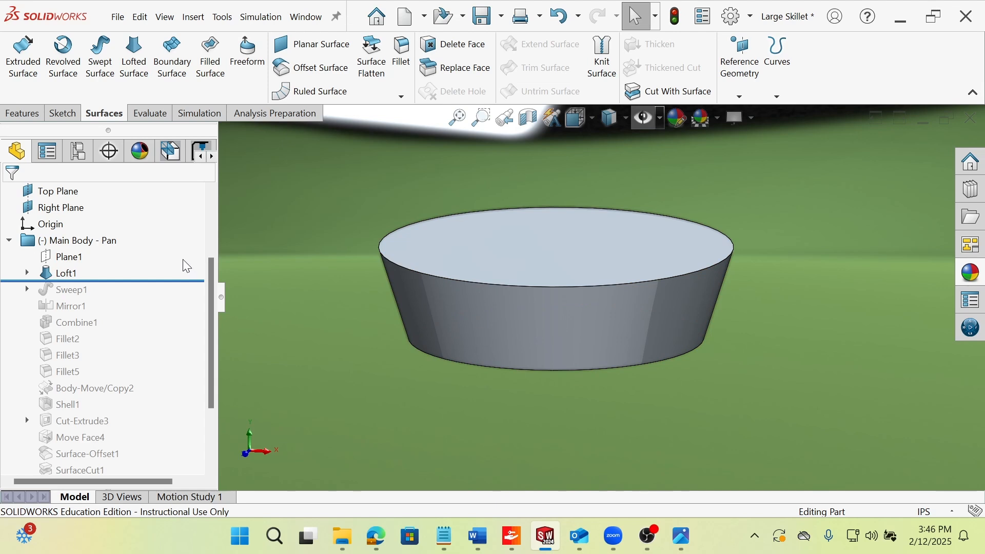
click(27, 273)
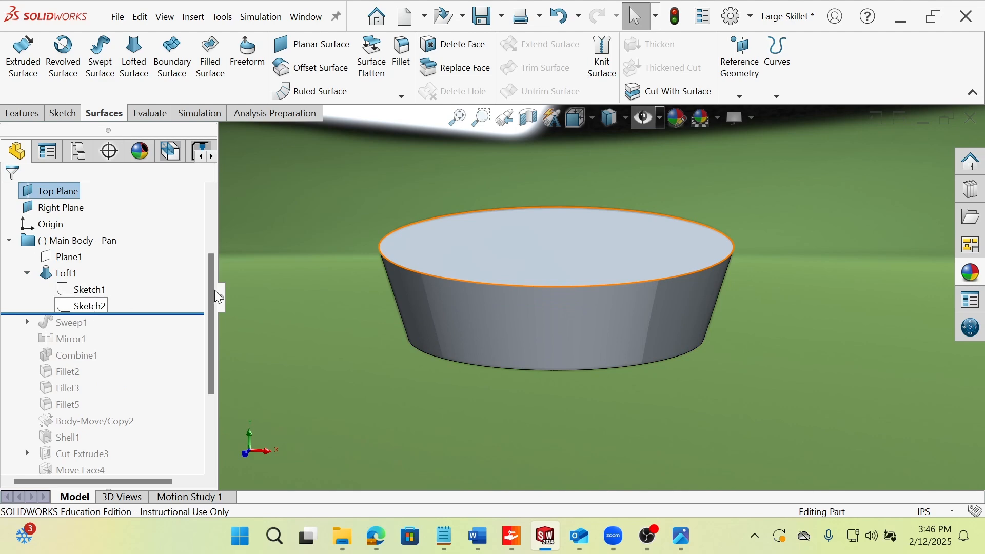
Display the Front, Top and Right planes and inspect Plane1's offset dimension from the Top Plane.
click(643, 119)
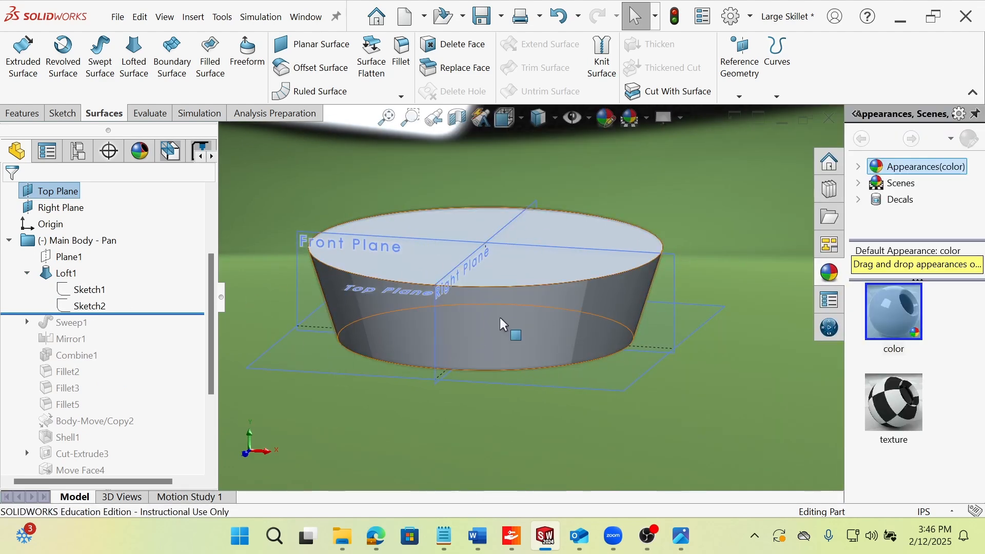
mouse_move(502, 323)
middle_down()
mouse_move(528, 329)
mouse_move(460, 322)
mouse_move(506, 308)
mouse_move(523, 336)
middle_up()
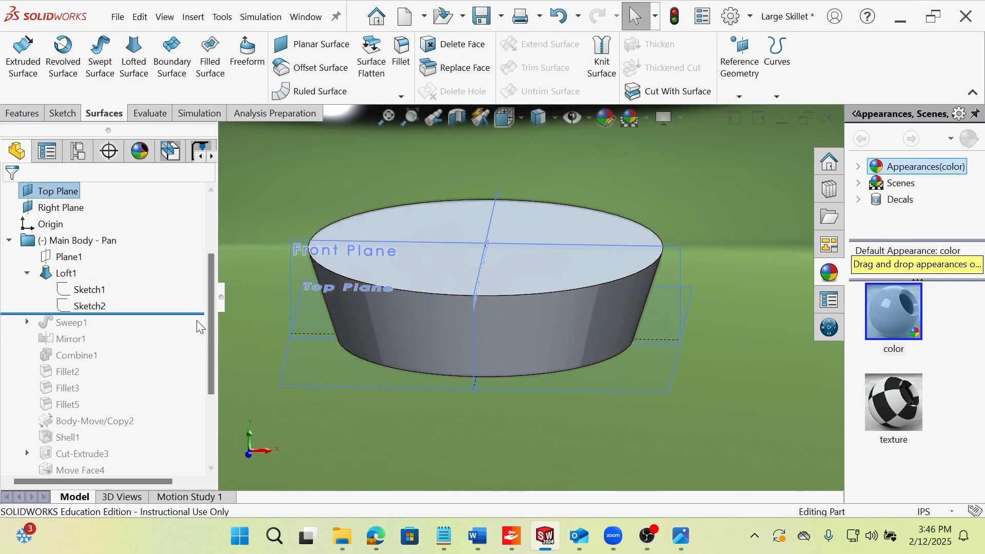
click(76, 260)
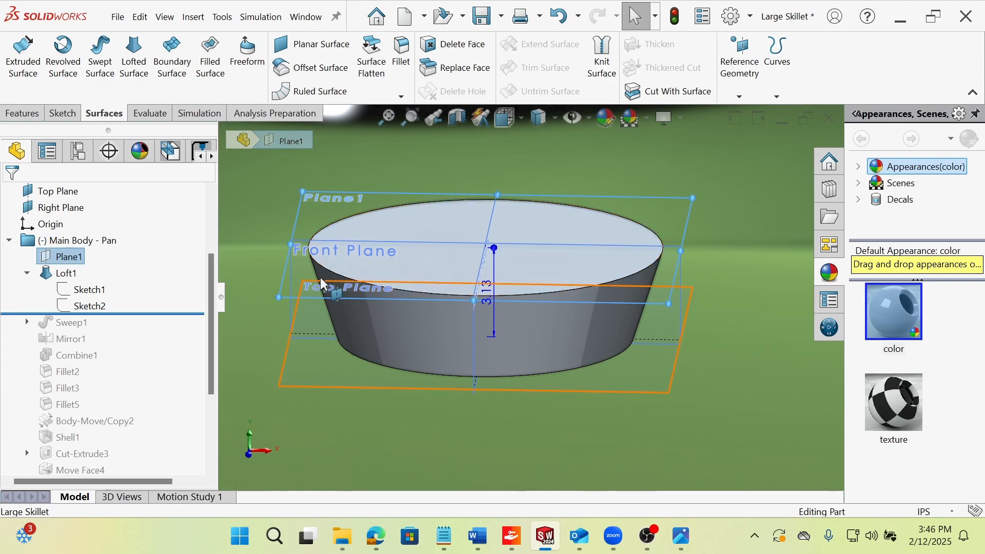
middle_drag(326, 282, 446, 280)
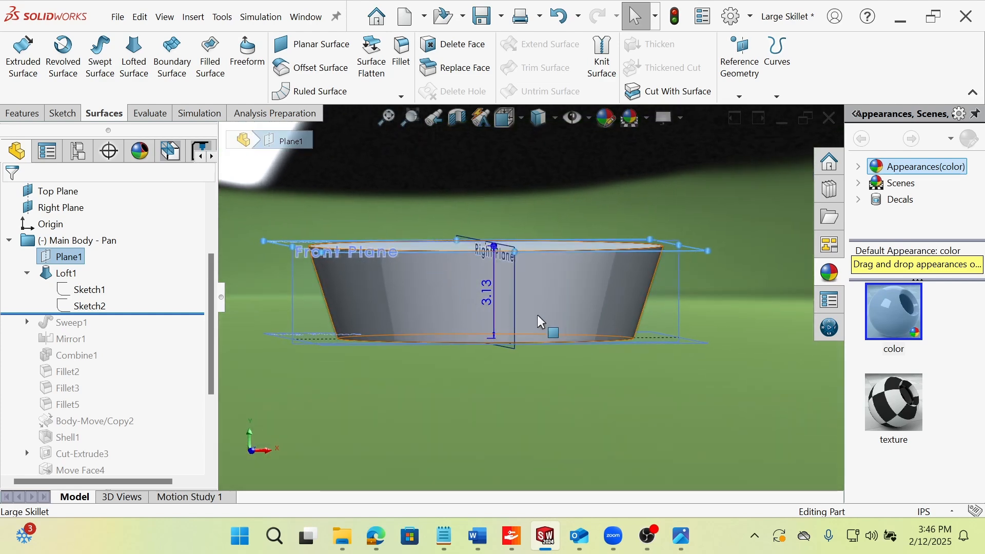
double_click(483, 290)
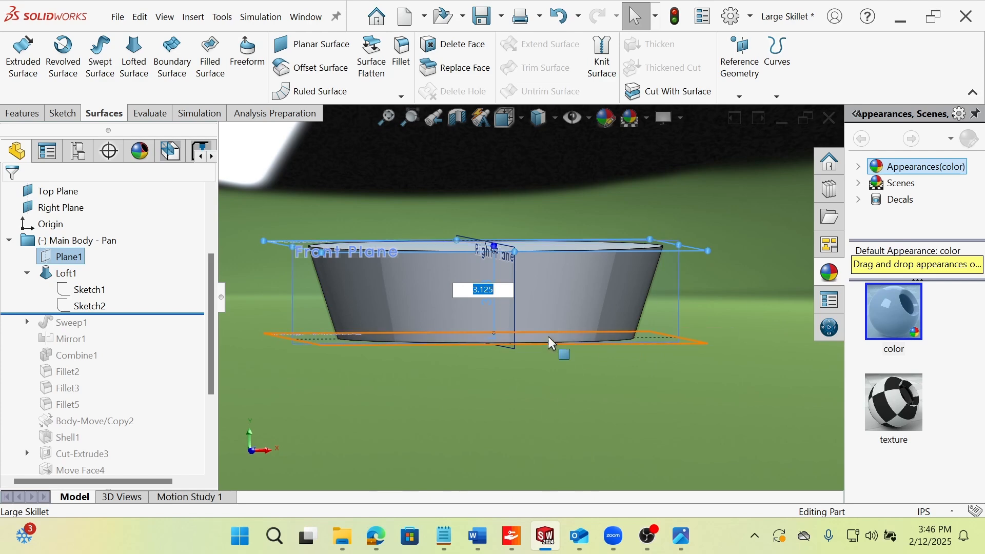
click(65, 257)
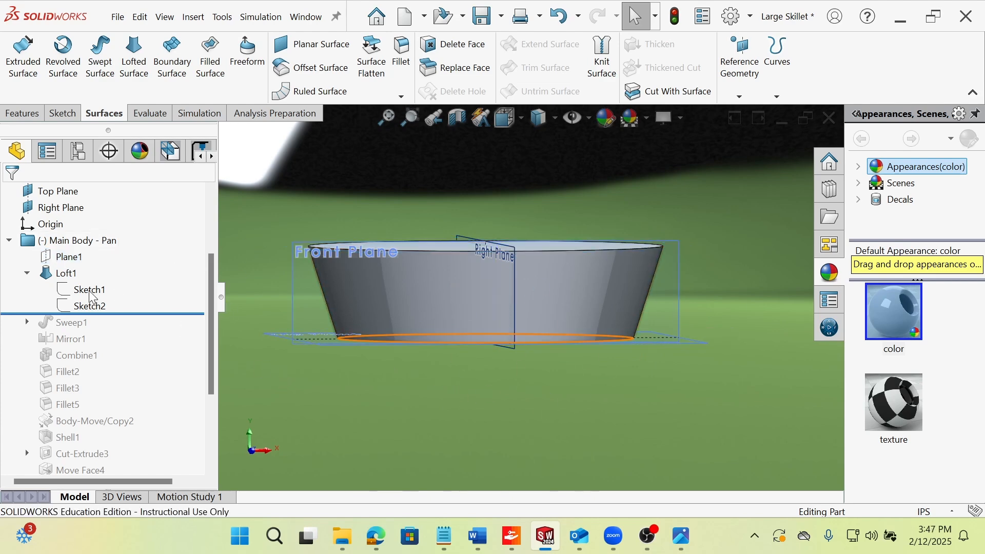
click(54, 192)
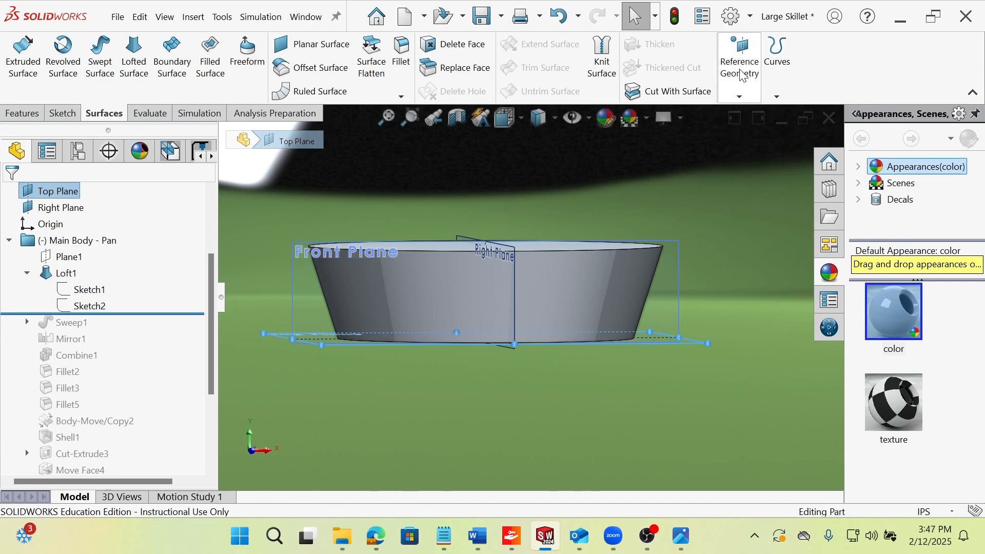
click(739, 96)
click(753, 111)
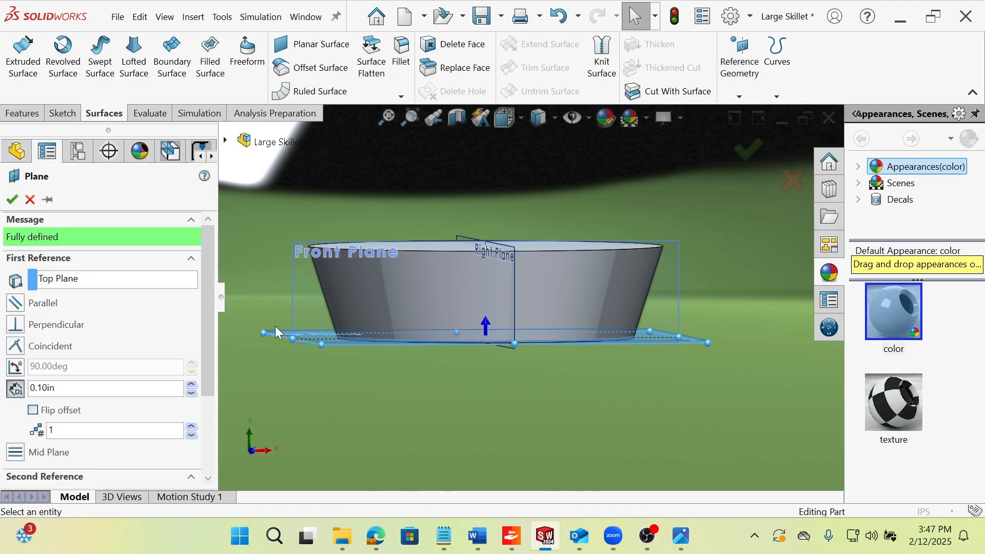
click(30, 200)
Start a sketch on Plane1 and check its placement relative to the lofted body.
scroll(336, 292, up, 1)
middle_drag(337, 295, 299, 324)
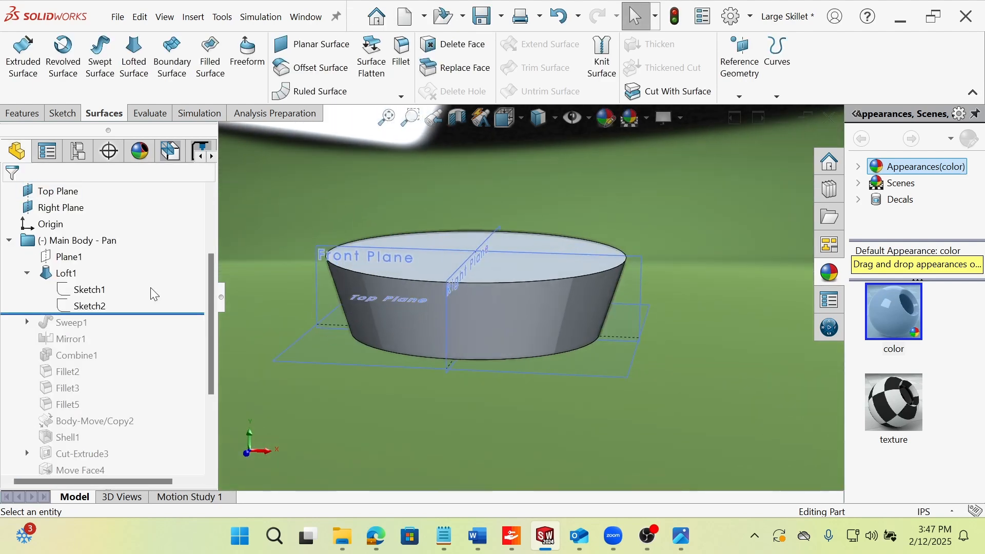
click(68, 257)
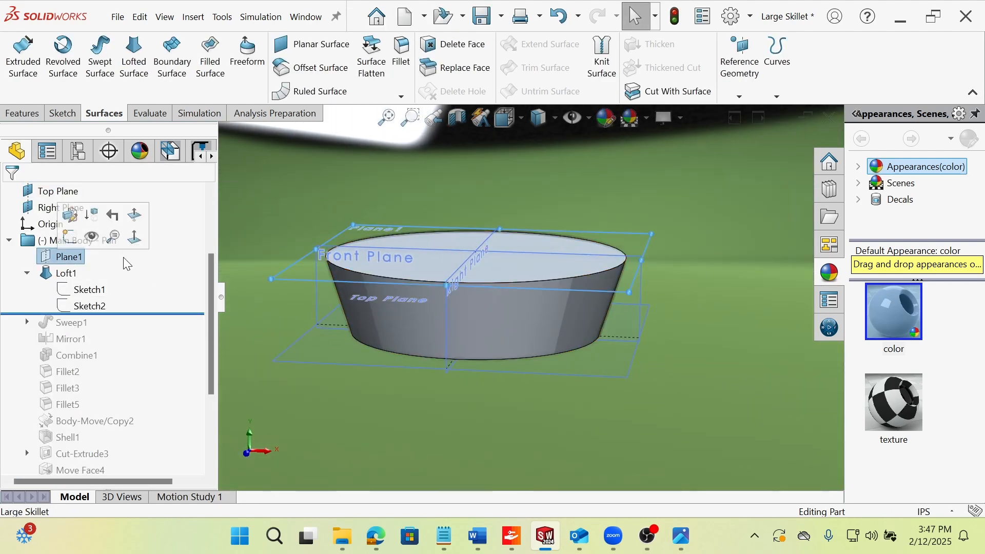
click(348, 399)
click(65, 268)
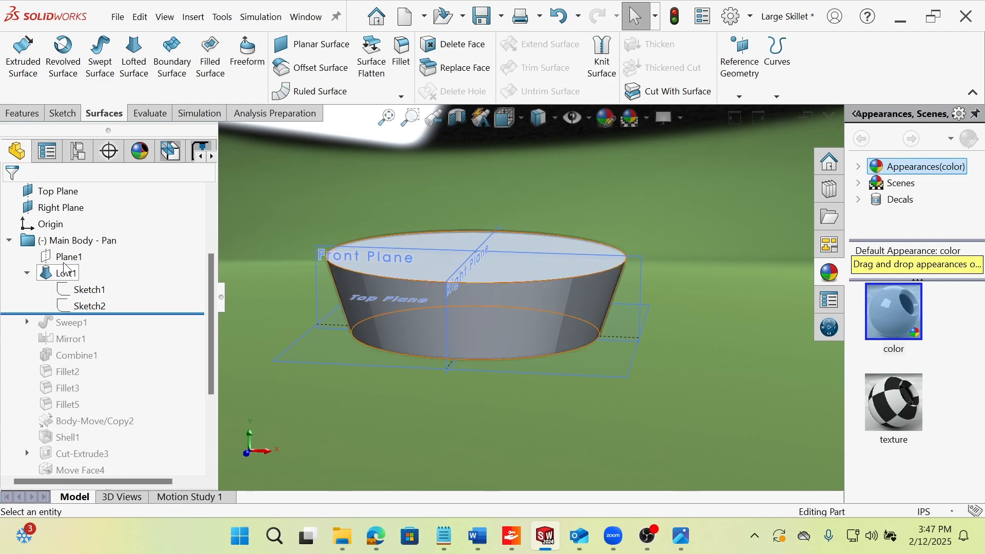
click(69, 257)
click(95, 244)
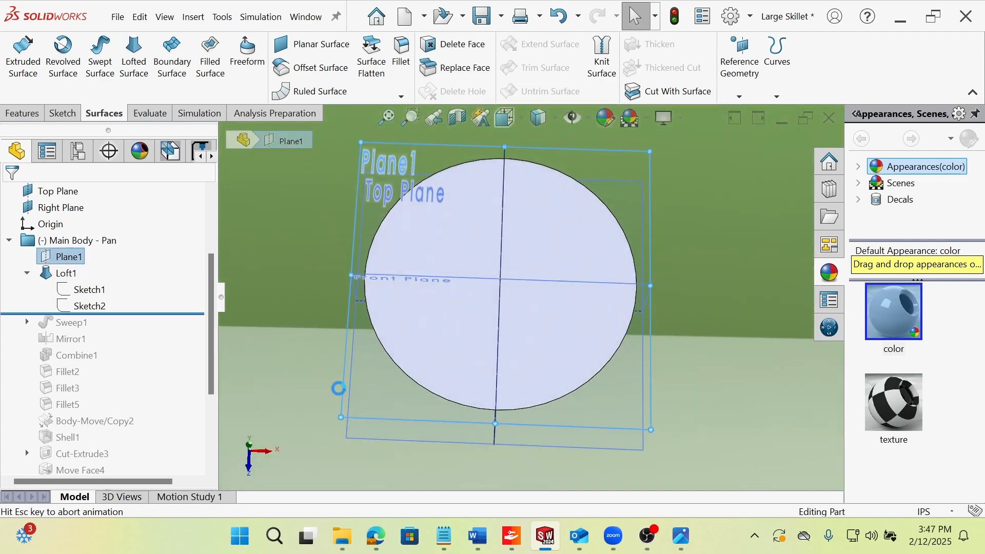
mouse_move(402, 402)
middle_down()
mouse_move(387, 205)
mouse_move(368, 368)
middle_up()
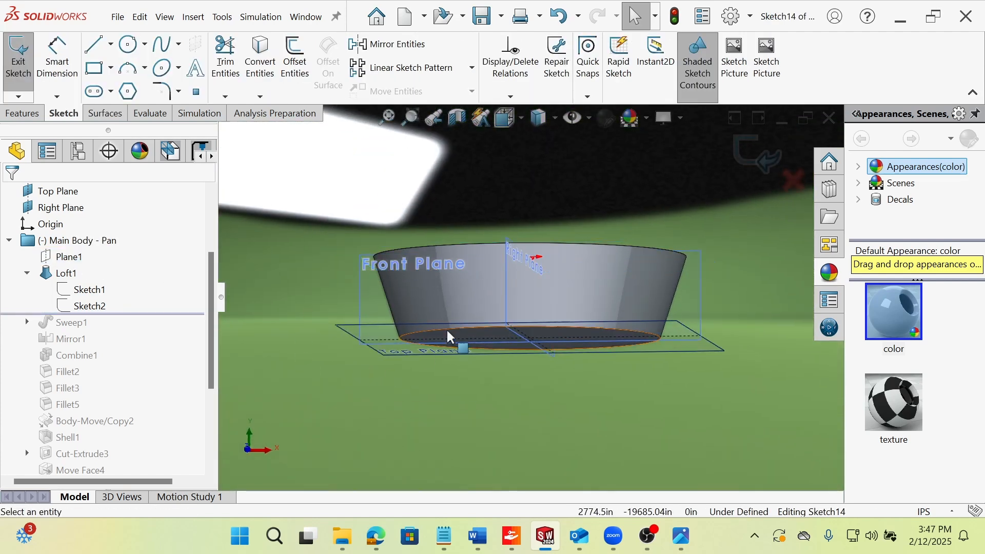
middle_drag(449, 336, 439, 367)
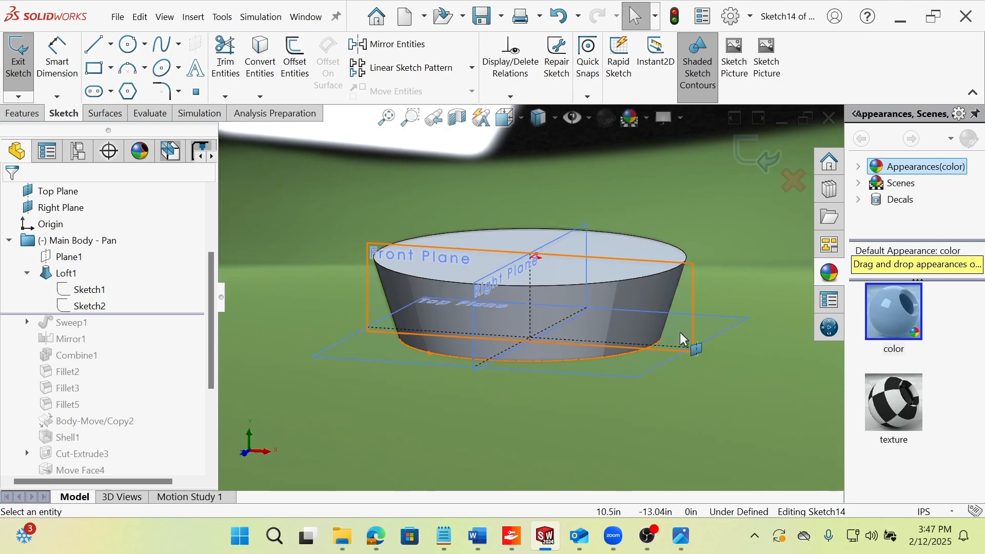
middle_drag(626, 284, 635, 301)
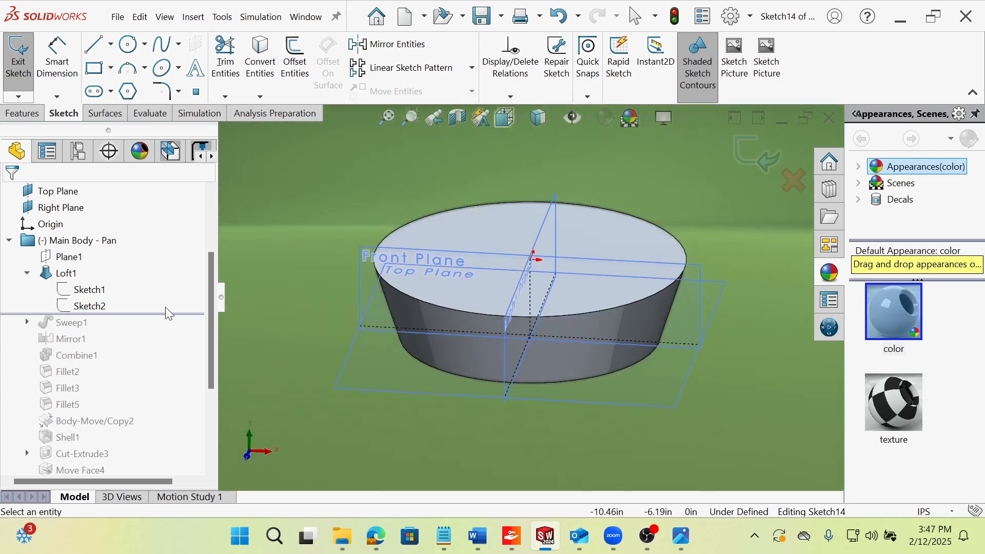
Highlight Loft1's profile circles Sketch1 and Sketch2 in turn, and leave the empty sketch.
click(81, 289)
drag(81, 289, 83, 311)
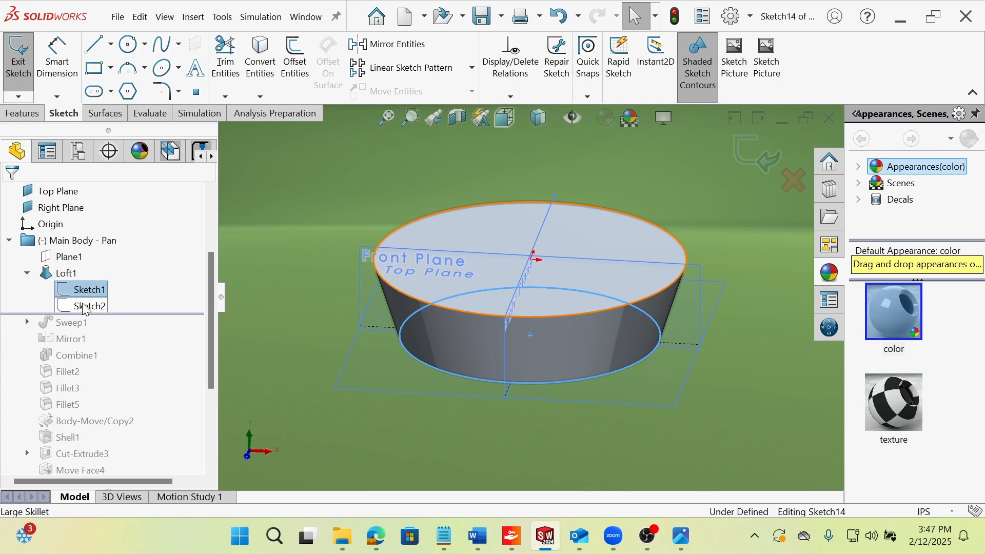
ctrl+click(85, 306)
click(317, 257)
click(71, 293)
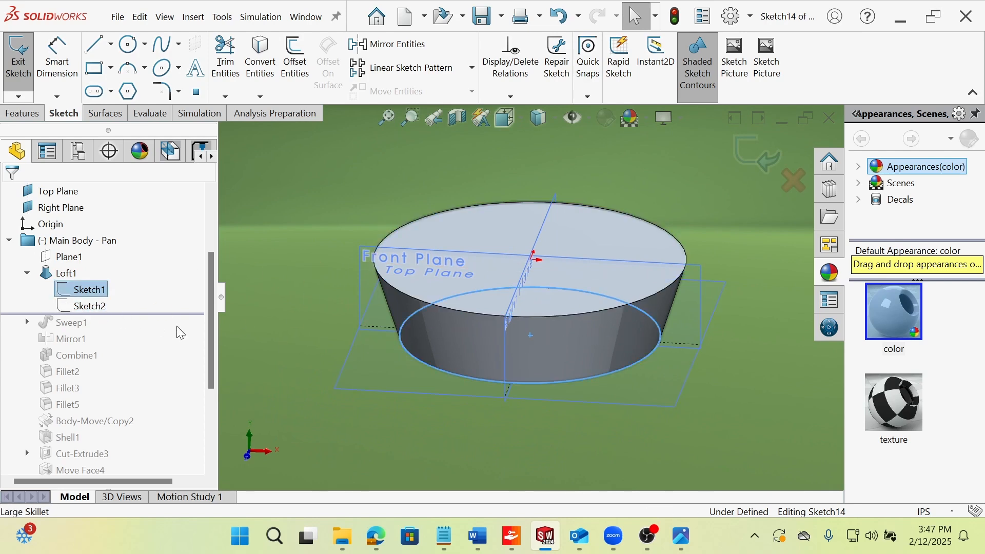
click(72, 308)
click(14, 61)
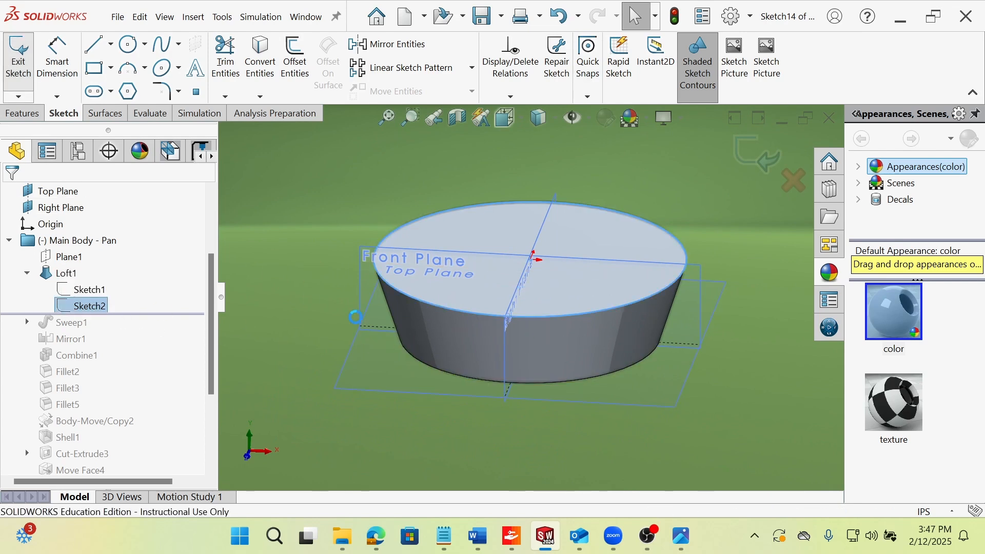
Select Loft1 and examine its dimensions and the tapered side walls of the pan body.
click(65, 273)
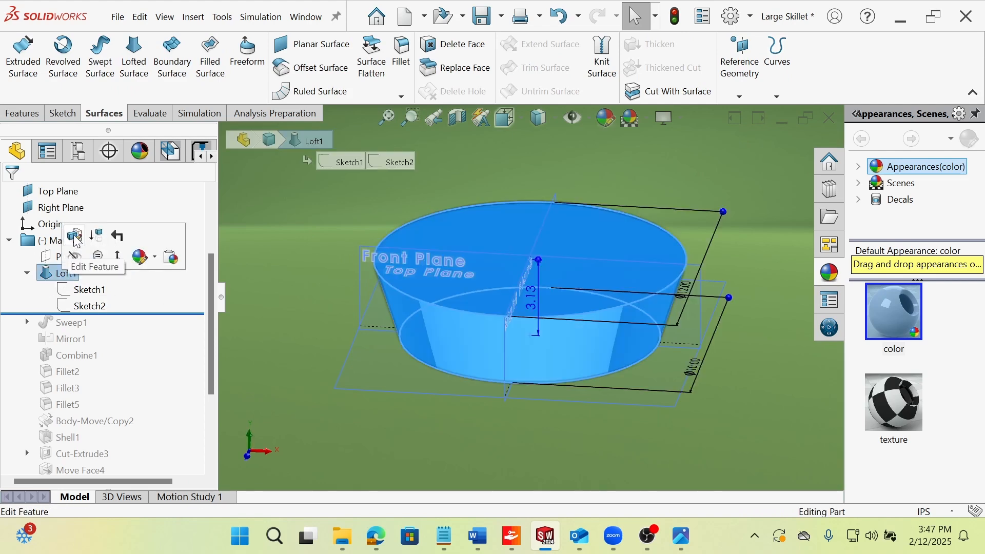
scroll(531, 319, down, 1)
middle_drag(529, 327, 462, 320)
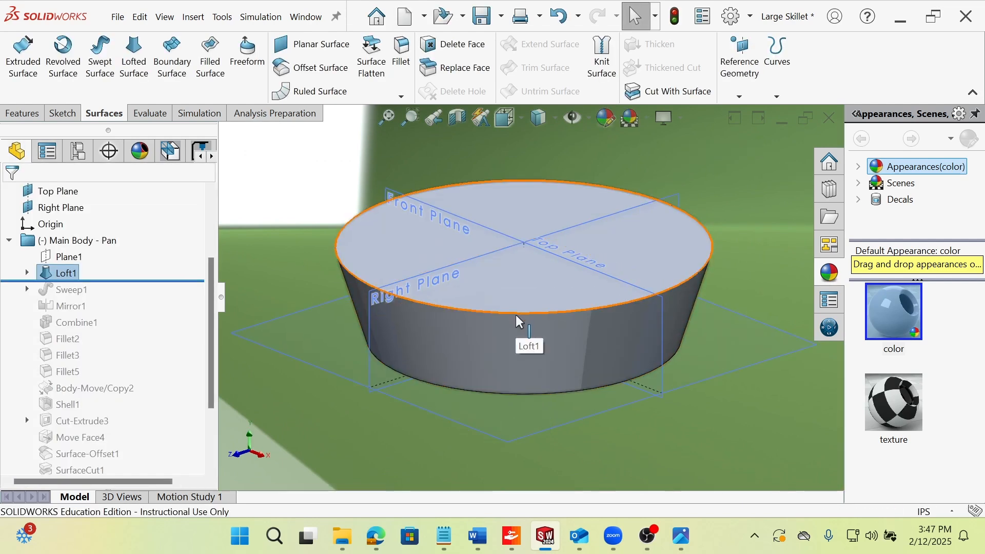
middle_drag(423, 344, 575, 282)
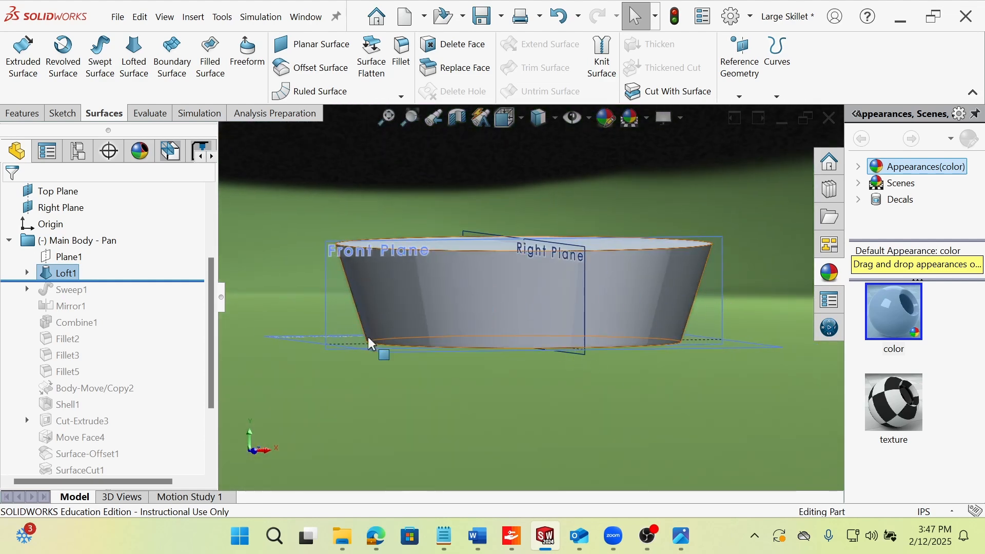
Roll the feature history forward past Sweep1 and select it to examine the pour spout's sweep profile and path.
mouse_move(169, 280)
mouse_down()
mouse_move(177, 295)
mouse_move(171, 288)
mouse_up()
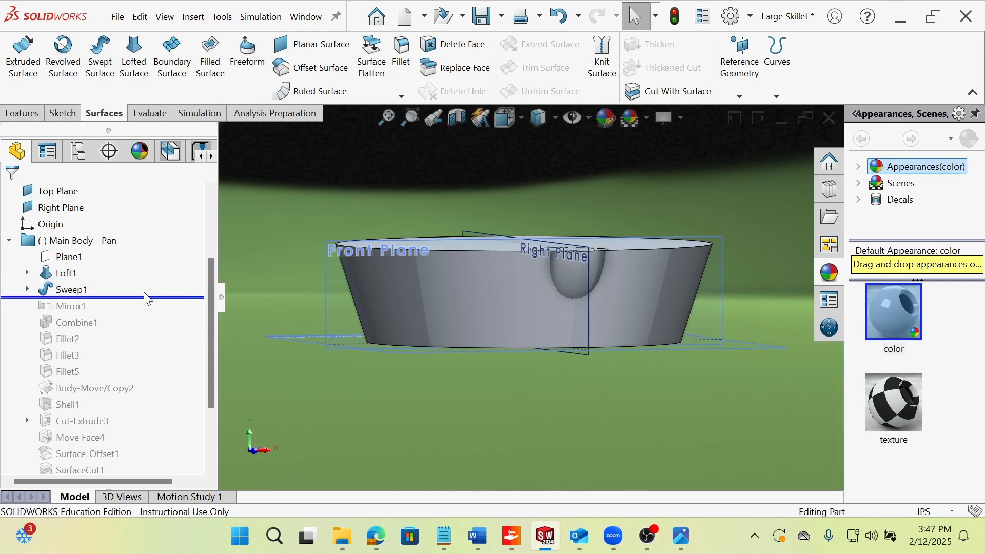
middle_drag(330, 303, 452, 277)
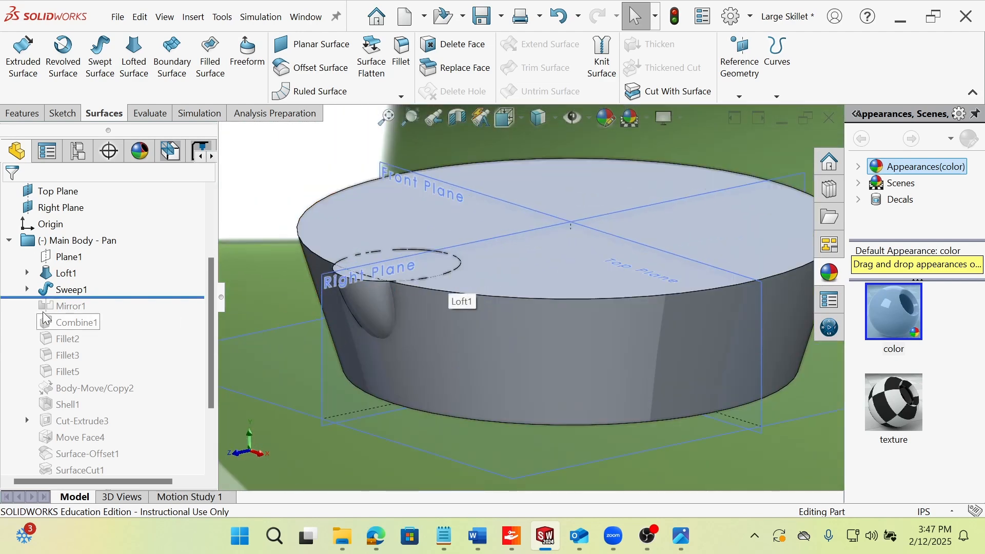
click(451, 295)
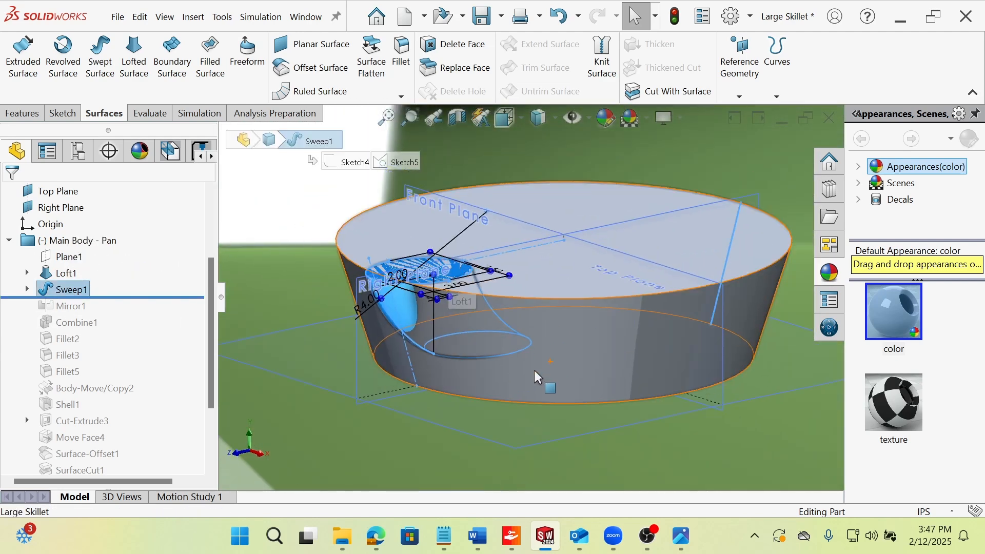
click(324, 424)
scroll(403, 313, down, 2)
middle_drag(481, 278, 423, 279)
click(400, 304)
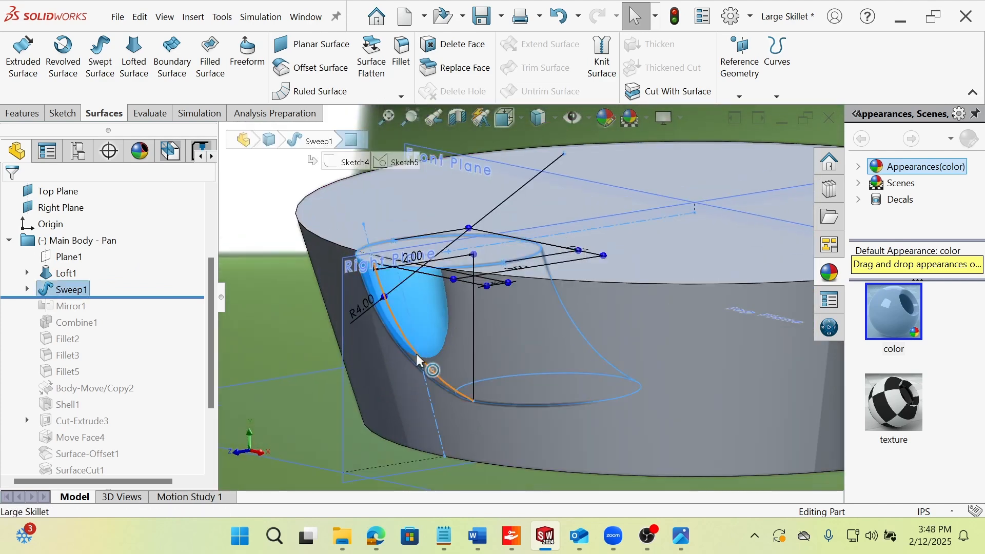
Open Sweep1 for editing and examine its Sketch4 profile, open-loop path and the previewed spout shape.
middle_drag(417, 354, 382, 351)
right_click(77, 290)
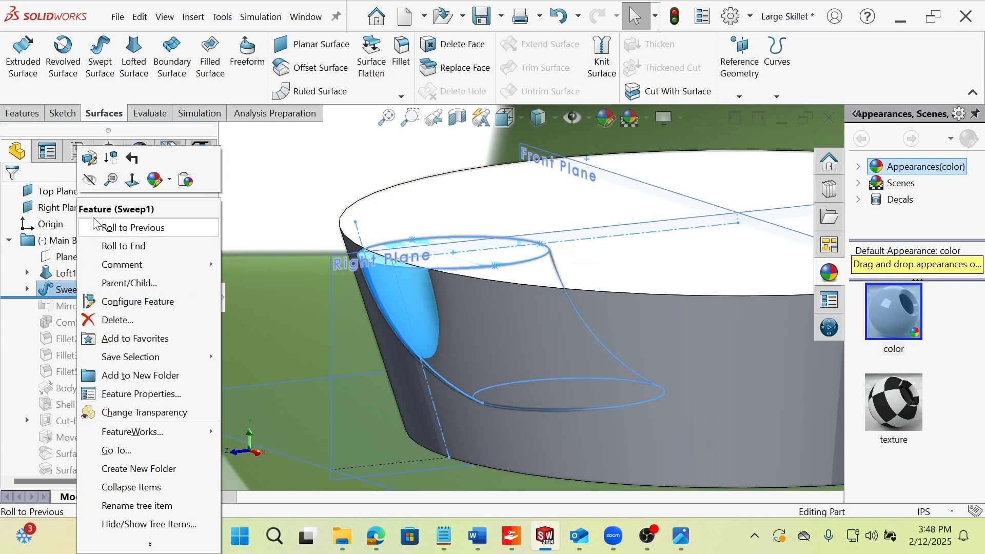
click(89, 158)
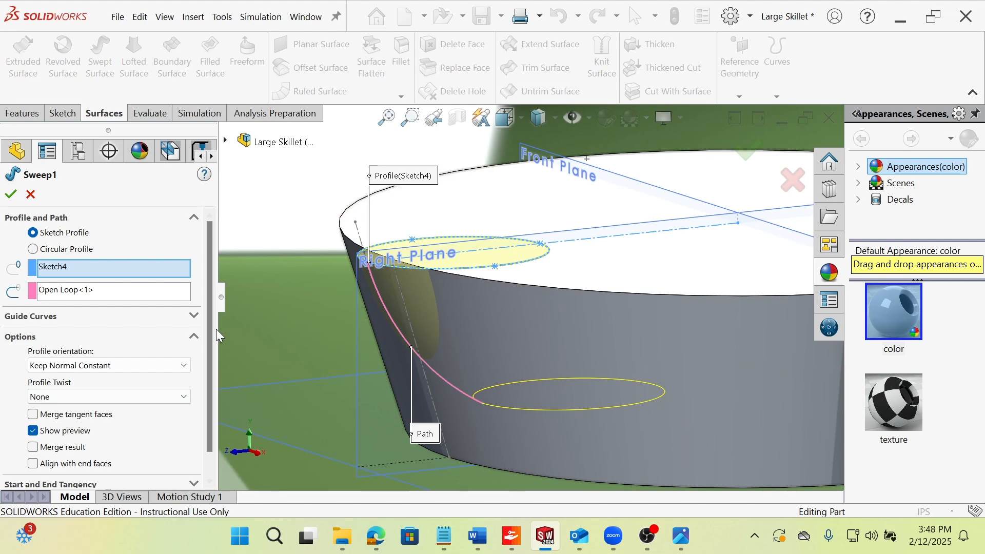
scroll(205, 386, down, 1)
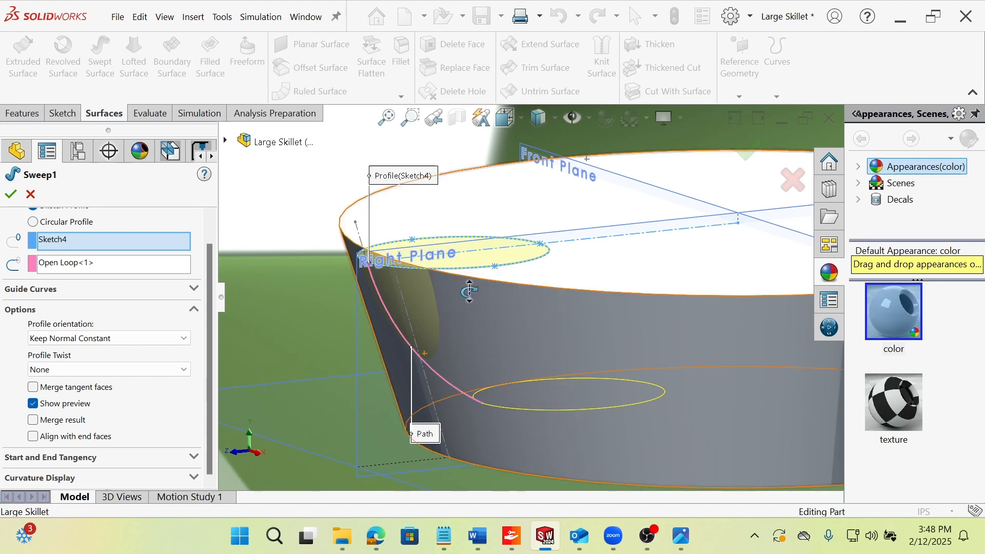
middle_drag(469, 291, 458, 291)
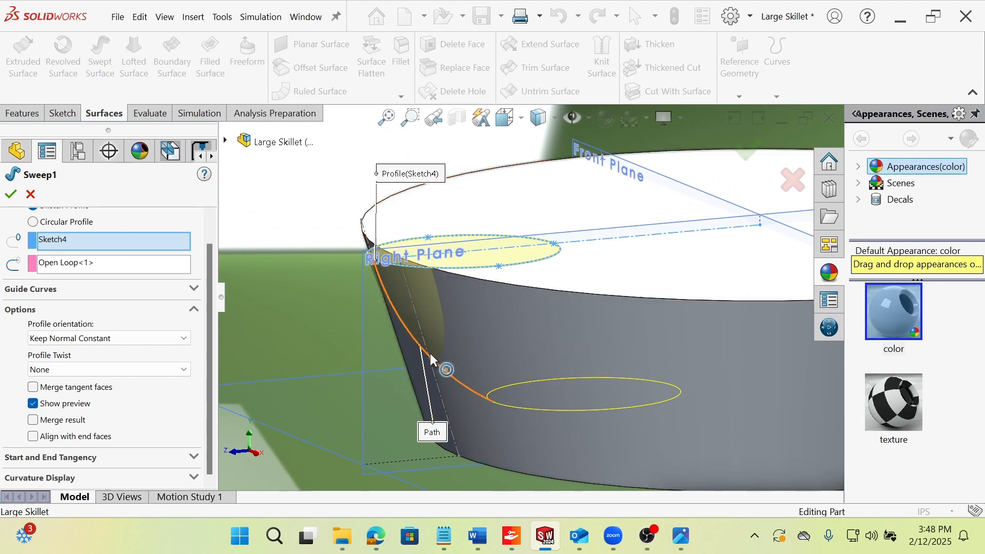
middle_drag(468, 290, 574, 340)
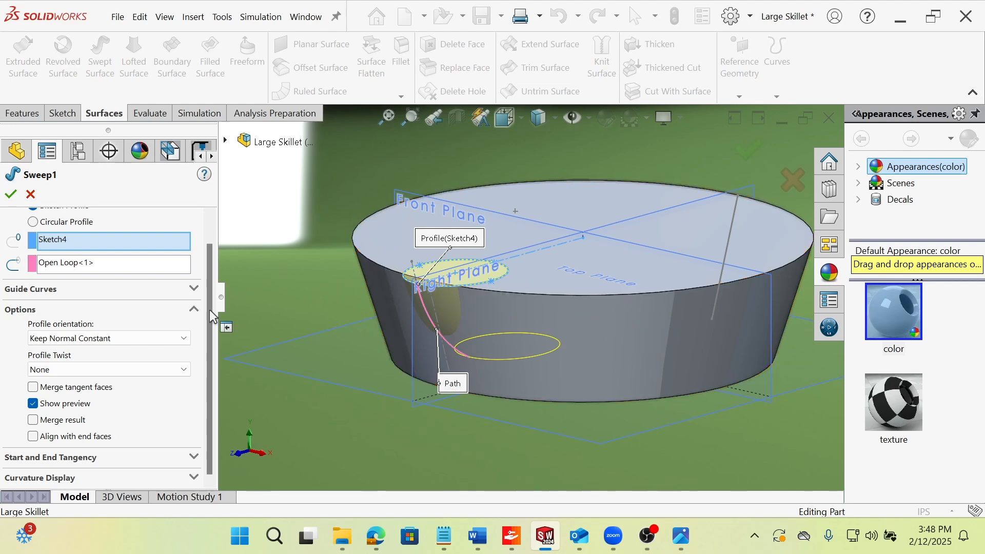
Look through Sweep1's profile orientation choices and its guide curve settings.
click(154, 338)
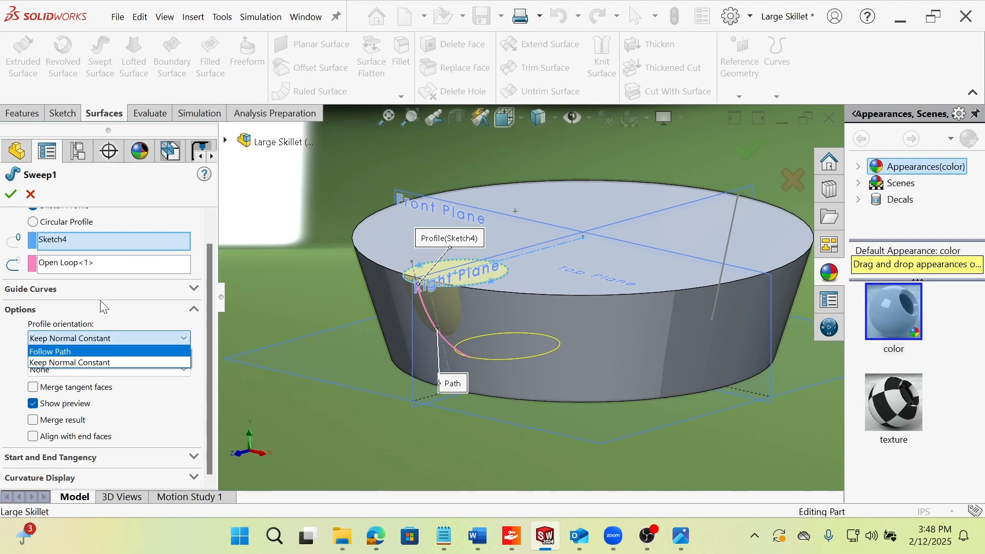
click(174, 292)
click(181, 290)
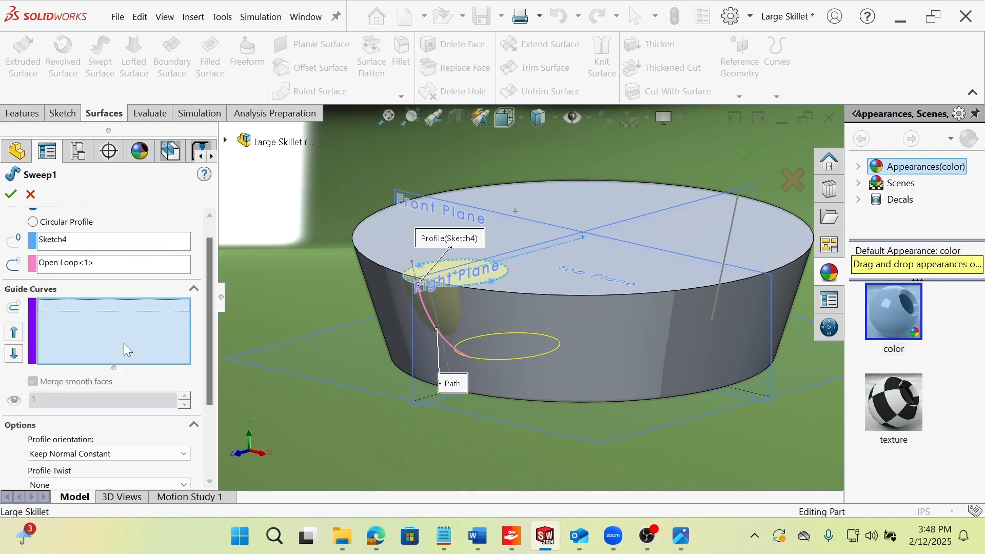
click(195, 289)
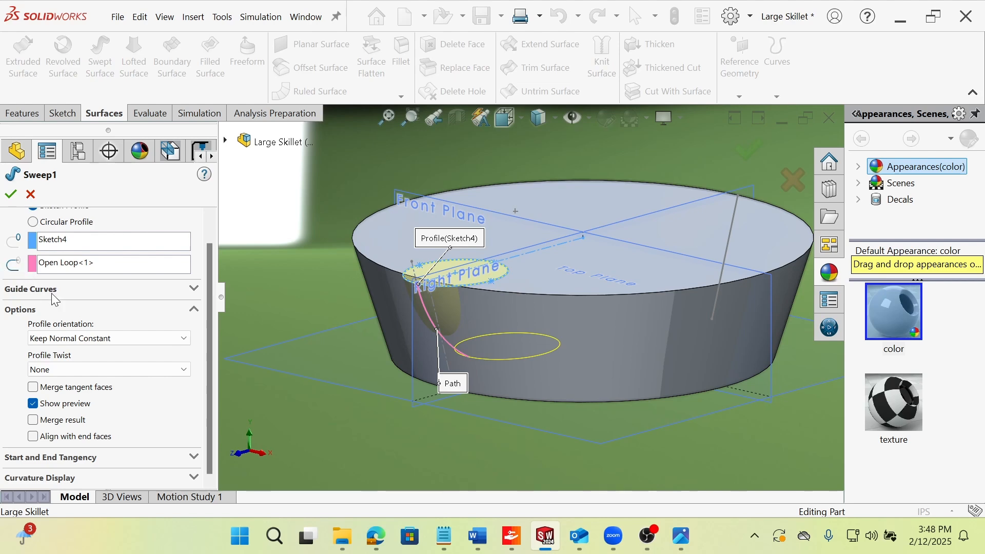
Try Follow Path as Sweep1's profile orientation, compare it with Keep Normal Constant in the preview, and cancel the edit.
click(128, 339)
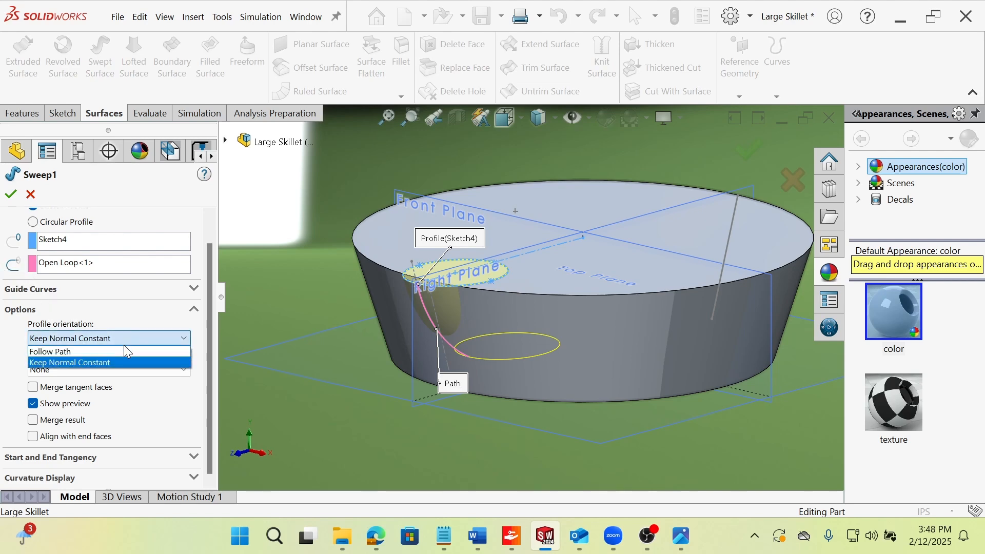
click(124, 351)
scroll(500, 336, down, 5)
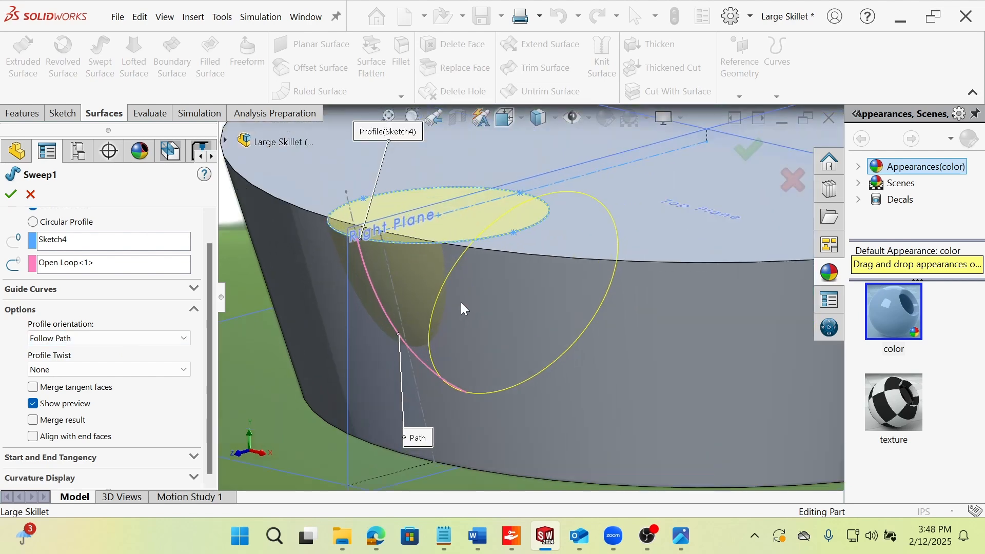
middle_drag(432, 292, 575, 243)
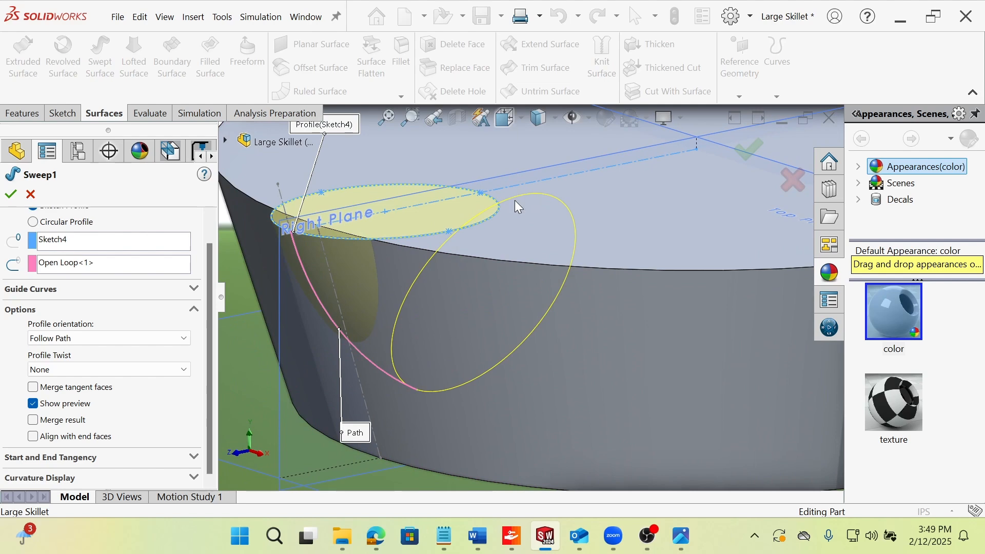
click(85, 338)
click(88, 362)
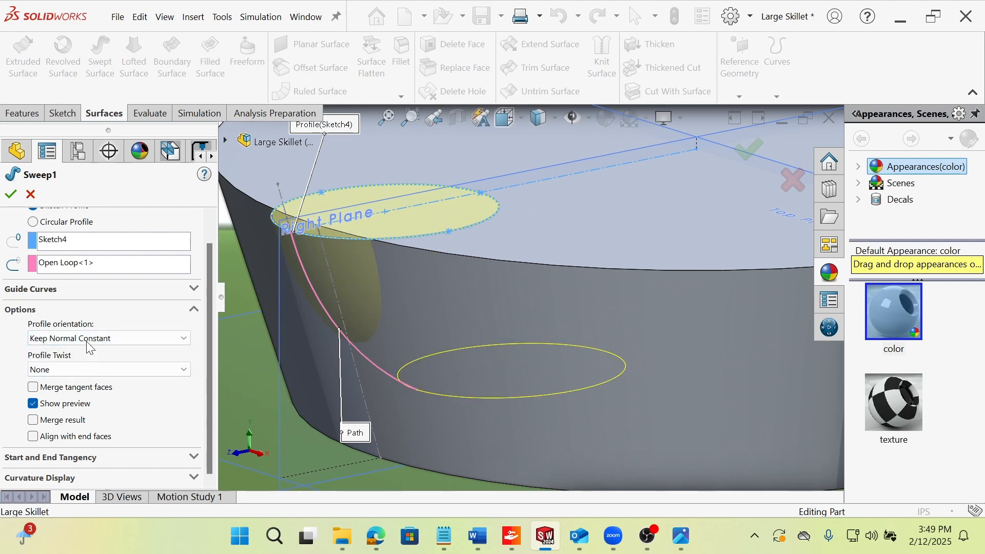
click(87, 340)
click(87, 351)
click(87, 339)
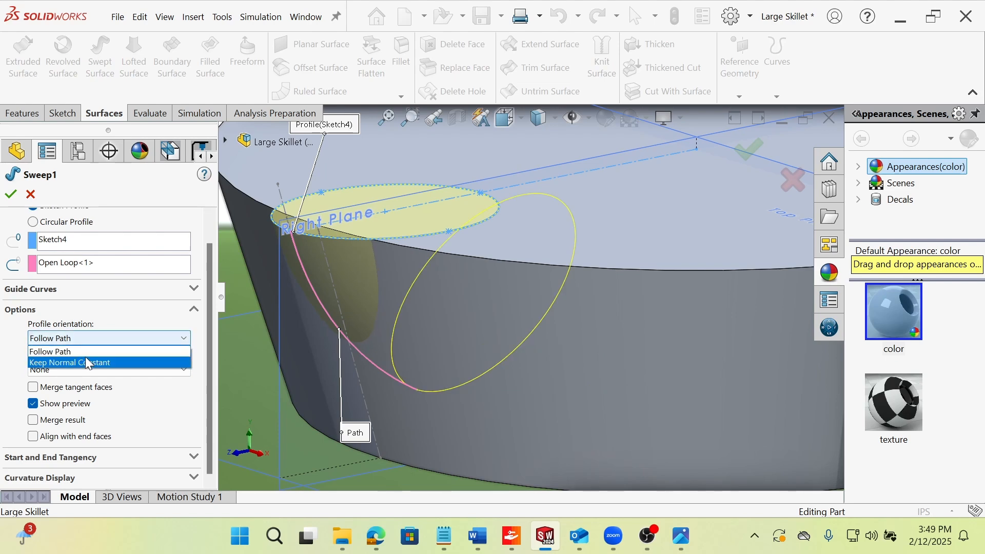
click(88, 362)
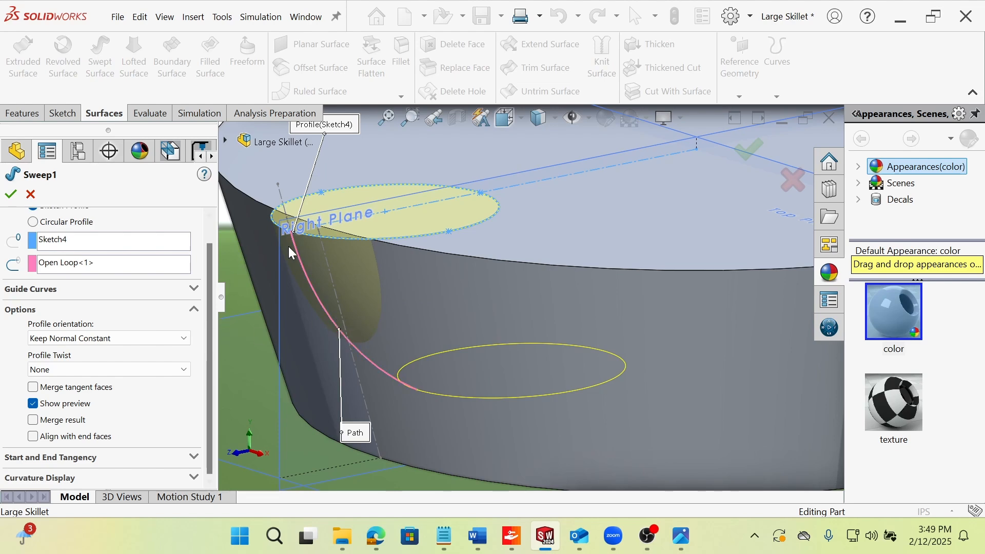
click(29, 195)
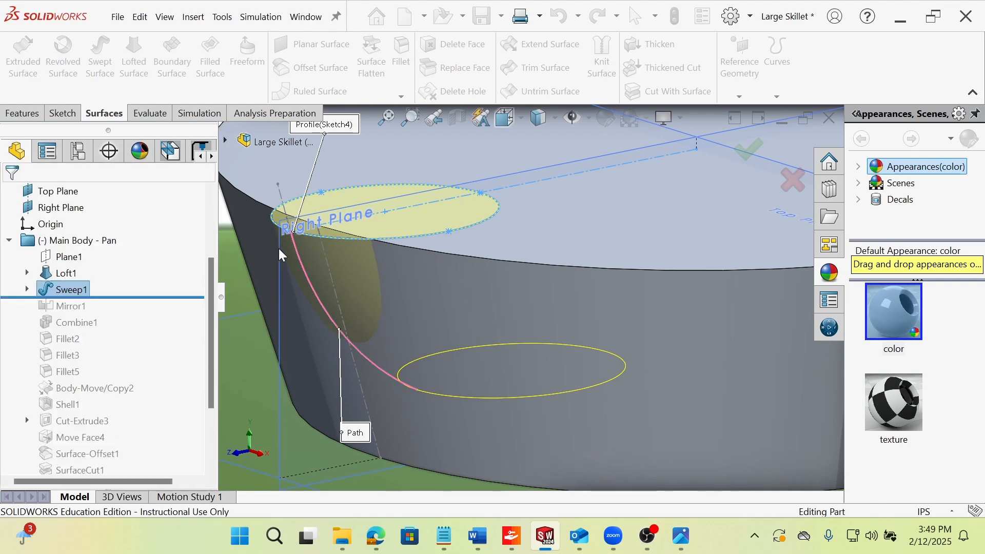
Reopen Sweep1 for editing, examine its Merge result option, and close the feature.
scroll(388, 295, up, 3)
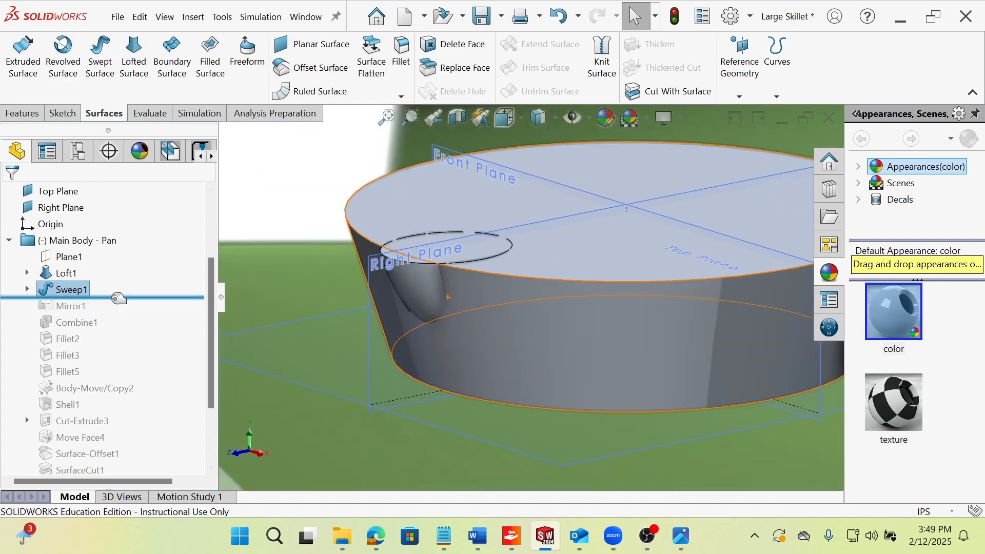
click(78, 292)
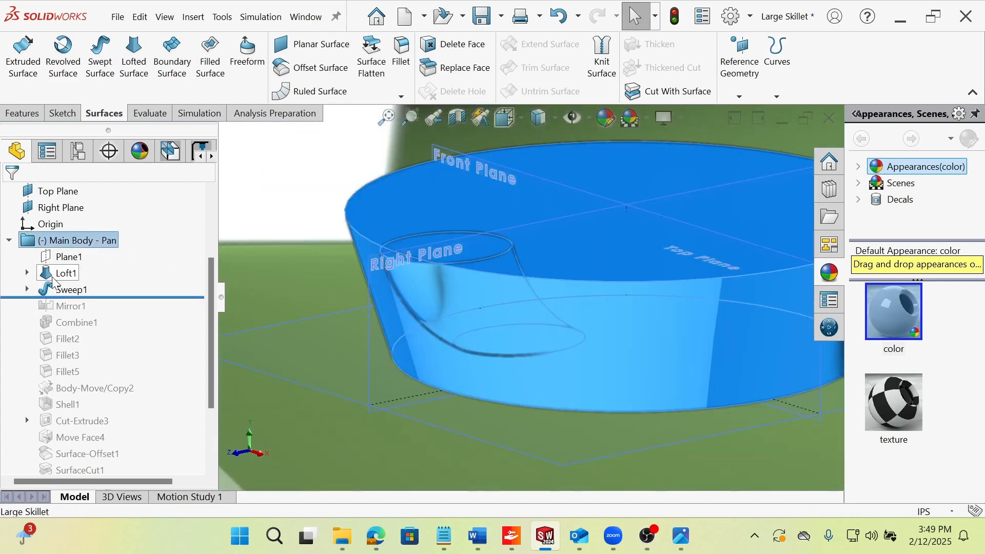
click(77, 251)
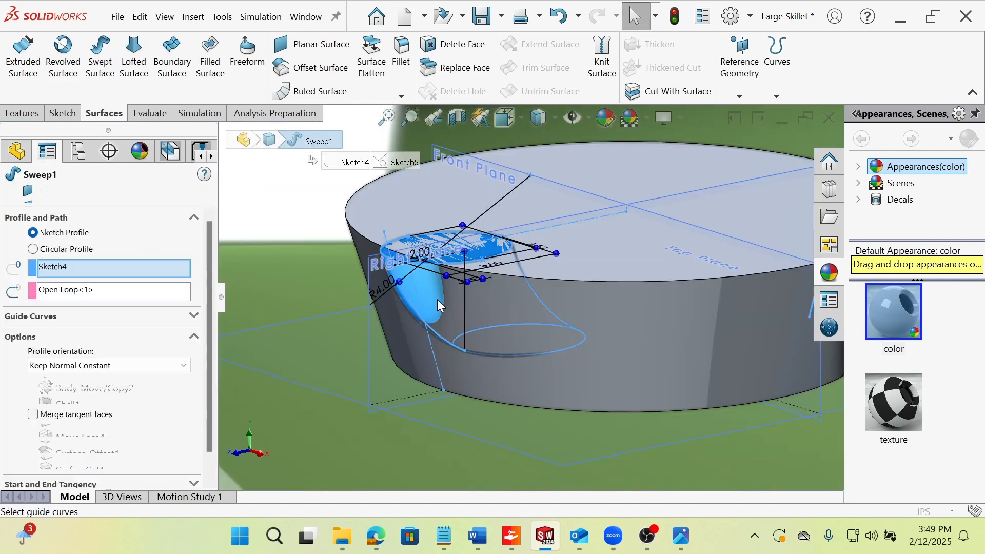
drag(208, 360, 210, 379)
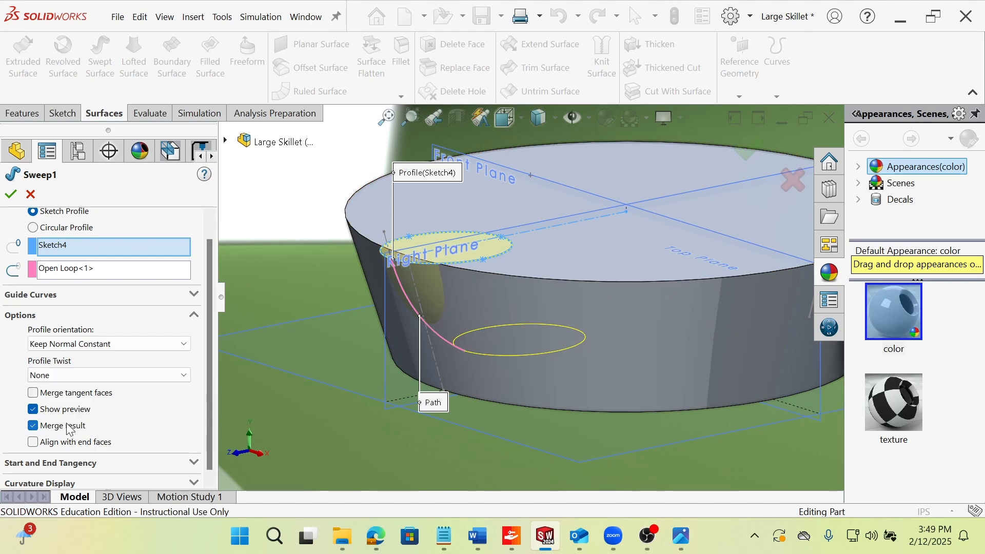
click(12, 194)
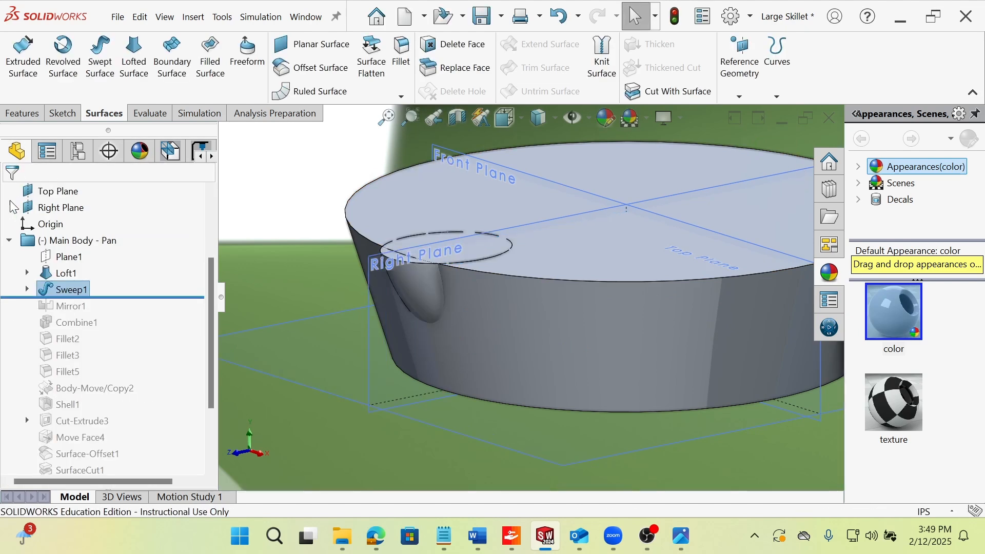
Roll the feature history forward past Mirror1 and examine the mirrored pour spout on the opposite rim.
drag(150, 298, 149, 314)
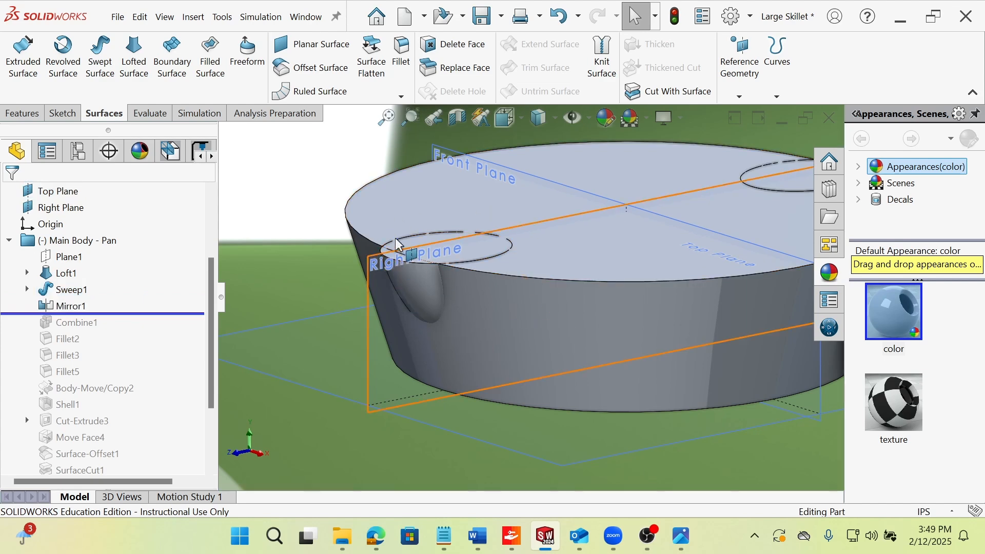
scroll(650, 273, up, 3)
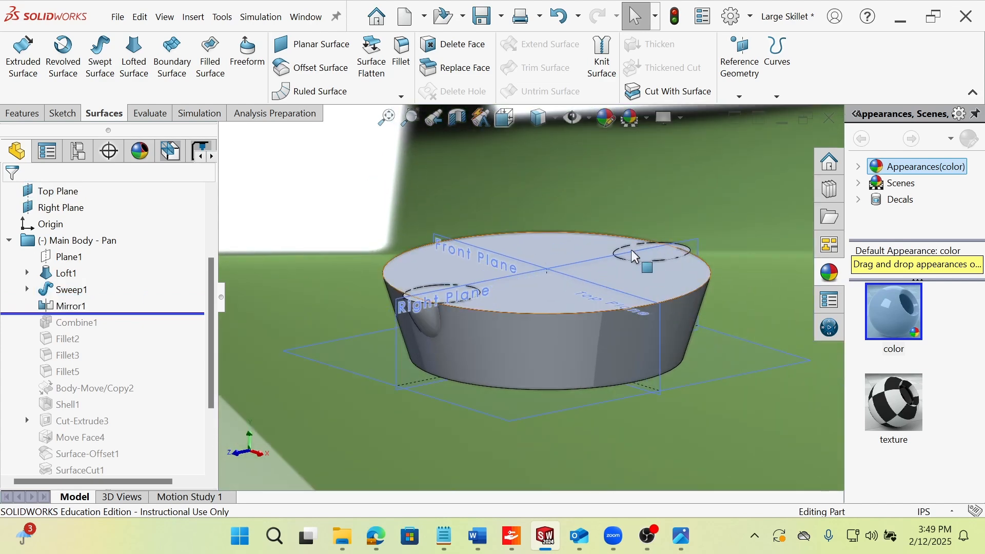
middle_drag(590, 271, 588, 309)
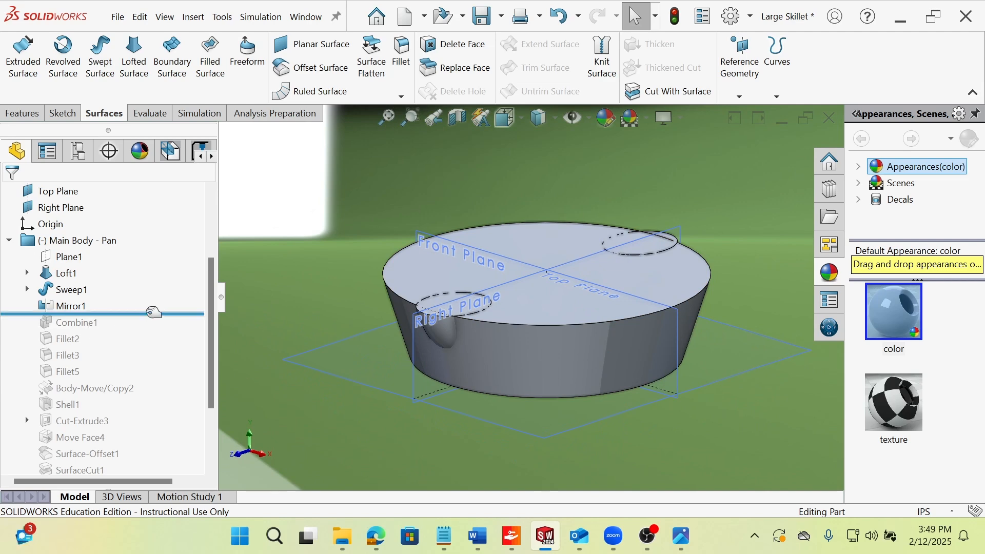
Roll the feature history forward past Combine1, select it, and locate the Combine command among the feature tools.
drag(123, 311, 119, 328)
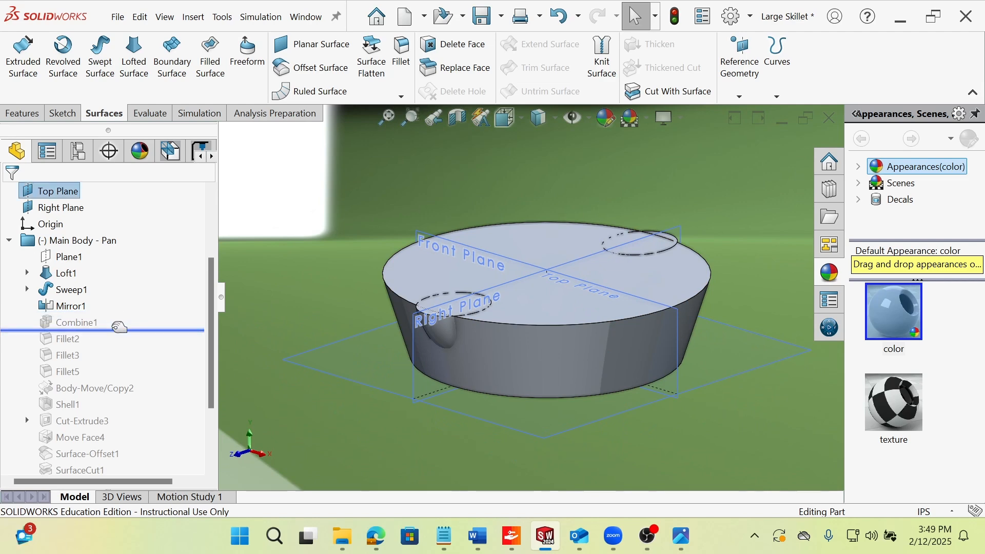
click(88, 323)
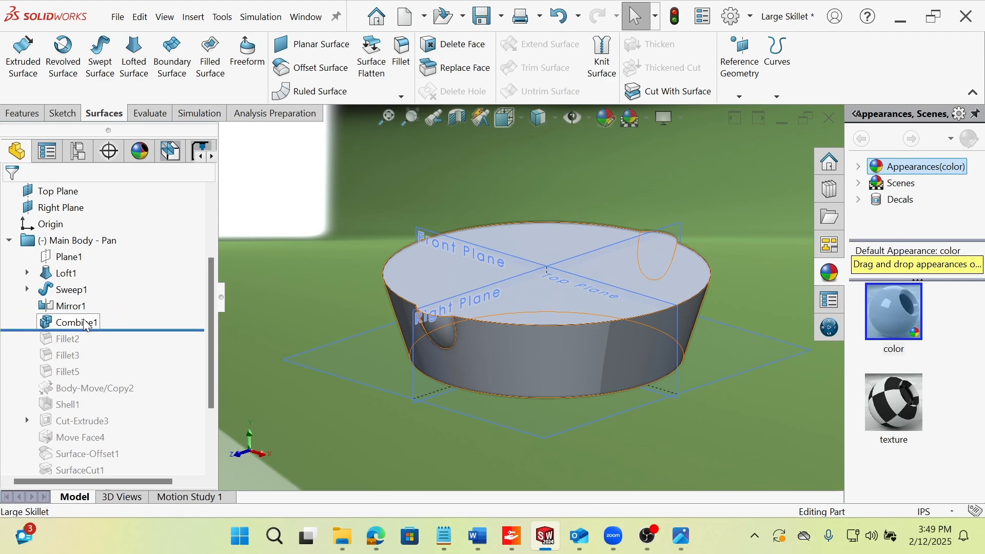
click(15, 115)
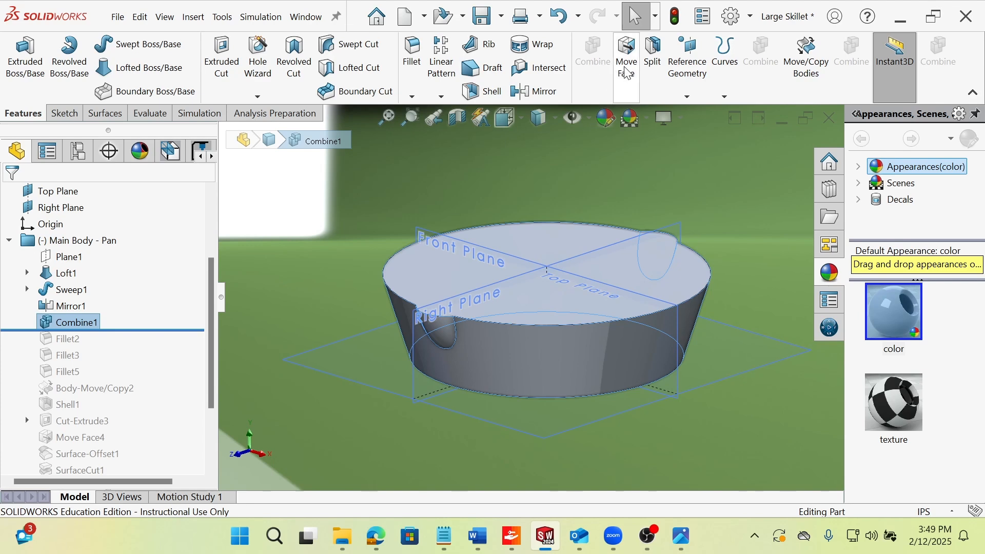
click(313, 315)
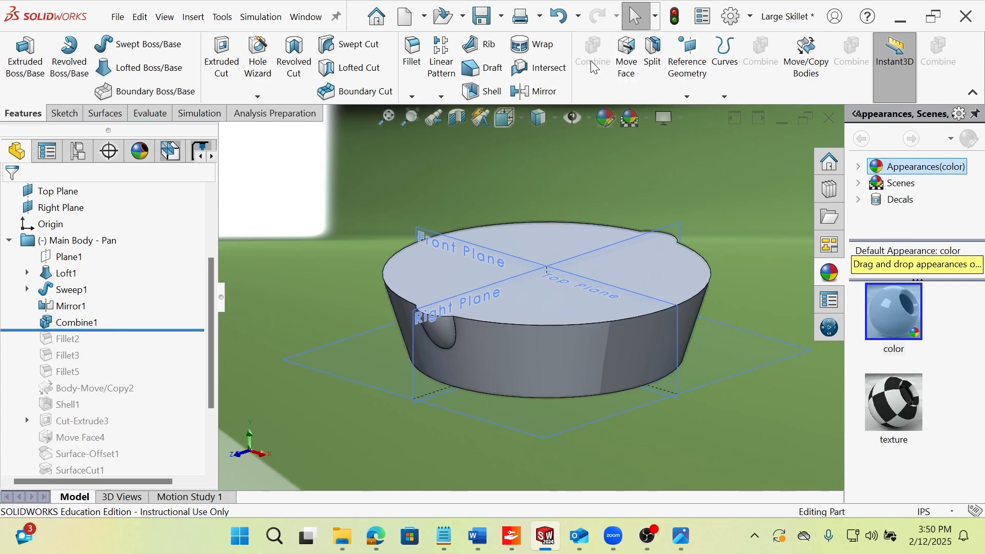
Expand the solid bodies list and compare the bodies by rolling back before Combine1 and forward past it again.
scroll(5, 252, up, 2)
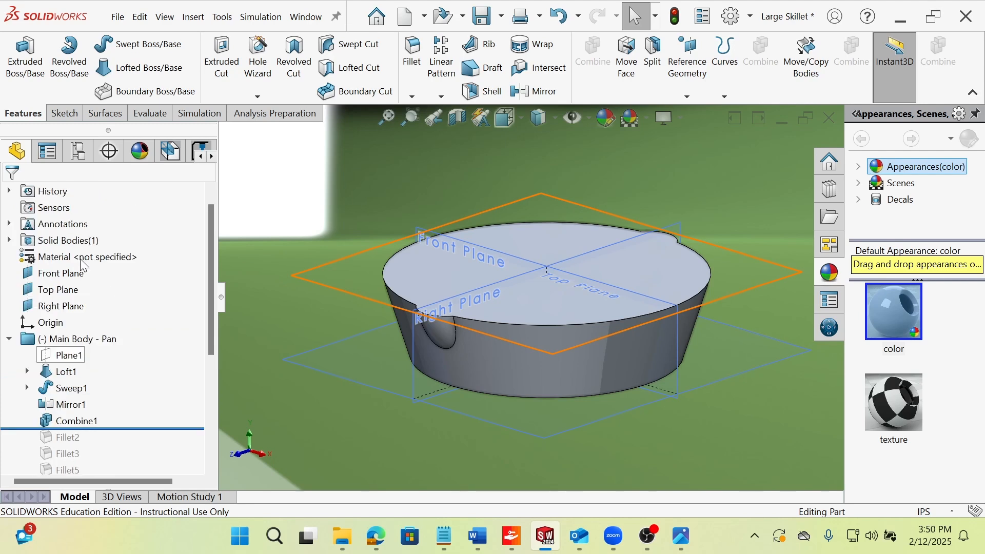
click(10, 241)
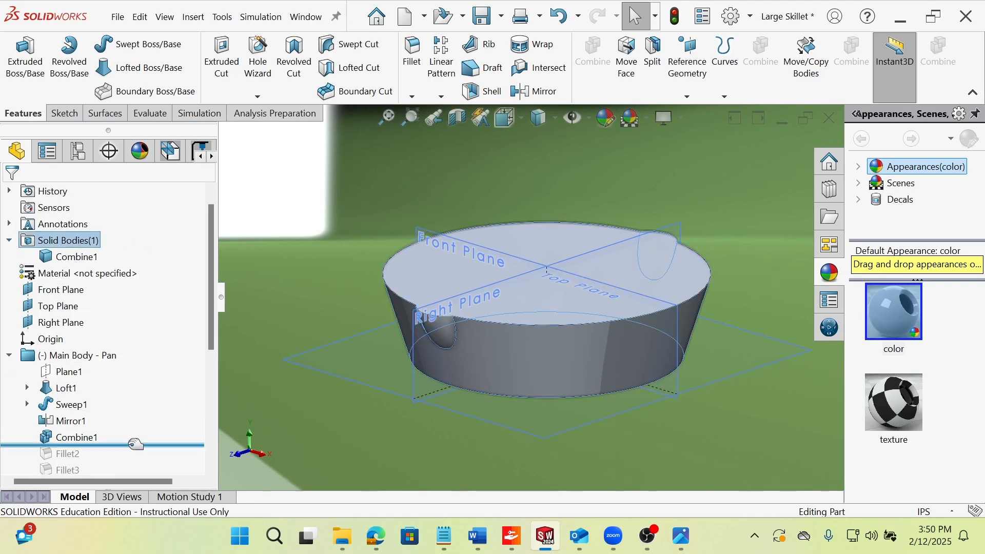
drag(131, 445, 132, 428)
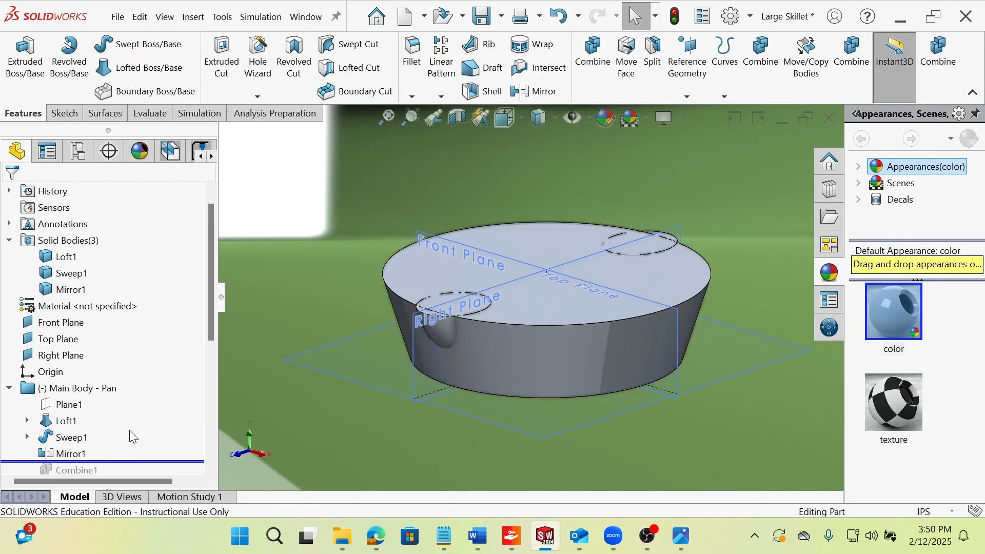
scroll(133, 437, down, 1)
drag(125, 409, 126, 426)
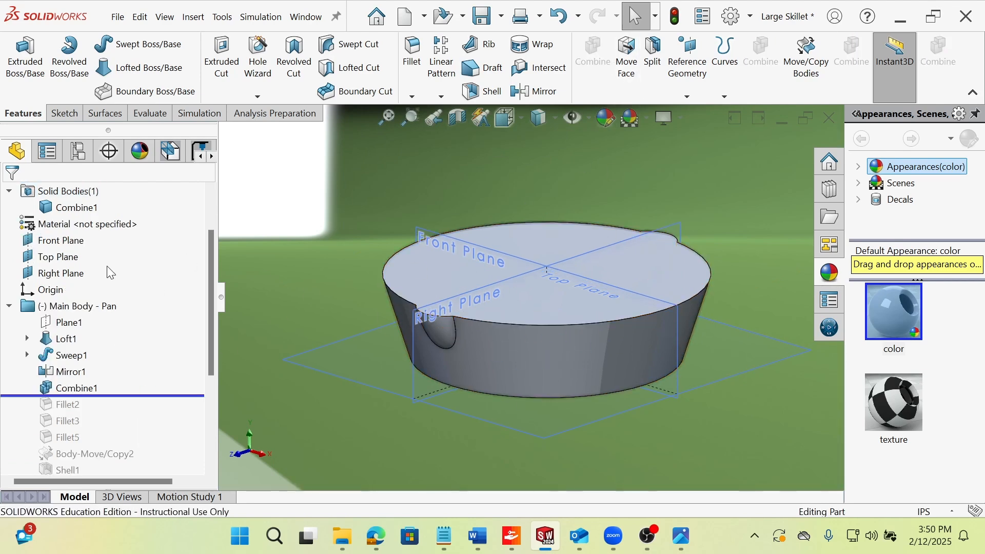
Roll the feature history forward past Fillet2, Fillet3 and Fillet5, examining the rounding around the spout and the pan's base.
drag(154, 394, 141, 412)
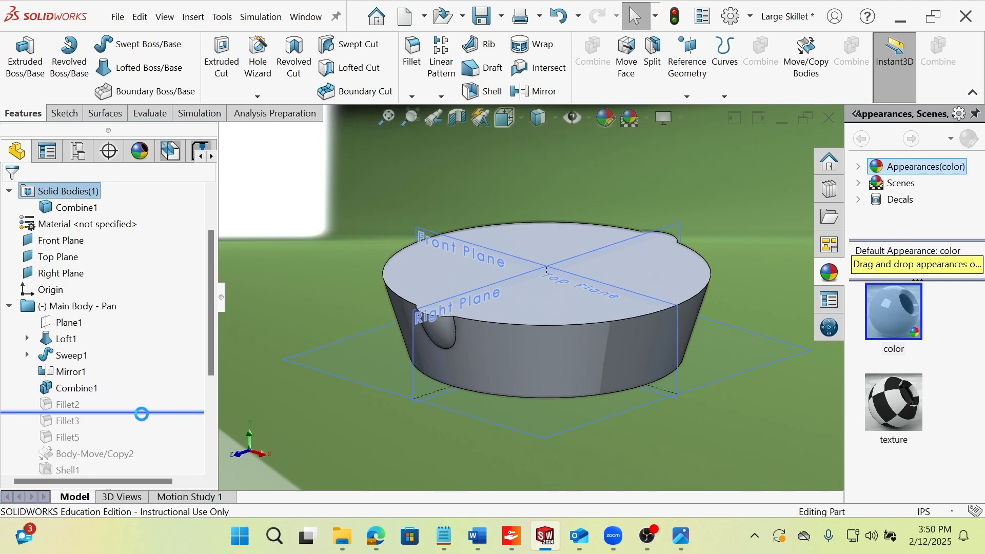
scroll(501, 308, down, 2)
scroll(501, 306, down, 2)
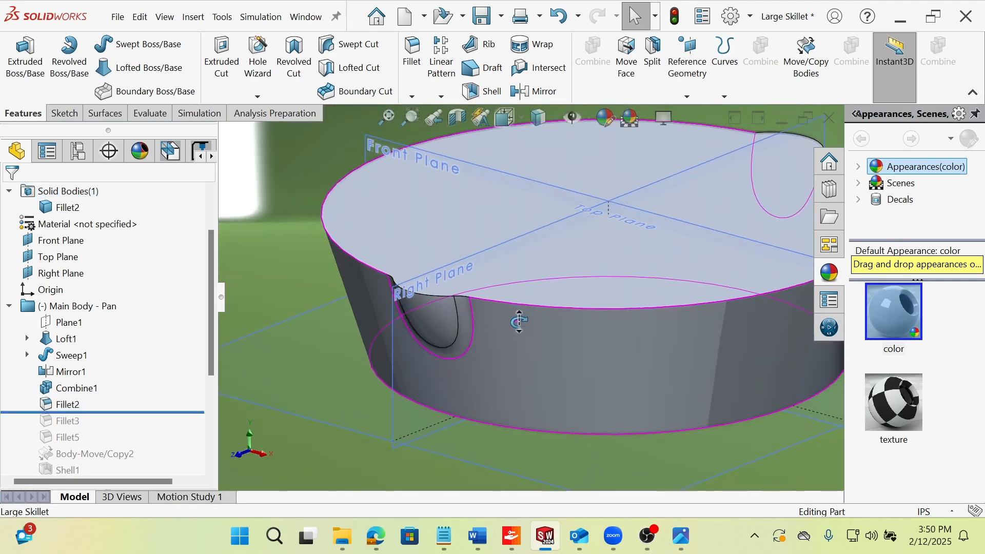
drag(120, 416, 120, 421)
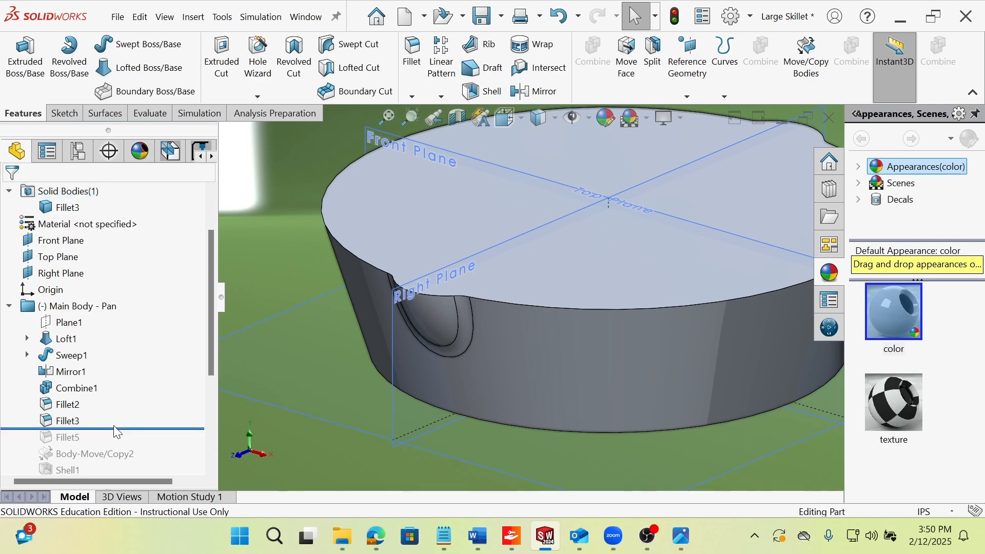
drag(120, 428, 120, 445)
scroll(139, 359, down, 2)
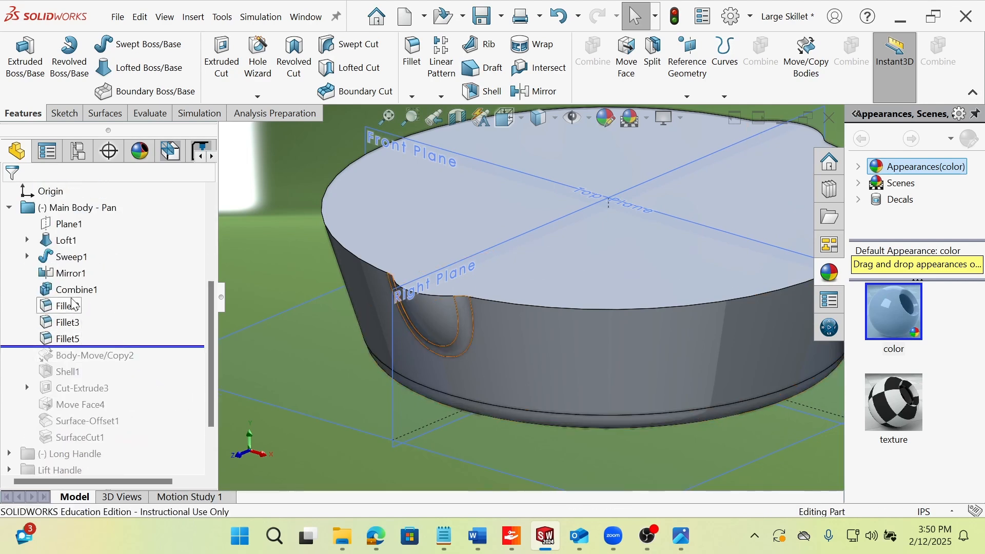
Roll the feature history forward past Body-Move/Copy2, select it, and examine the copied pan body.
scroll(578, 302, up, 3)
middle_drag(576, 296, 563, 288)
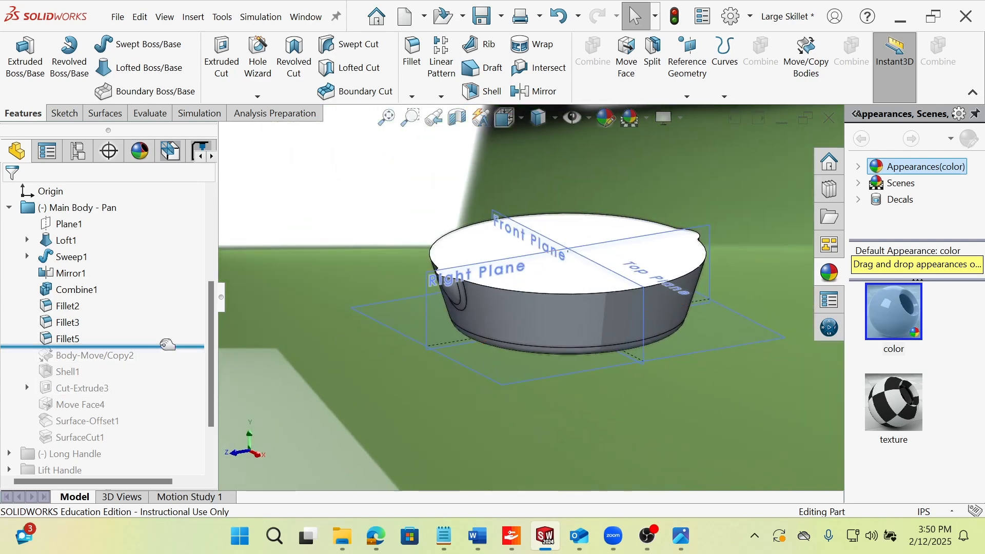
drag(167, 348, 164, 363)
click(124, 371)
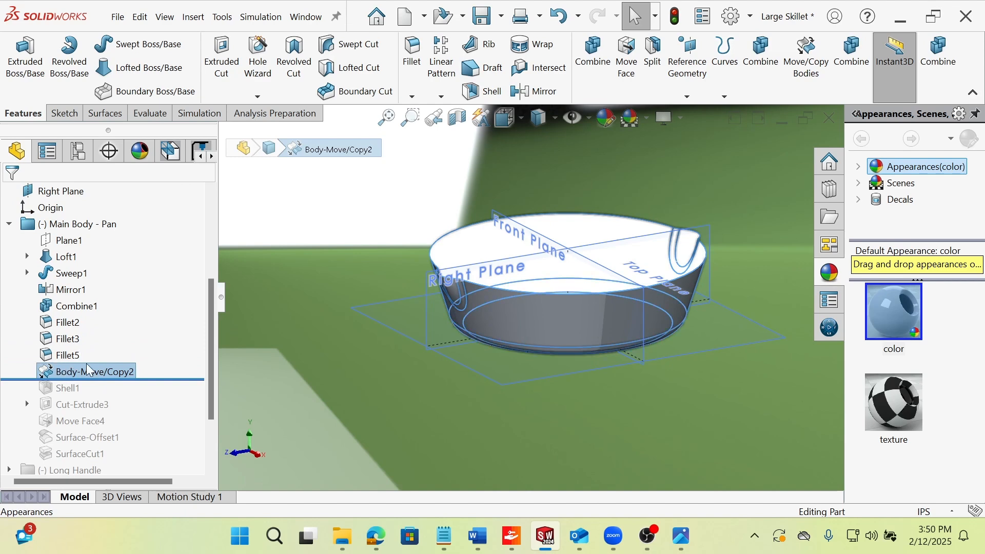
click(331, 226)
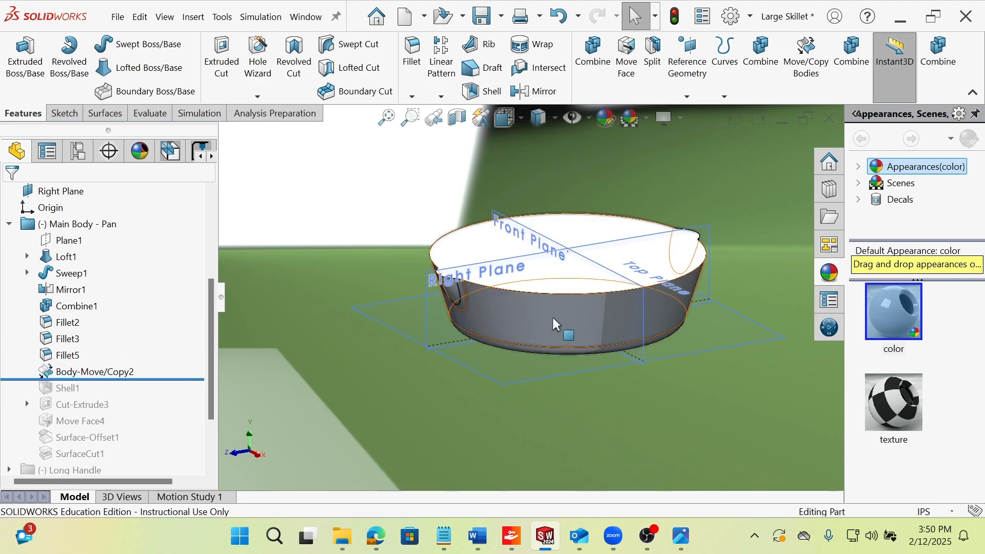
scroll(538, 268, down, 1)
middle_drag(538, 268, 550, 286)
scroll(512, 307, down, 1)
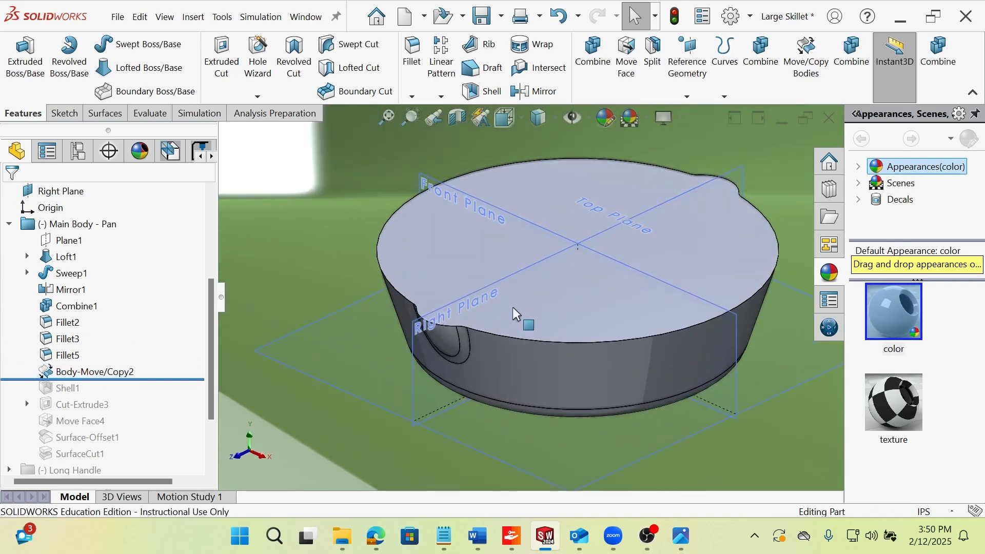
Roll the feature history forward past Shell1 and hide the copied solid body to expose the hollowed pan.
drag(161, 382, 164, 396)
right_click(454, 253)
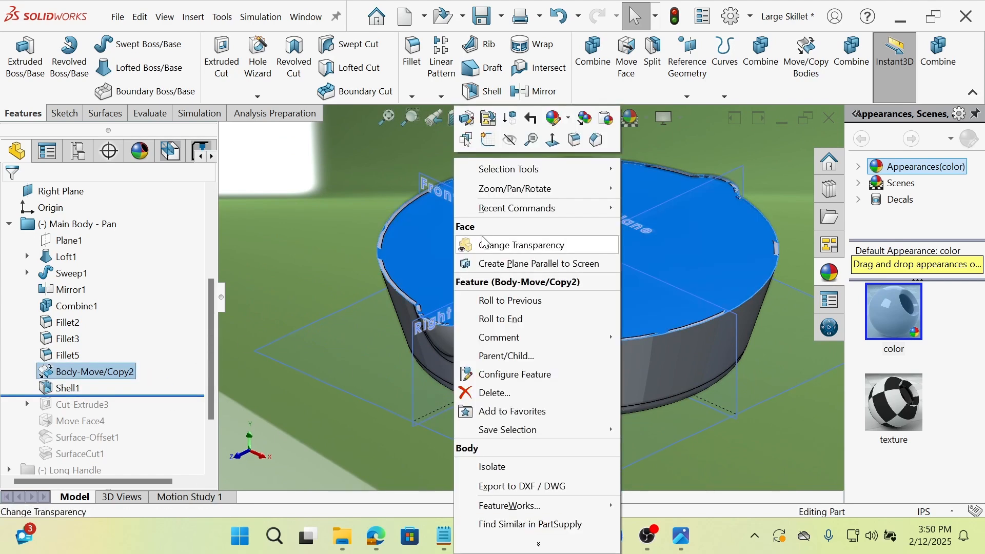
click(508, 145)
Open the Shell1 definition, review its wall thickness and removed top face around the spout, and accept it.
click(75, 392)
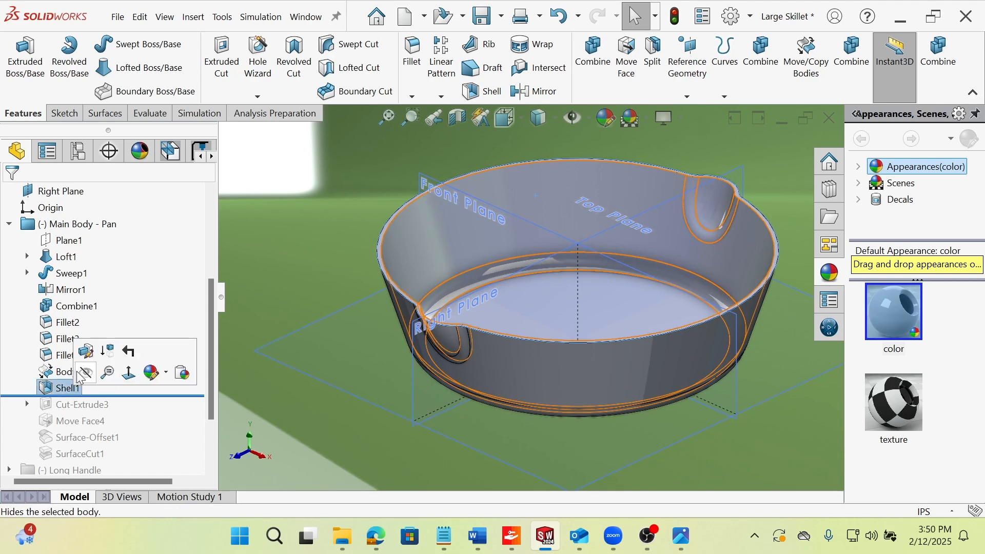
click(151, 373)
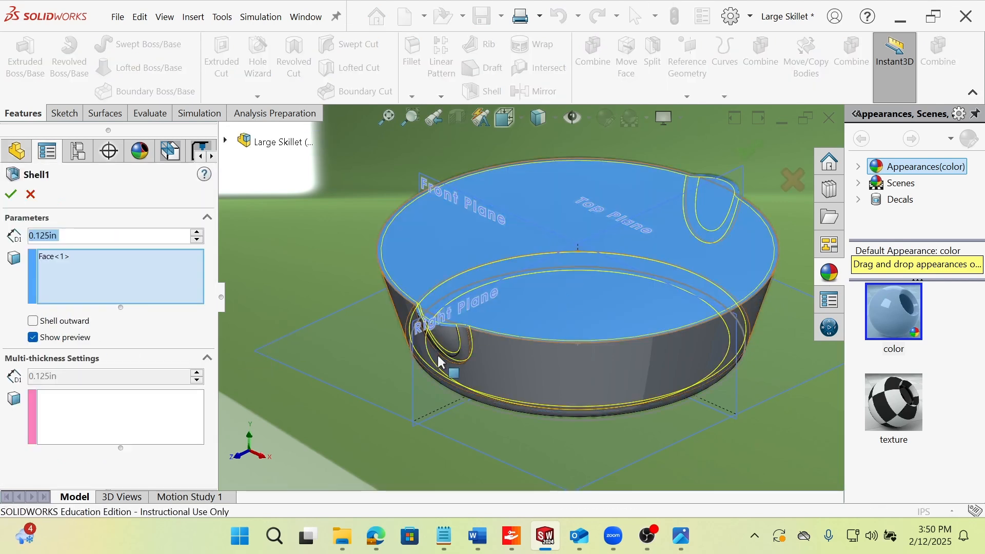
scroll(448, 320, down, 5)
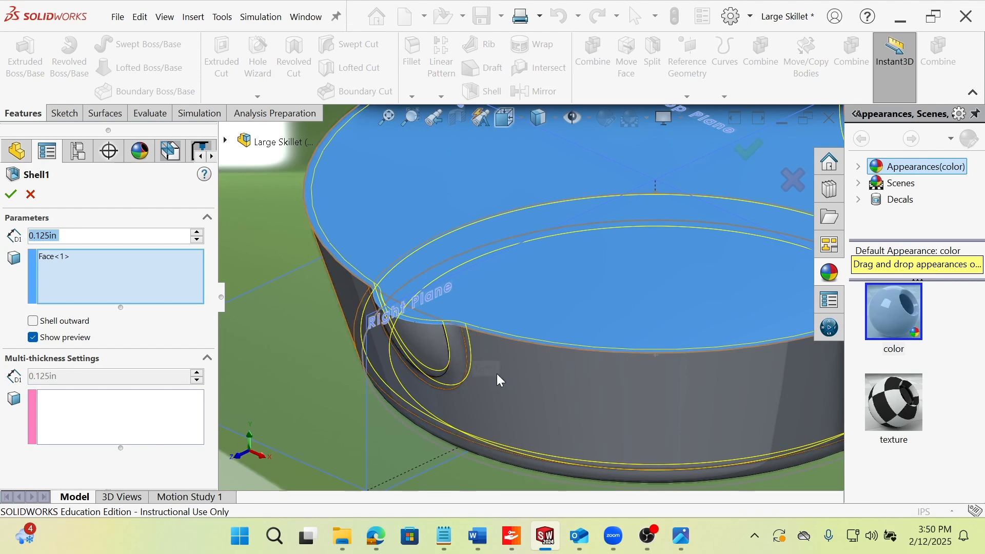
middle_drag(505, 351, 439, 228)
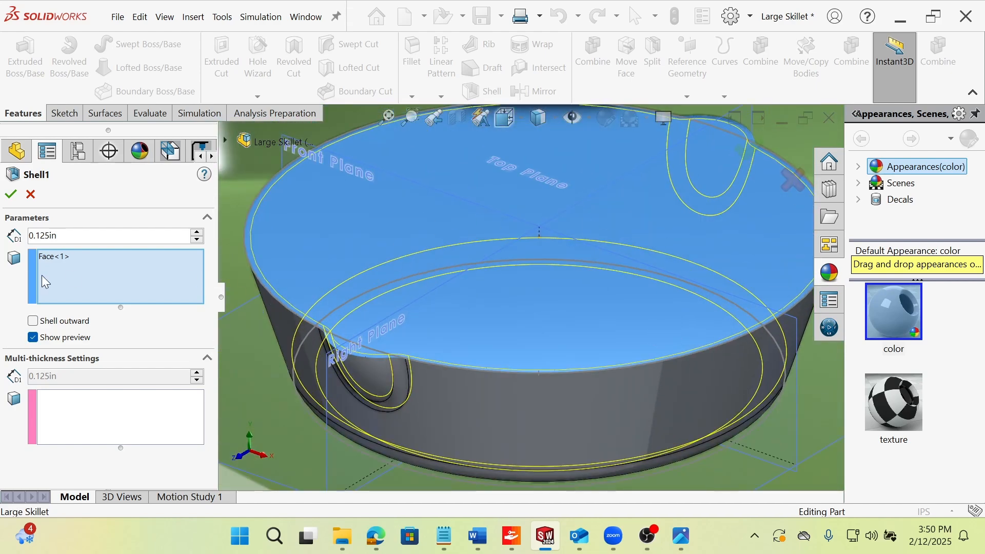
click(10, 195)
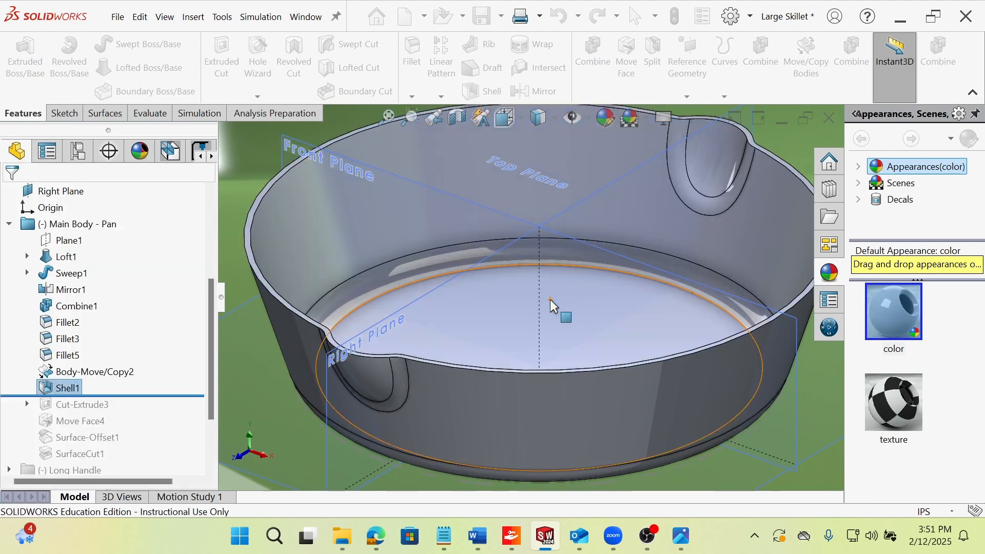
Reopen the Shell1 definition to check its selected face, close it, and examine the shelled walls and both spouts.
click(77, 387)
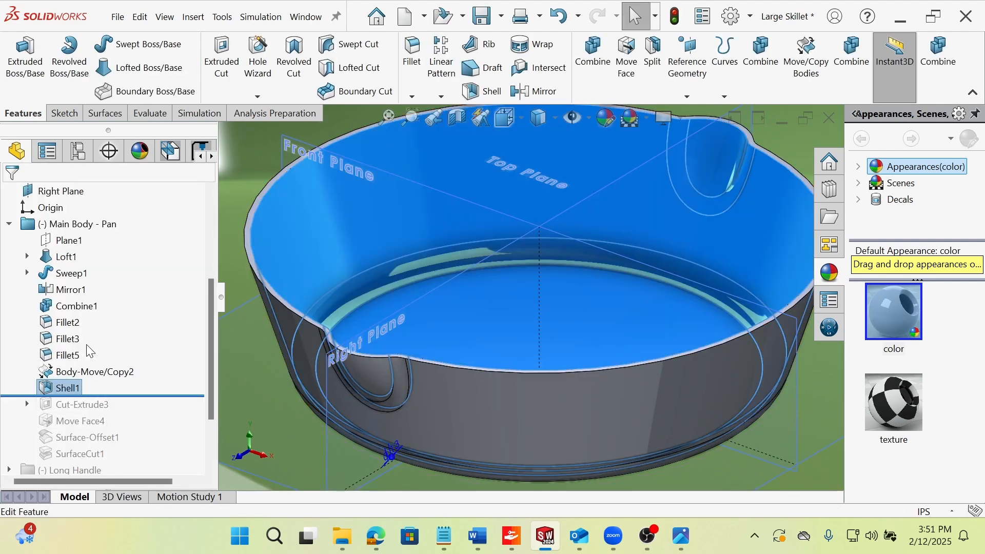
click(78, 385)
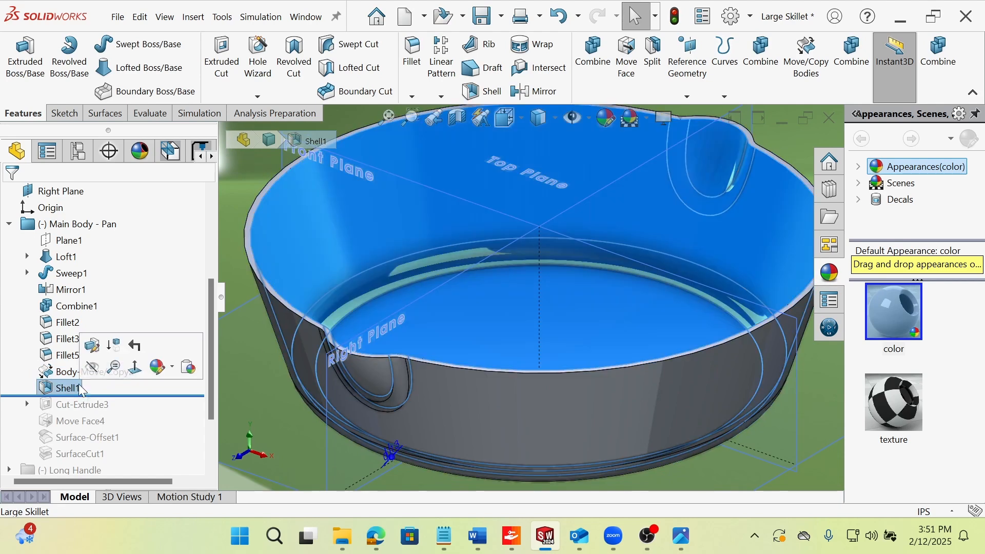
click(91, 345)
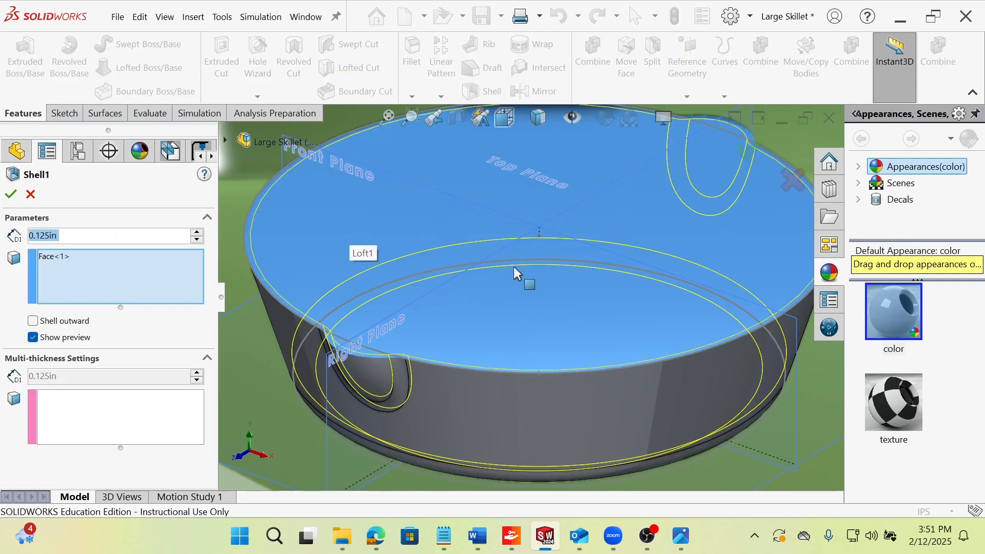
click(12, 195)
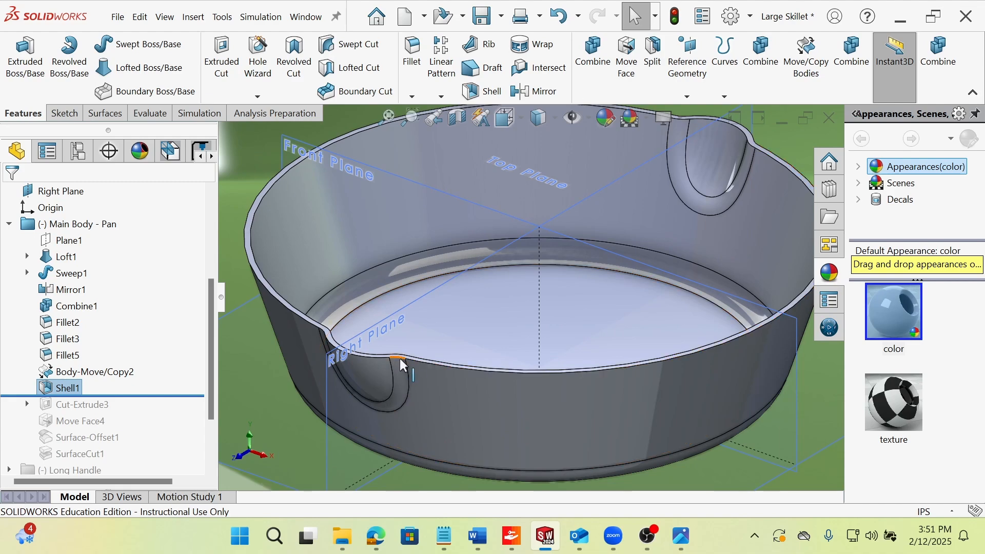
middle_drag(401, 366, 696, 196)
middle_drag(642, 287, 614, 246)
scroll(148, 382, down, 1)
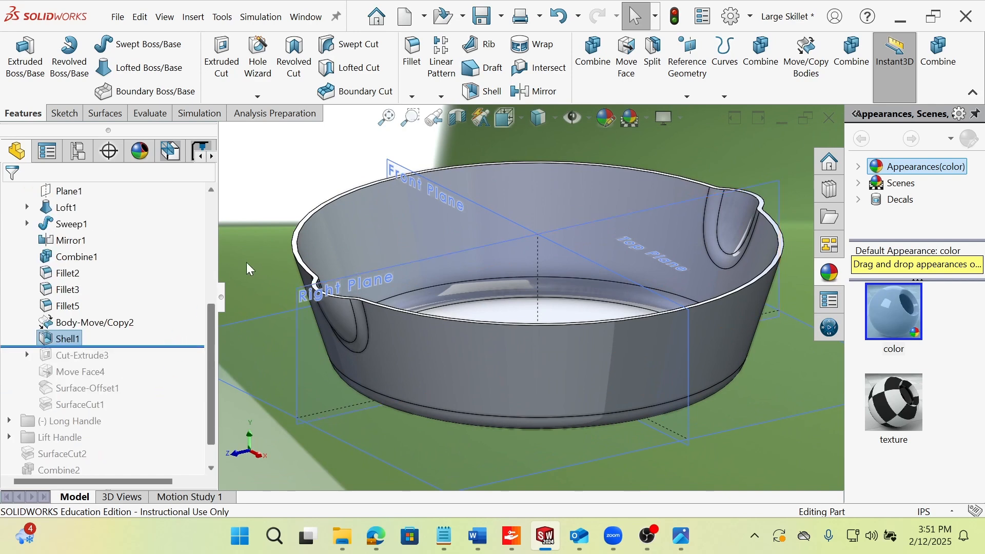
Roll the feature history forward past Cut-Extrude3 and show the hidden Body-Move/Copy2 body again.
drag(156, 347, 152, 364)
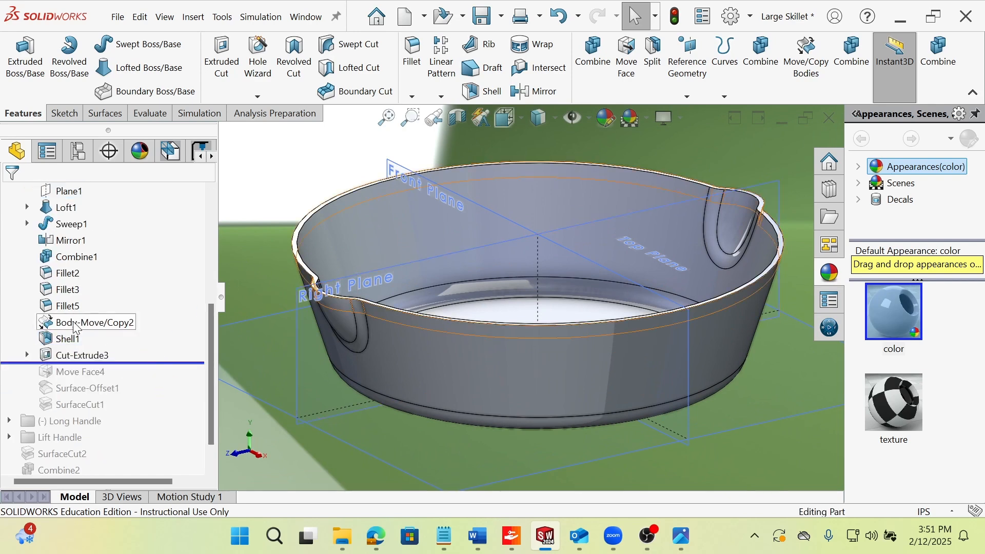
click(77, 322)
click(259, 211)
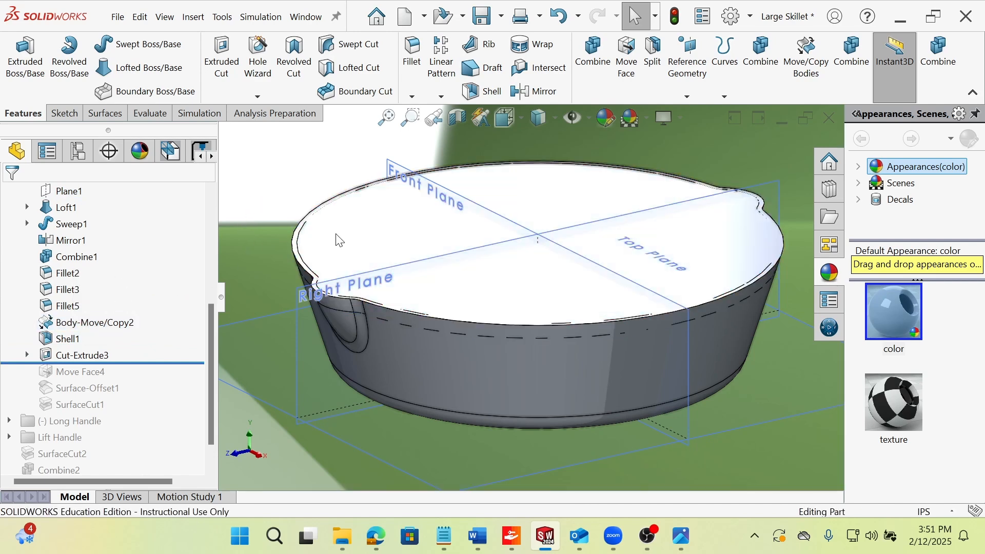
Examine the rim and spout where the copied body meets the pan wall after the extruded cut.
scroll(438, 308, down, 5)
scroll(431, 353, up, 3)
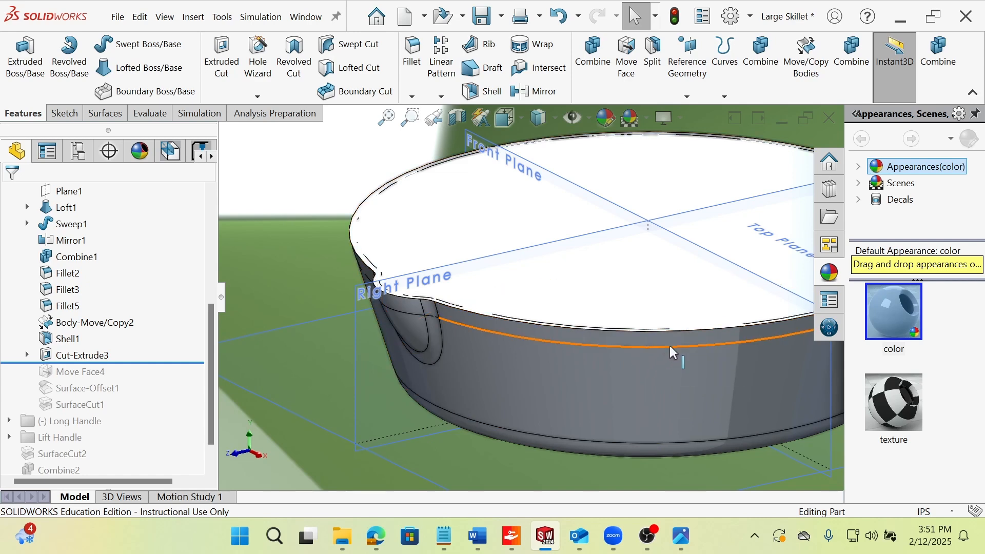
scroll(661, 343, up, 2)
scroll(683, 324, up, 2)
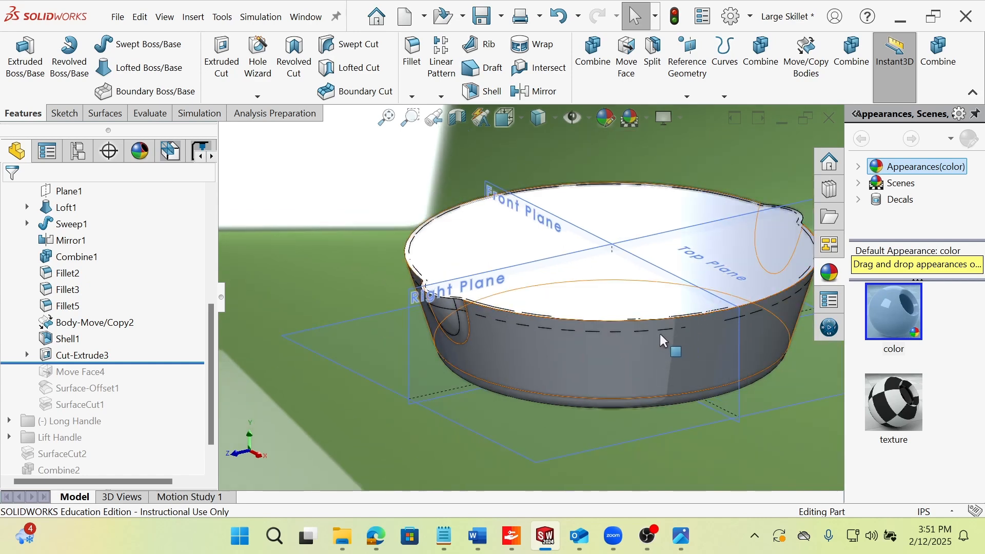
scroll(660, 335, down, 2)
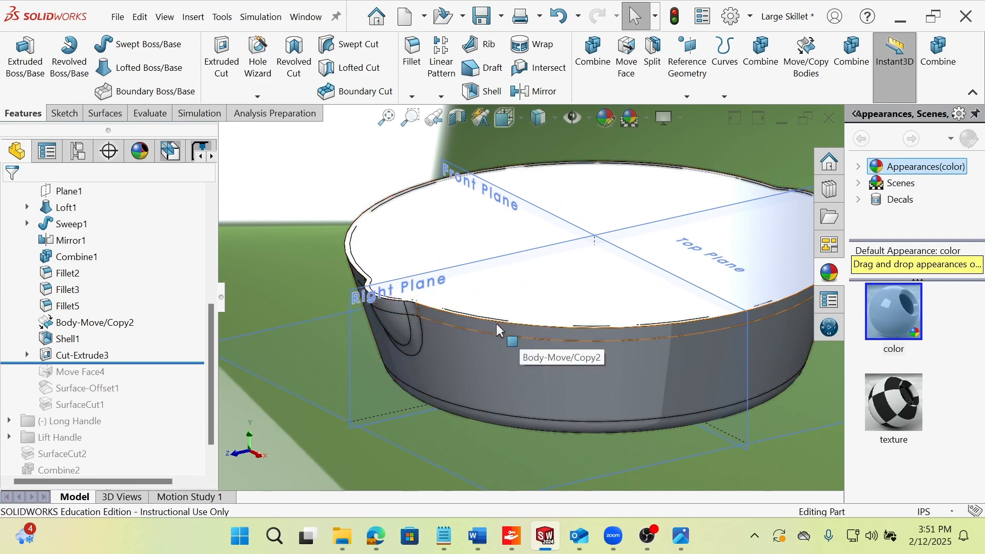
scroll(382, 300, down, 1)
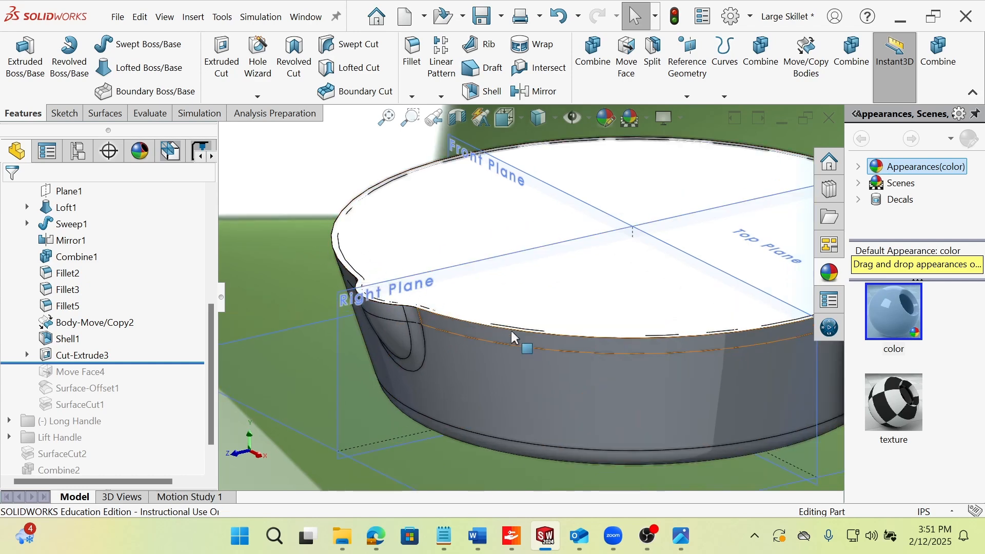
mouse_move(512, 332)
middle_down()
mouse_move(545, 298)
mouse_move(523, 317)
middle_up()
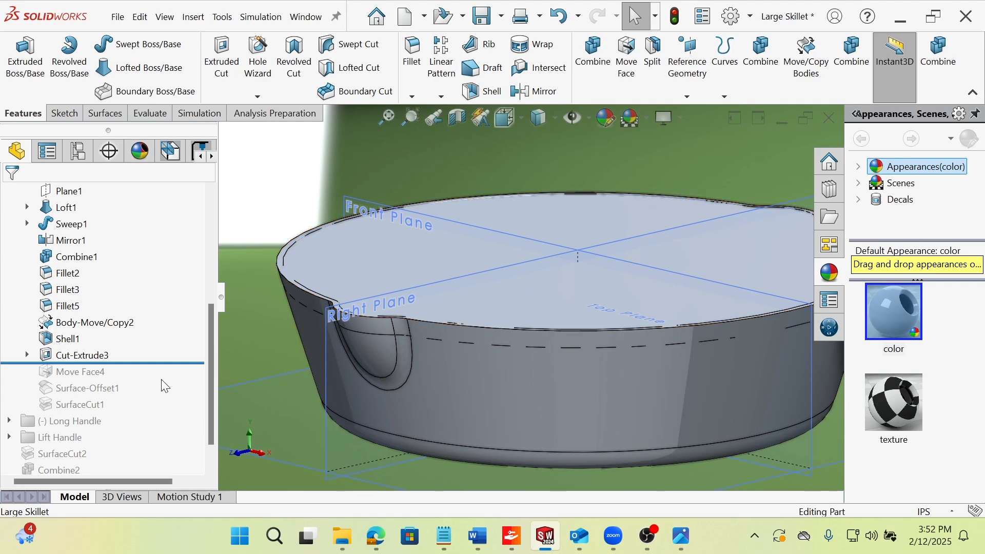
Open the Cut-Extrude3 definition, inspect its rectangular profile against the rim in a front view, and accept it.
click(73, 354)
click(84, 314)
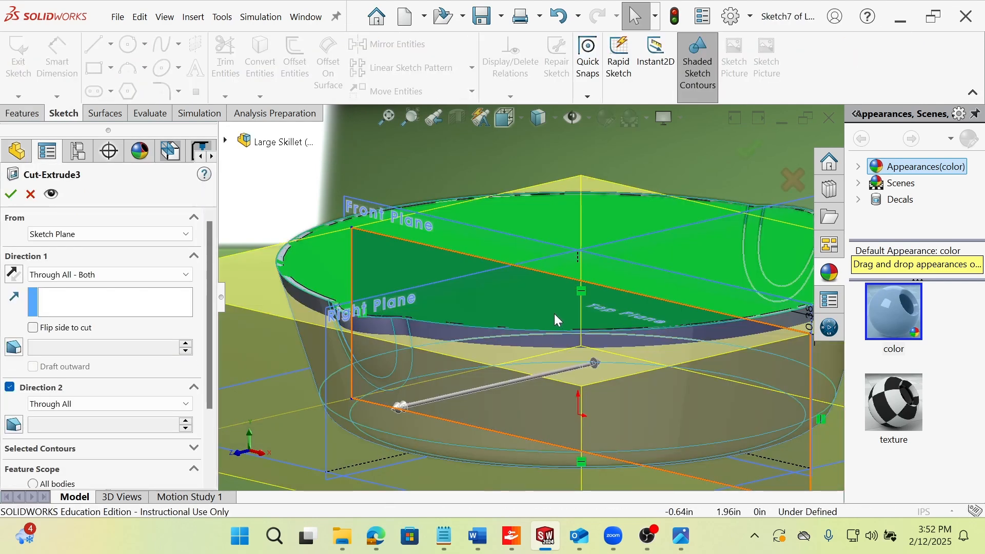
mouse_move(560, 341)
middle_down()
mouse_move(584, 342)
mouse_move(532, 372)
mouse_move(435, 359)
middle_up()
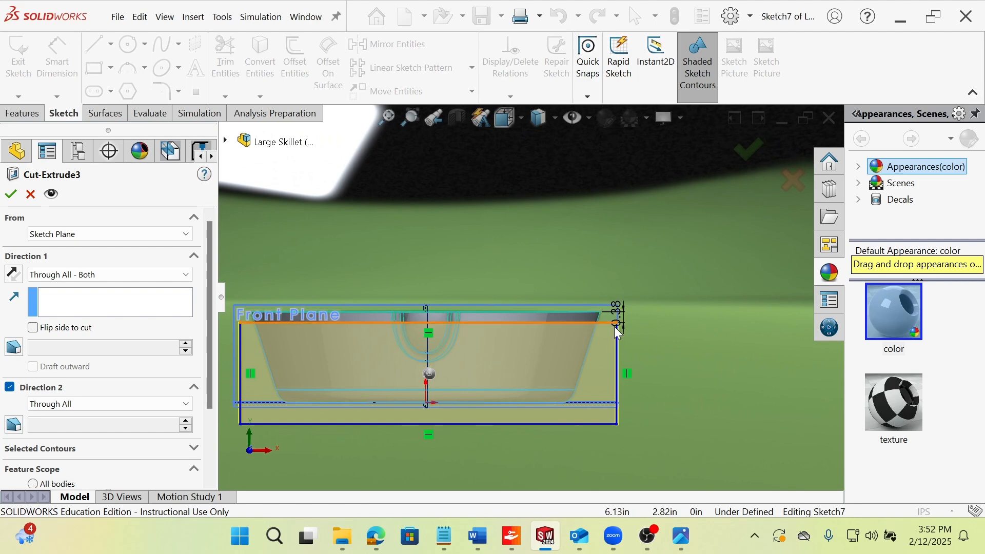
click(12, 197)
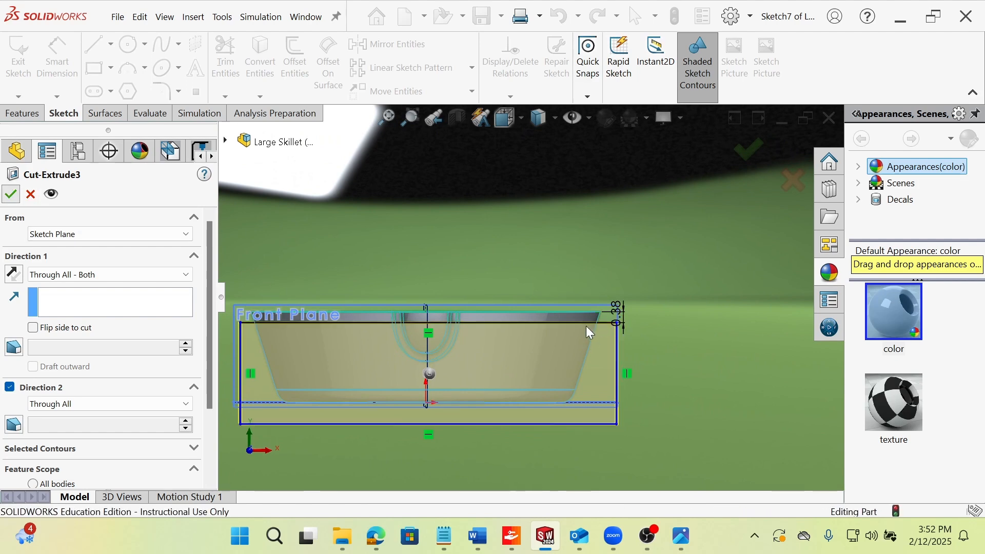
mouse_move(627, 334)
middle_down()
mouse_move(607, 324)
mouse_move(520, 328)
mouse_move(586, 291)
middle_up()
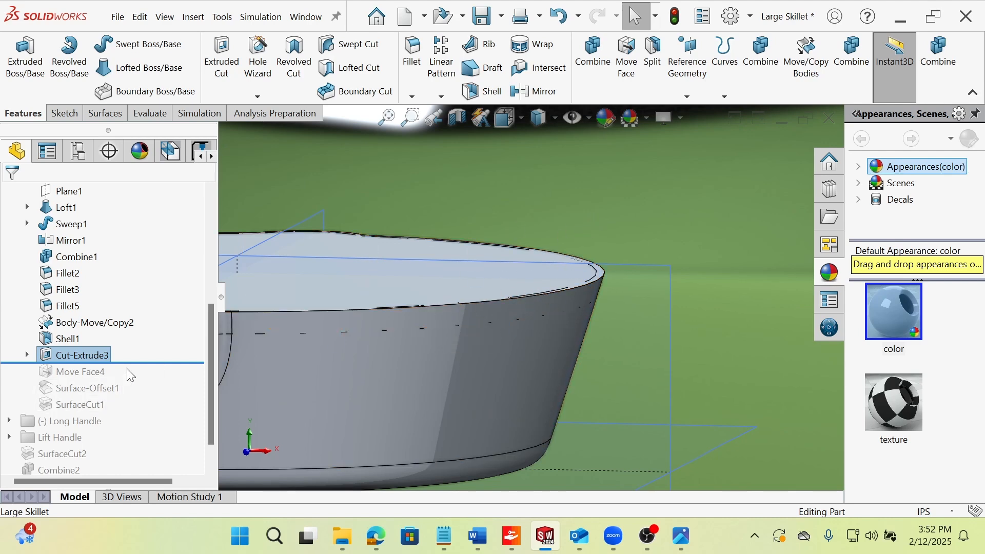
Hide the shelled pan body and examine the remaining thin disc with its spout outline.
right_click(430, 379)
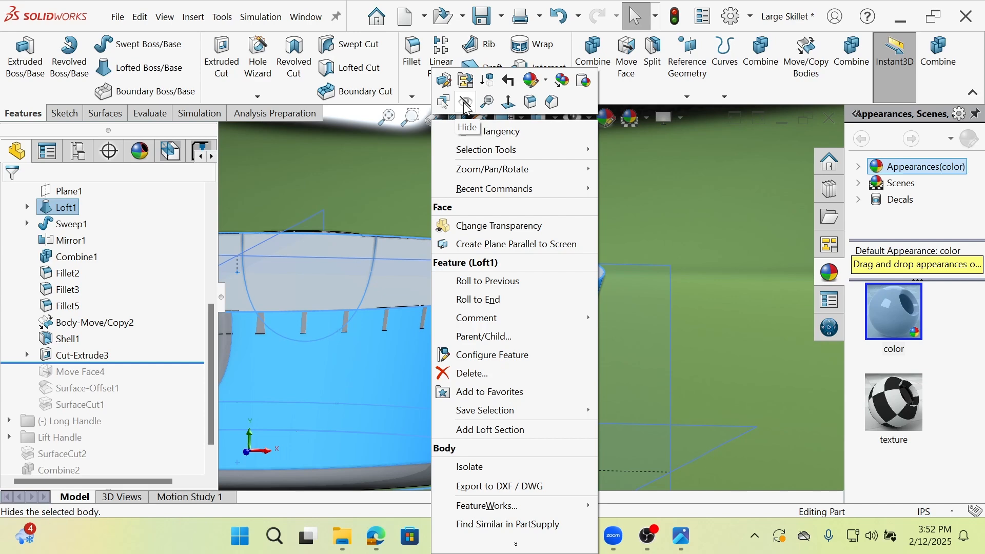
click(597, 297)
middle_drag(564, 369, 376, 313)
scroll(272, 327, down, 3)
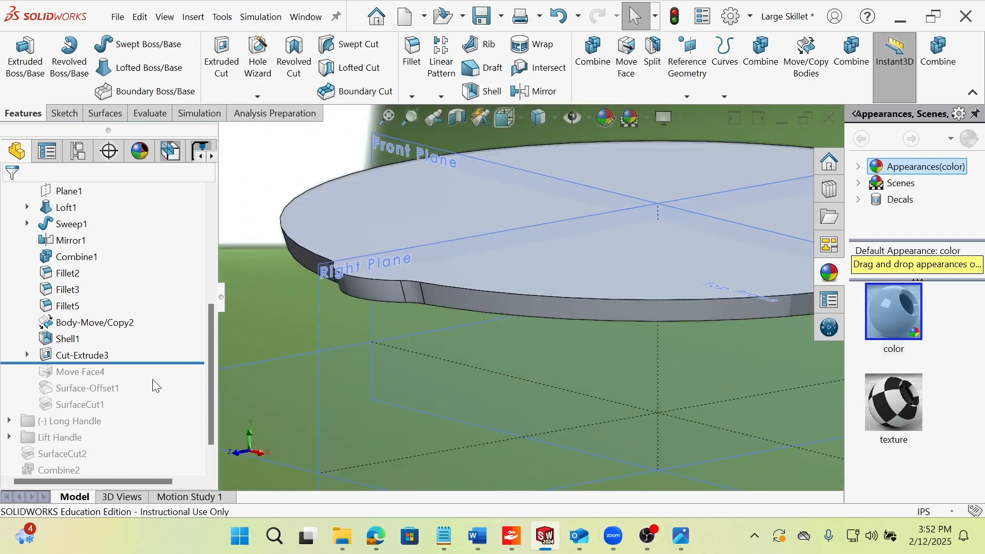
Roll the feature history forward past Move Face4, review its offset distance and side faces, accept it, and examine the disc's edge.
drag(139, 364, 137, 373)
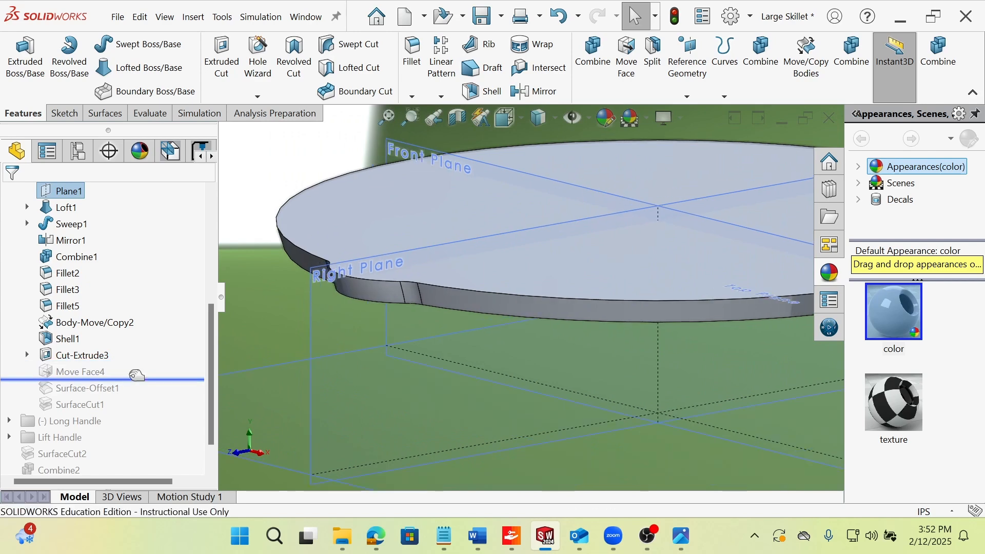
click(81, 373)
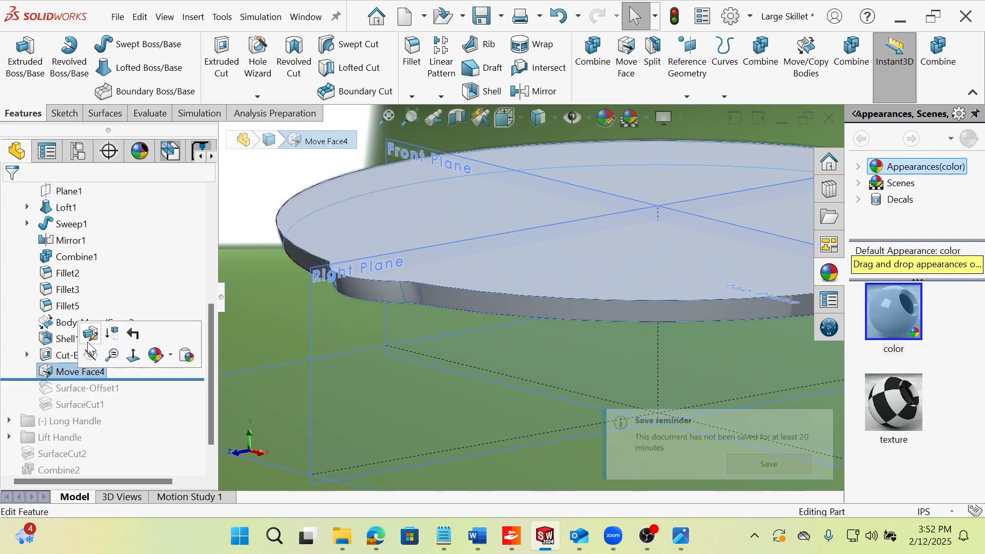
click(91, 336)
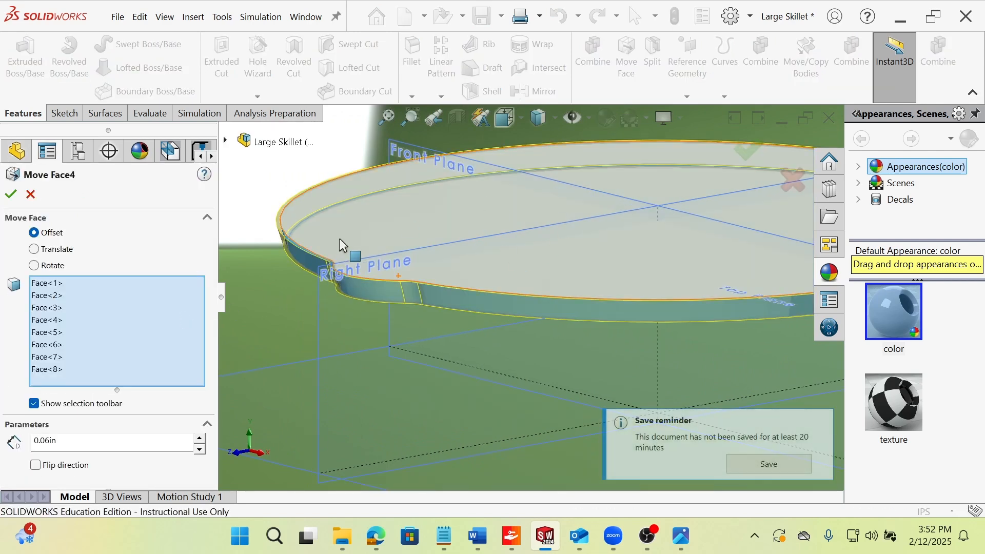
scroll(341, 246, down, 3)
scroll(331, 308, down, 1)
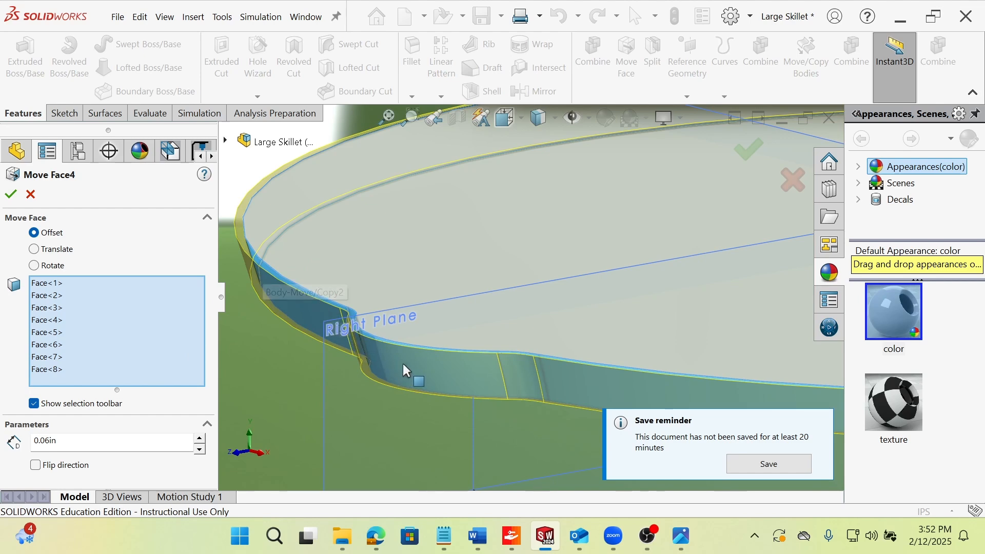
middle_drag(552, 376, 521, 348)
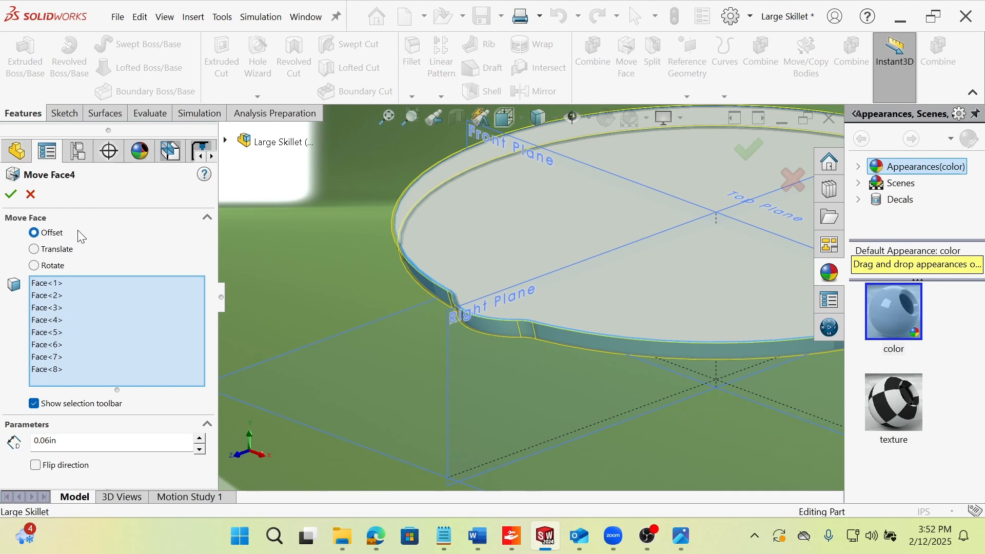
click(14, 191)
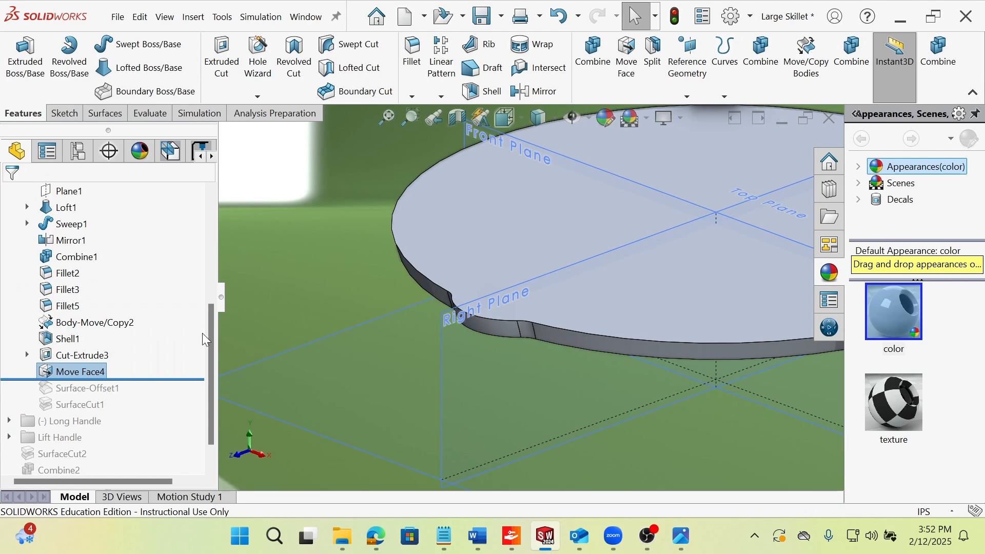
click(340, 248)
scroll(677, 293, up, 4)
middle_drag(685, 276, 610, 258)
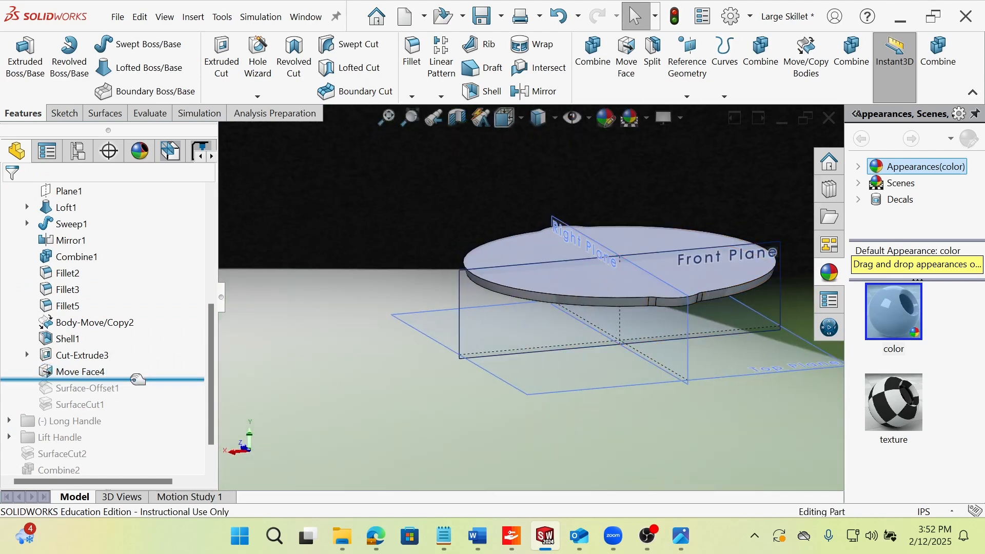
Roll the history back before Move Face4 and try a 0.10 in offset Move Face on the disc's tangent side faces, then cancel it.
drag(131, 379, 131, 363)
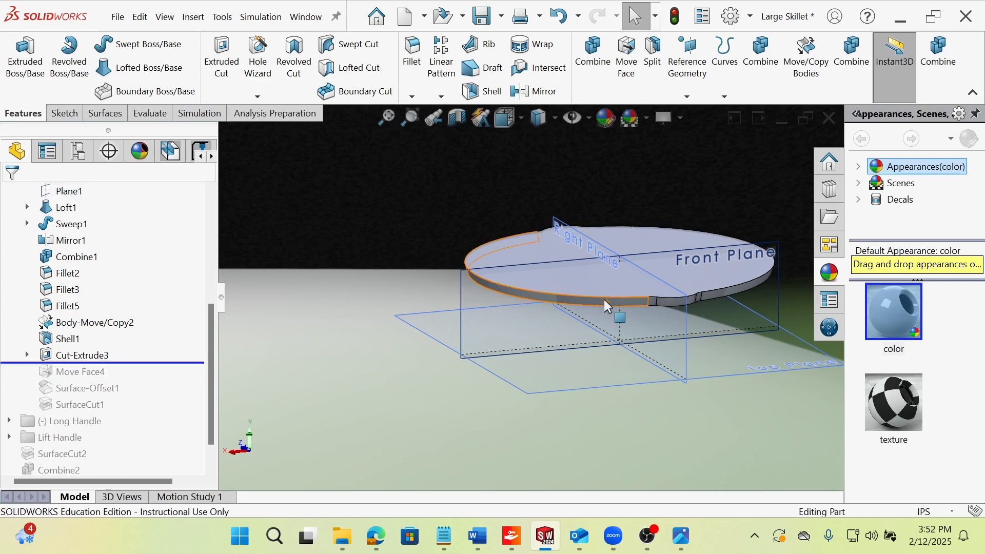
right_click(603, 300)
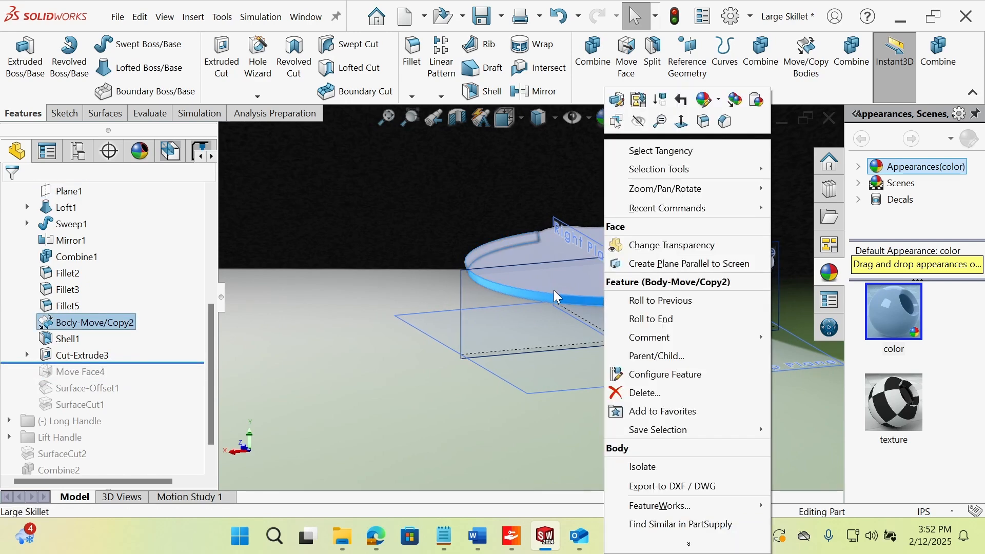
click(664, 150)
scroll(676, 306, down, 4)
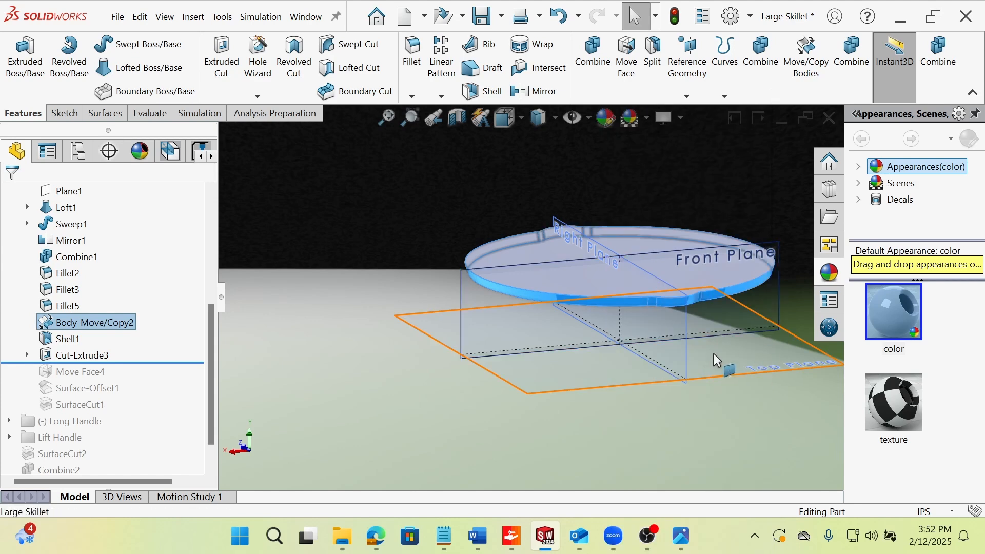
scroll(675, 306, down, 3)
middle_drag(598, 295, 581, 311)
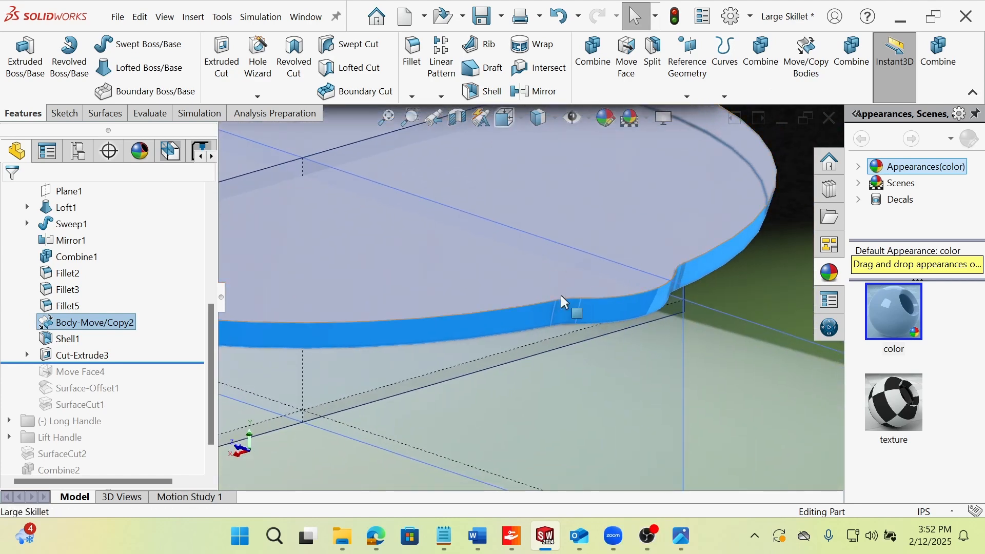
click(105, 114)
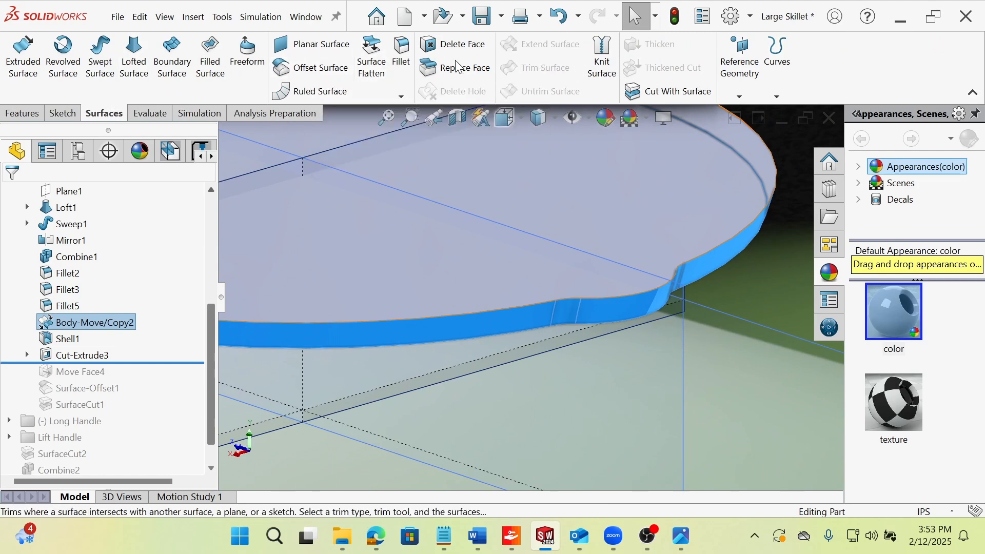
click(34, 116)
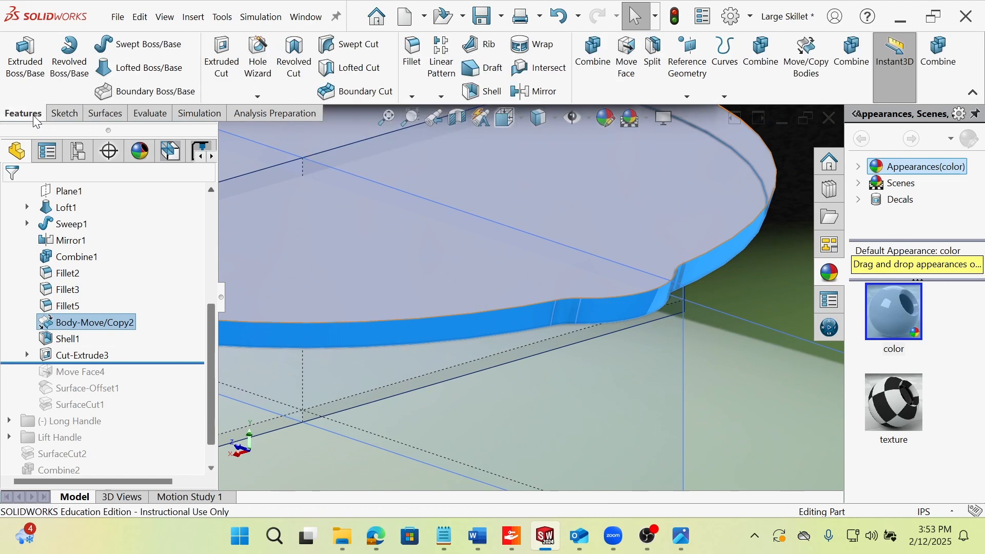
click(626, 56)
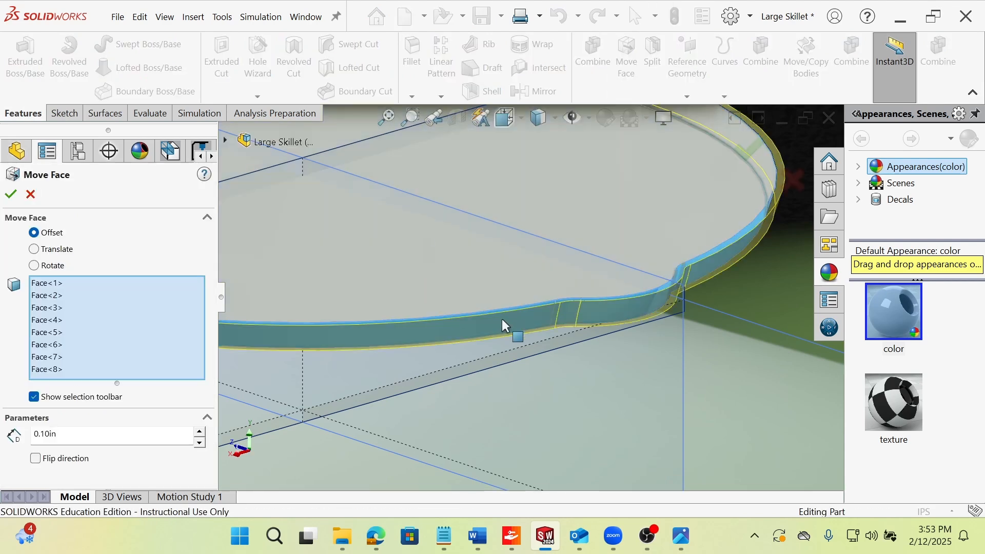
click(30, 195)
Reselect the disc's tangent side faces, preview an offset Move Face once more, cancel it, and clear the selection.
right_click(468, 334)
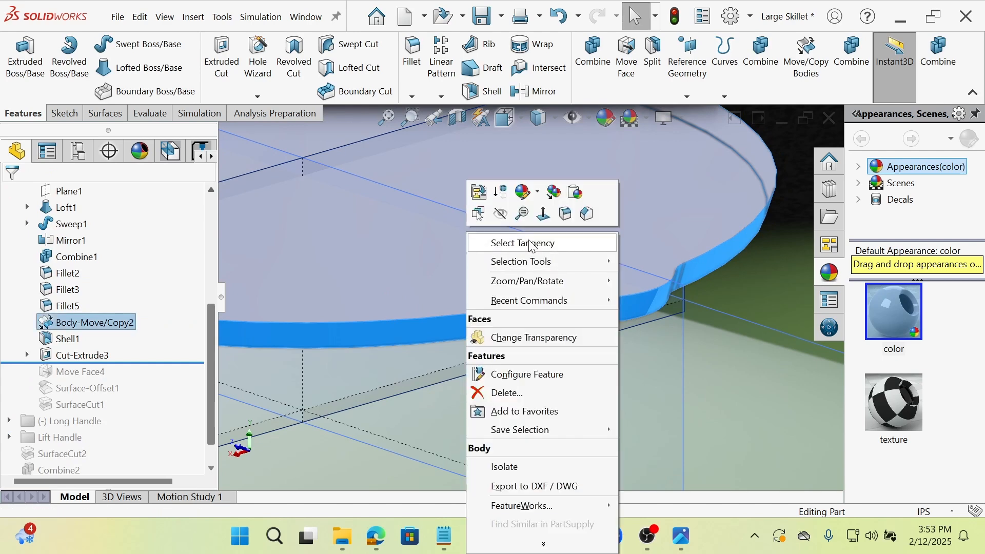
click(567, 249)
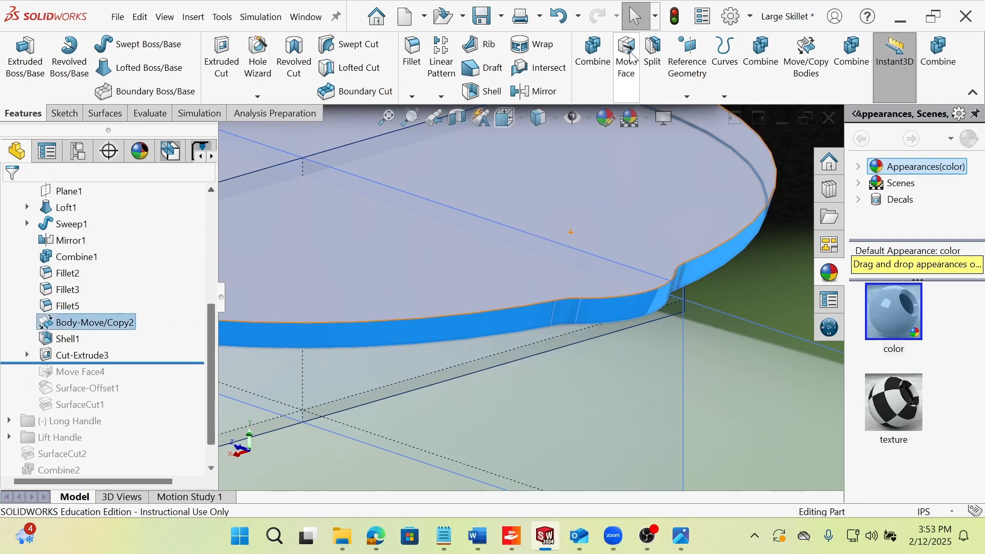
click(629, 54)
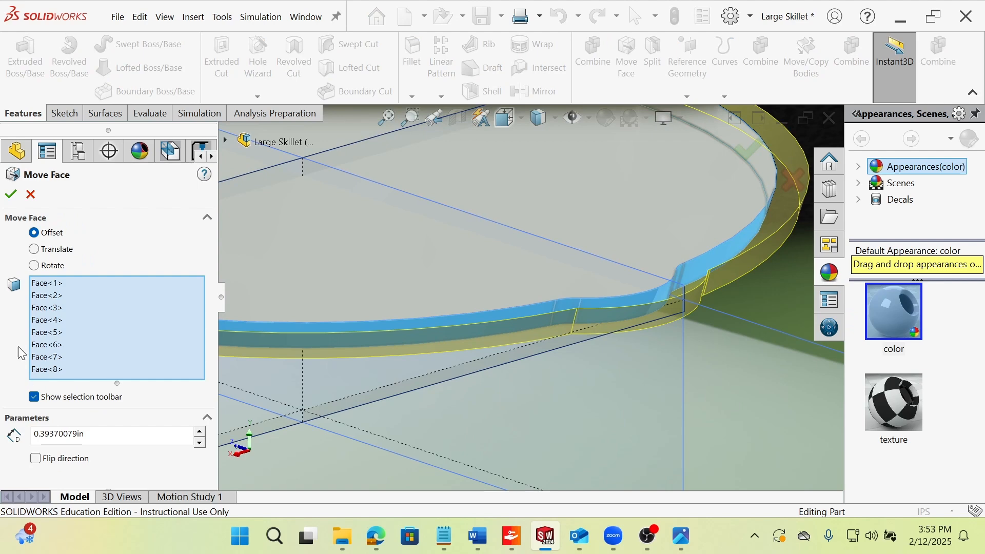
click(31, 195)
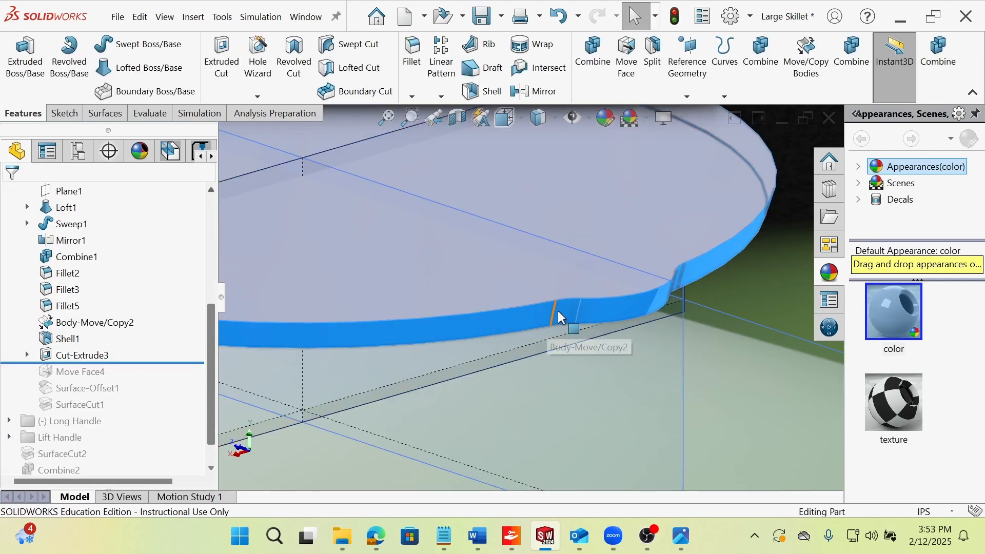
click(725, 298)
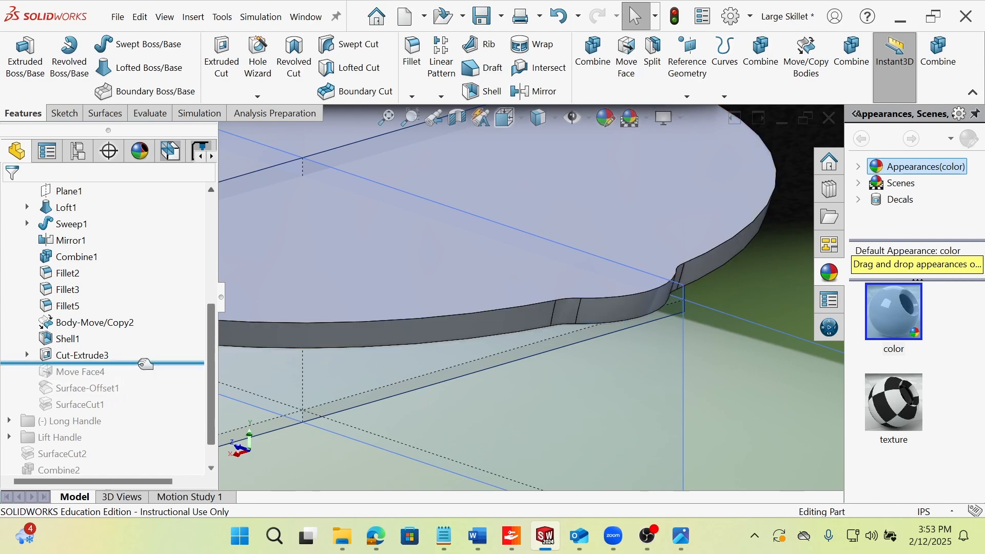
Roll the feature history forward past Move Face4 and Surface-Offset1 and view the disc from the other side.
drag(146, 364, 138, 380)
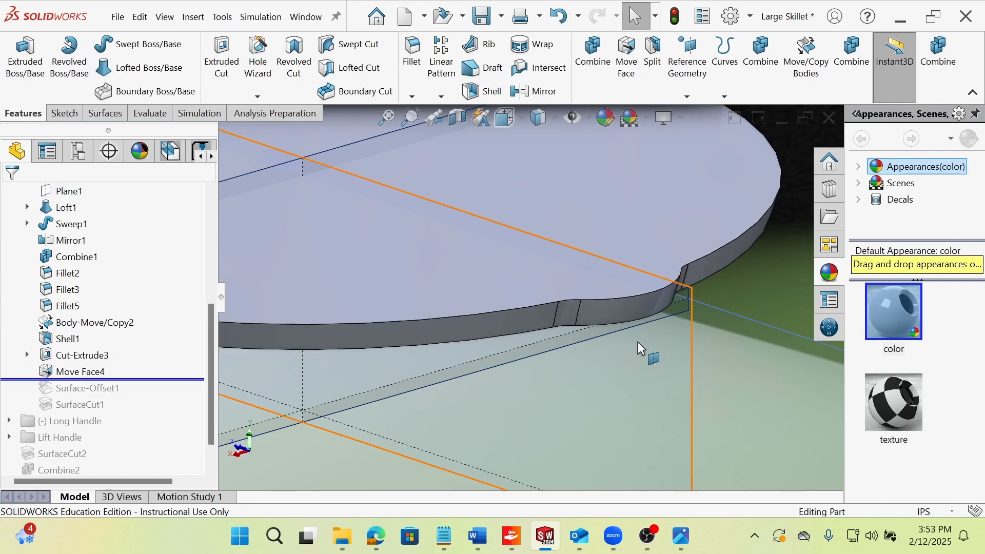
click(74, 382)
click(104, 351)
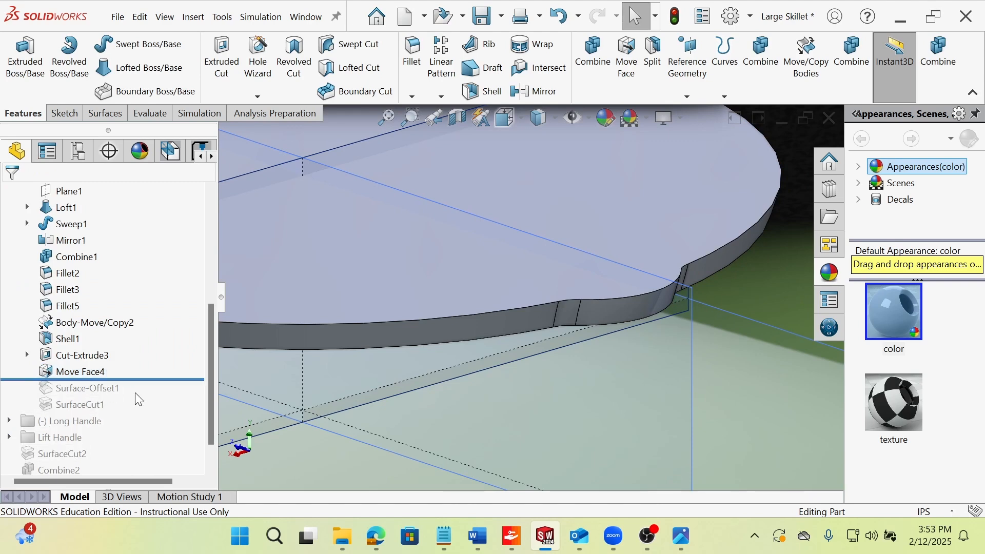
drag(136, 379, 136, 395)
scroll(579, 343, up, 6)
middle_drag(520, 328, 426, 329)
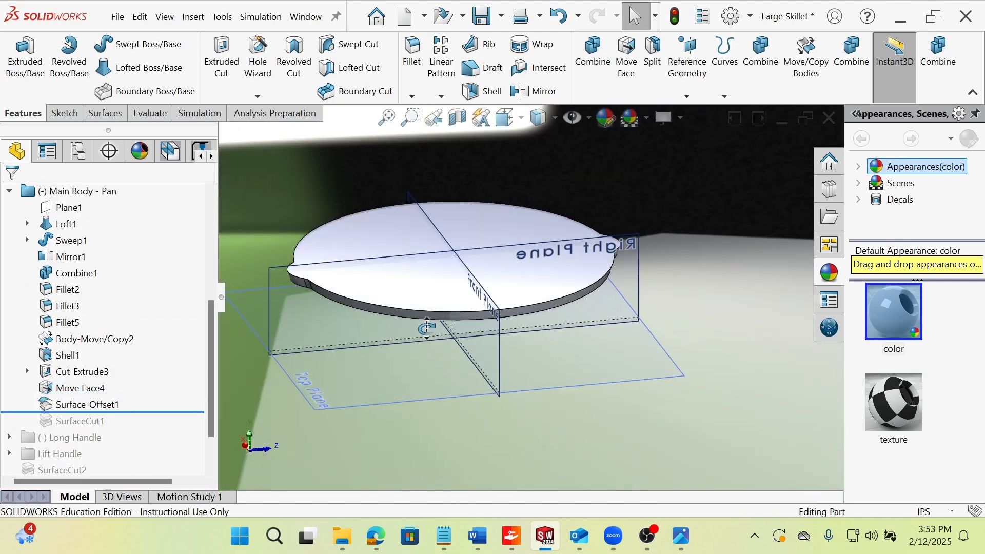
Show the shelled pan body and hide the disc body covering it to expose the pan's interior.
click(72, 355)
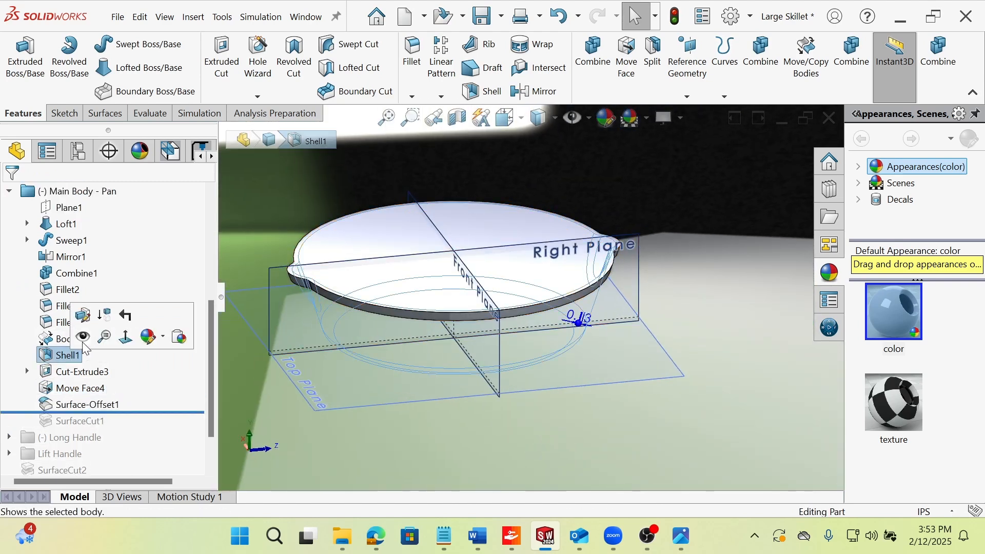
click(83, 338)
scroll(274, 220, down, 3)
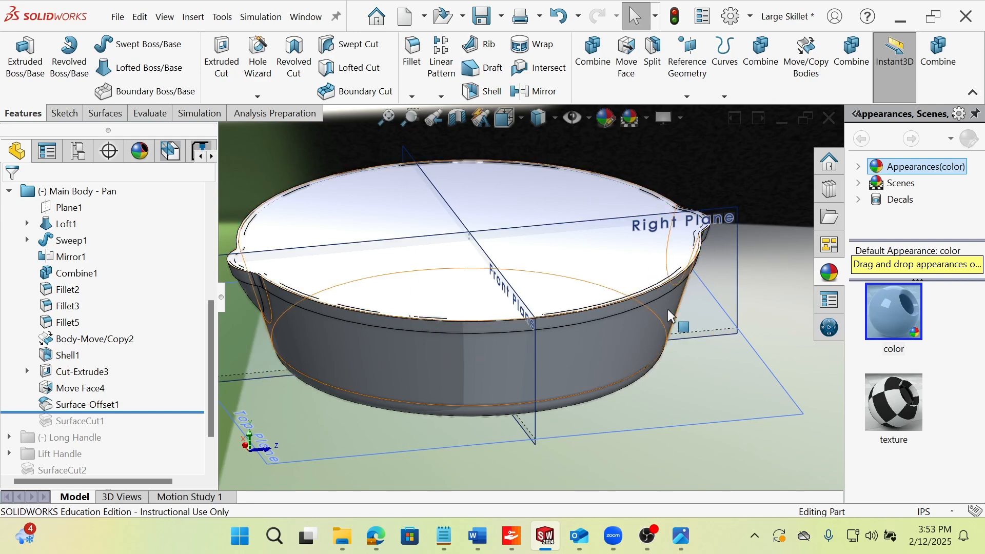
scroll(669, 316, down, 4)
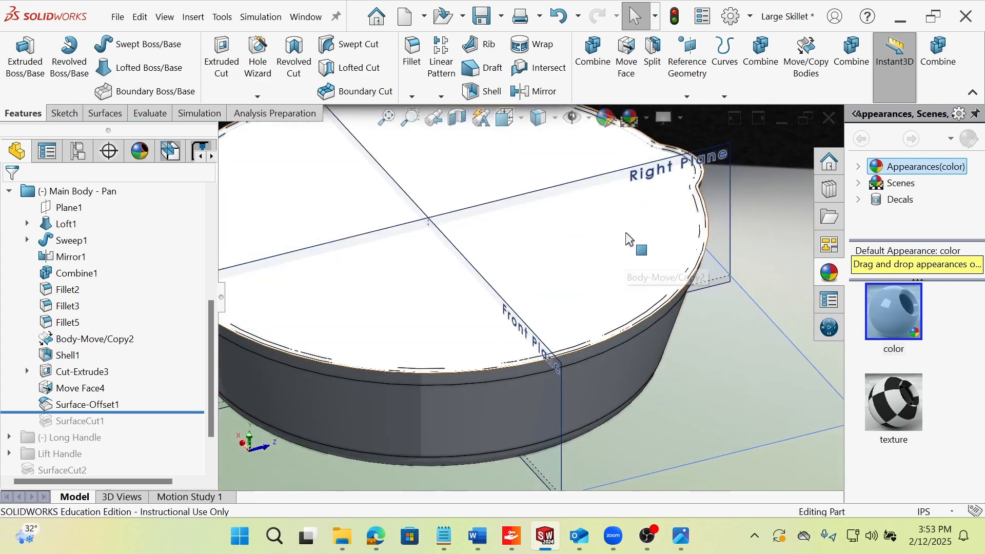
right_click(630, 229)
click(679, 136)
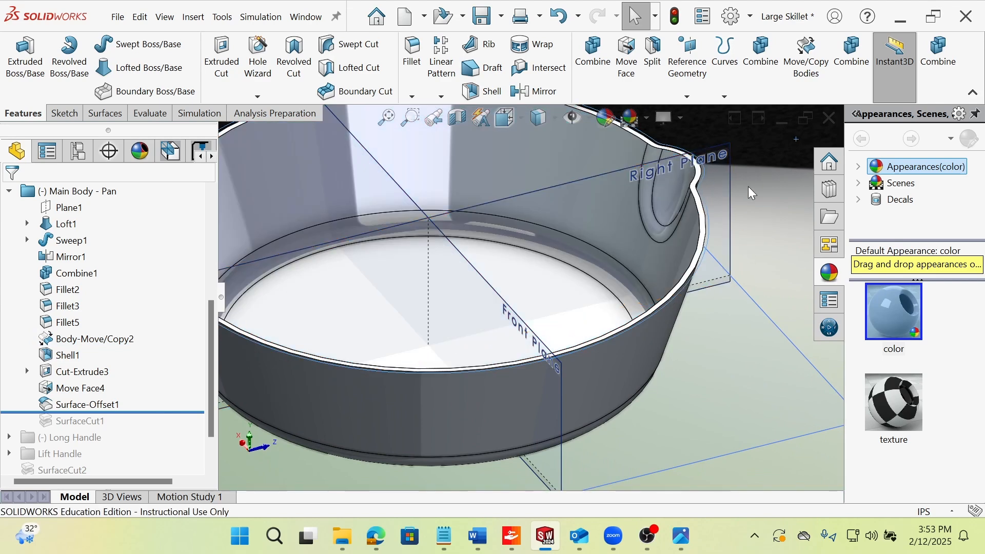
middle_drag(663, 233, 691, 212)
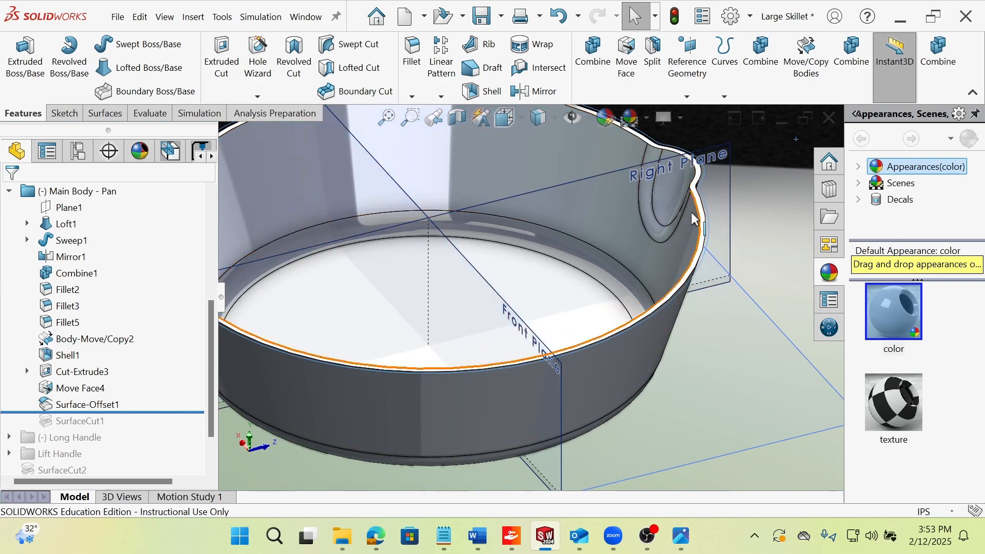
Highlight Surface-Offset1 on the pan's interior, examine where it lies, and open its definition.
click(78, 406)
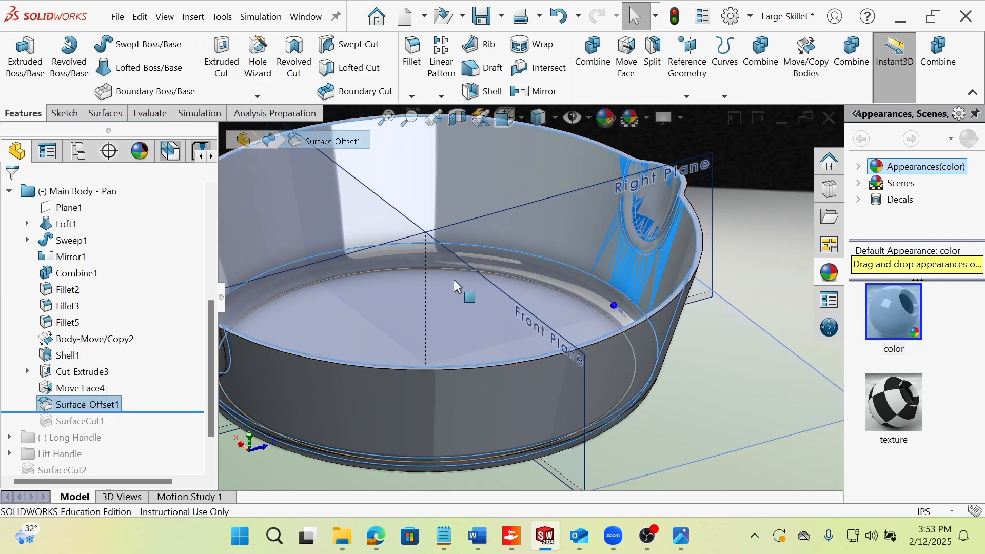
scroll(457, 286, up, 2)
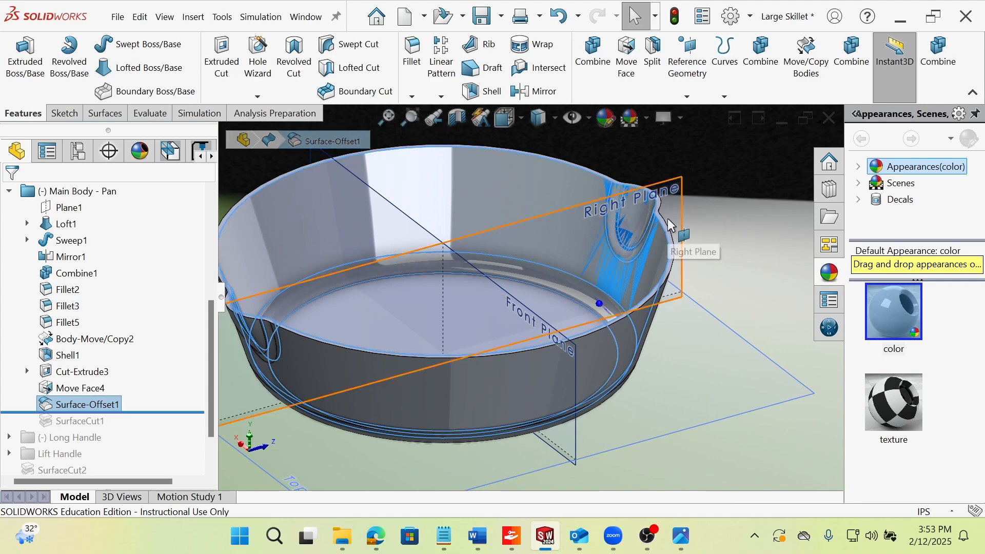
click(706, 181)
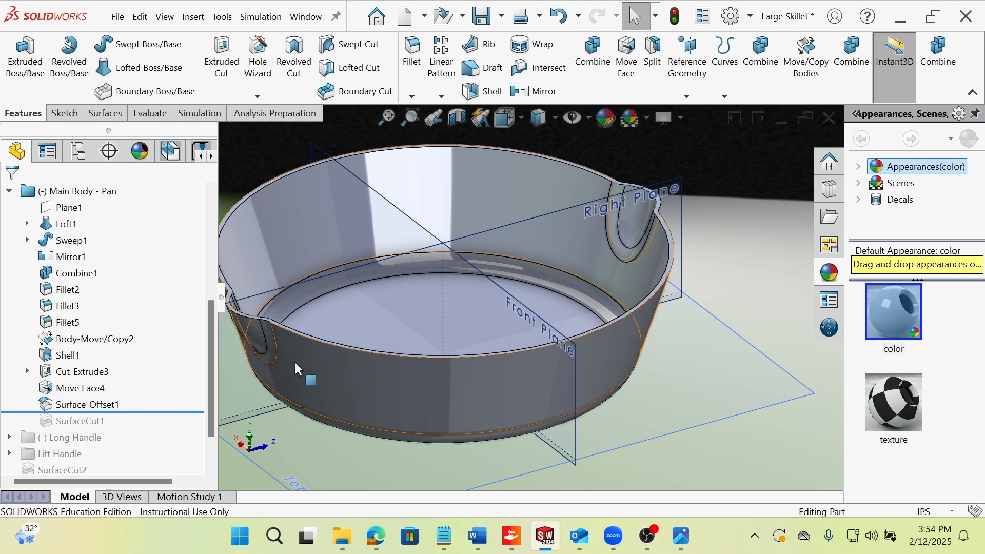
click(94, 410)
click(72, 363)
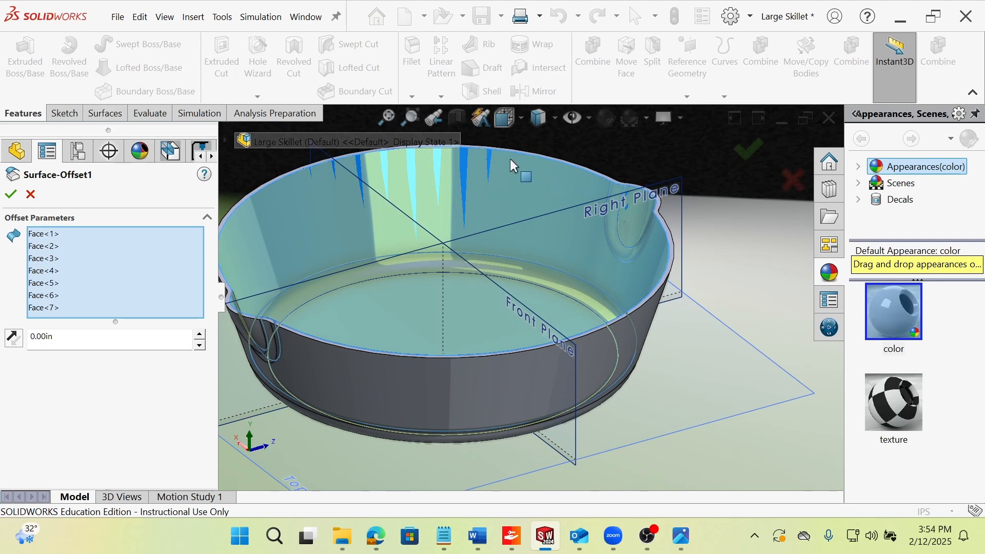
Select the pan's inner faces by tangency, preview an Offset Surface from them, and cancel it.
right_click(515, 199)
click(473, 193)
right_click(472, 193)
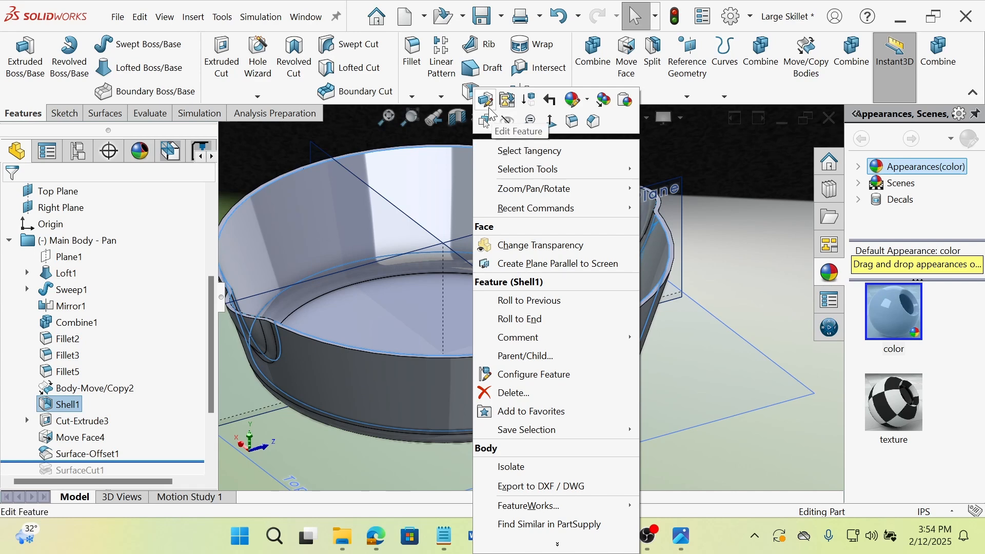
click(522, 153)
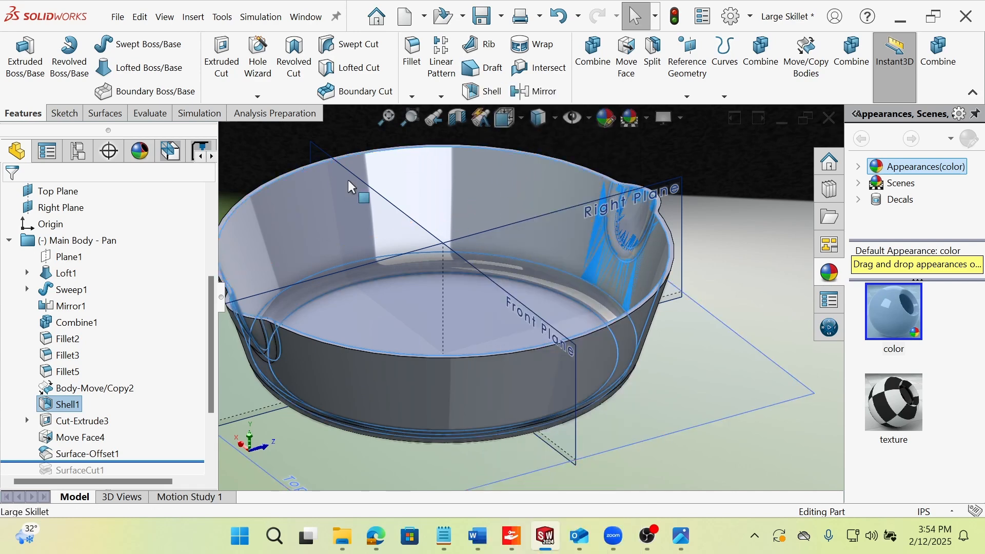
click(125, 115)
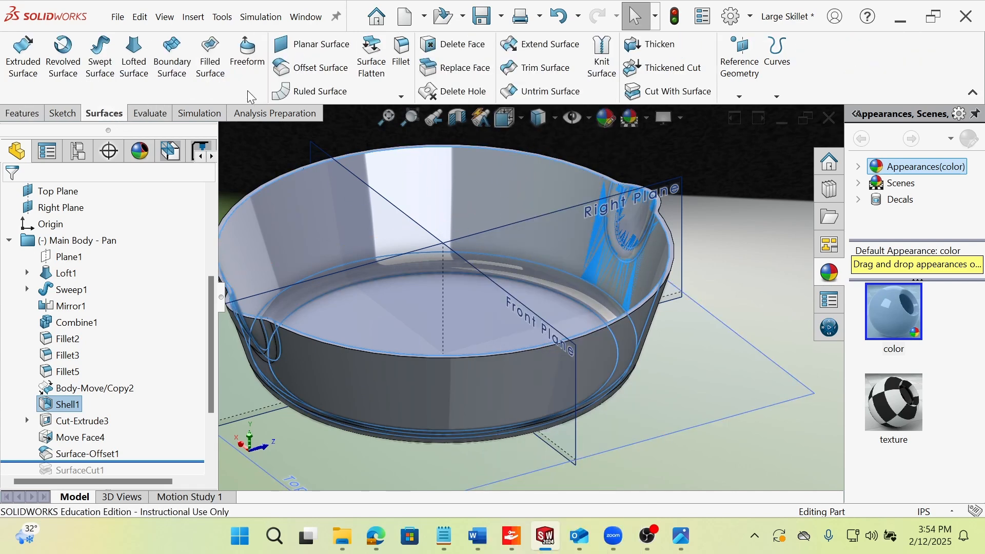
click(313, 68)
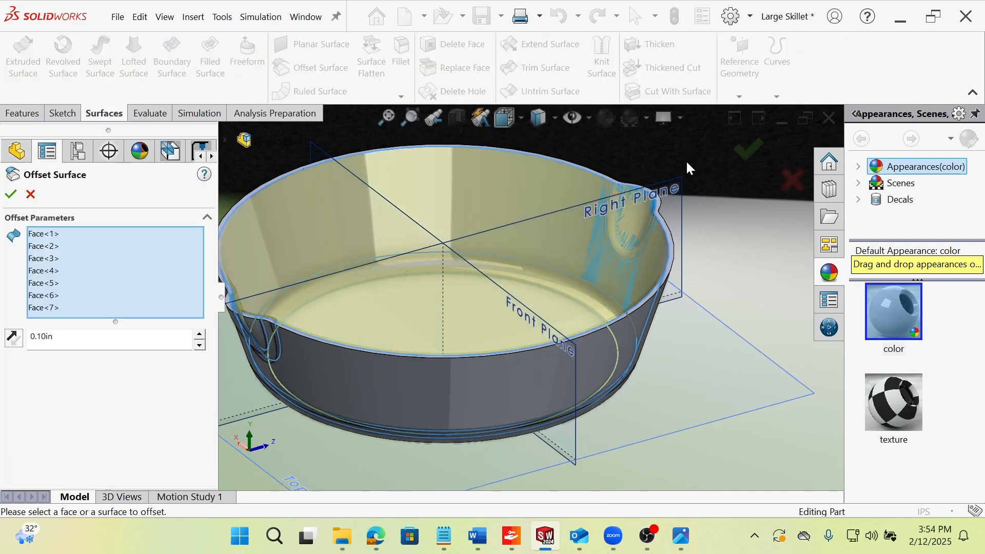
click(32, 194)
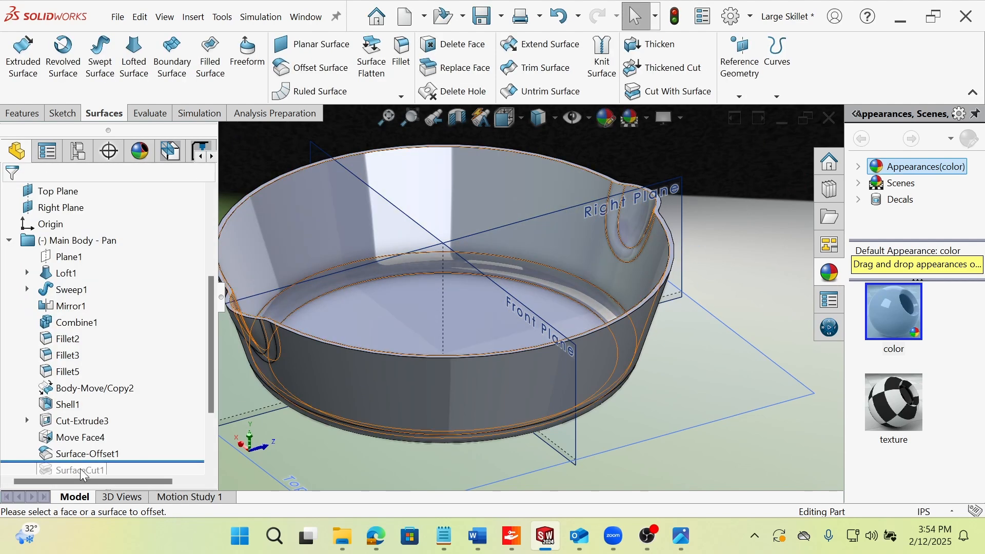
Roll the feature history forward past SurfaceCut1 and review its cutting surface and selected body in the definition.
scroll(119, 414, down, 1)
mouse_move(123, 414)
mouse_down()
mouse_move(132, 413)
mouse_move(132, 430)
mouse_up()
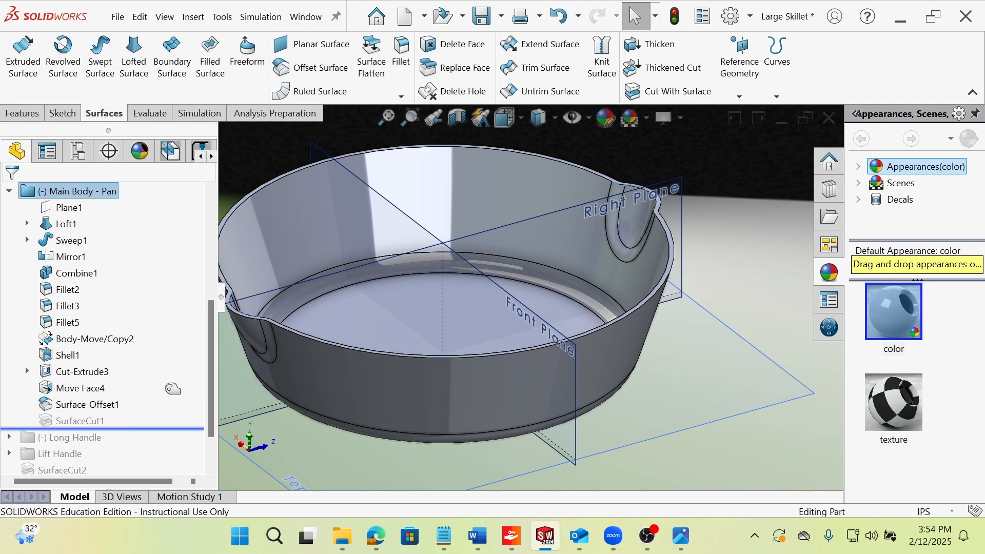
click(86, 424)
click(95, 384)
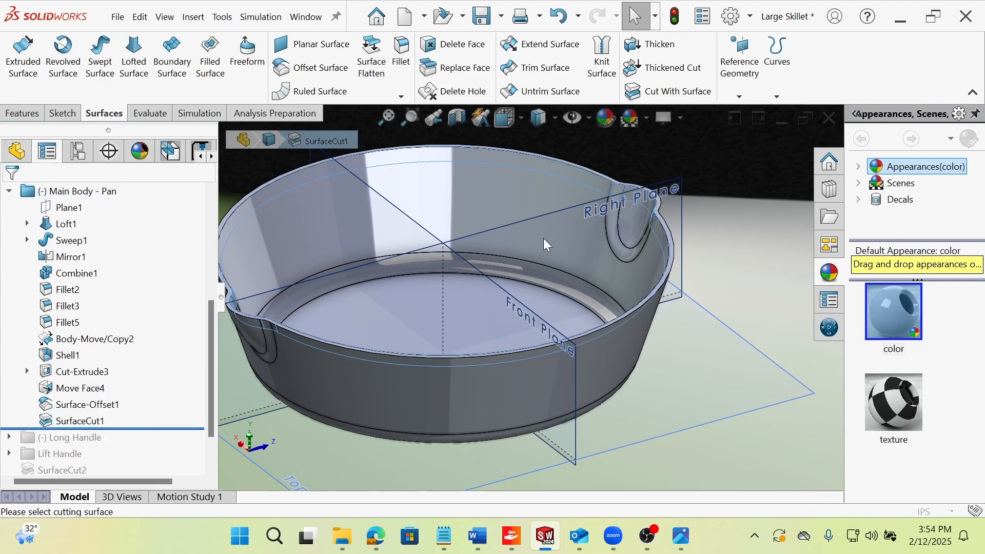
click(45, 335)
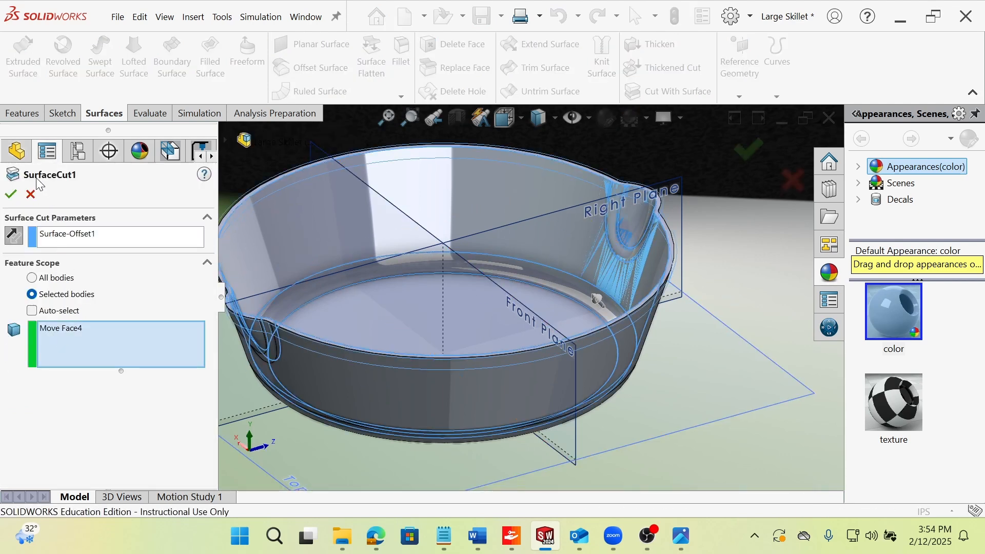
Show the hidden Move Face4 body around the pan's rim.
right_click(81, 391)
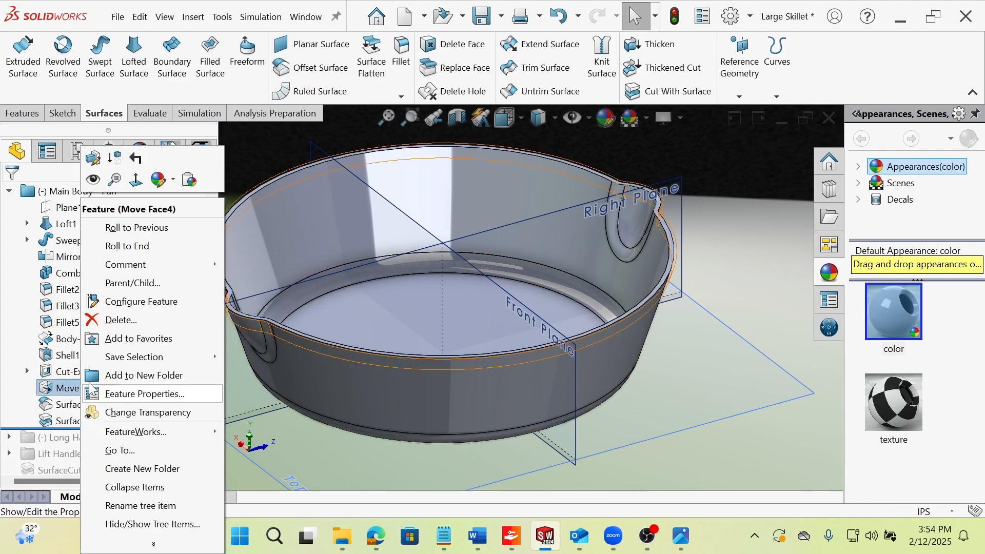
click(94, 162)
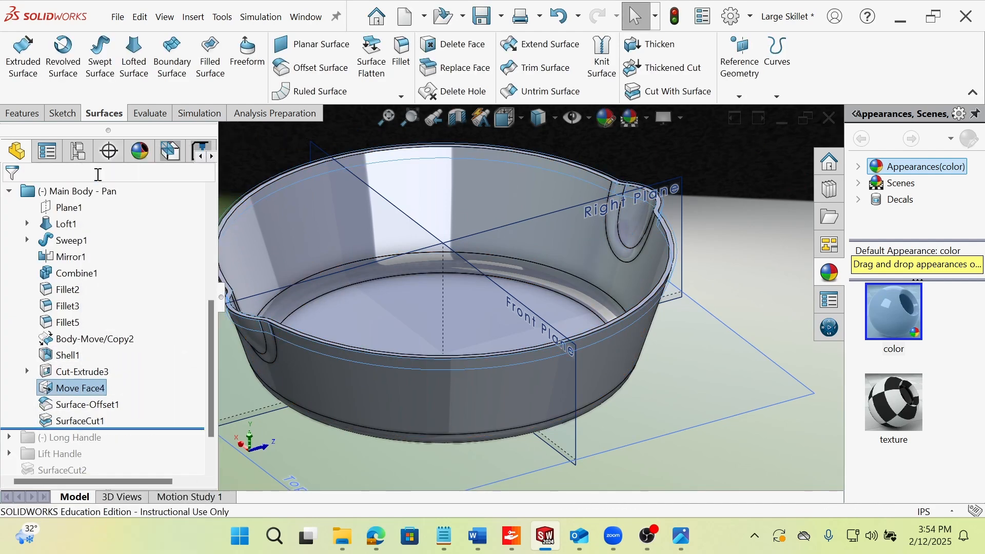
right_click(86, 390)
click(96, 165)
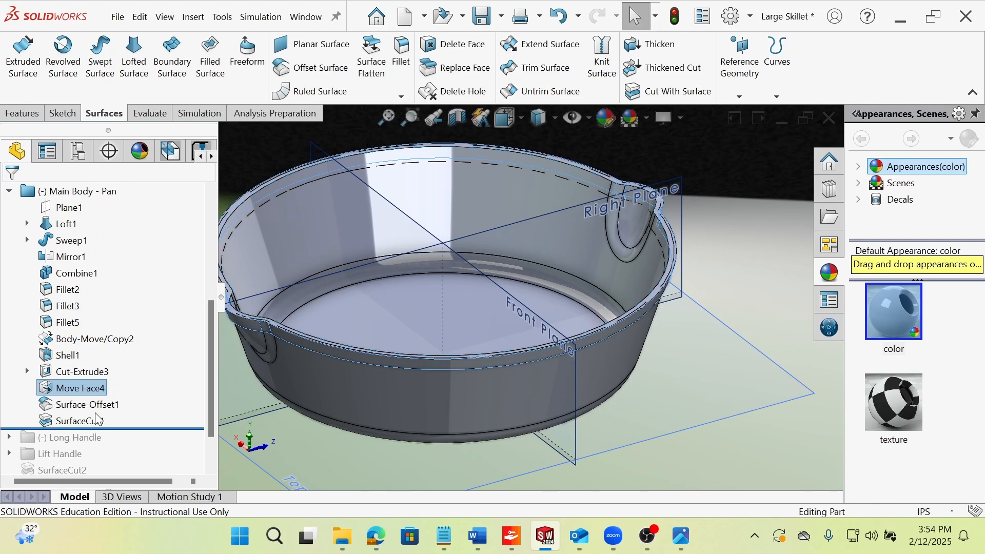
Hide the SurfaceCut1 rim body and the main pan body to view the offset surface on its own.
click(88, 421)
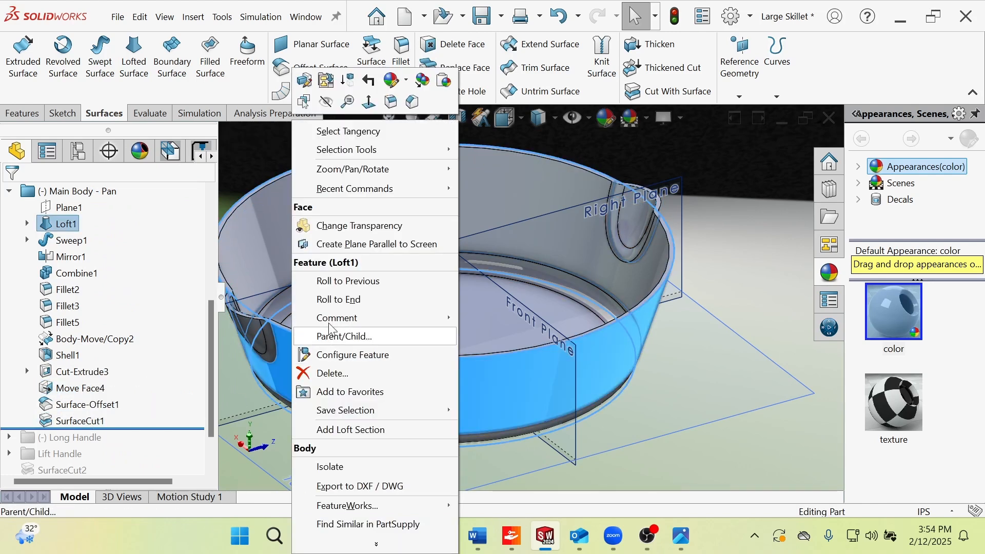
right_click(291, 381)
click(327, 102)
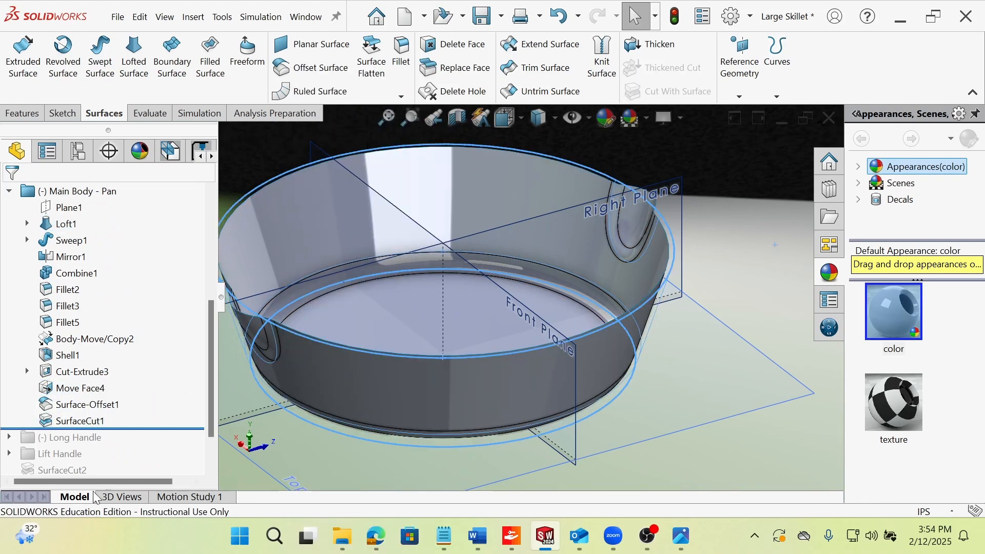
scroll(533, 308, up, 2)
click(670, 209)
scroll(523, 331, down, 1)
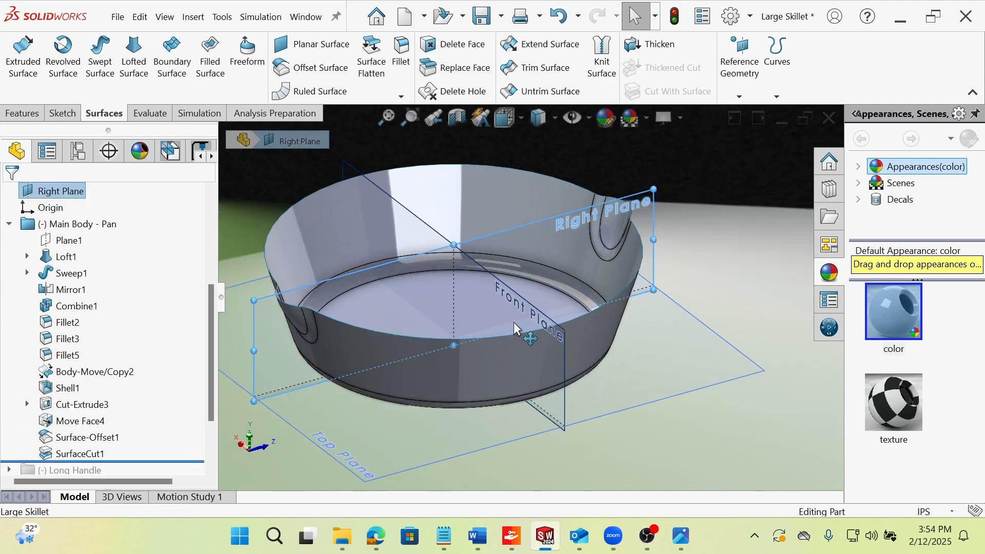
Show the Move Face4 rim body again around the offset surface and examine its edge near the pour spout.
click(77, 418)
click(96, 402)
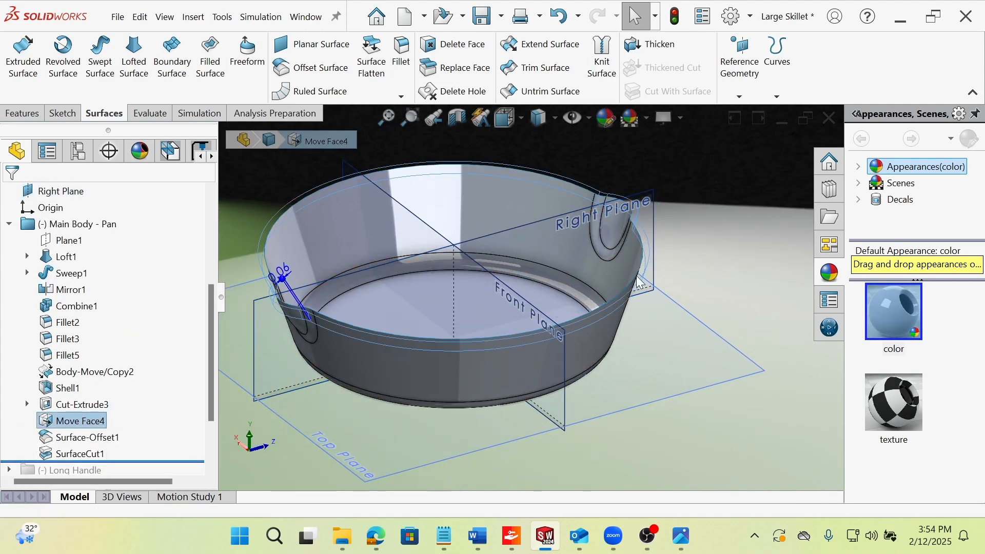
click(753, 259)
scroll(605, 284, down, 5)
middle_drag(683, 340, 564, 246)
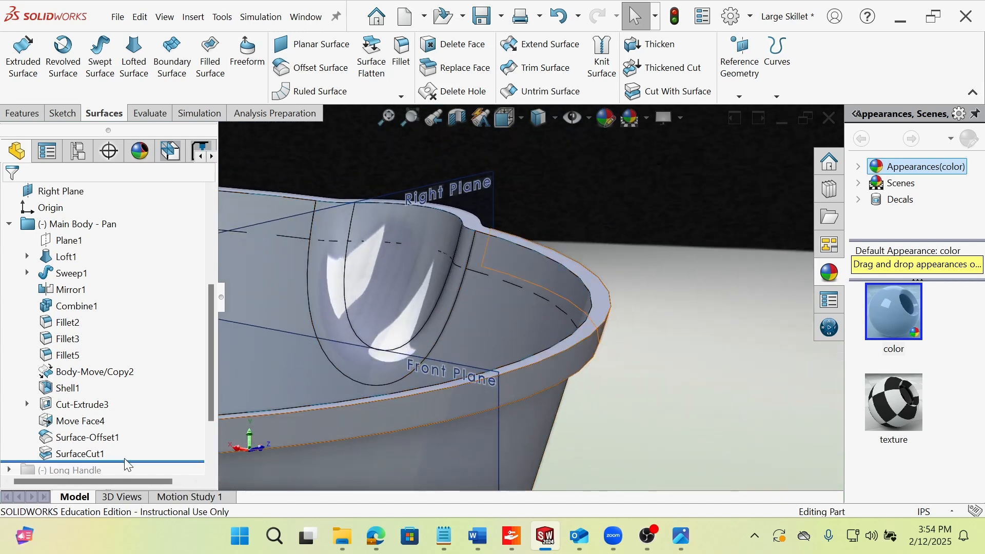
Roll the history back above SurfaceCut1 to examine the uncut rim body, and roll it forward past the cut again.
drag(128, 465, 128, 445)
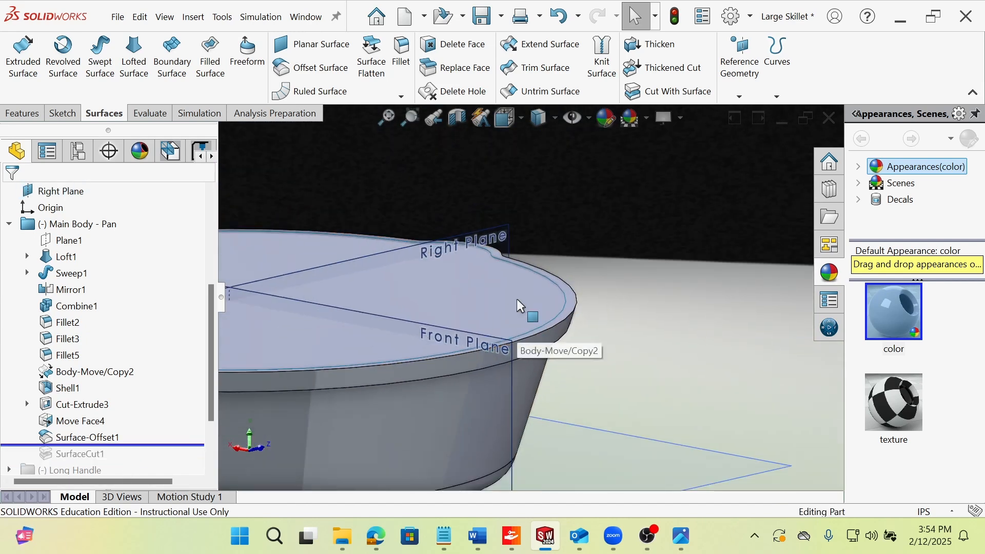
scroll(561, 266, down, 4)
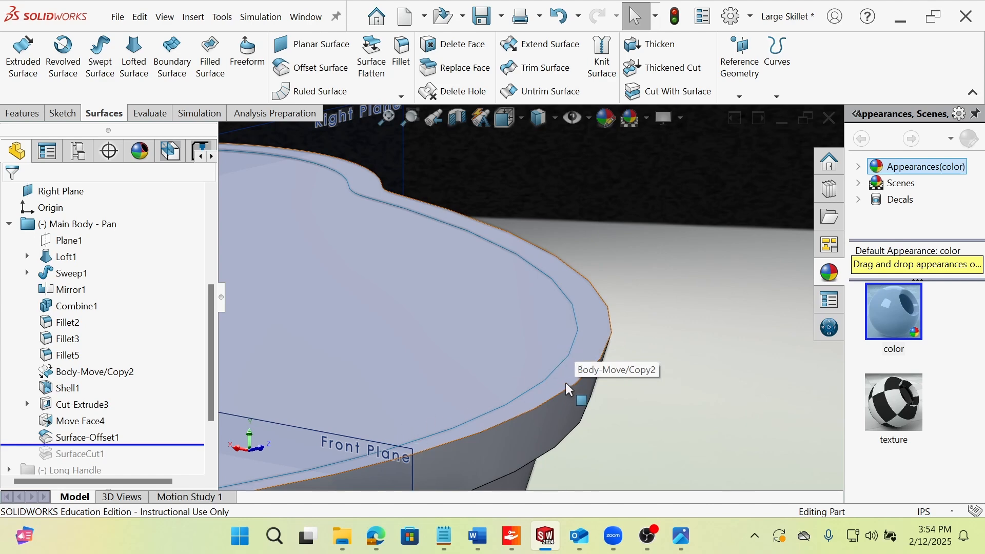
scroll(566, 382, up, 3)
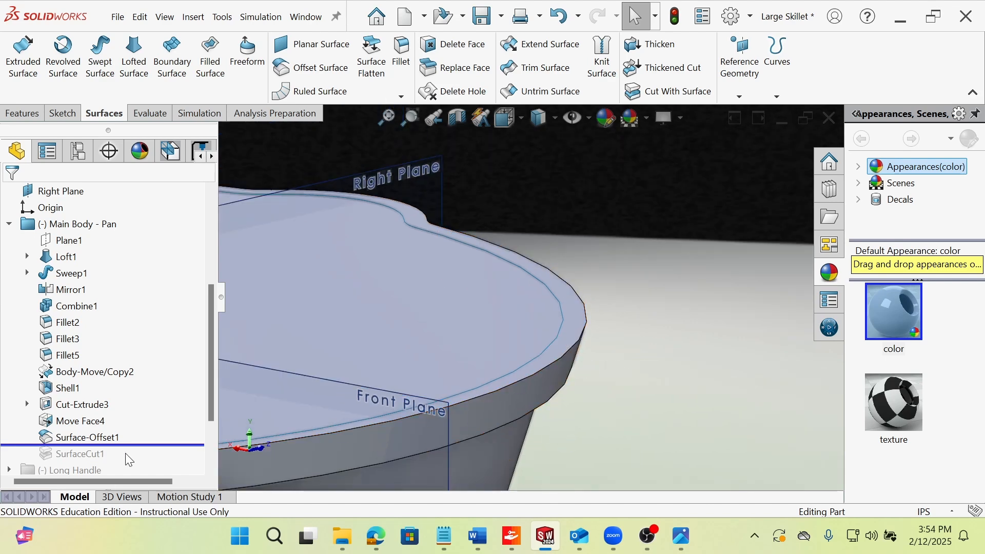
drag(146, 445, 142, 453)
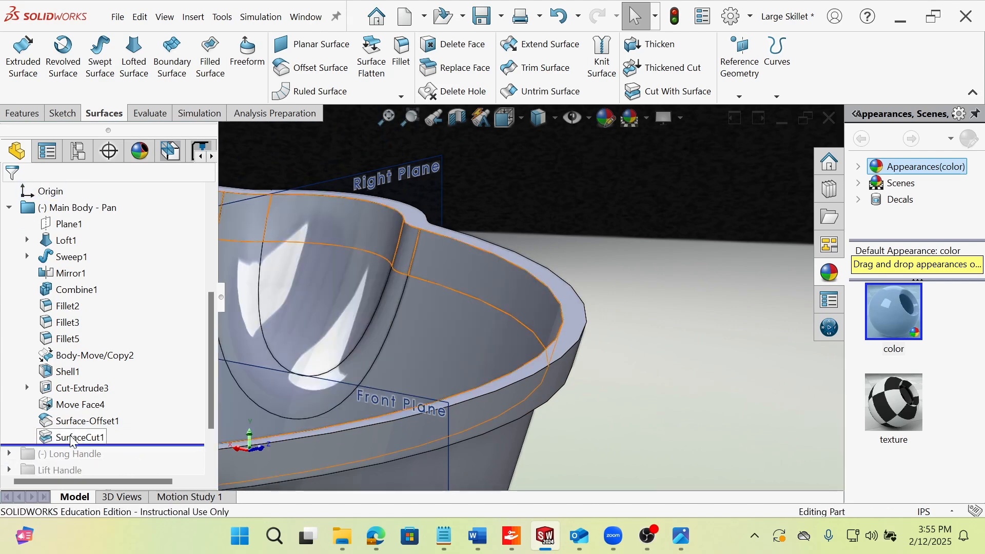
Open SurfaceCut1's definition, examine the cut by Surface-Offset1 through the selected Move Face4 body, and accept it.
click(71, 437)
click(82, 395)
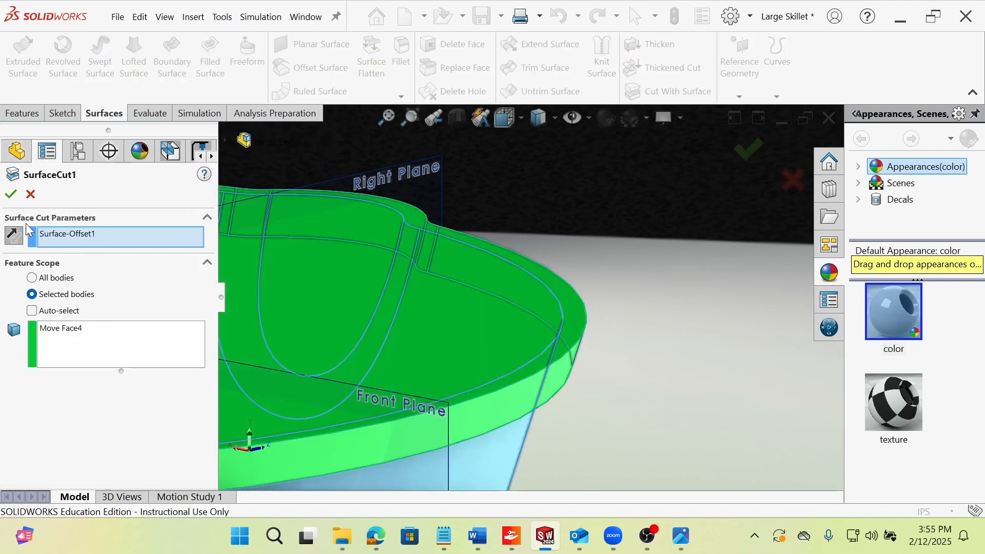
scroll(320, 276, up, 4)
scroll(425, 340, down, 4)
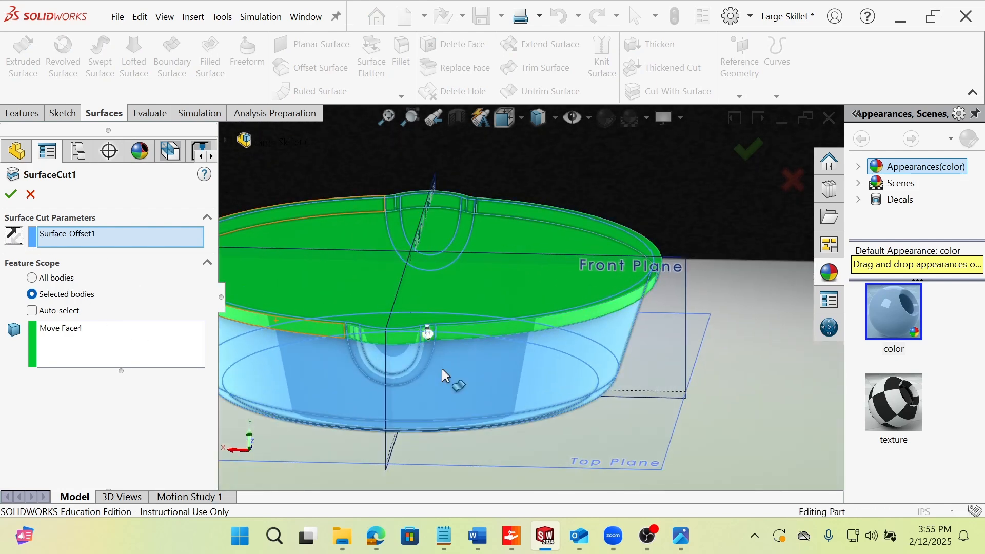
middle_drag(444, 375, 380, 369)
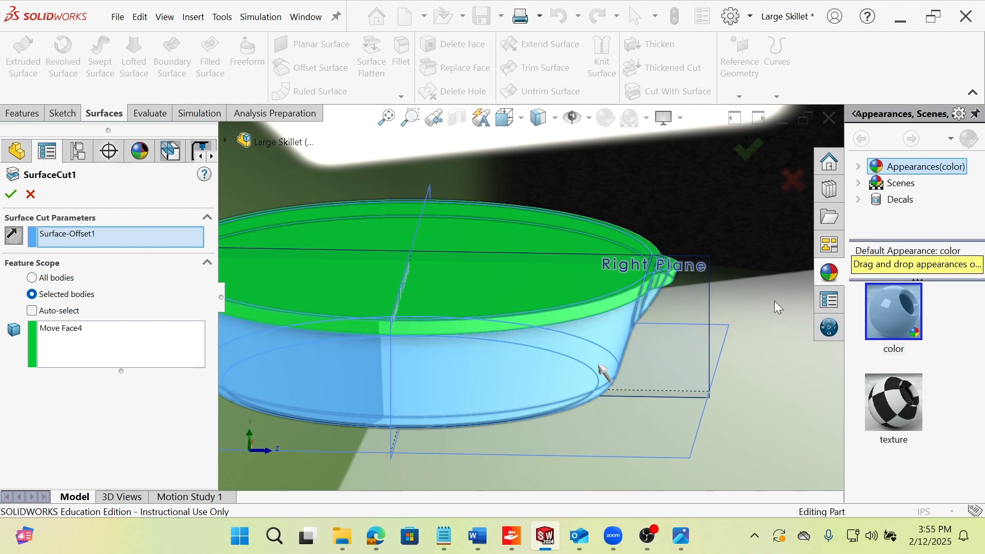
click(11, 194)
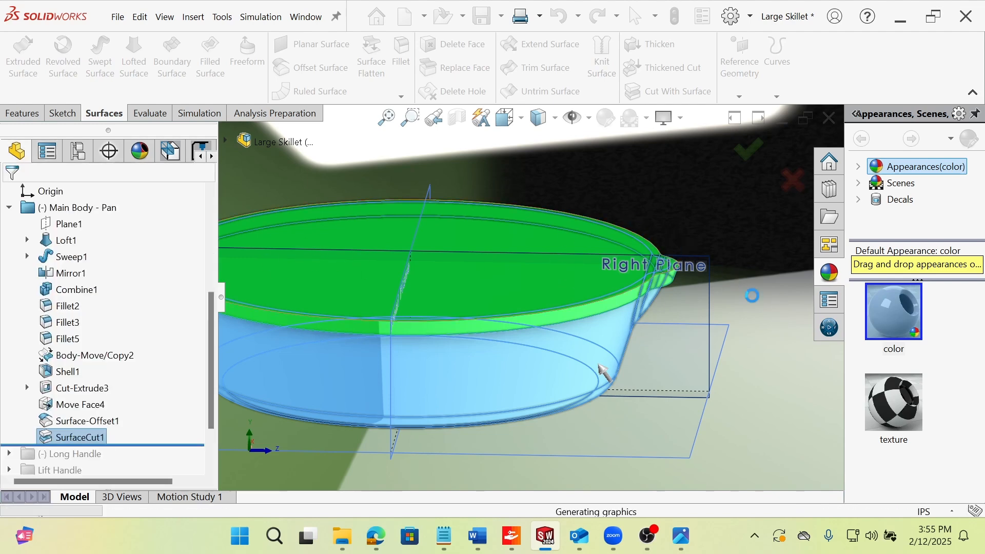
Hide the Surface-Offset1 surface body so that only the cut rim ring remains in view.
middle_drag(535, 280, 456, 321)
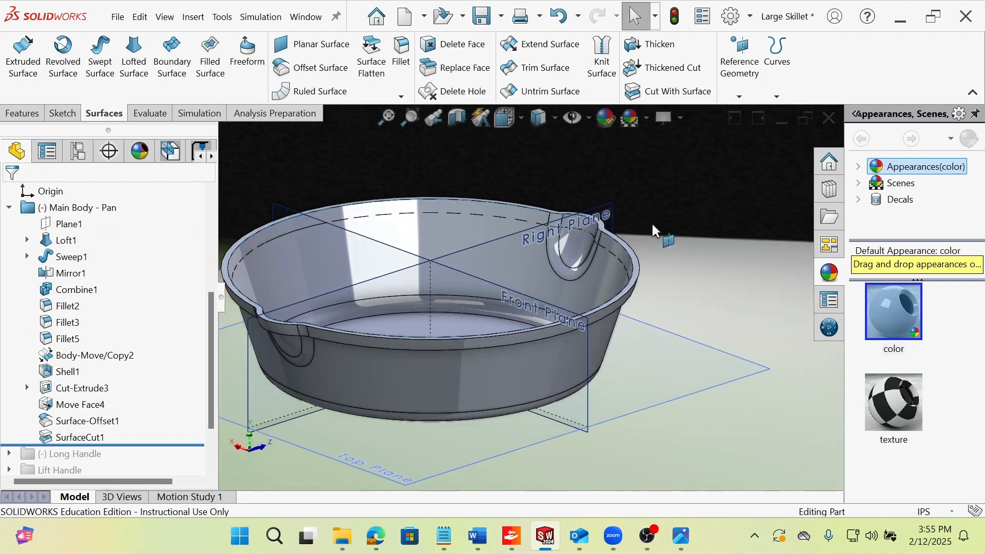
scroll(636, 237, down, 6)
middle_drag(541, 309, 539, 406)
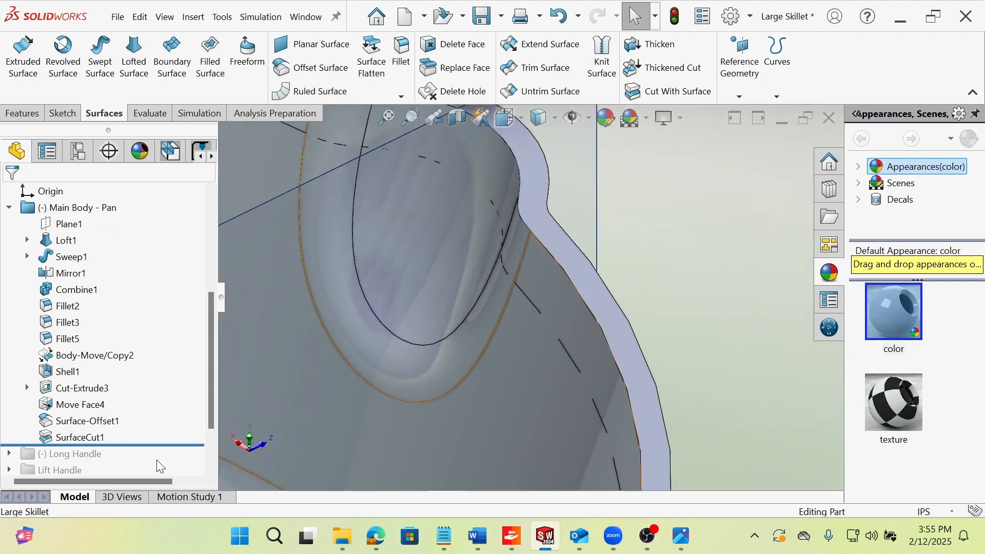
click(101, 423)
click(107, 401)
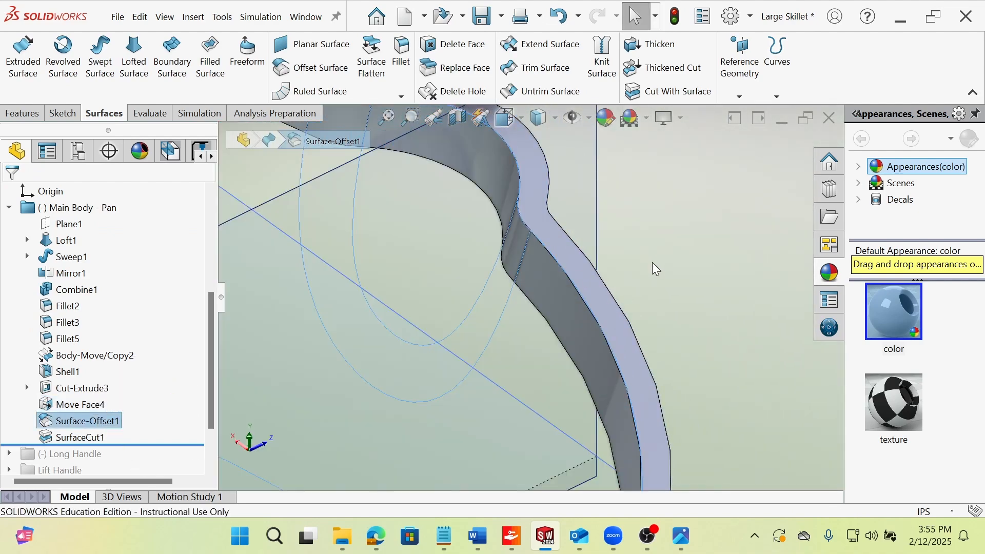
click(675, 250)
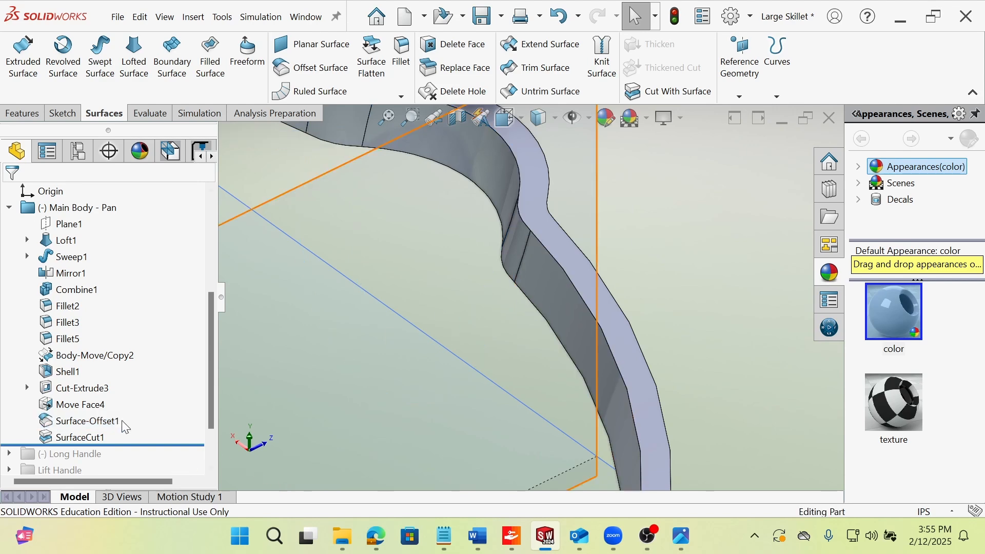
Show the Shell1 pan body together with the cut rim ring.
click(67, 377)
click(79, 357)
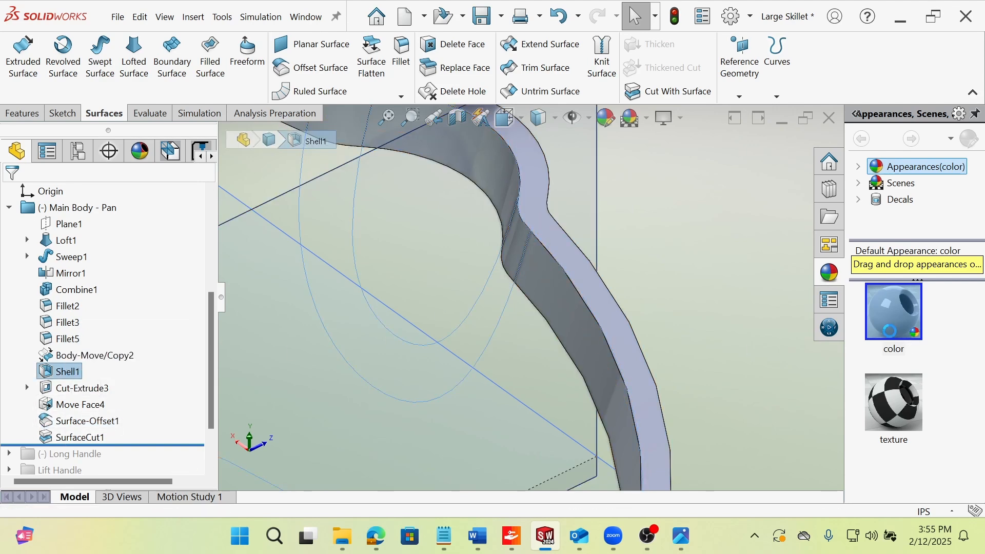
click(678, 237)
middle_drag(559, 337, 575, 291)
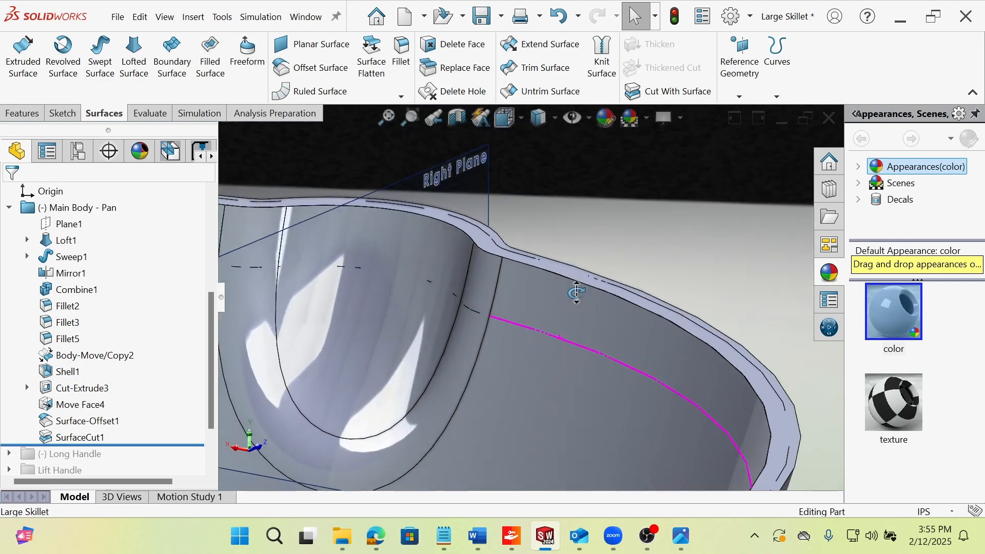
Highlight the pan's inner wall face to examine where the Shell1 body overlaps the rim ring, and clear the selection.
click(489, 378)
click(547, 406)
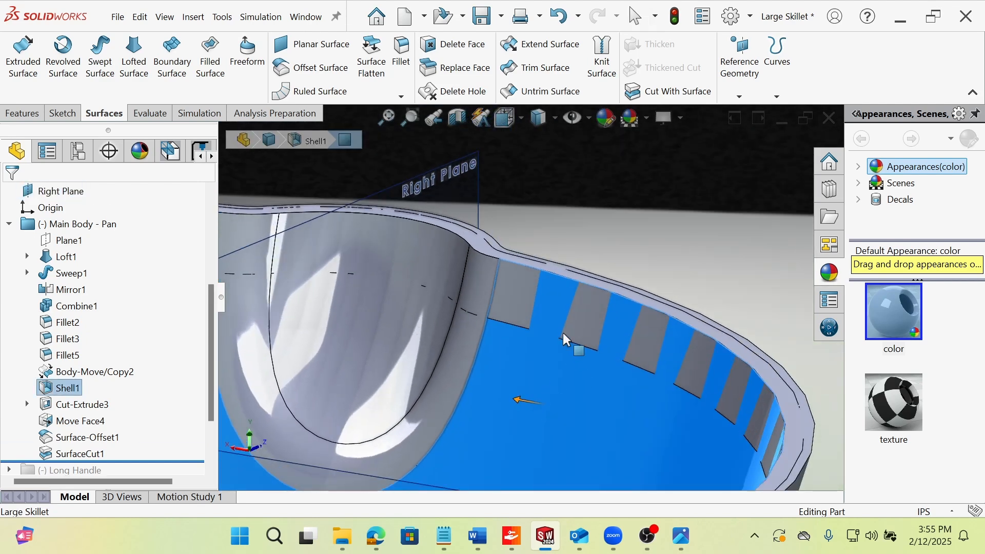
scroll(622, 428, up, 3)
middle_drag(622, 428, 505, 252)
scroll(512, 264, up, 3)
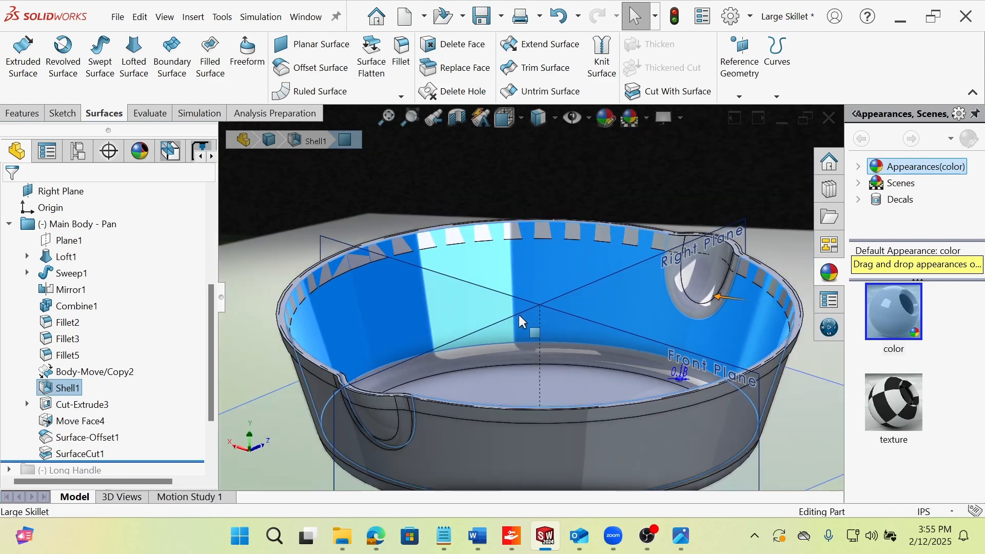
click(367, 222)
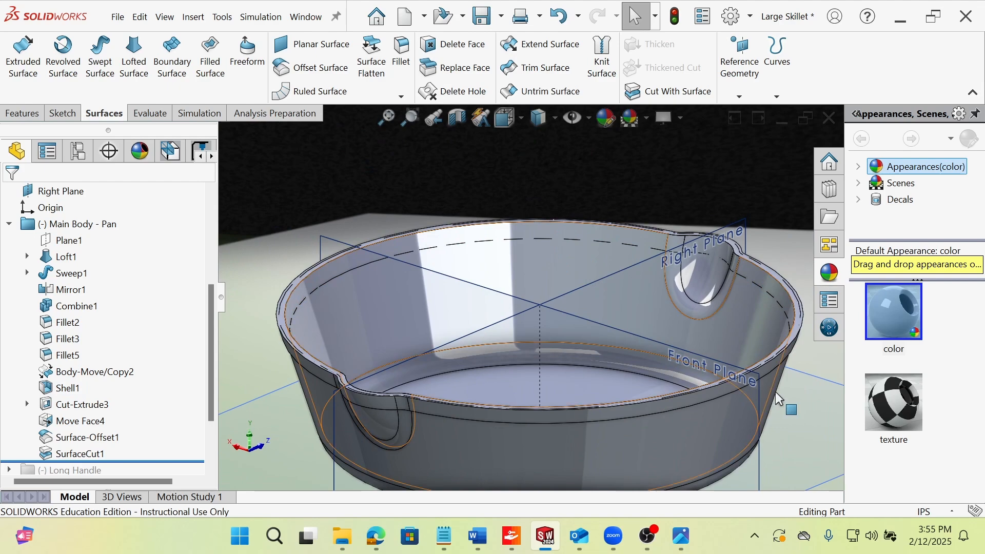
middle_drag(518, 279, 449, 356)
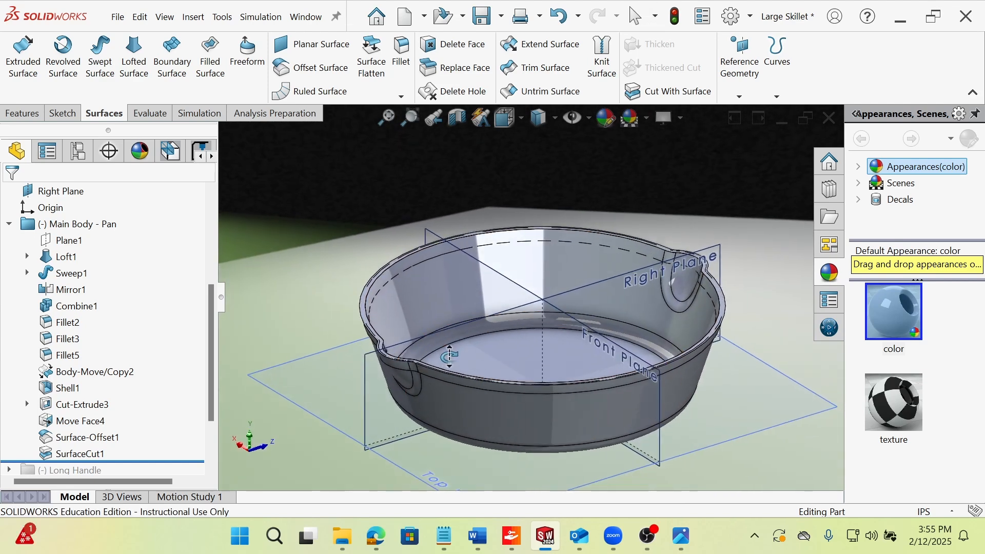
Review the Main Body - Pan folder's features, highlighting Loft1, Sweep1, Mirror1 and Combine1 on the model.
mouse_move(210, 350)
mouse_down()
mouse_move(217, 404)
mouse_move(209, 334)
mouse_up()
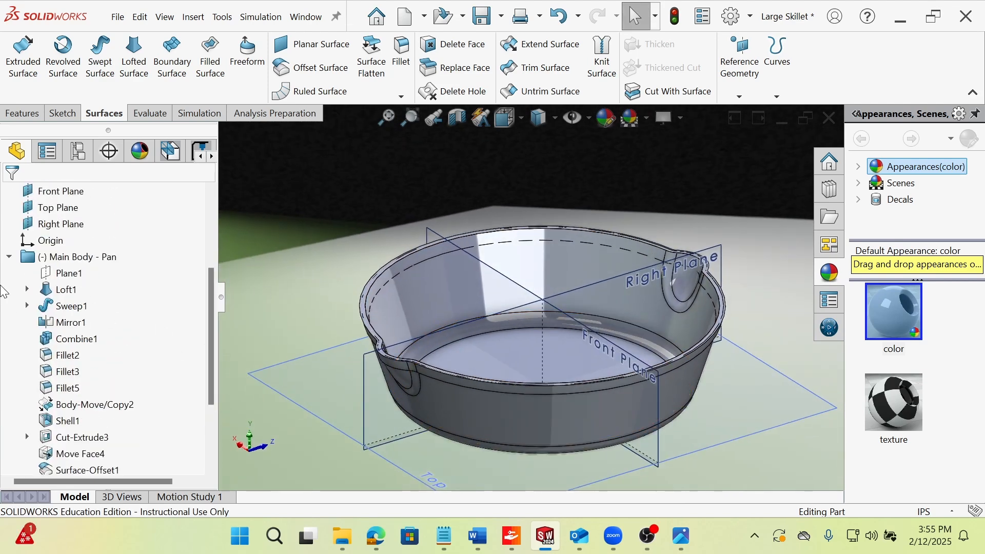
click(9, 258)
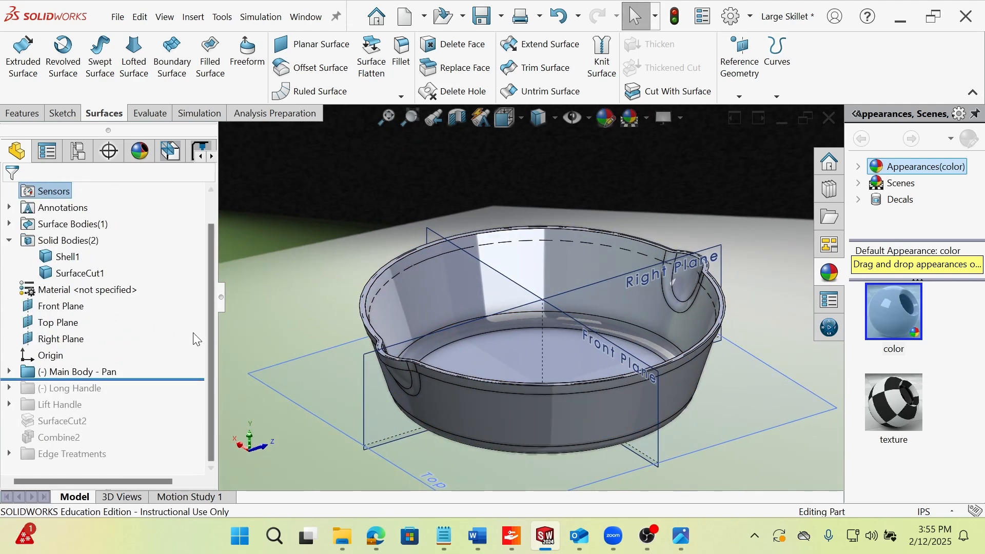
click(9, 372)
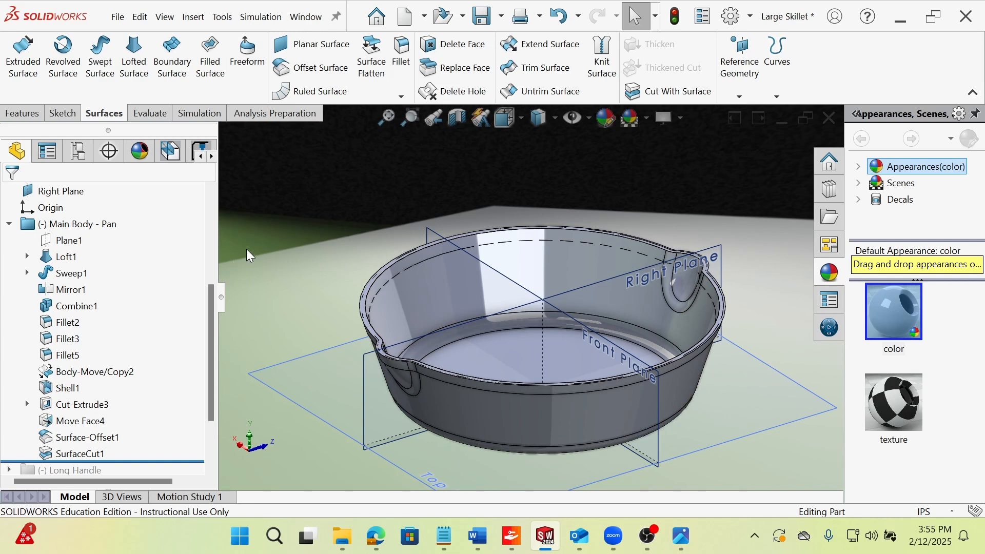
click(75, 261)
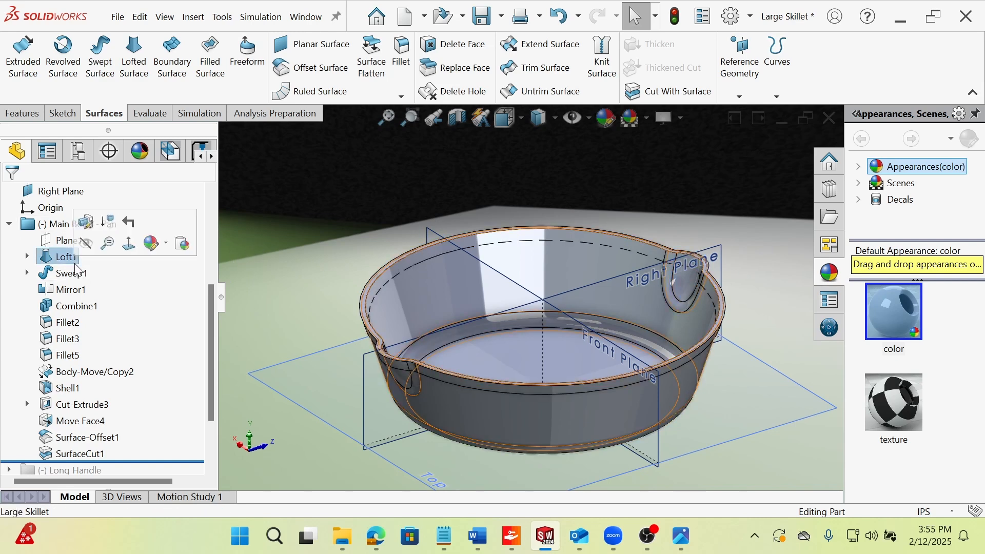
click(76, 273)
click(76, 289)
click(77, 307)
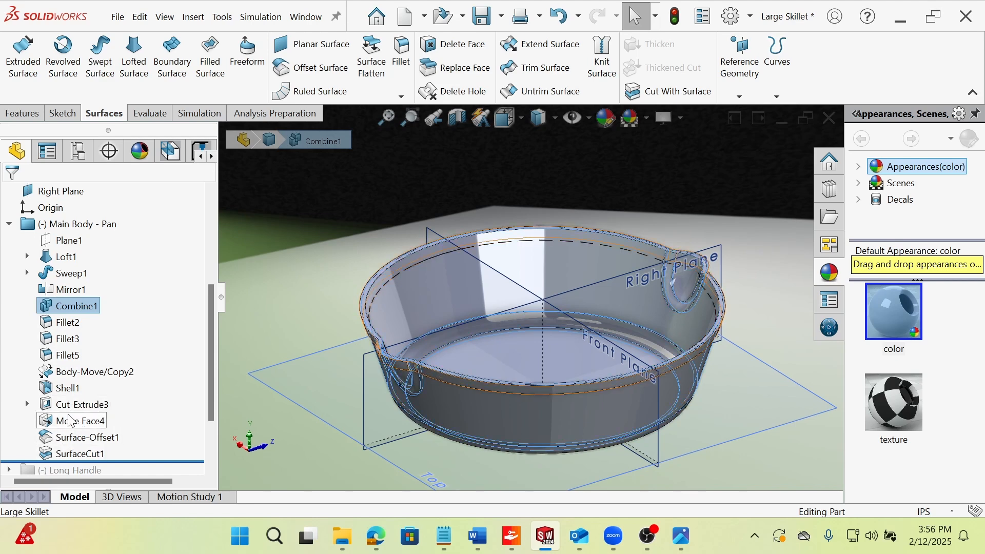
click(331, 261)
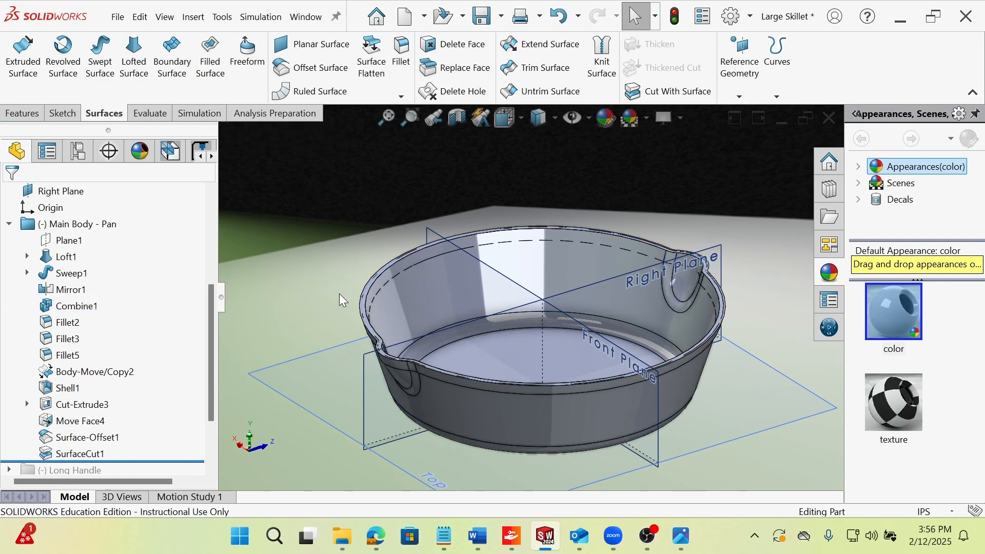
mouse_move(577, 294)
middle_down()
mouse_move(573, 256)
mouse_move(579, 282)
middle_up()
scroll(593, 288, down, 1)
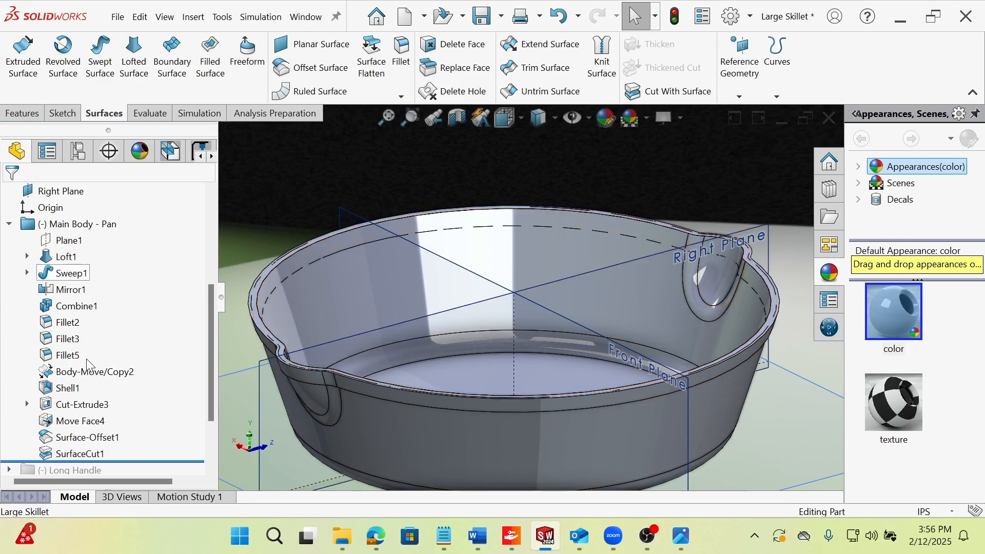
Roll the history forward past the Long Handle folder, expand it, and roll back to just before Boss-Extrude1.
click(9, 224)
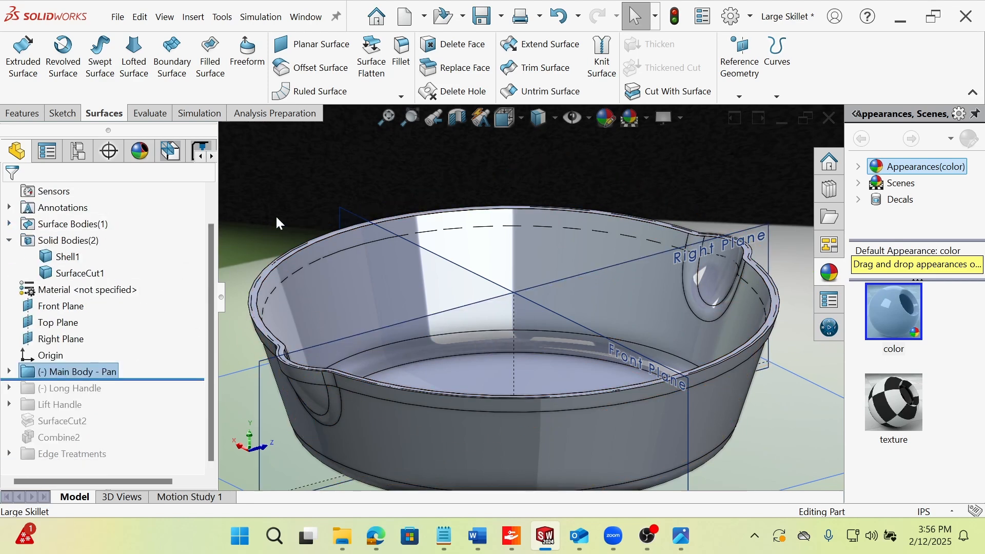
drag(154, 379, 144, 411)
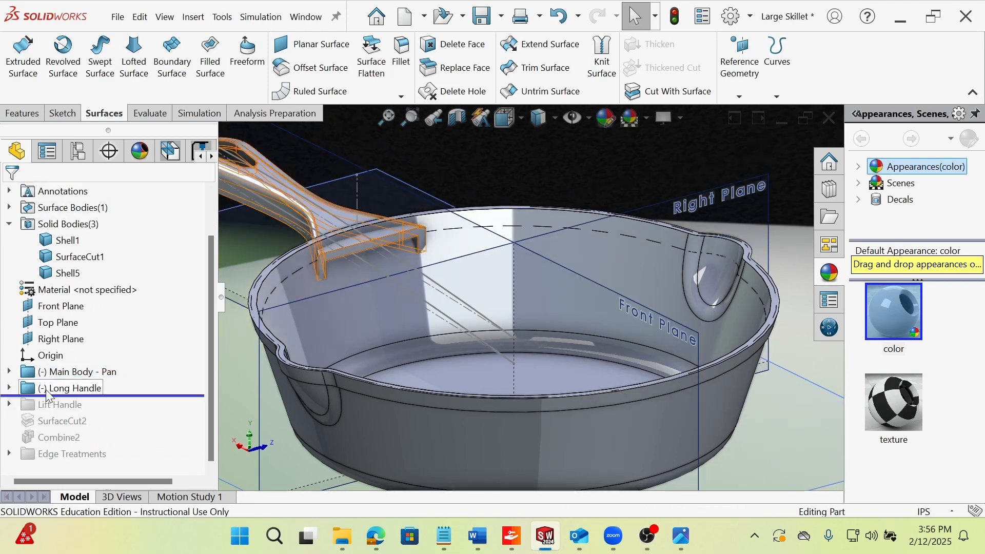
click(10, 389)
click(82, 376)
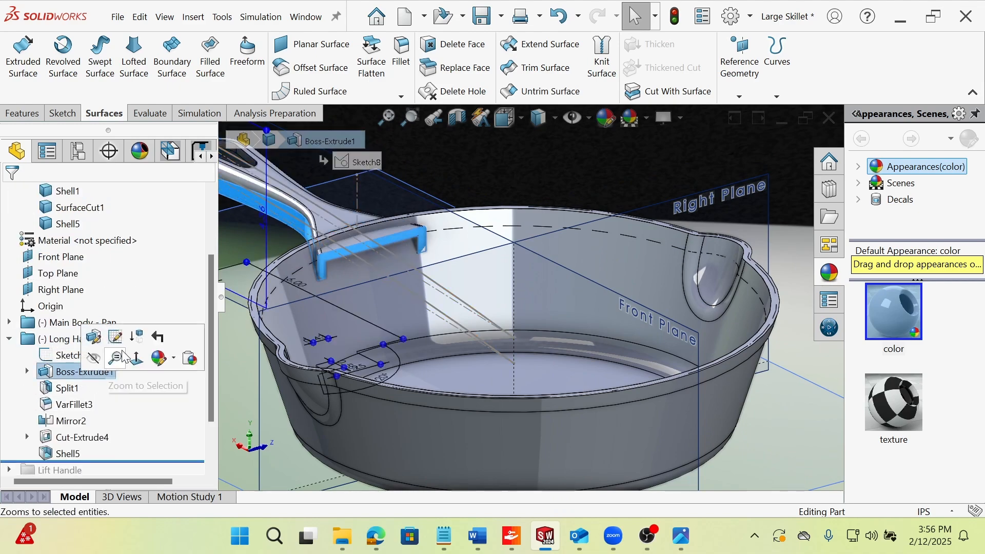
click(156, 336)
Highlight Sketch9 and examine the long handle's side curves and dimensions in a side-on view of the pan.
scroll(496, 353, up, 5)
mouse_move(454, 330)
middle_down()
mouse_move(396, 374)
mouse_move(403, 384)
middle_up()
scroll(546, 292, down, 3)
mouse_move(578, 285)
middle_down()
mouse_move(559, 315)
mouse_move(578, 399)
mouse_move(556, 303)
mouse_move(559, 266)
middle_up()
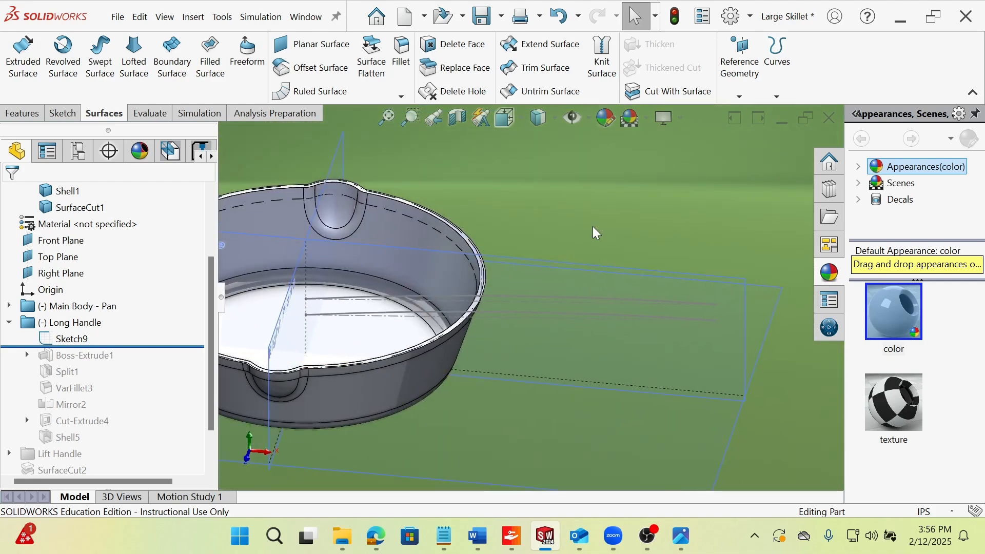
click(79, 339)
middle_drag(508, 377, 516, 304)
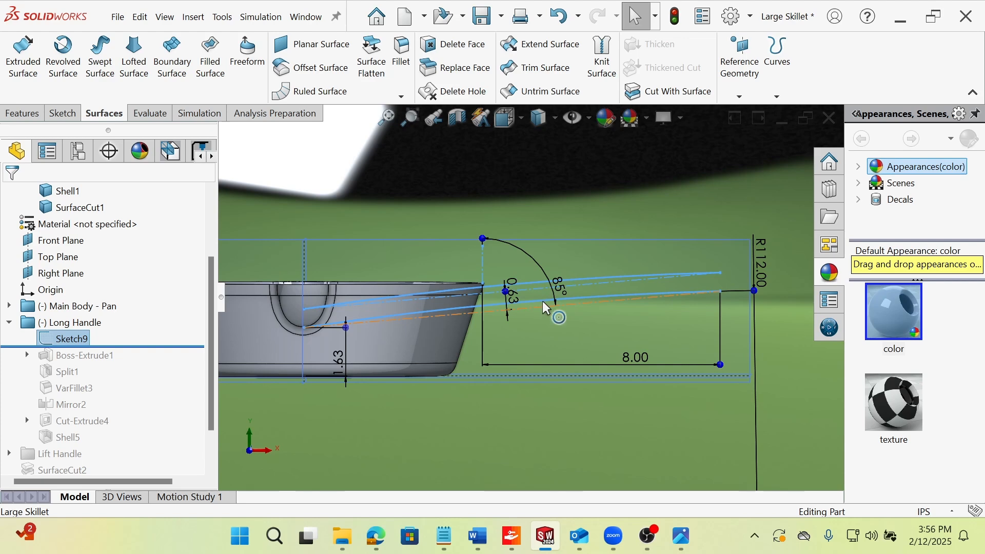
Move Sketch9's R112.00 radius dimension outward, just clear of the Front Plane's border, and clear the selection.
scroll(494, 300, up, 2)
scroll(654, 313, down, 5)
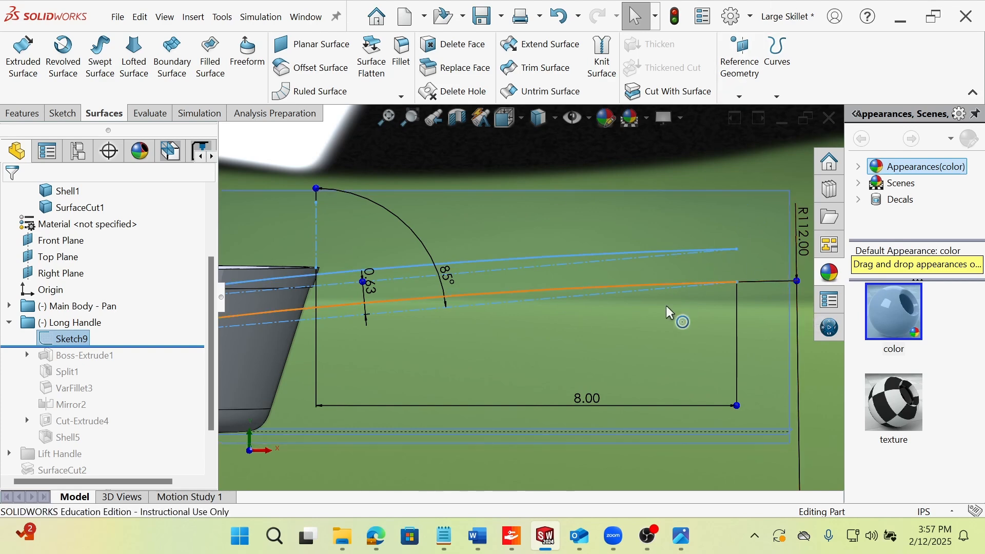
scroll(448, 325, up, 2)
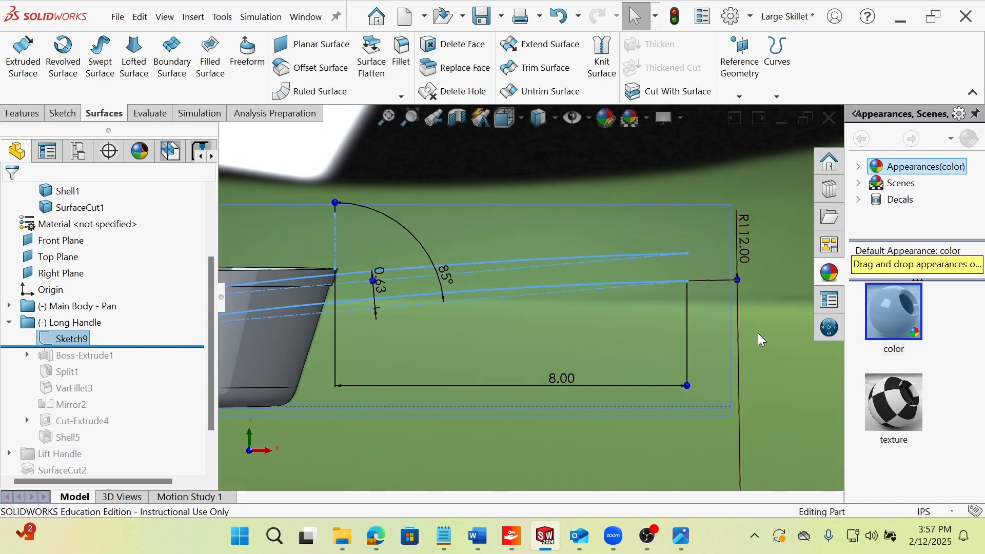
click(731, 313)
click(750, 264)
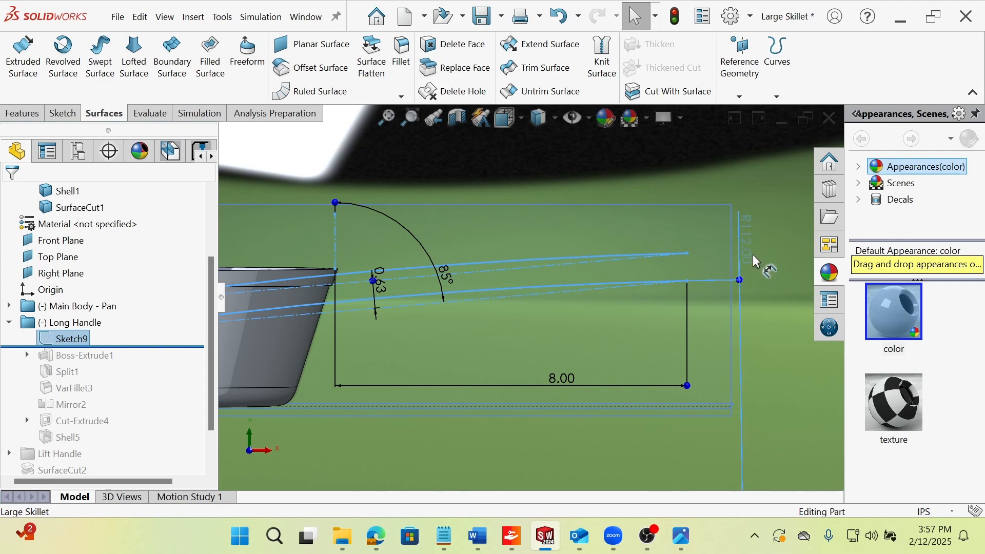
click(766, 267)
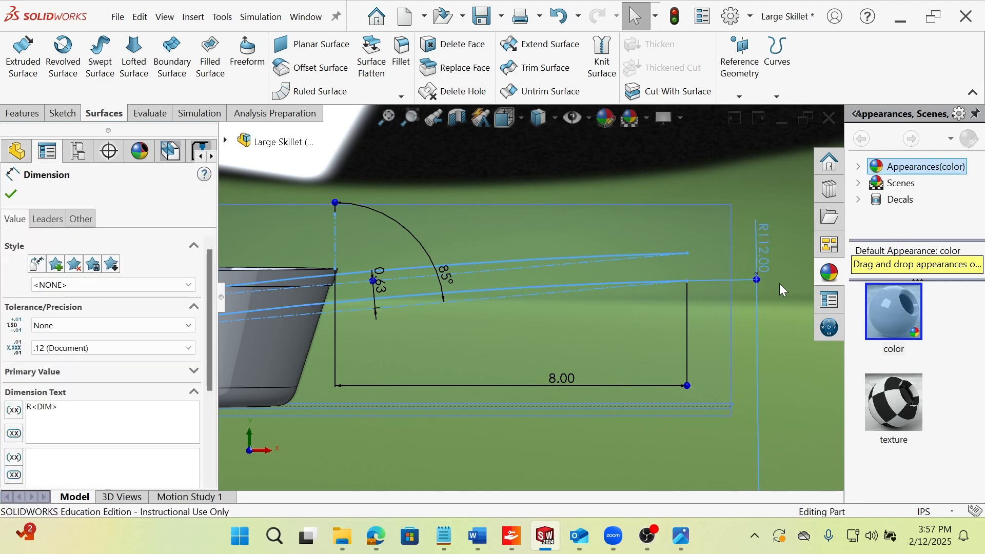
click(772, 315)
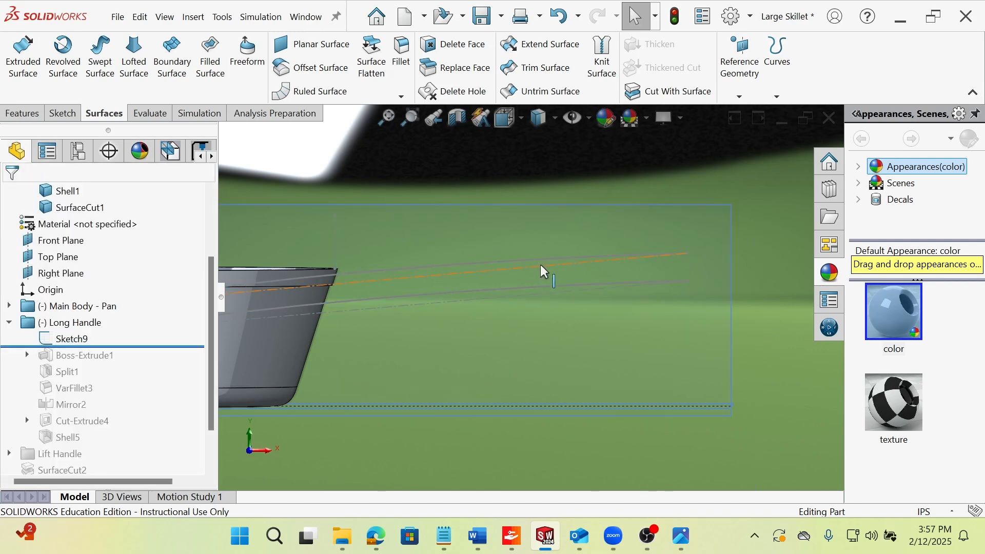
Highlight the long handle's upper and lower arcs in Sketch9 to examine their shape and dimensions.
click(543, 259)
ctrl+click(530, 288)
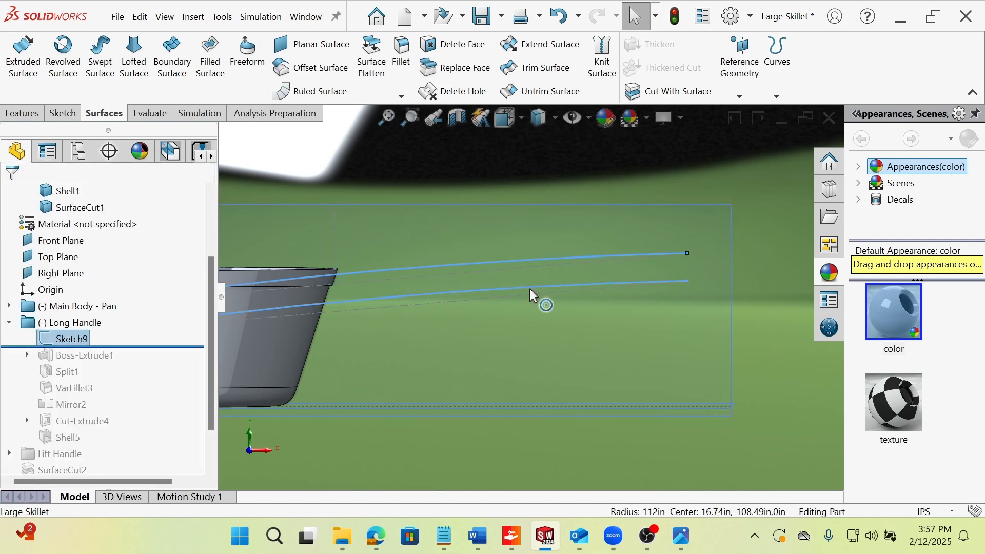
click(767, 290)
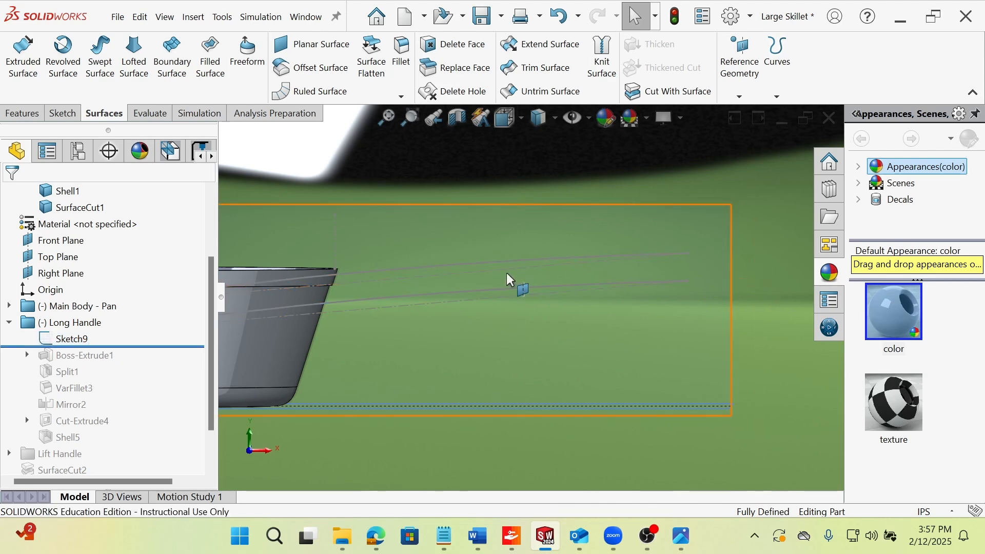
click(338, 334)
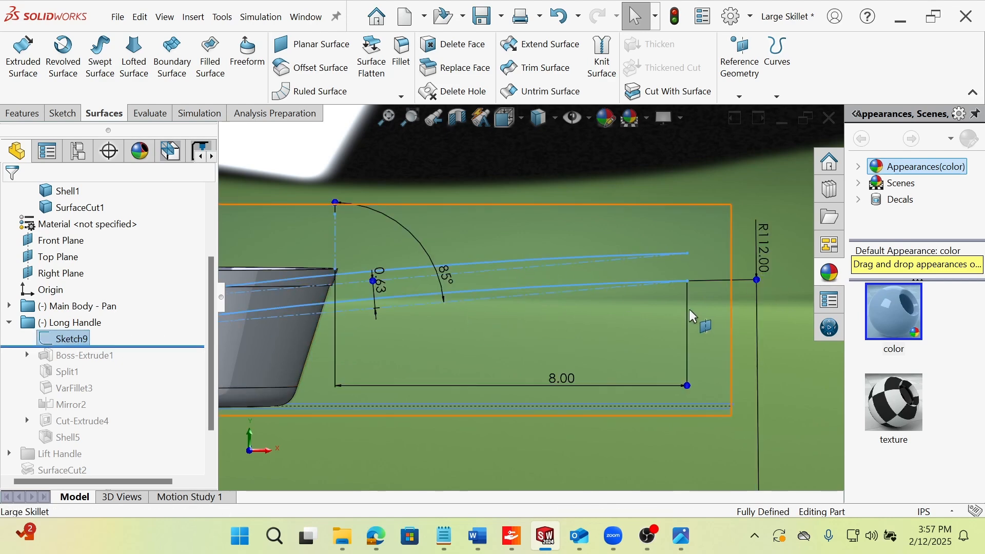
Open Sketch9 for editing and examine how the handle's side curves sit relative to the pan and reference planes.
right_click(70, 347)
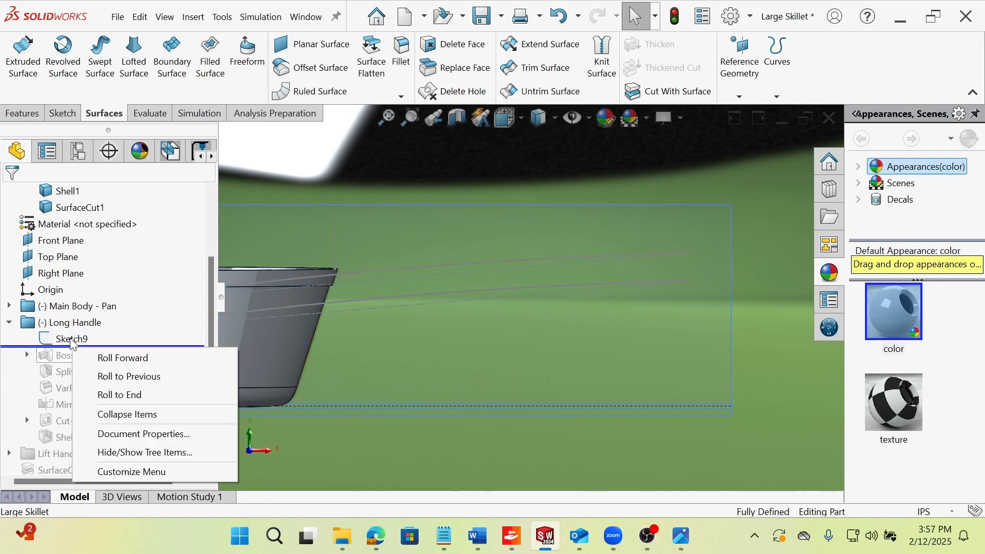
right_click(72, 342)
click(83, 159)
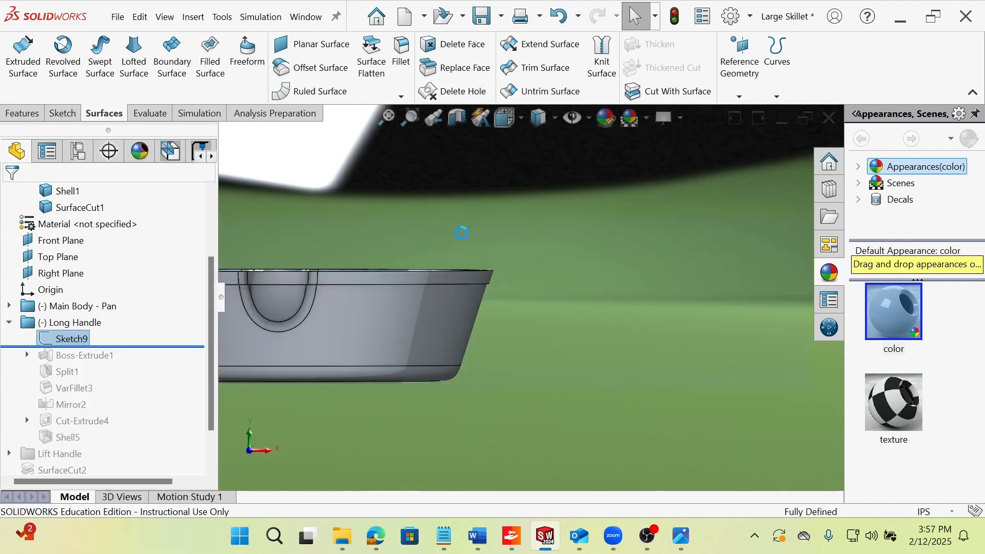
scroll(559, 314, down, 3)
mouse_move(507, 316)
middle_down()
mouse_move(488, 322)
mouse_move(504, 332)
mouse_move(524, 304)
mouse_move(559, 312)
mouse_move(524, 297)
middle_up()
scroll(526, 302, up, 2)
scroll(659, 269, down, 1)
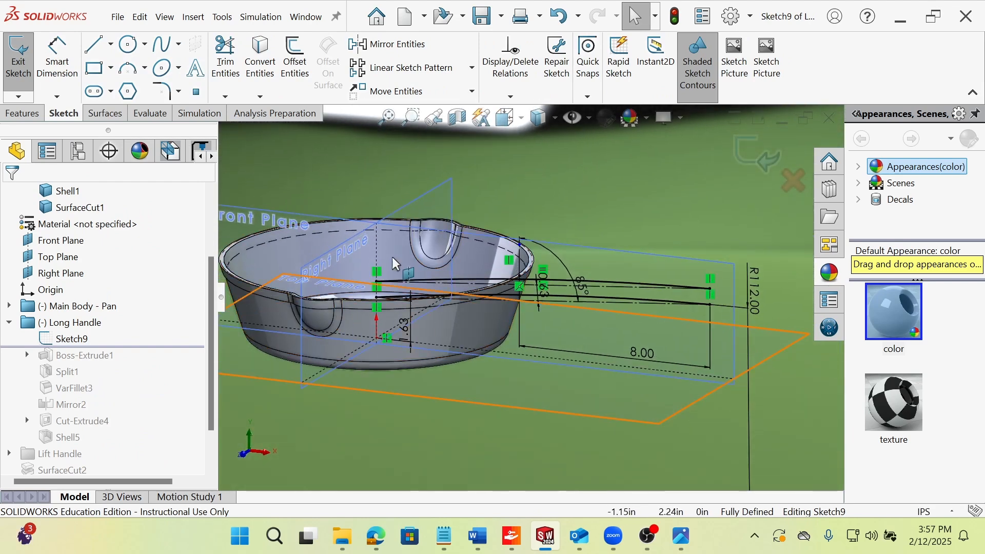
scroll(581, 275, down, 3)
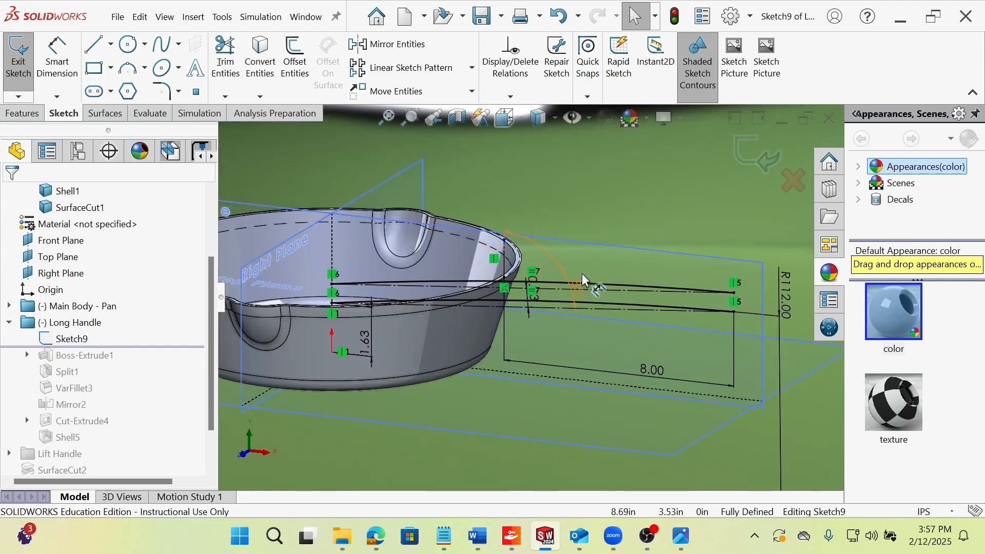
middle_drag(540, 270, 497, 323)
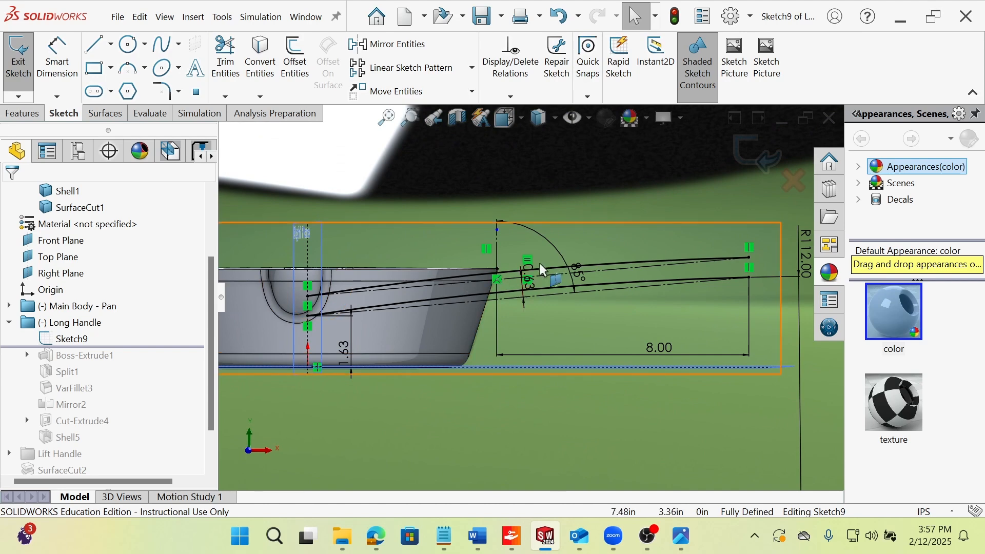
Examine the lower construction line, the 0.63 offset dimension and the lower arc of Sketch9 by selecting each one.
click(515, 298)
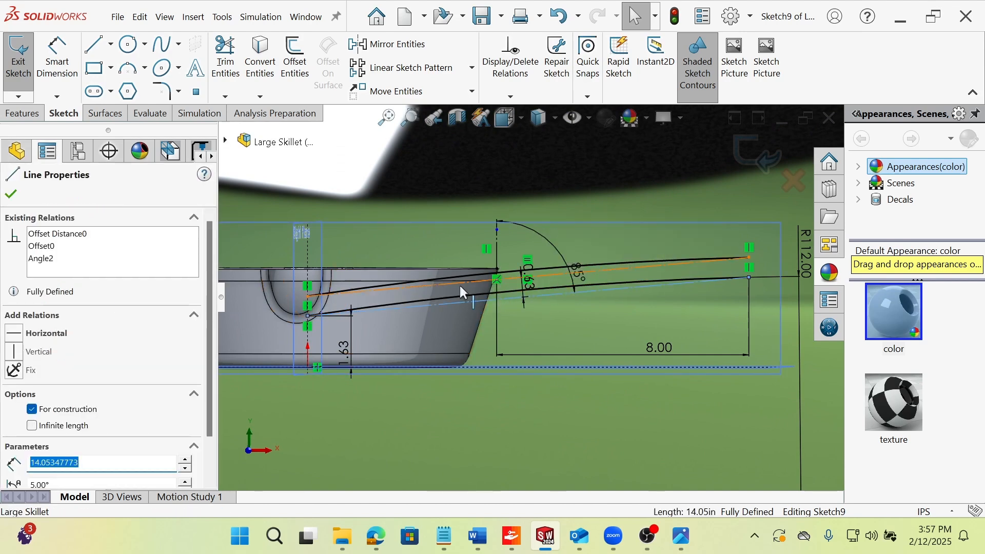
scroll(528, 285, up, 1)
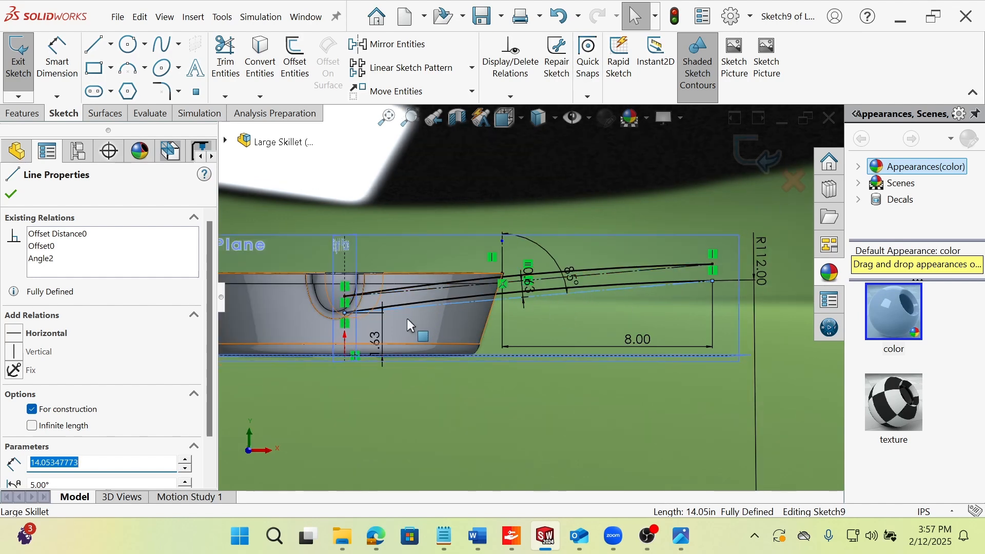
click(533, 290)
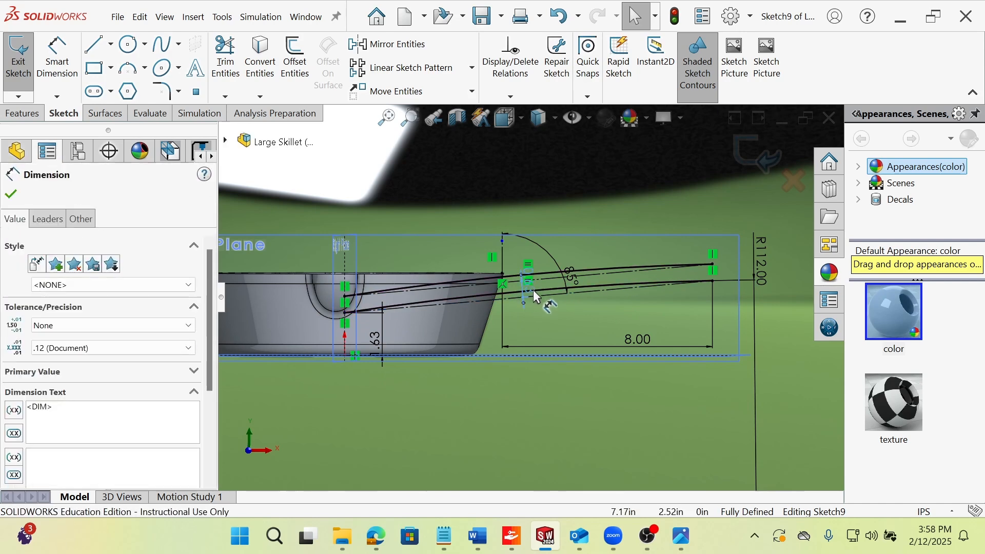
click(496, 382)
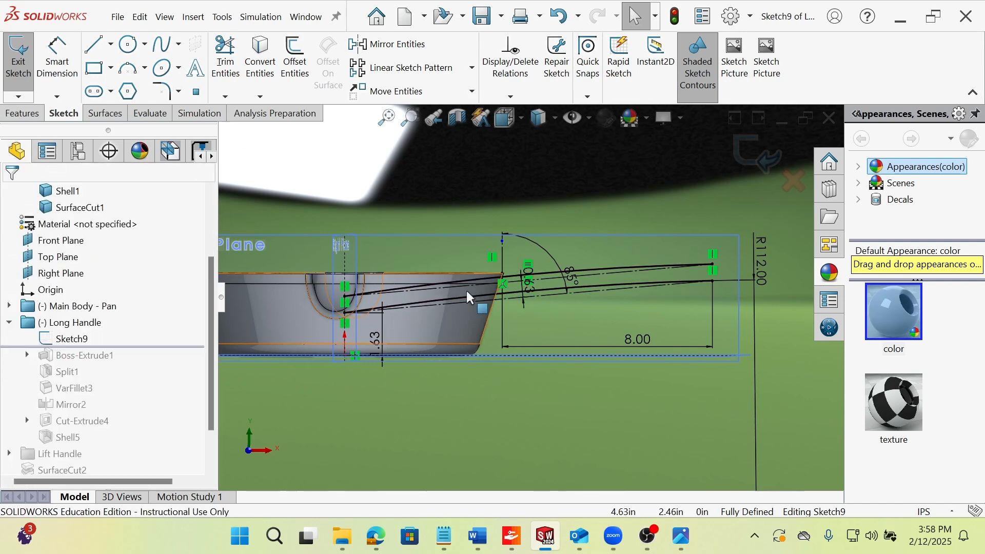
click(482, 299)
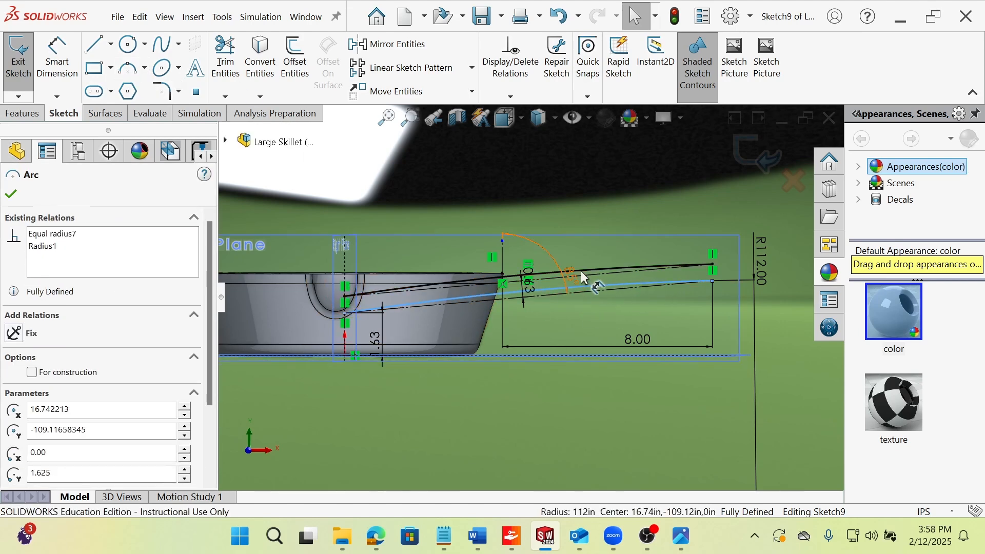
click(602, 374)
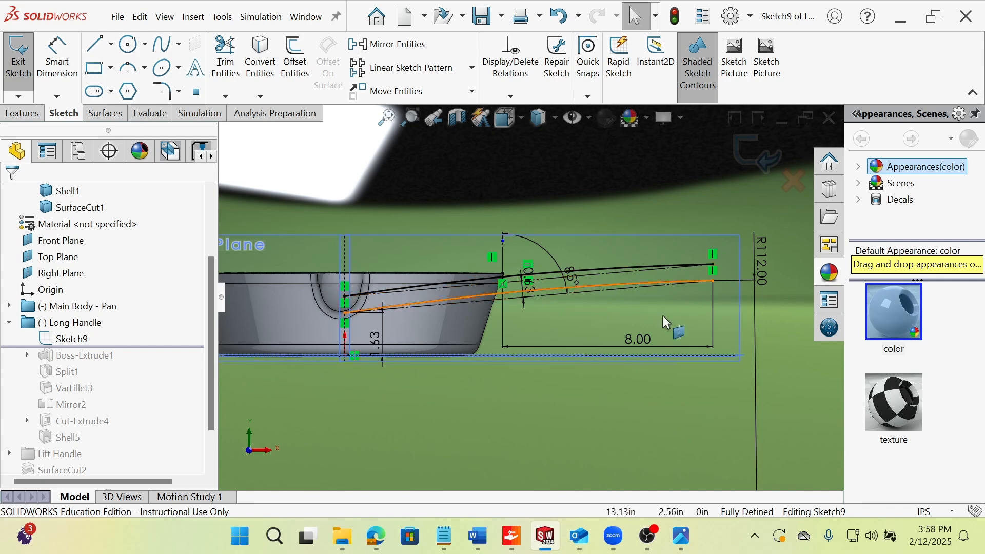
scroll(656, 395, down, 2)
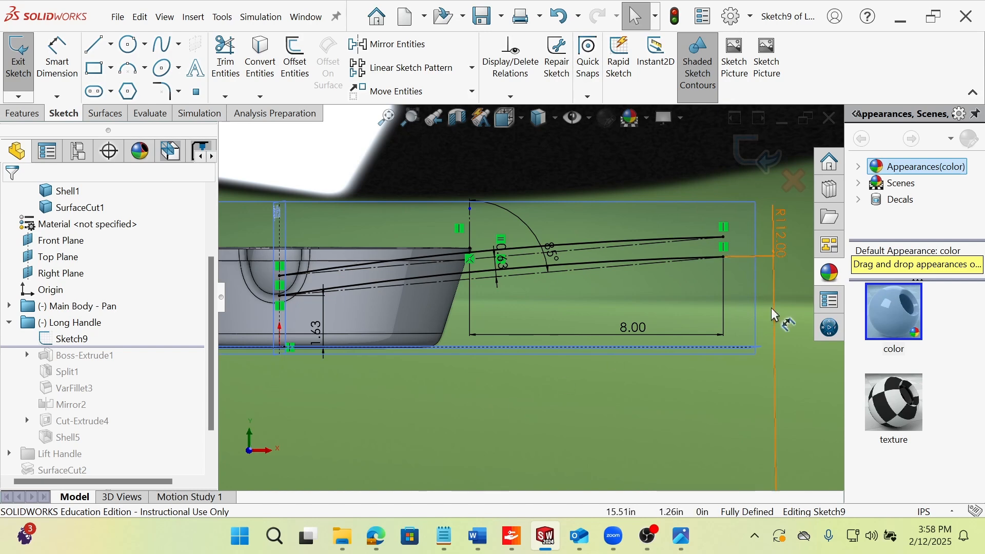
Exit Sketch9, roll the history forward past Boss-Extrude1, and view the handle extrusion from the Top orientation.
click(18, 57)
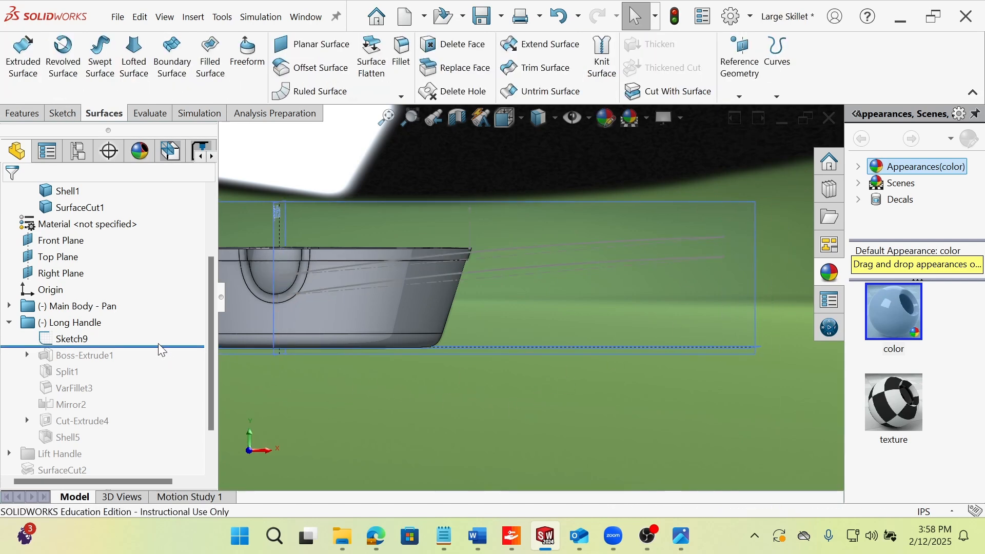
drag(161, 350, 154, 363)
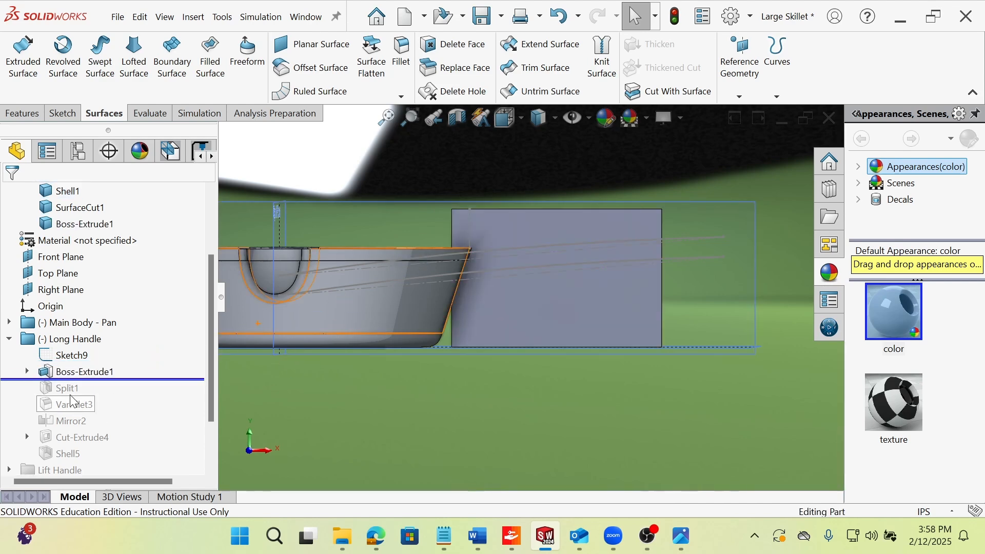
middle_drag(477, 314, 494, 340)
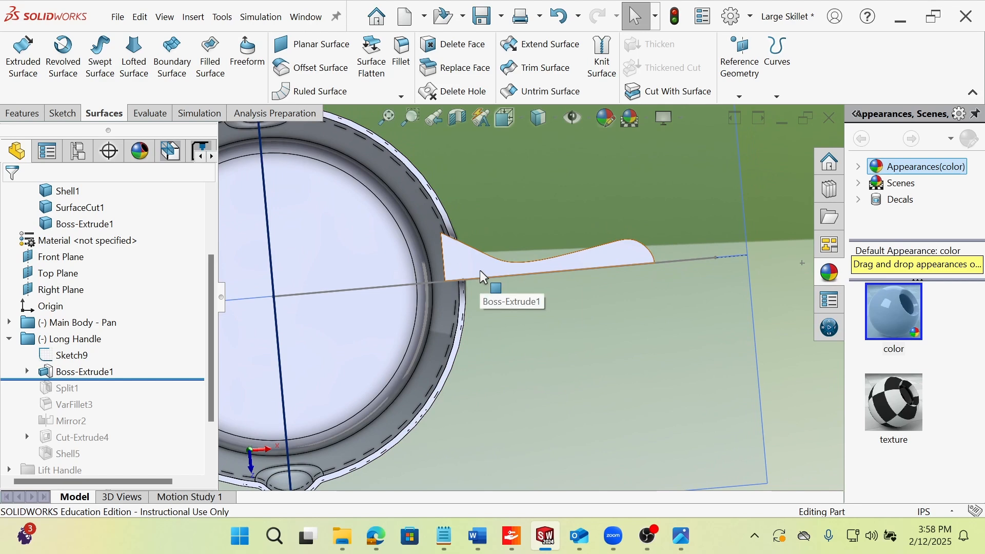
key(space)
click(458, 280)
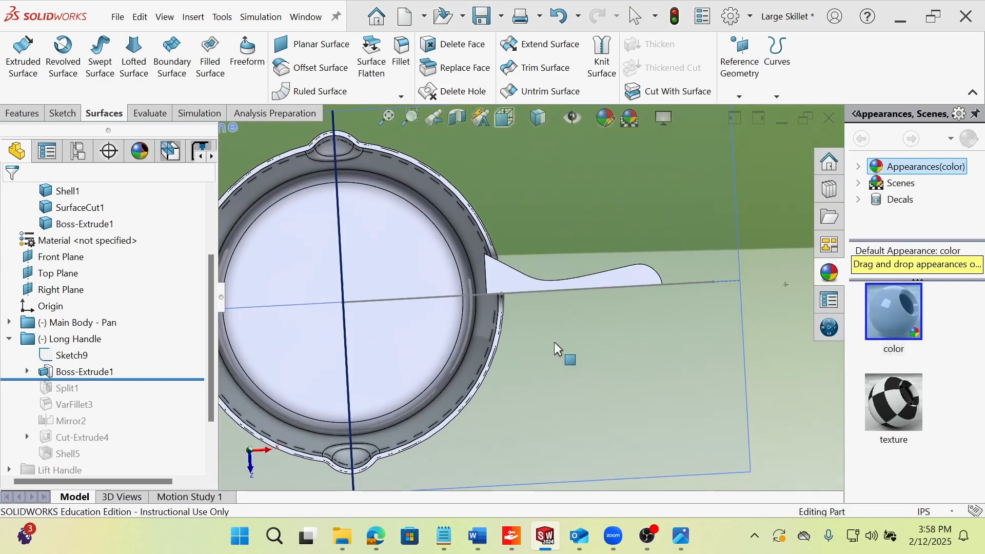
scroll(647, 281, down, 5)
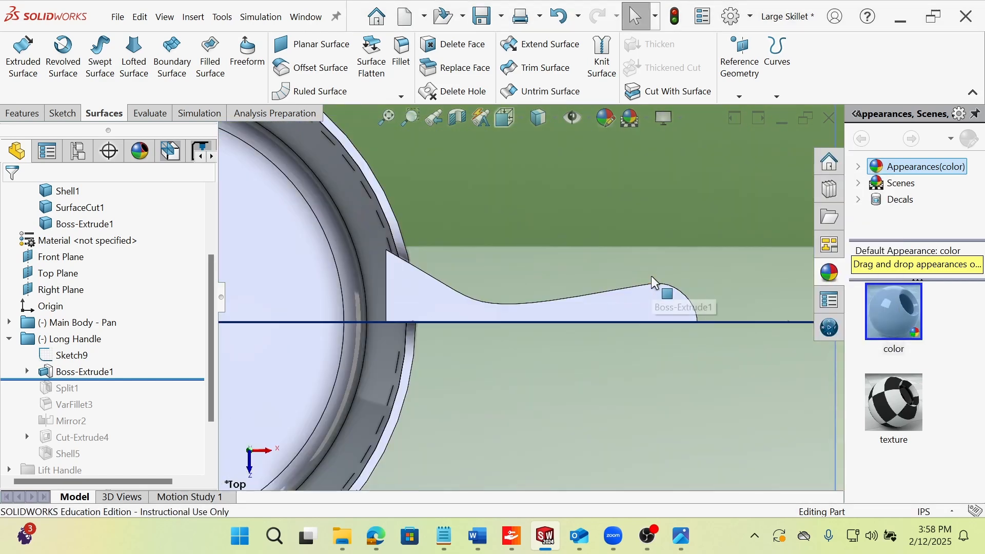
Open Boss-Extrude1's Sketch8 for editing and shift the spline's neck point outward to about X 7.62 in.
click(27, 372)
click(99, 388)
click(98, 347)
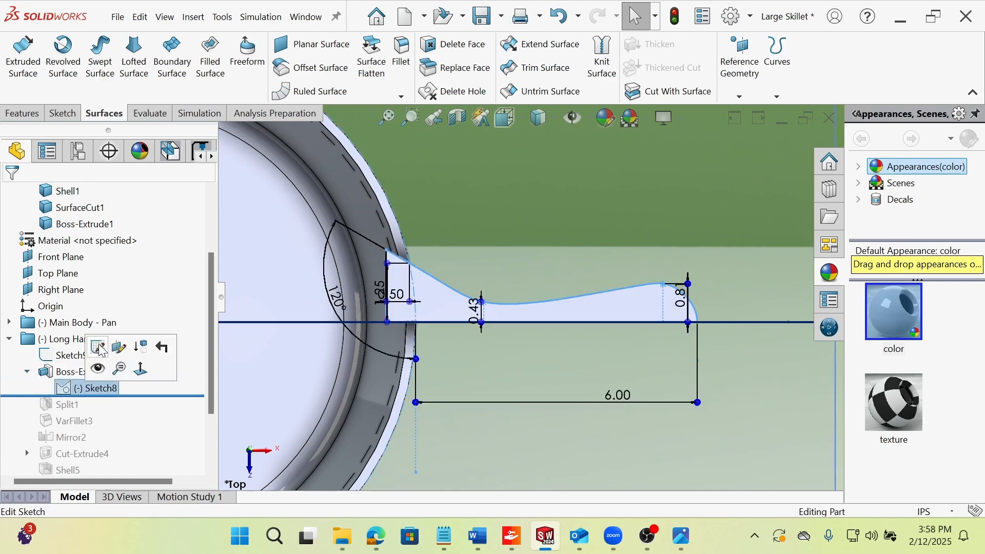
scroll(626, 285, down, 5)
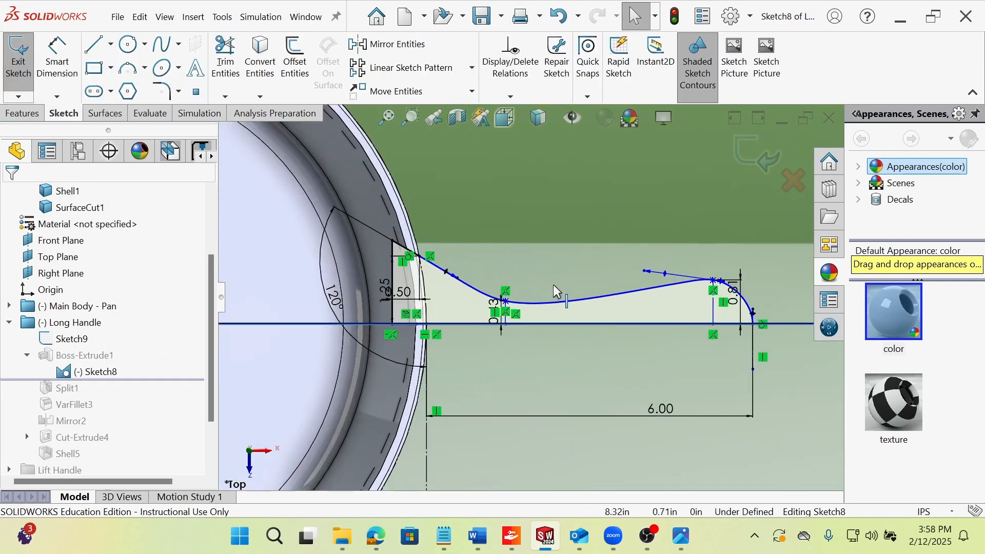
mouse_move(498, 305)
mouse_down()
mouse_move(471, 306)
mouse_move(507, 306)
mouse_up()
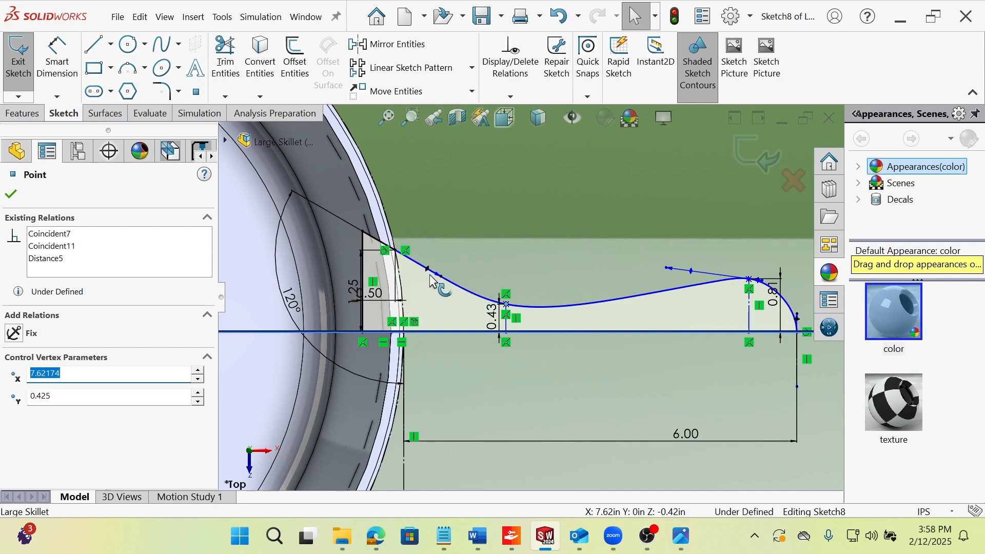
Set the angle of the handle's slanted line at the pan end in Sketch8 to 135°.
click(286, 302)
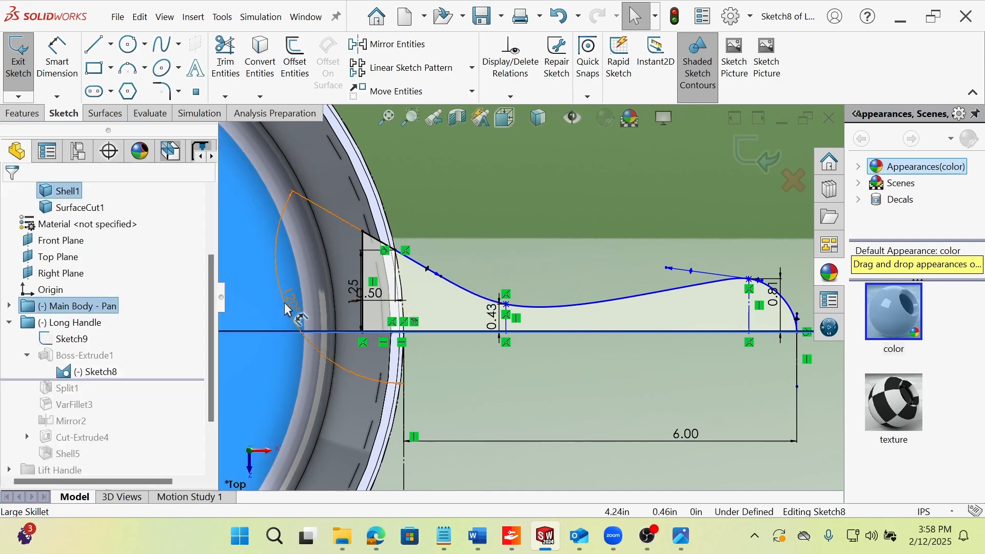
click(290, 303)
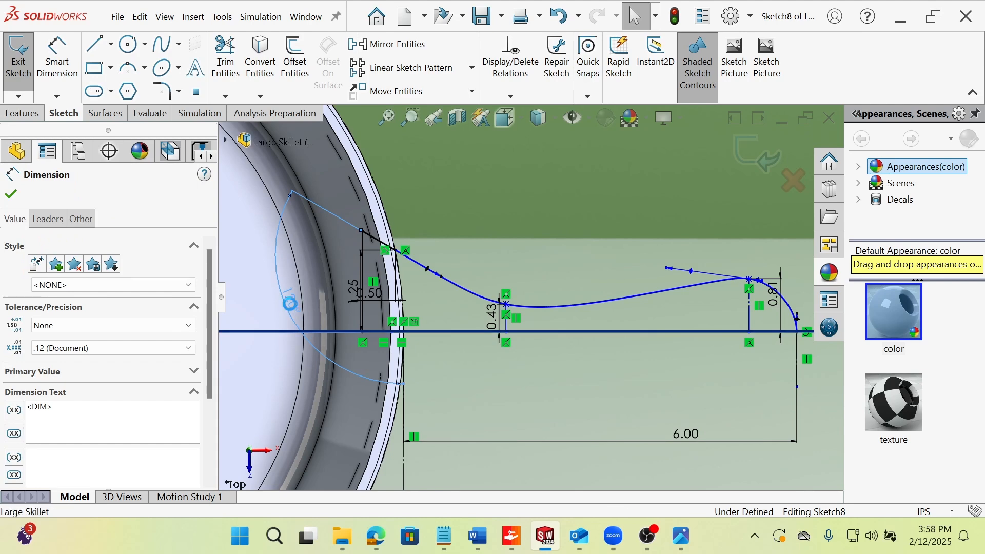
double_click(292, 305)
text(135)
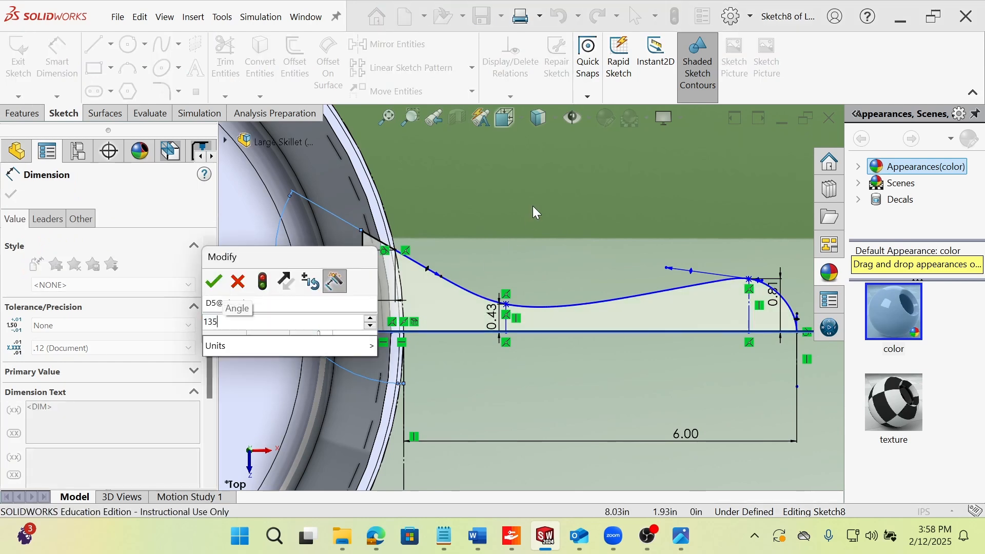
click(214, 282)
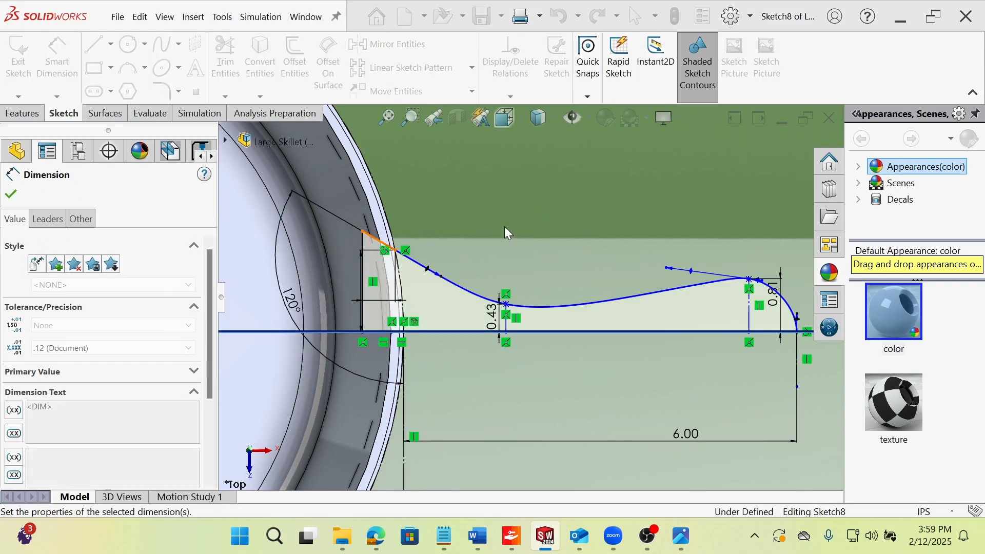
Move the spline's neck point in Sketch8 toward the pan to about X 7.32 in and inspect the handle's extrusion preview.
drag(506, 305, 486, 305)
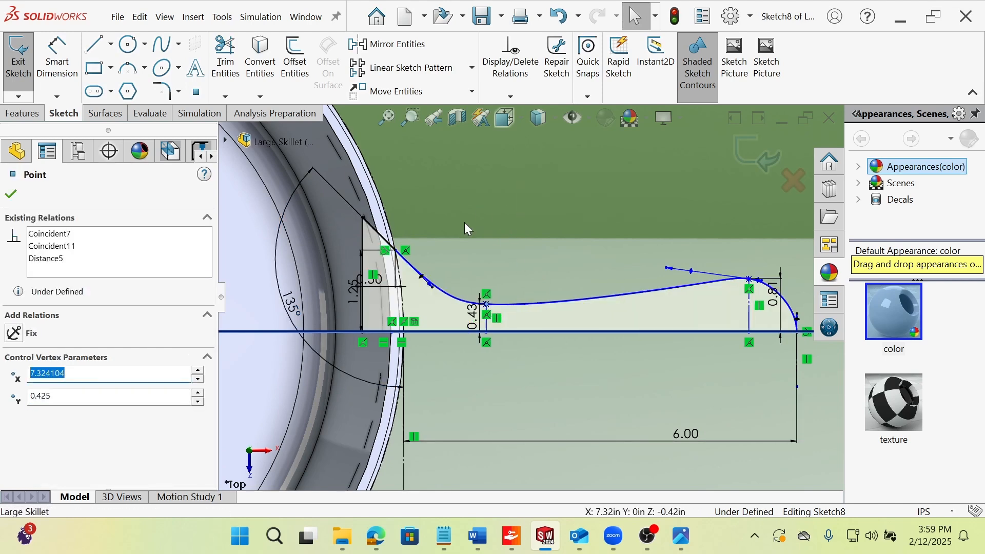
click(466, 226)
scroll(476, 286, up, 1)
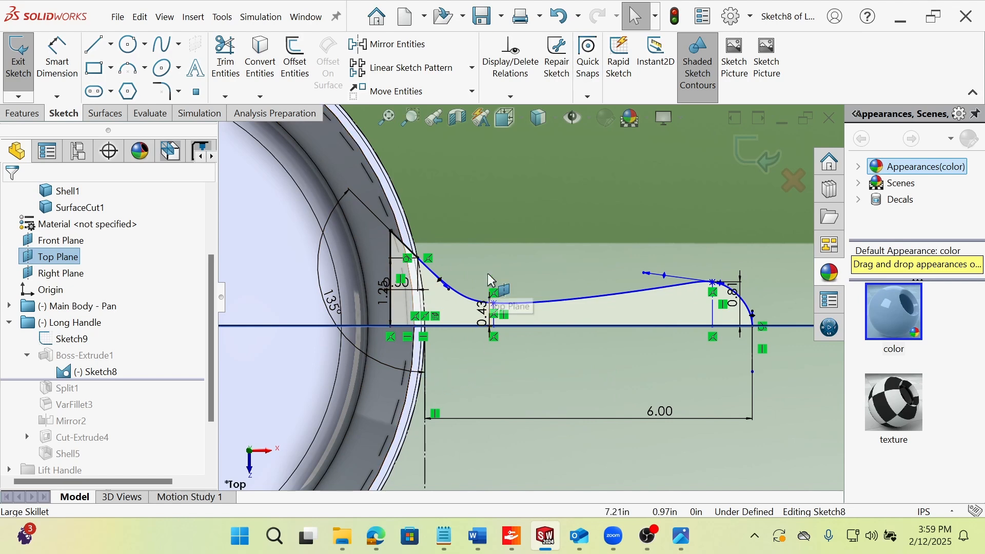
key(Up)
key(Up)
key(Up)
key(Up)
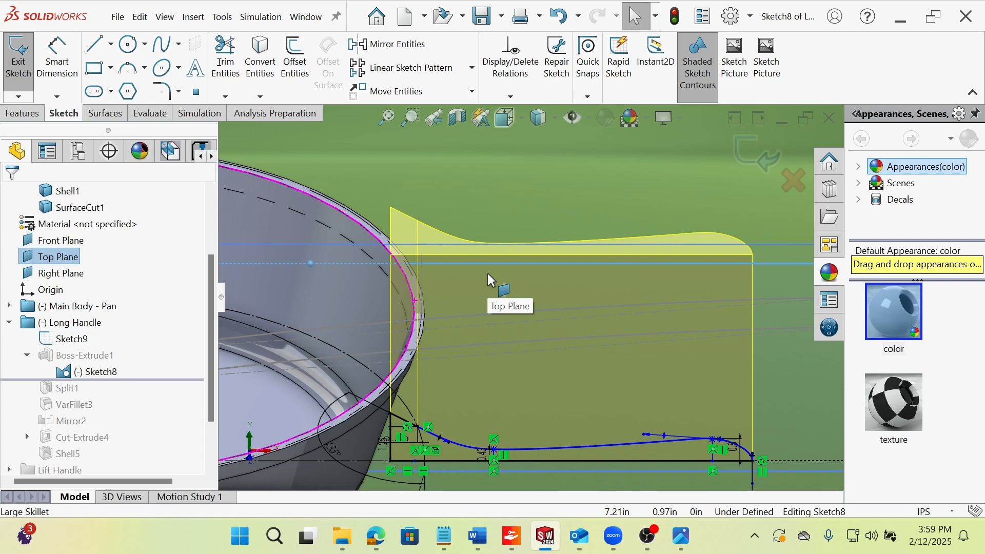
Examine Sketch8's handle profile and its extrusion preview from angled views and the Top orientation.
key(ctrl+5)
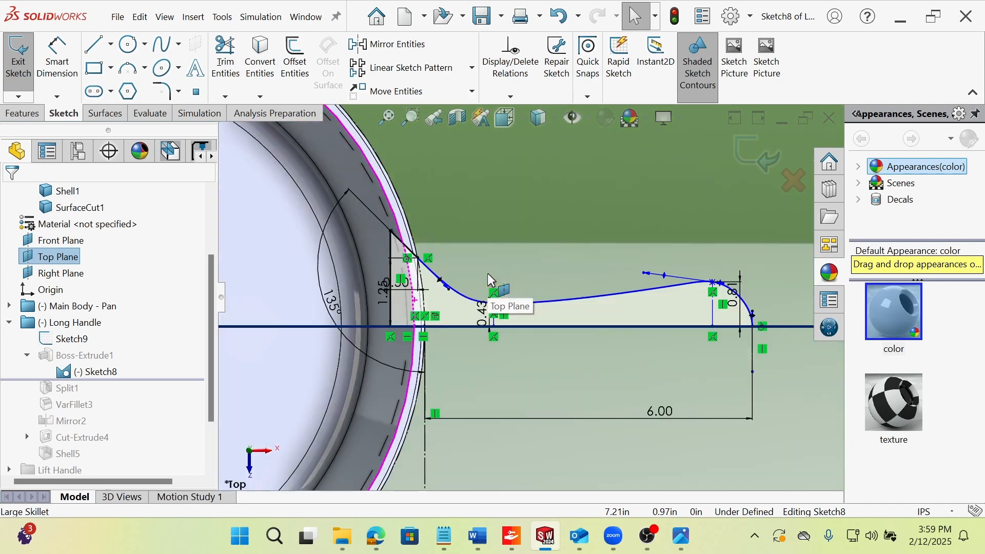
middle_drag(487, 287, 414, 339)
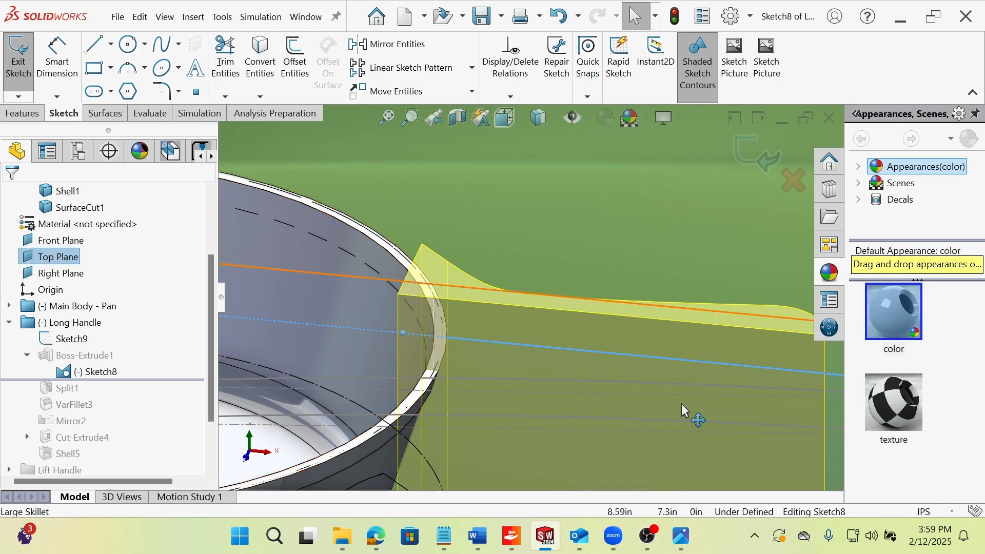
mouse_move(682, 405)
middle_down()
mouse_move(688, 352)
mouse_move(631, 378)
middle_up()
key(space)
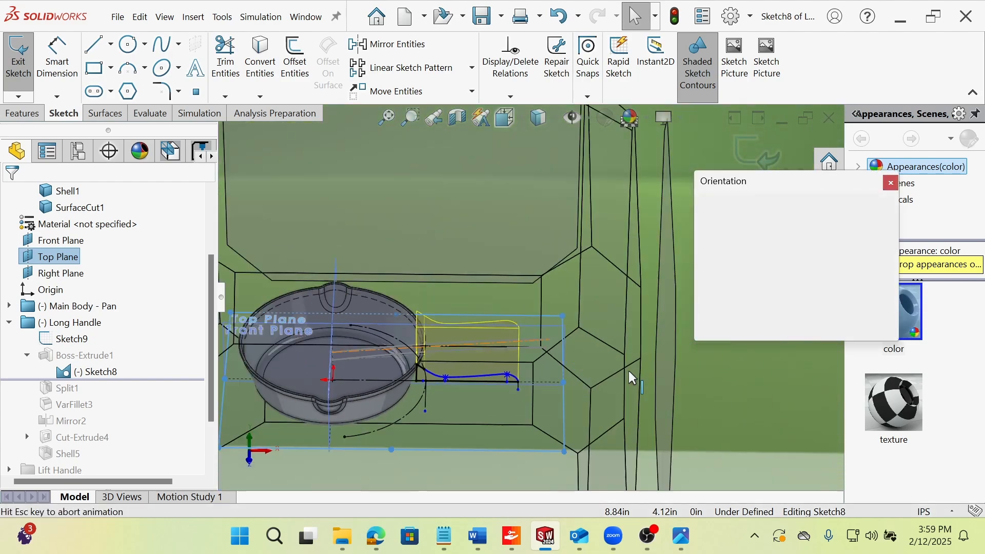
click(452, 296)
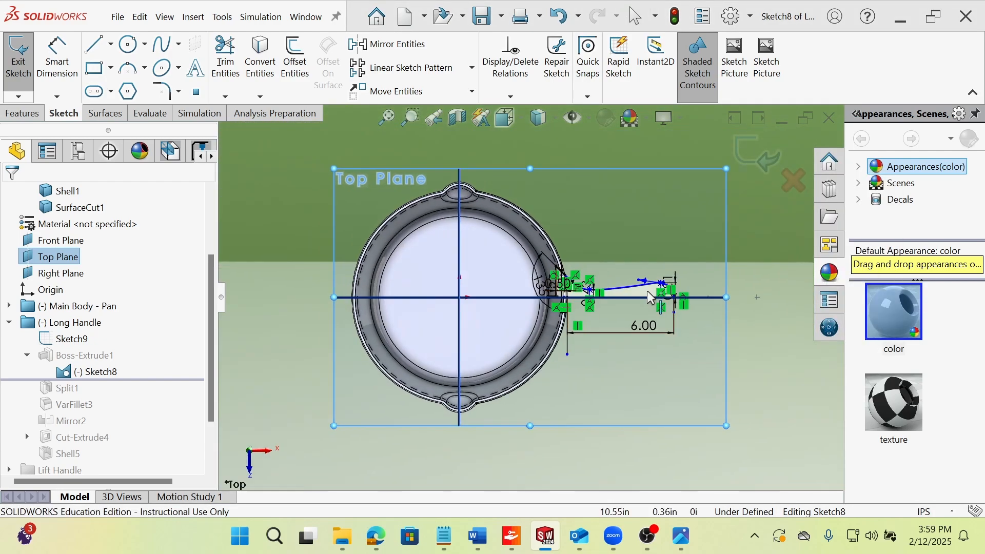
scroll(606, 290, down, 3)
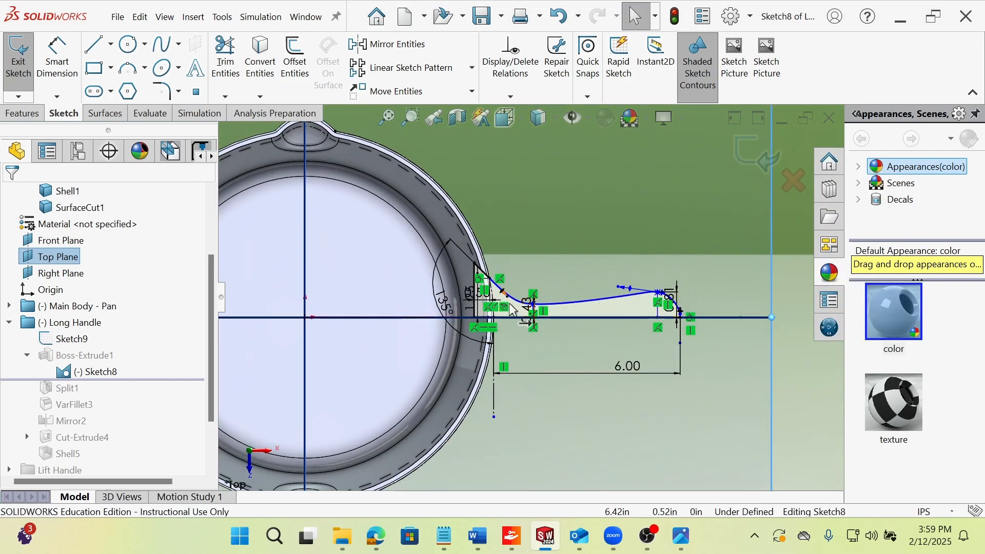
scroll(616, 309, down, 2)
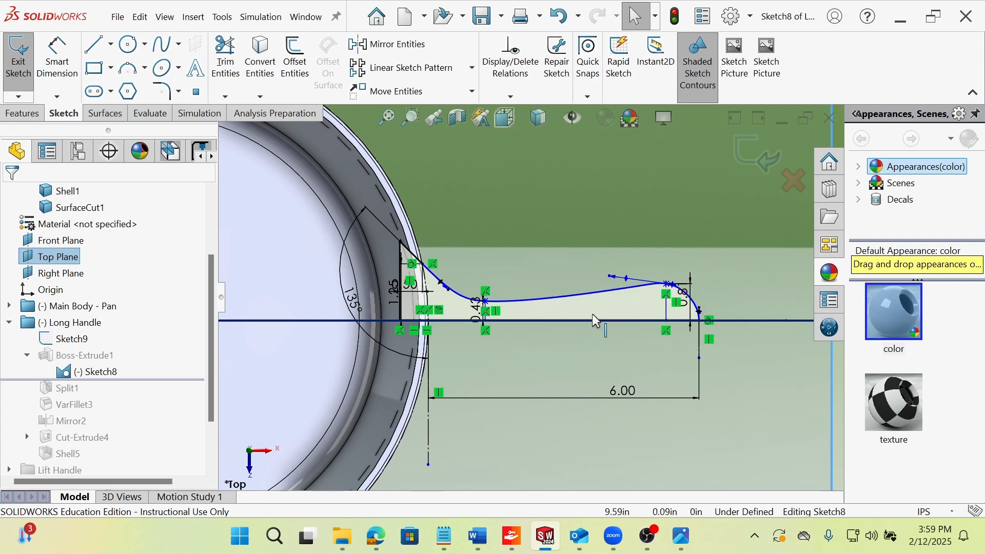
scroll(616, 305, down, 1)
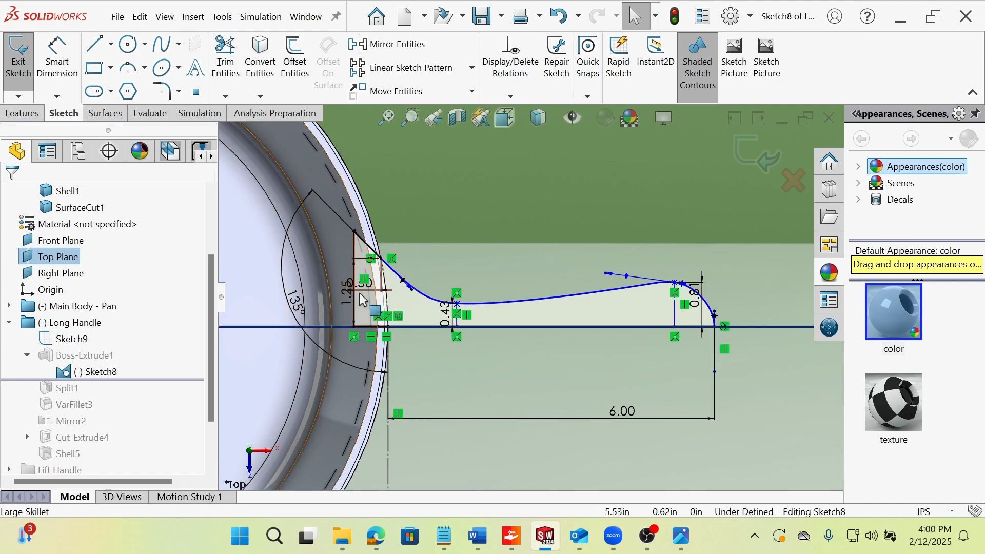
Move the 0.50 dimension at the pan end clear above the handle profile and exit Sketch8.
drag(365, 287, 375, 170)
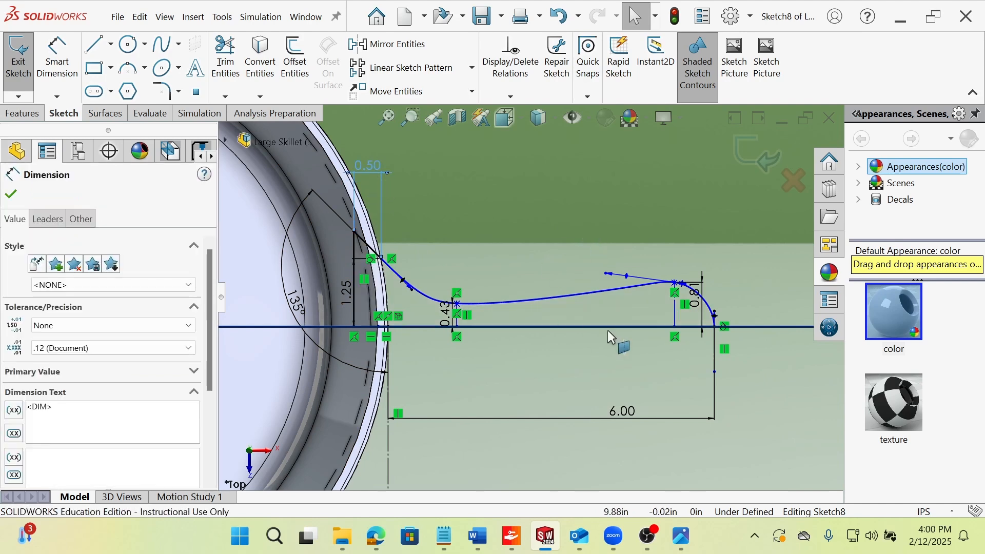
click(753, 372)
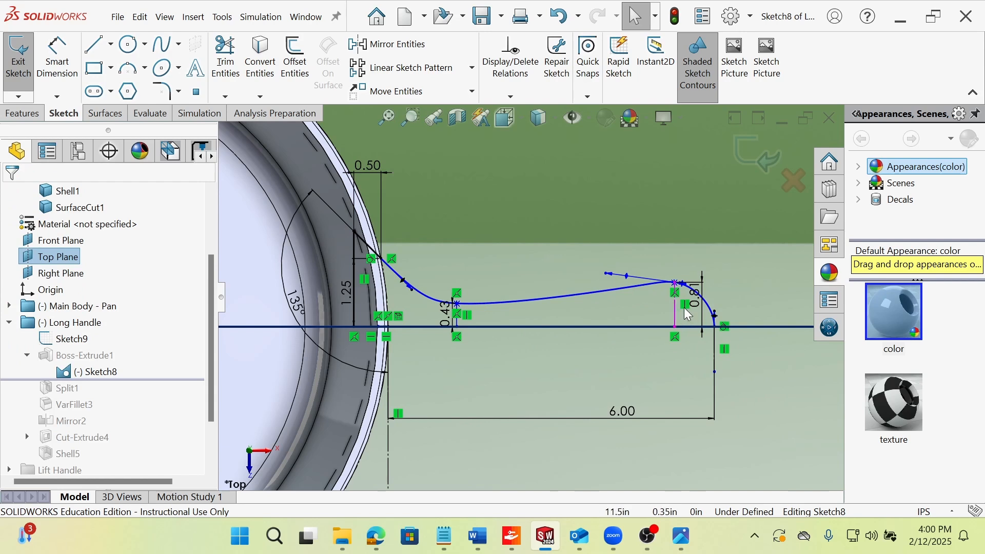
click(19, 59)
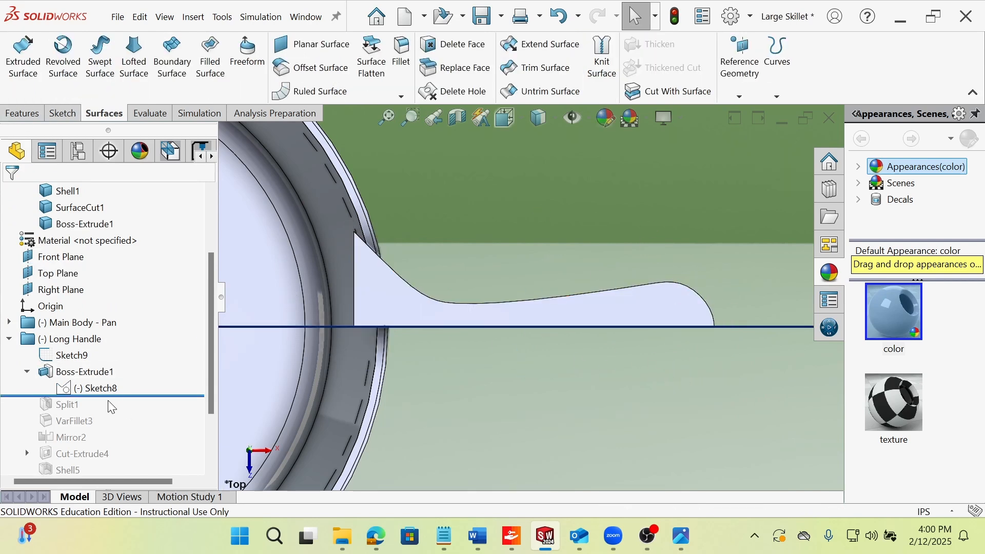
Examine the Boss-Extrude1 handle block against Sketch9's side curves from the Front orientation and angled views.
click(507, 365)
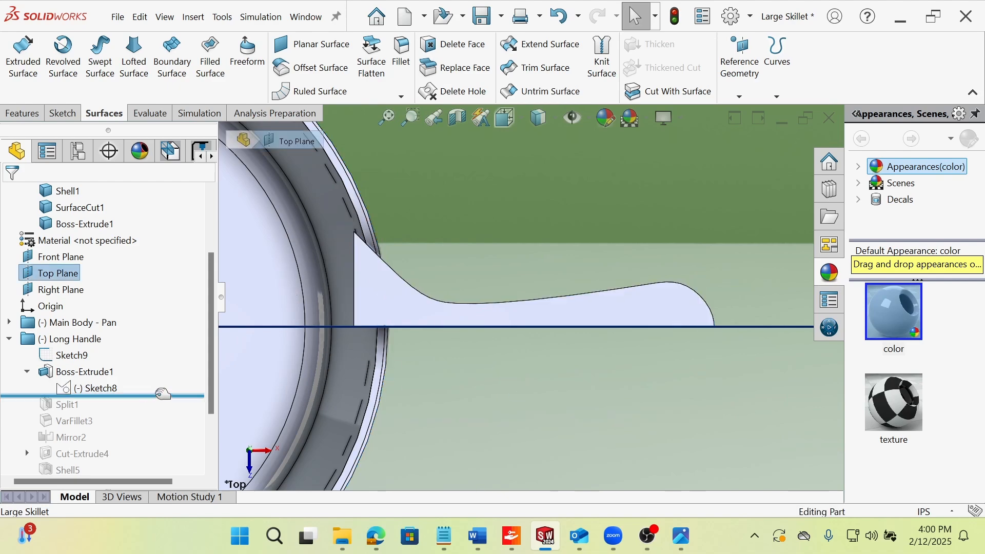
middle_drag(451, 328, 519, 310)
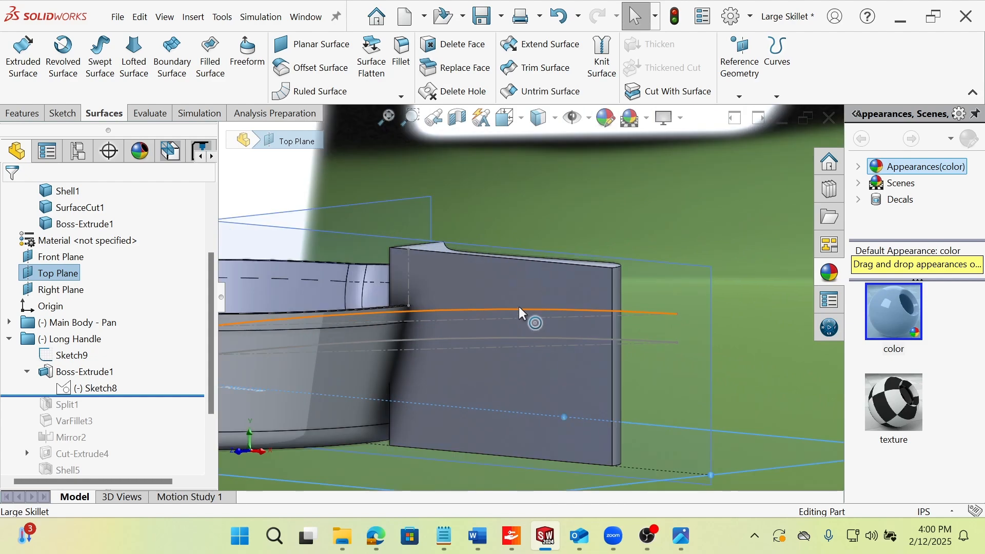
middle_drag(497, 359, 487, 345)
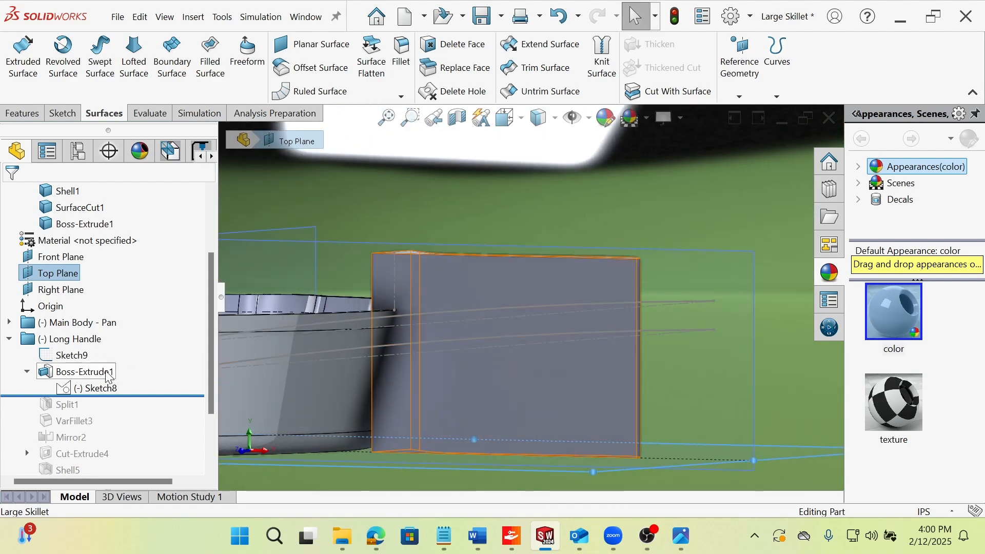
click(79, 362)
mouse_move(435, 326)
middle_down()
mouse_move(462, 325)
mouse_move(332, 346)
mouse_move(458, 335)
middle_up()
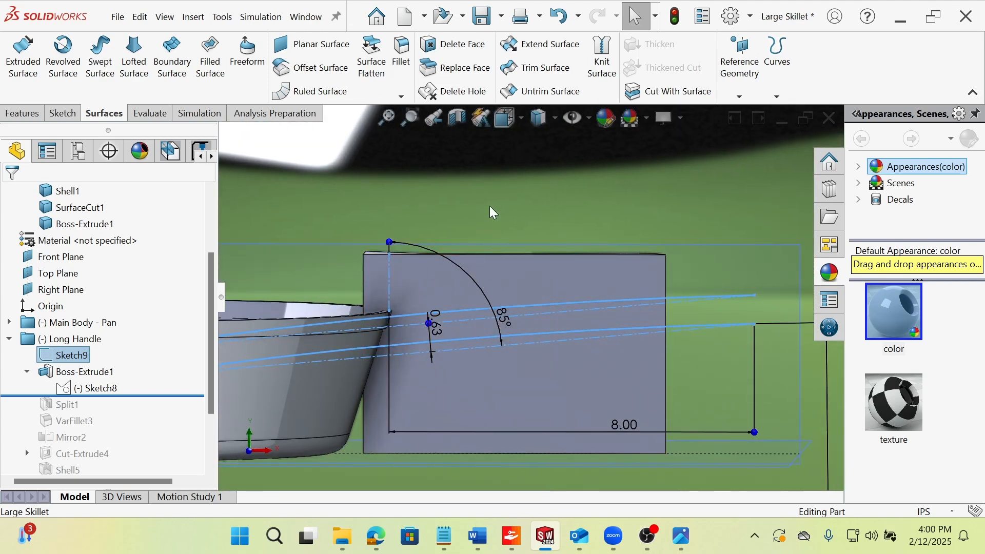
key(f)
click(631, 249)
scroll(630, 249, down, 2)
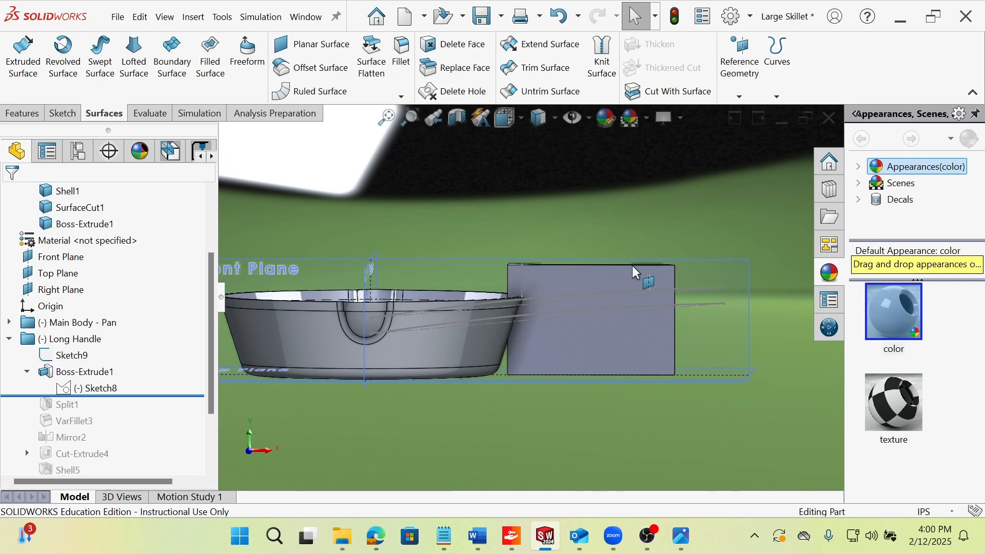
key(ctrl+1)
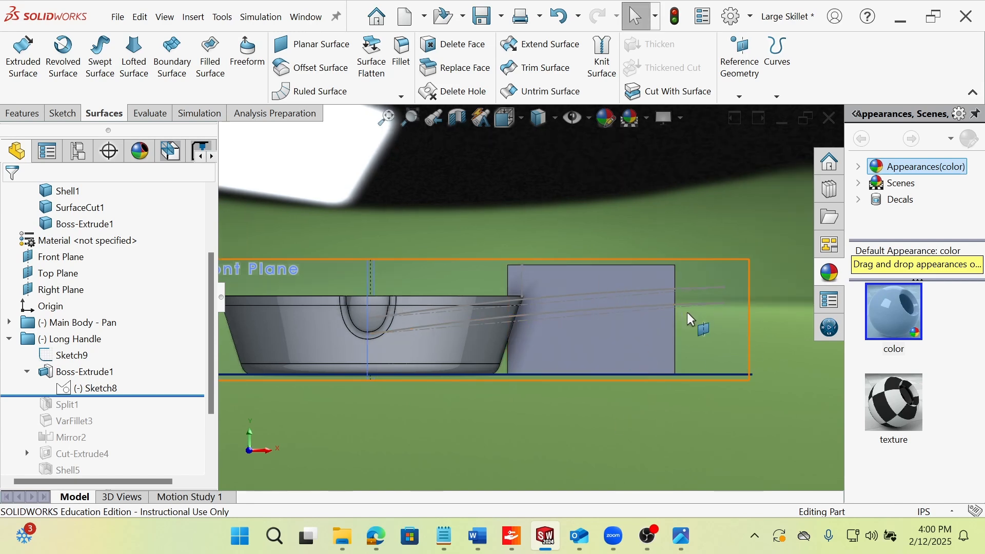
middle_drag(677, 352, 415, 231)
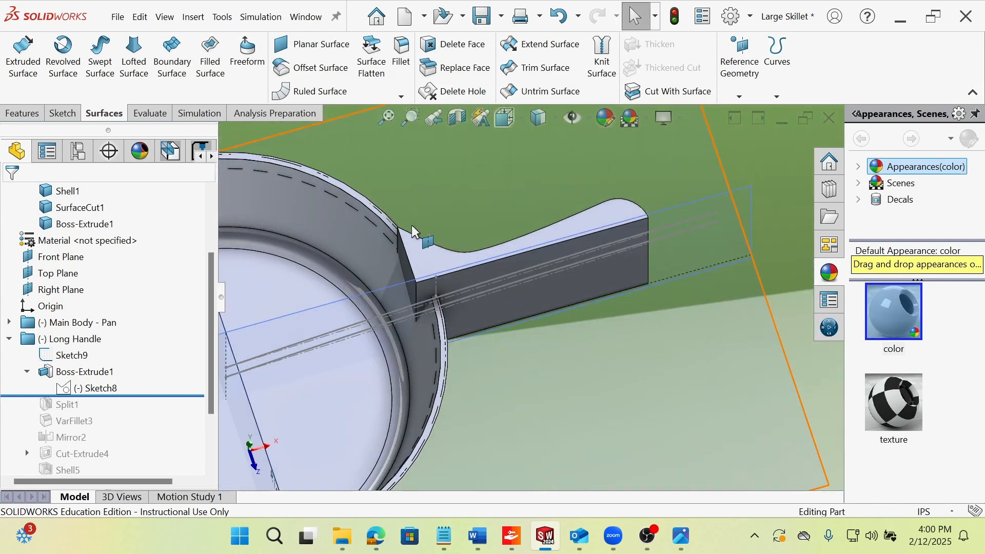
middle_drag(514, 392, 475, 254)
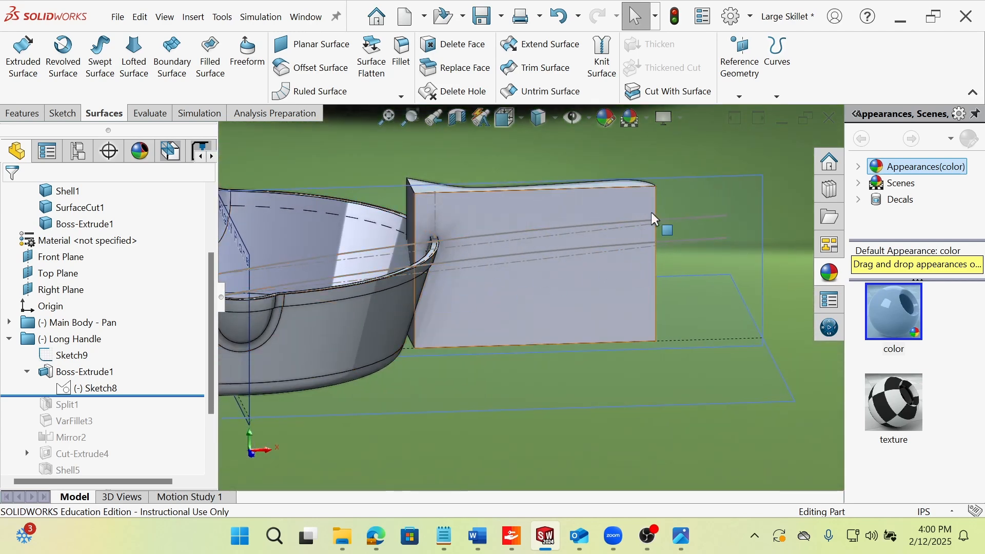
middle_drag(461, 345, 444, 330)
Roll the history forward past Split1 and compare the trimmed handle with Sketch9's side curves.
drag(123, 395, 132, 412)
middle_drag(528, 266, 503, 307)
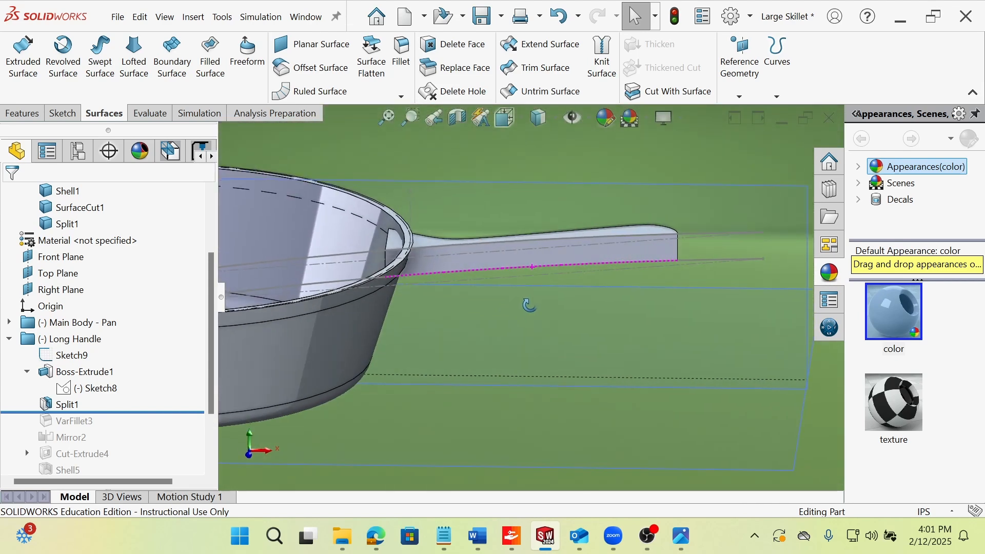
middle_drag(468, 340, 436, 303)
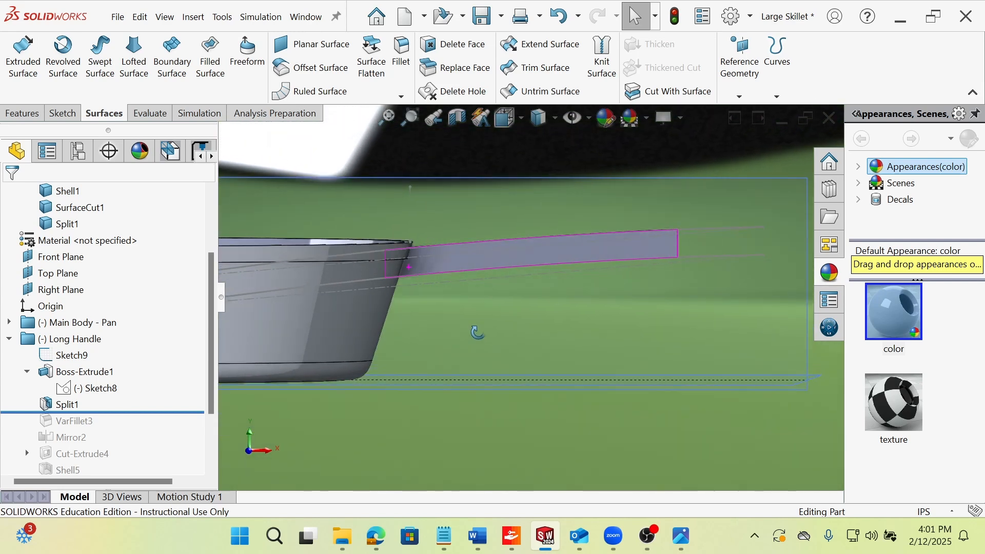
click(67, 404)
click(60, 355)
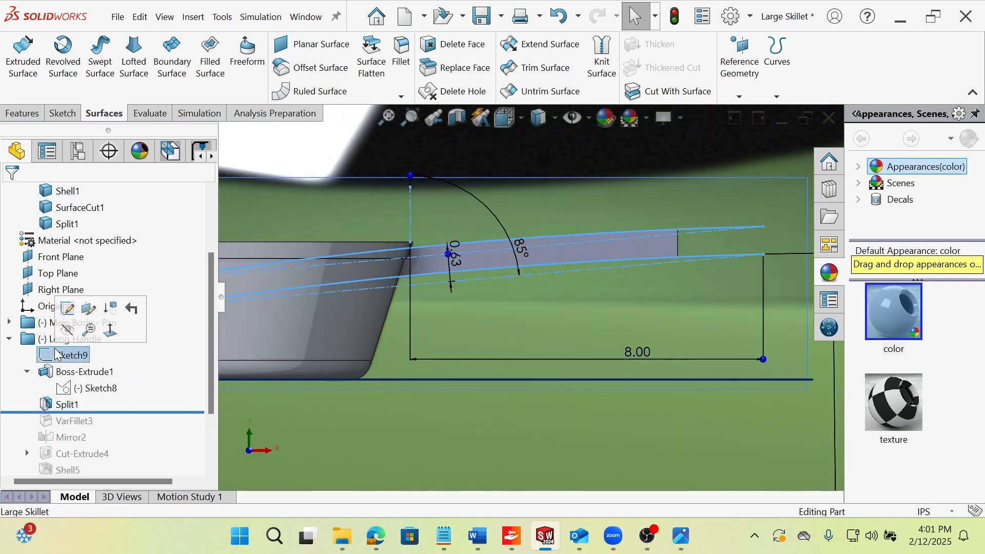
click(68, 405)
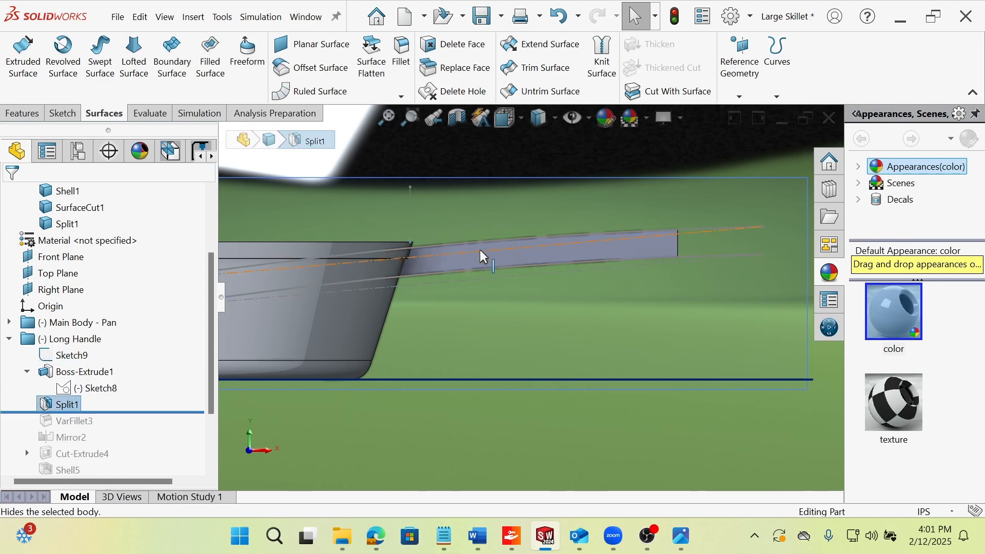
Roll the history forward past VarFillet3, then inspect and select the variable fillet along the handle's upper edge.
drag(170, 412, 153, 428)
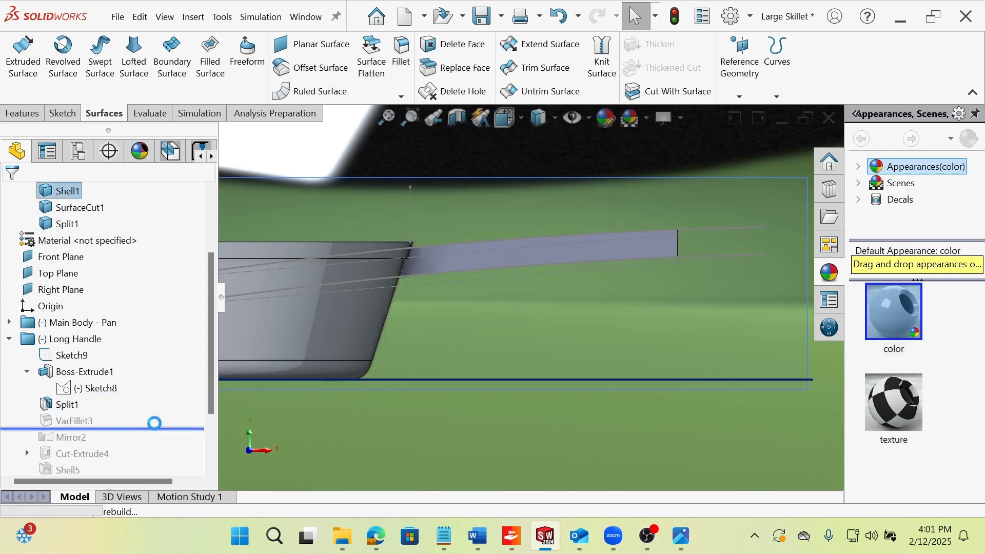
middle_drag(563, 367, 471, 334)
scroll(469, 334, up, 3)
scroll(339, 319, down, 5)
middle_drag(393, 280, 370, 293)
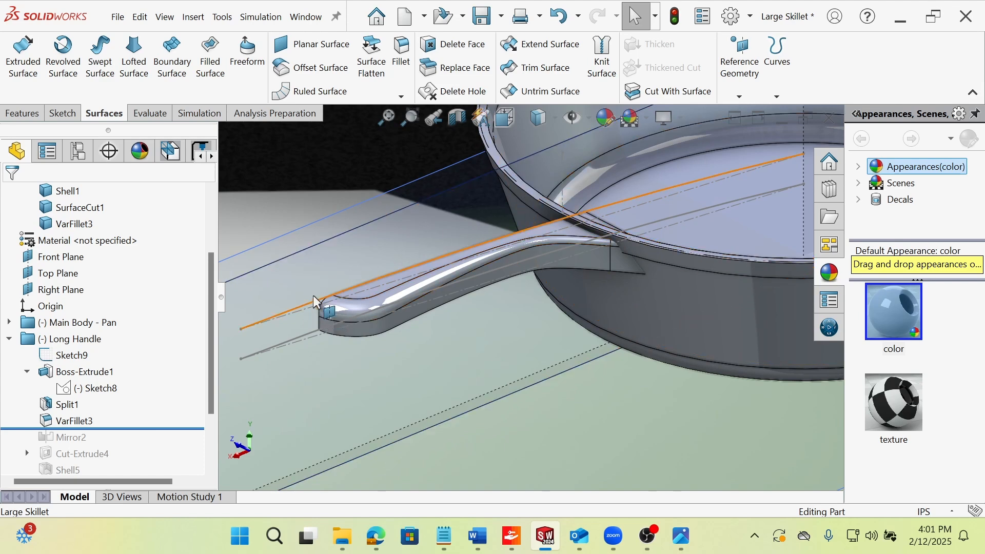
click(69, 421)
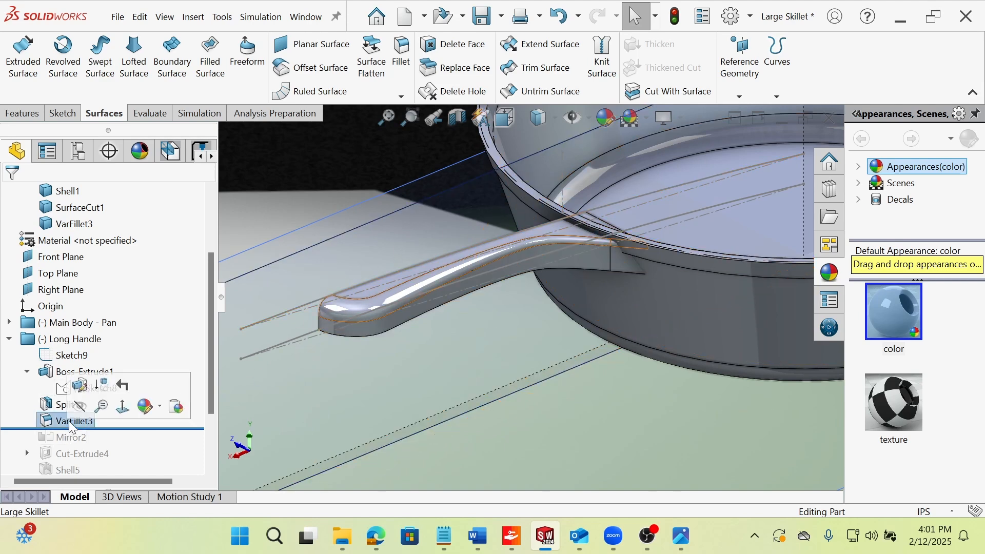
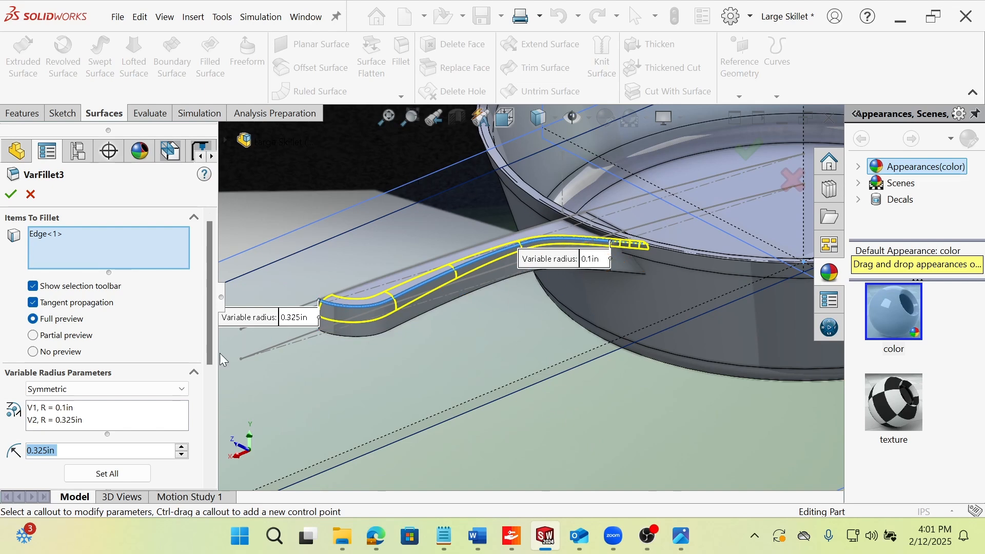
Examine VarFillet3's preview at both ends of the handle edge, accept its definition, and inspect the filleted handle.
scroll(631, 285, up, 4)
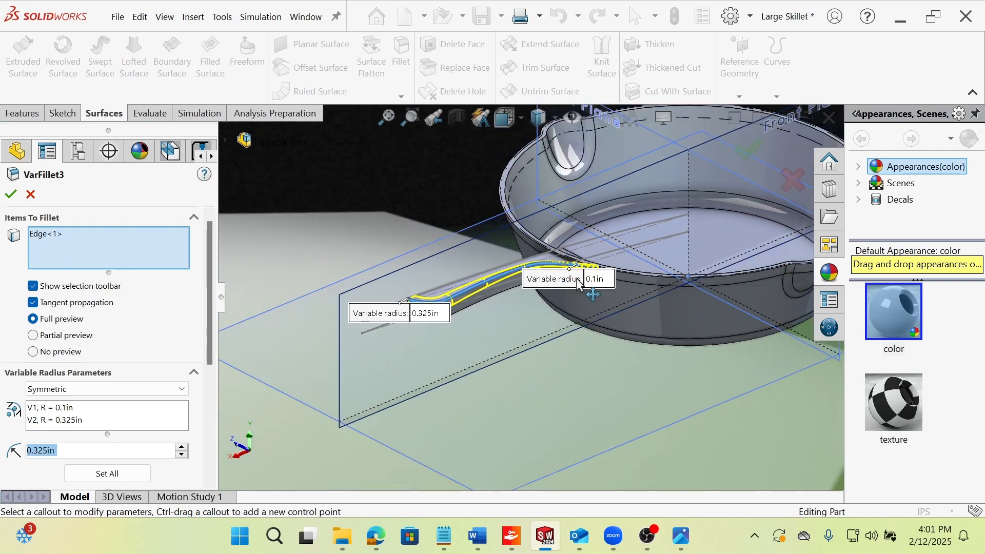
scroll(579, 284, down, 4)
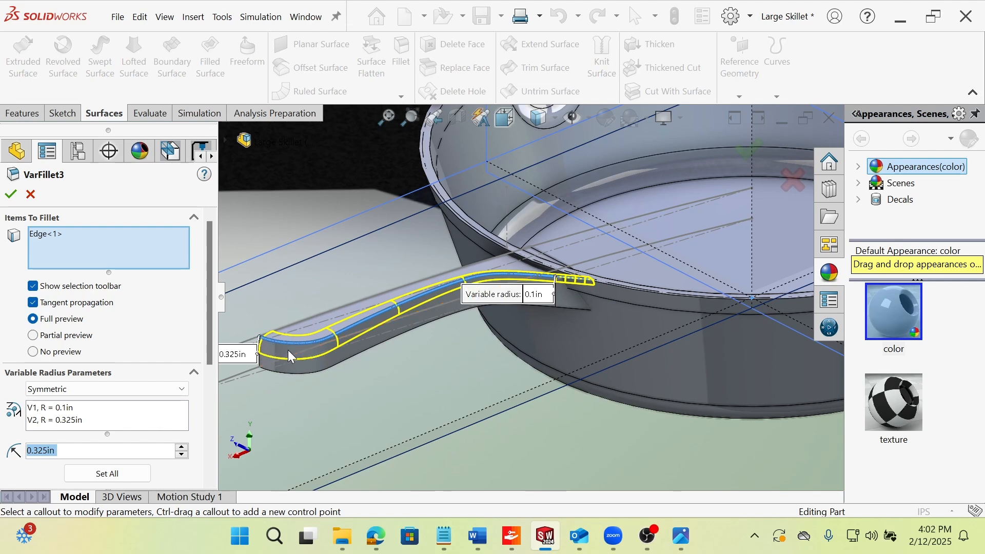
scroll(566, 285, down, 3)
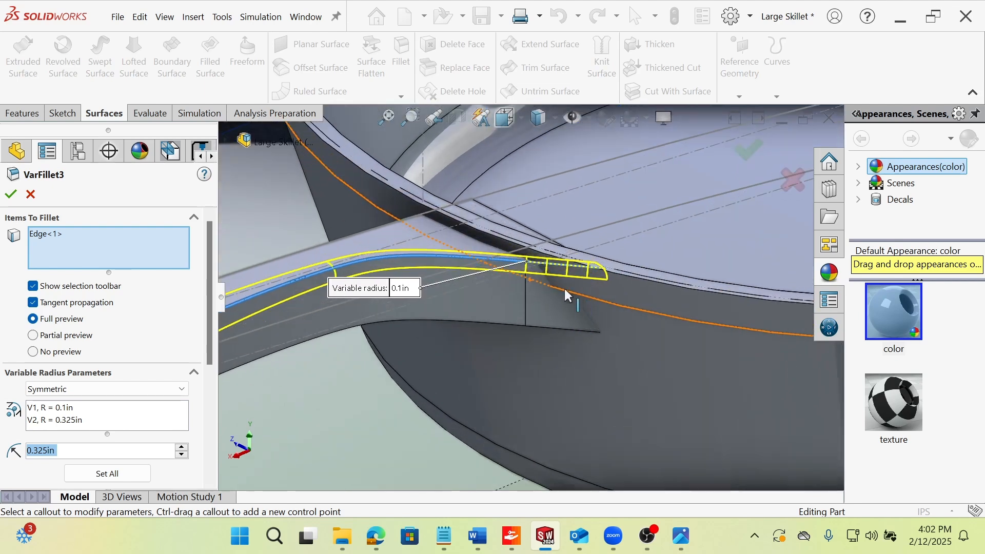
middle_drag(556, 279, 604, 252)
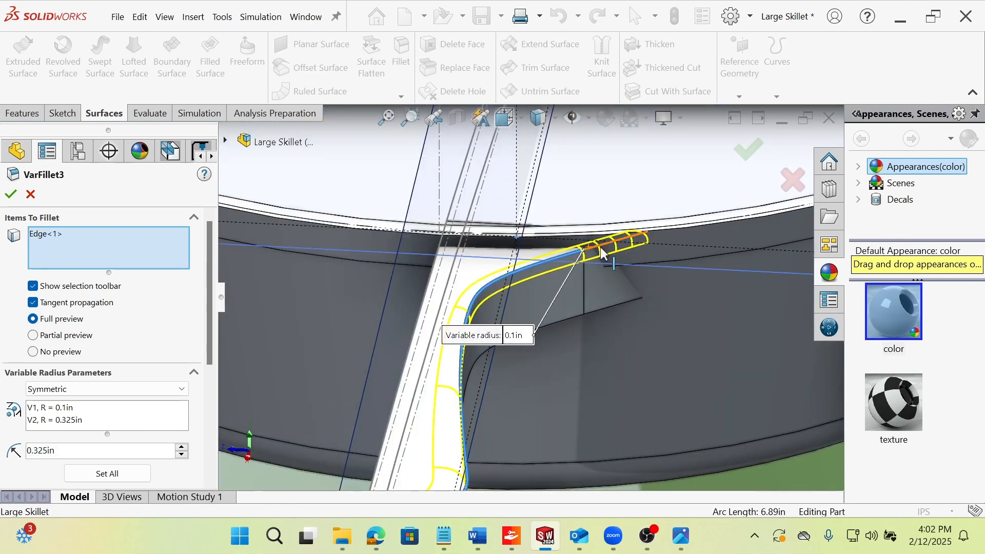
click(11, 195)
scroll(577, 375, up, 5)
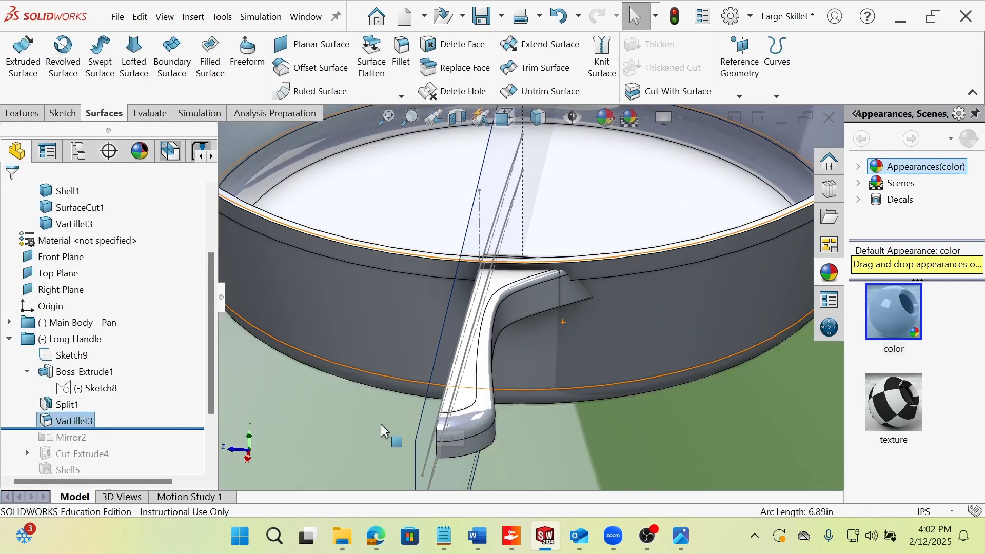
middle_drag(497, 361, 563, 383)
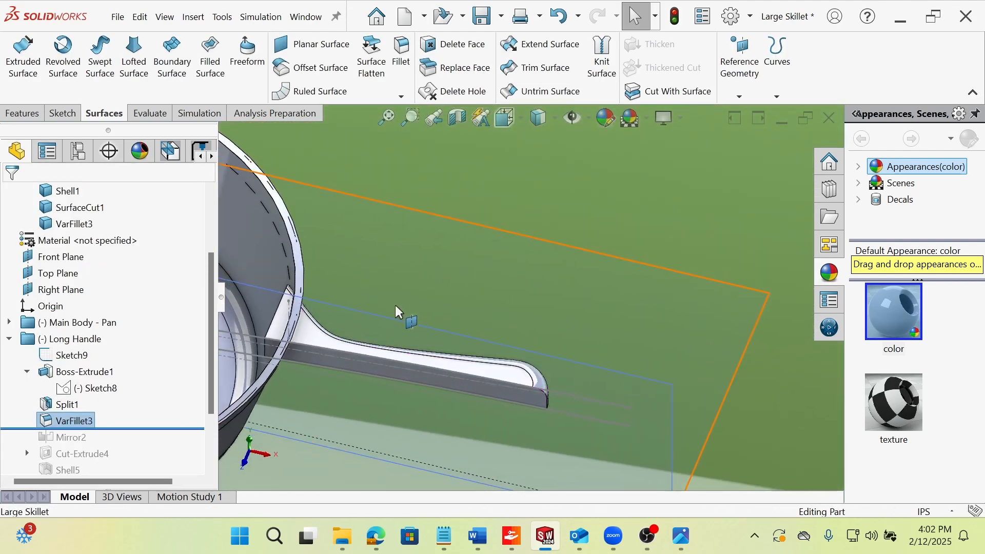
Switch to the Top orientation and roll the history forward past Mirror2.
key(space)
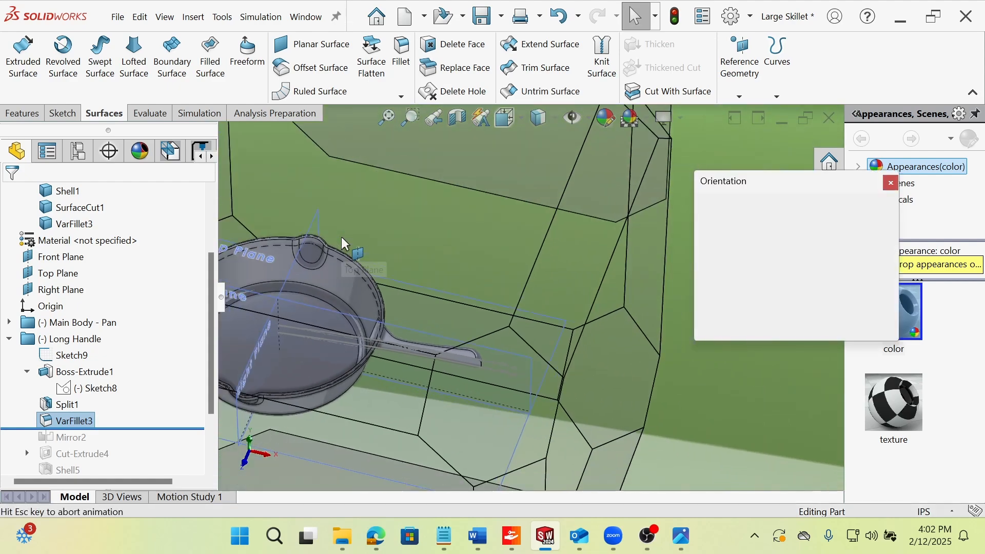
click(459, 291)
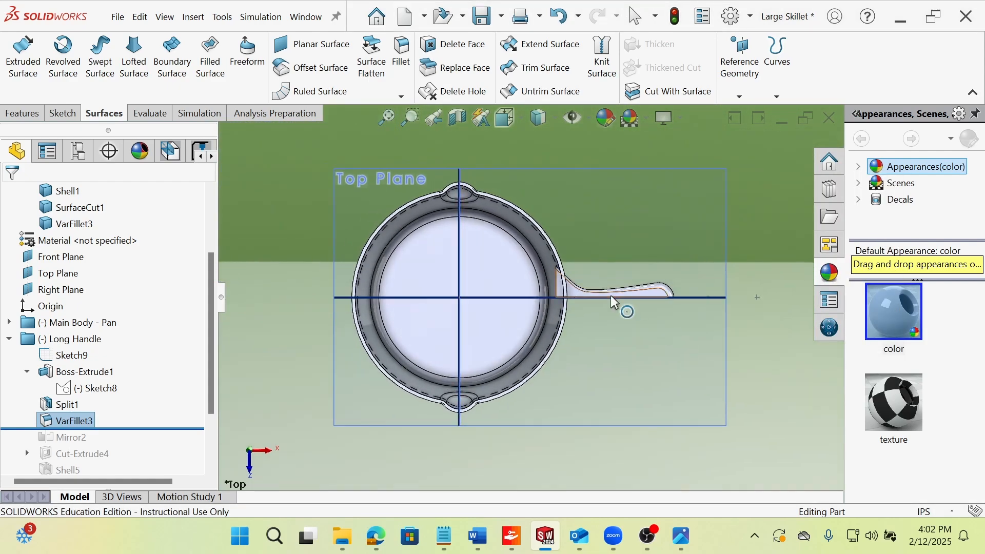
scroll(615, 300, down, 5)
drag(177, 429, 177, 446)
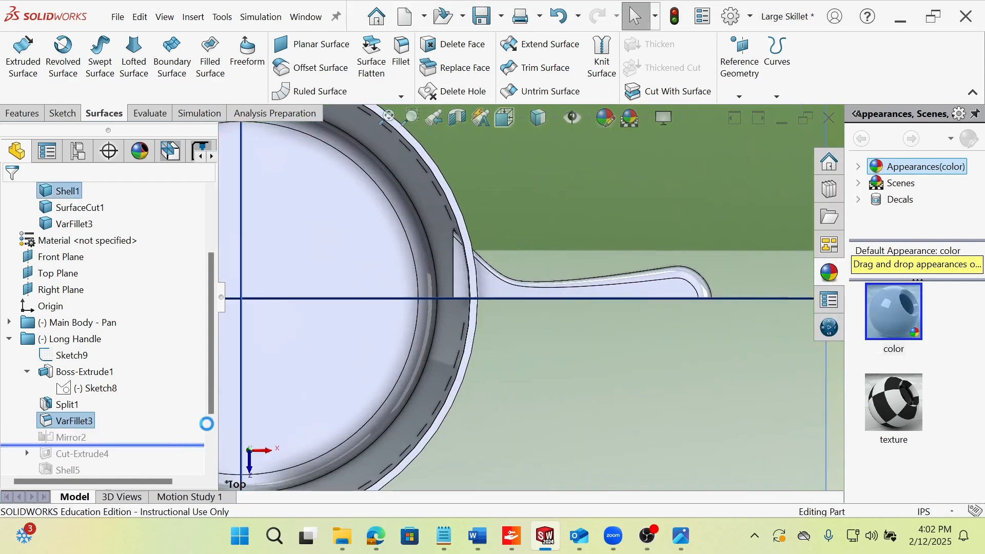
Review Mirror2's mirror plane, body and options, accept the definition, and inspect the full handle.
click(64, 437)
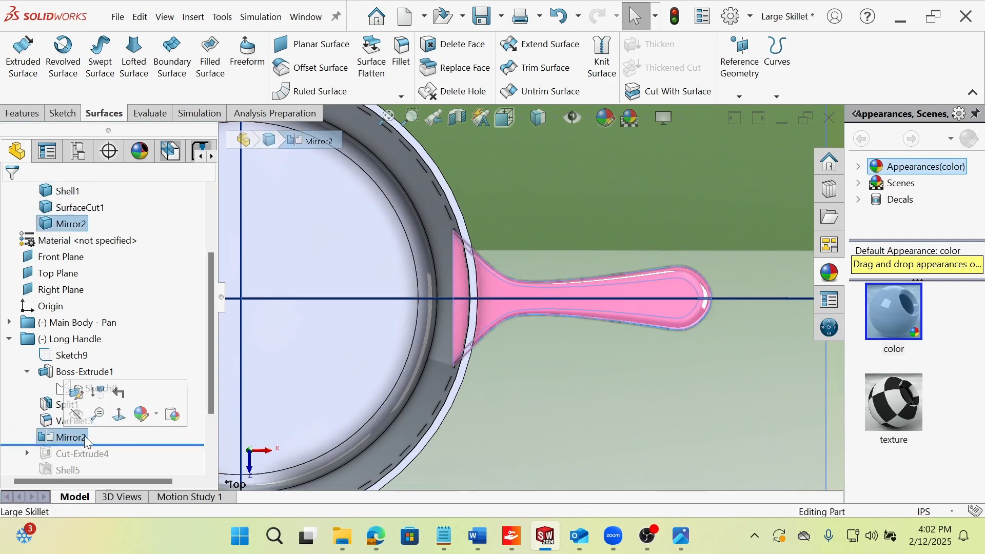
click(76, 393)
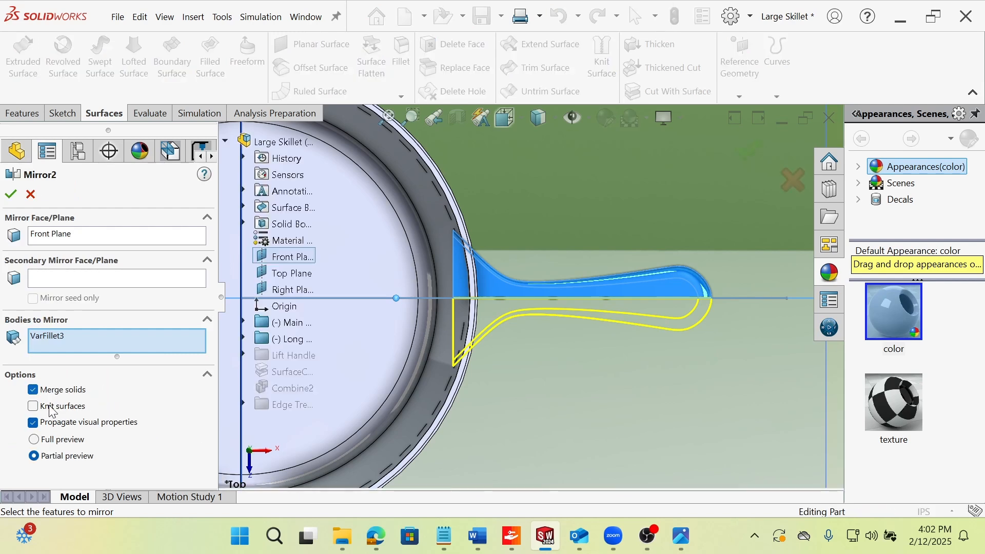
click(13, 194)
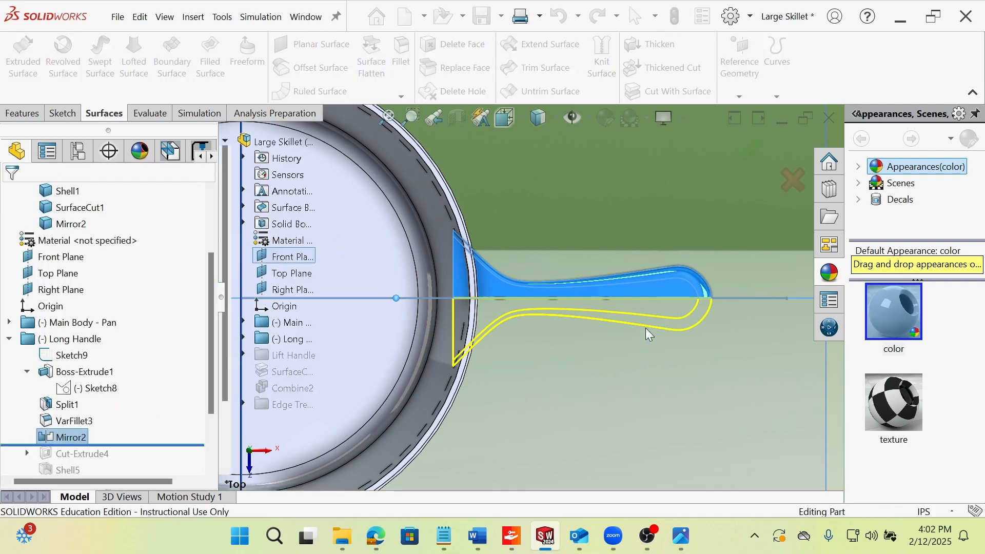
scroll(709, 294, down, 3)
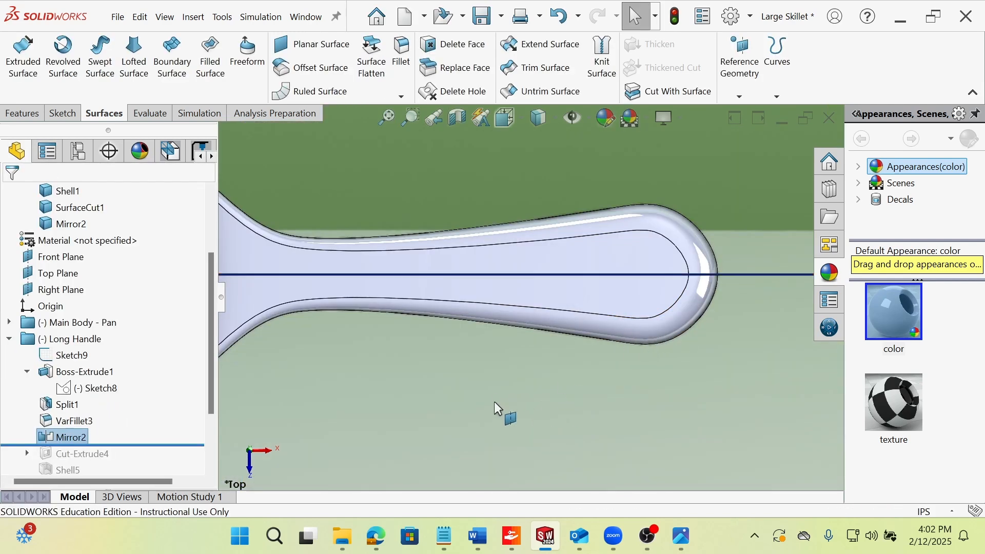
scroll(546, 343, up, 2)
middle_drag(546, 343, 556, 257)
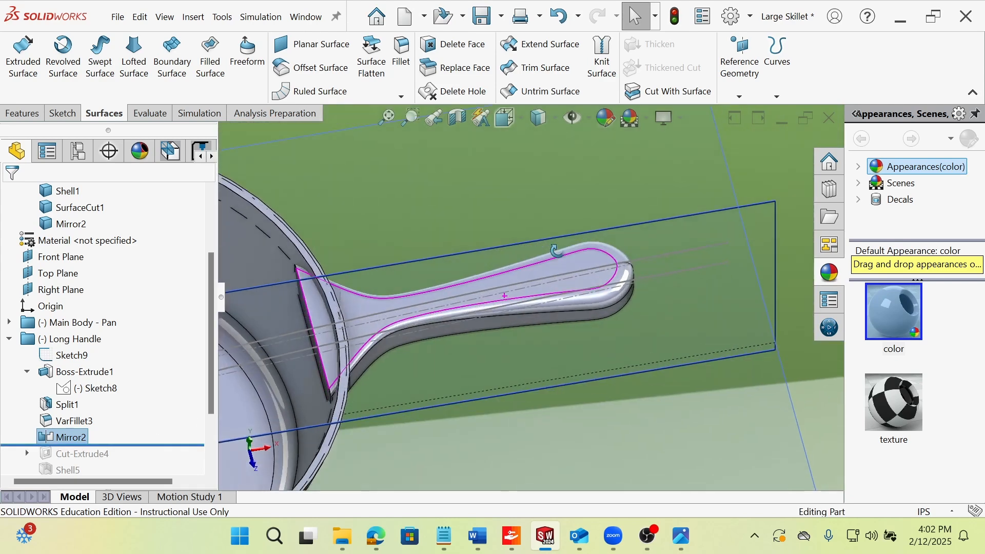
Roll the history forward past Cut-Extrude4 and open its Sketch12 for editing.
drag(146, 448, 128, 454)
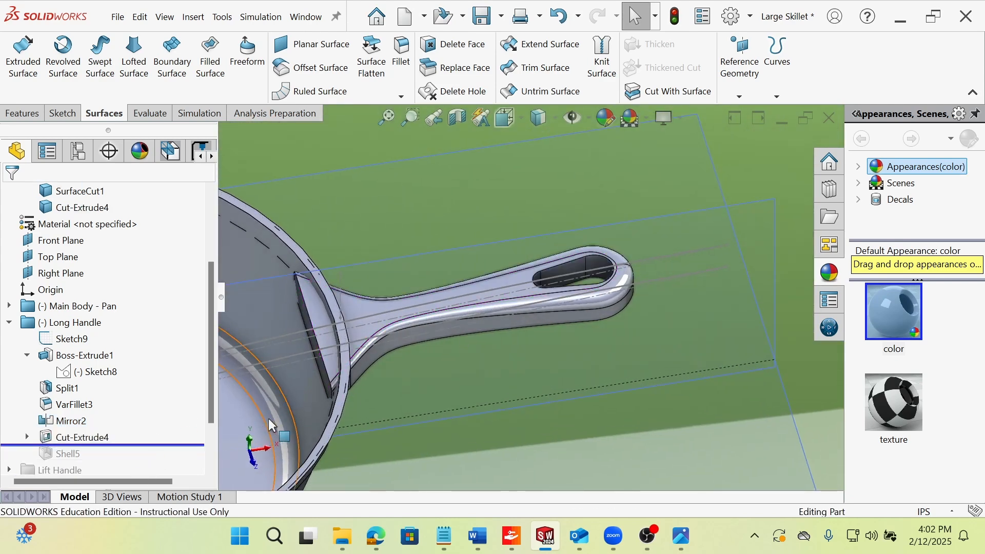
click(23, 438)
click(23, 438)
click(91, 453)
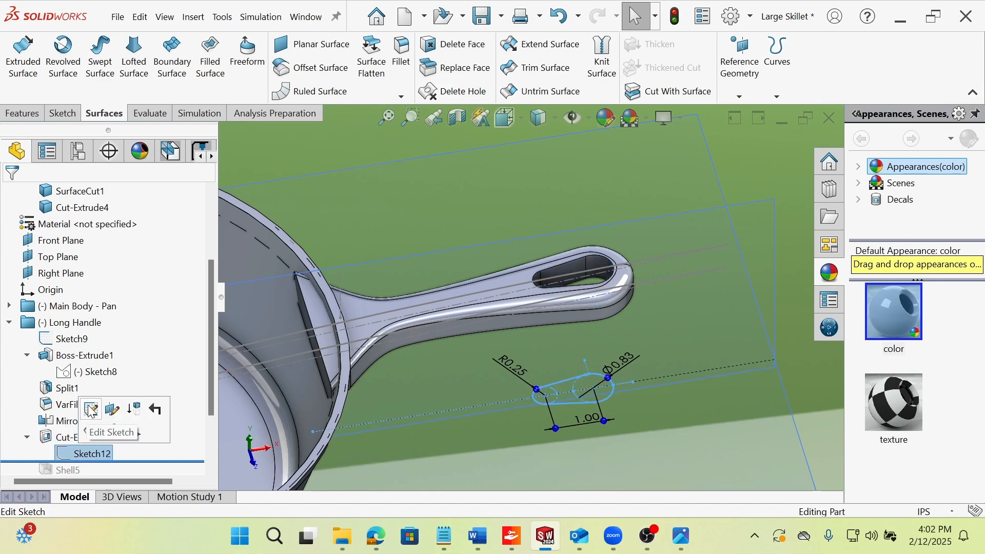
click(105, 409)
scroll(681, 326, down, 6)
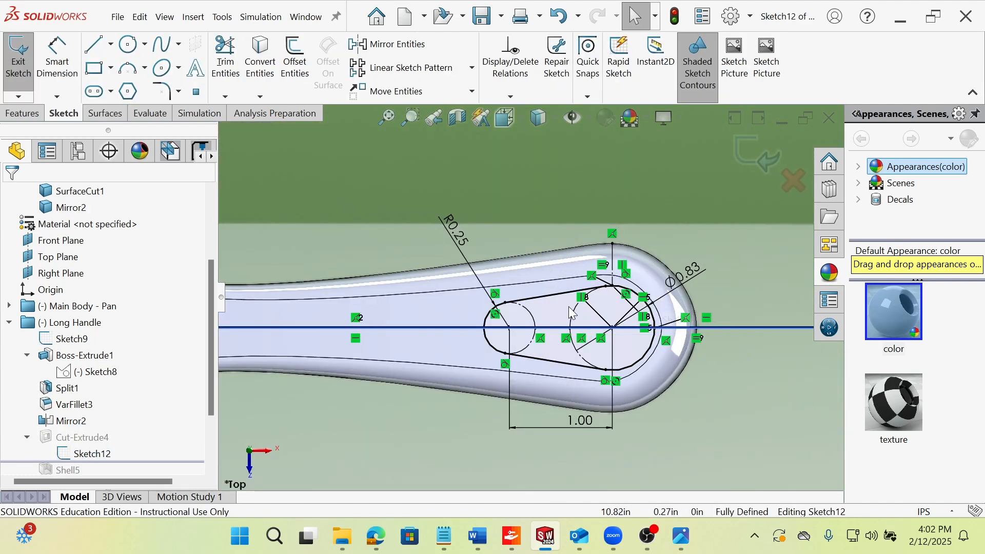
Inspect Sketch12's 0.83 diameter dimension and view the tapered slot profile at an angle and from the Top orientation.
click(694, 269)
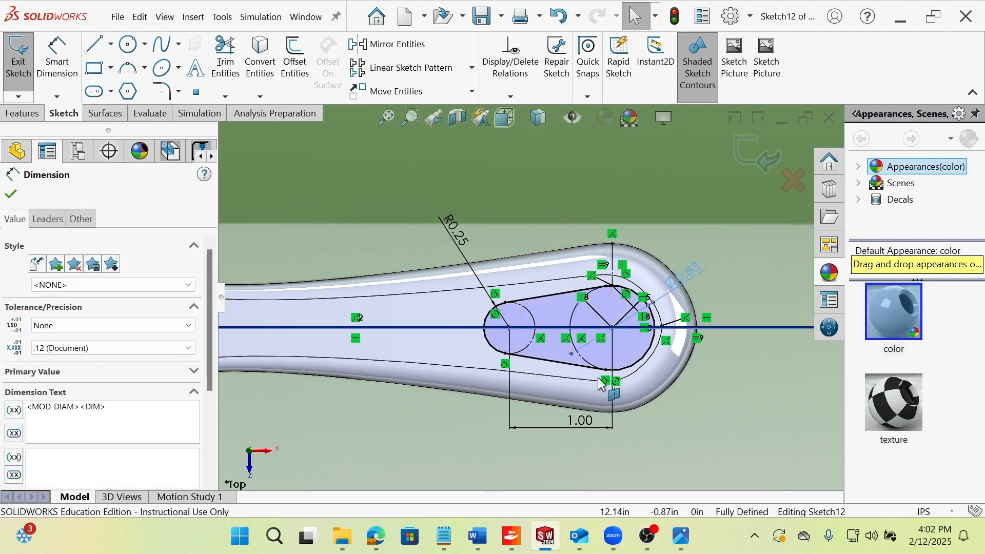
middle_drag(518, 341, 567, 441)
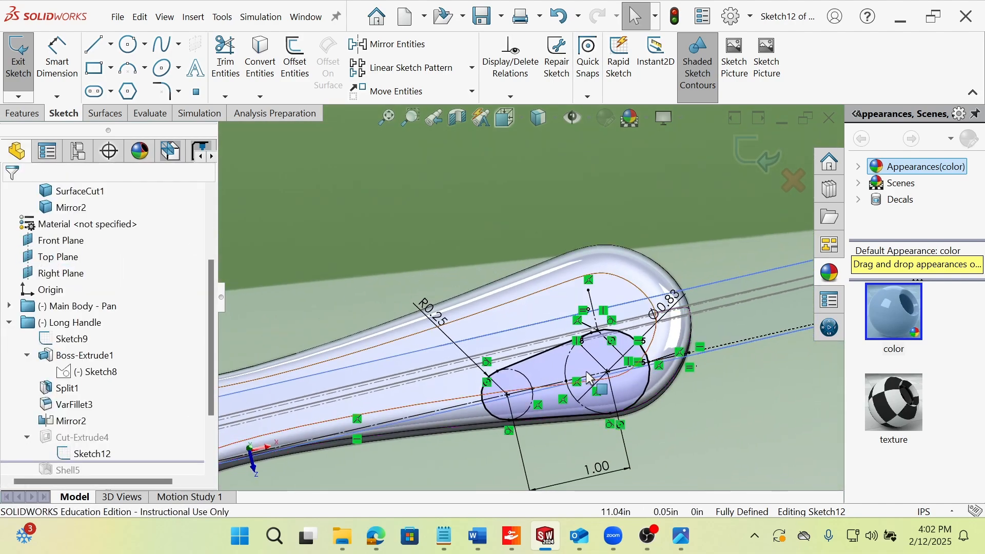
key(space)
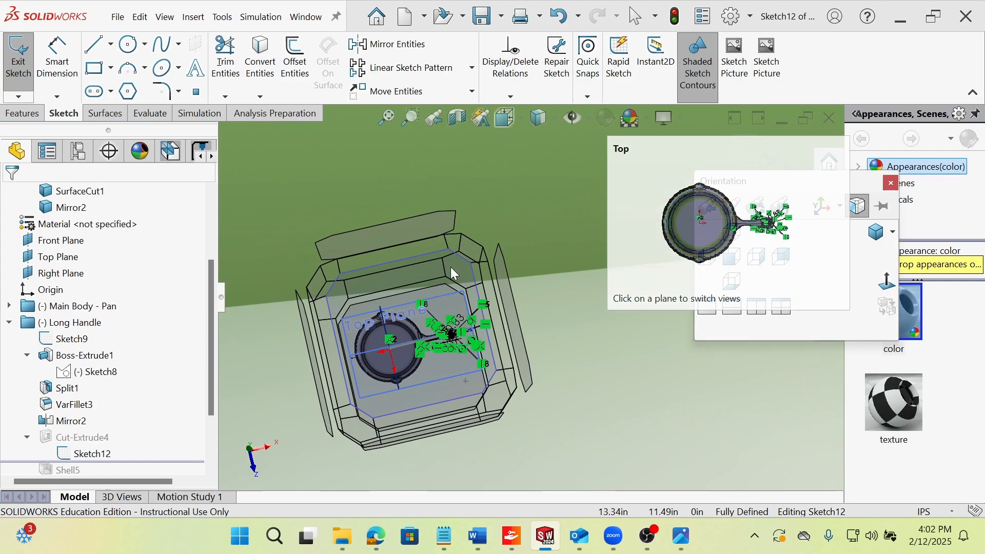
click(451, 268)
scroll(667, 313, down, 5)
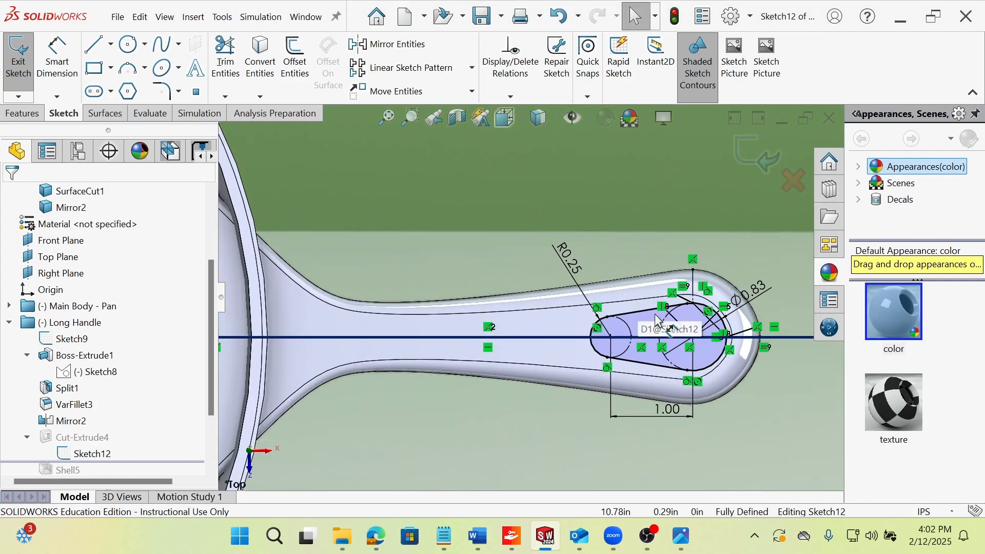
scroll(683, 307, down, 2)
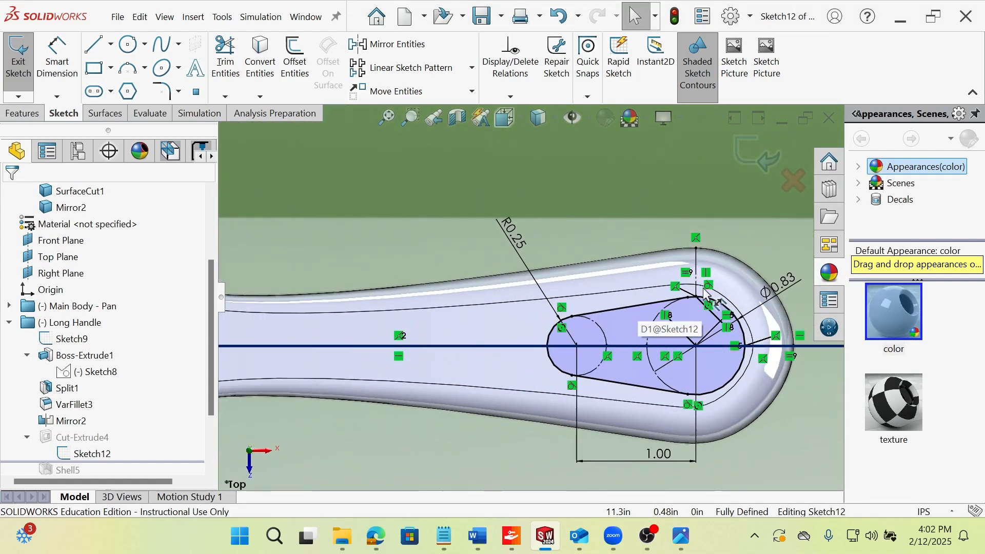
Select the handle's flat upper face and compare it with Sketch12's tapered slot profile from several angles.
click(642, 297)
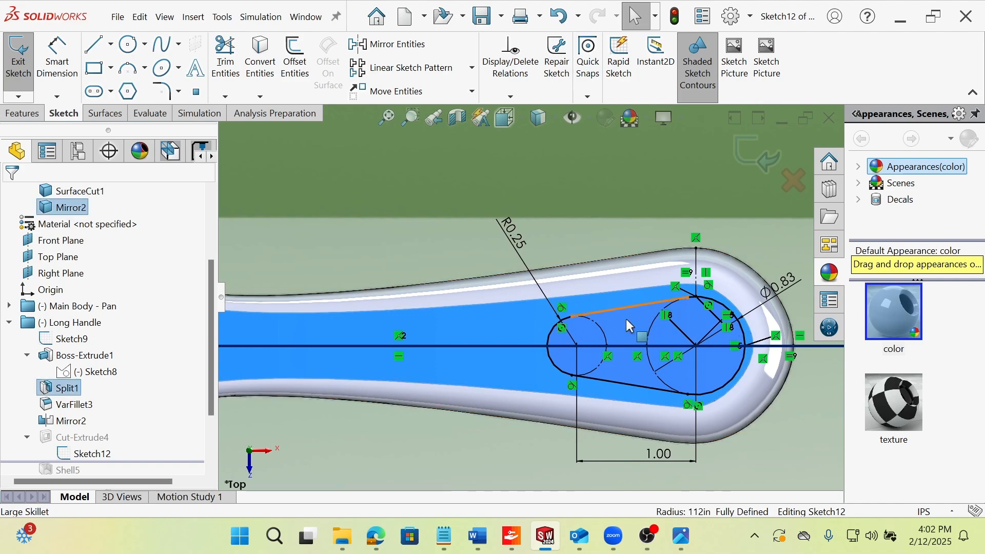
mouse_move(626, 319)
middle_down()
mouse_move(742, 413)
mouse_move(728, 414)
mouse_move(678, 358)
mouse_move(655, 398)
mouse_move(631, 364)
middle_up()
scroll(626, 354, down, 3)
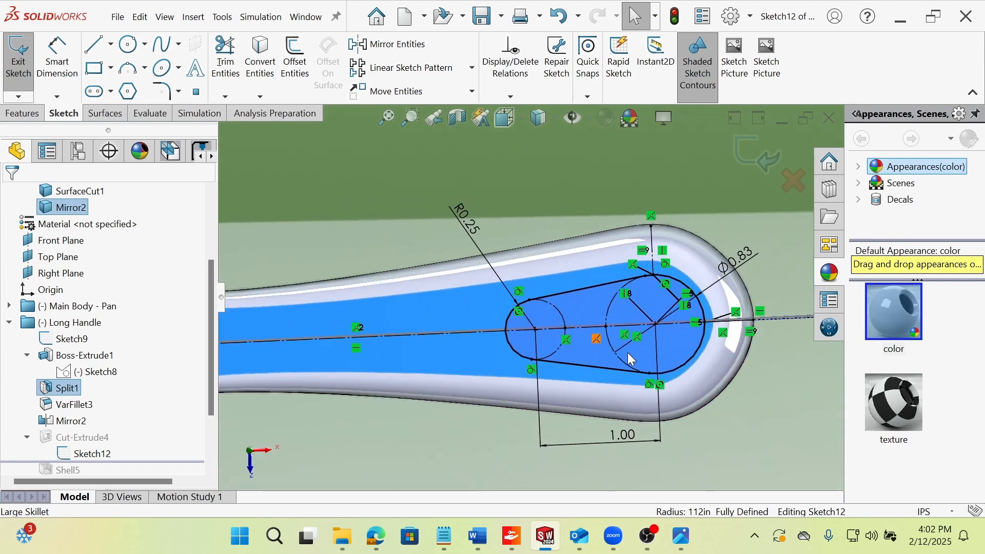
scroll(539, 329, down, 2)
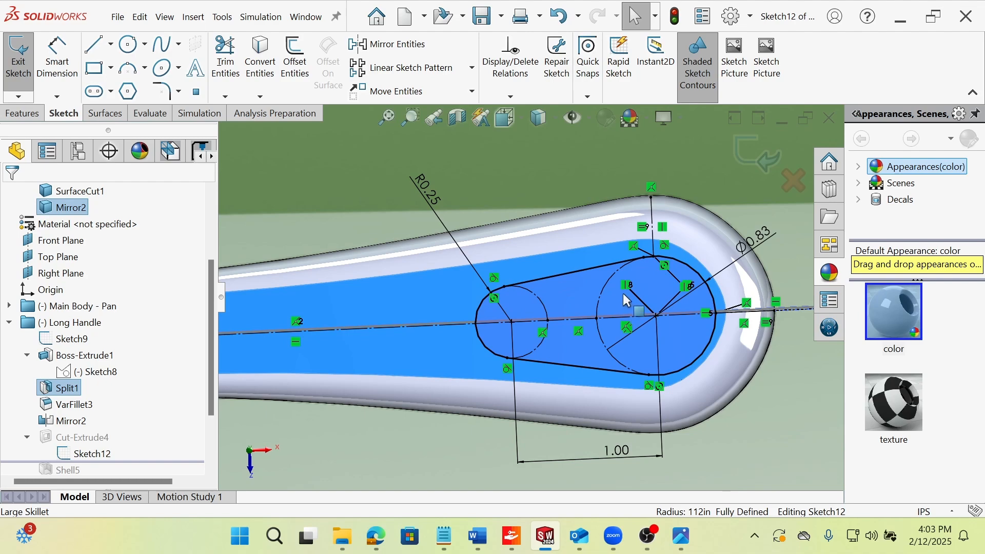
mouse_move(624, 294)
middle_down()
mouse_move(648, 368)
mouse_move(636, 393)
middle_up()
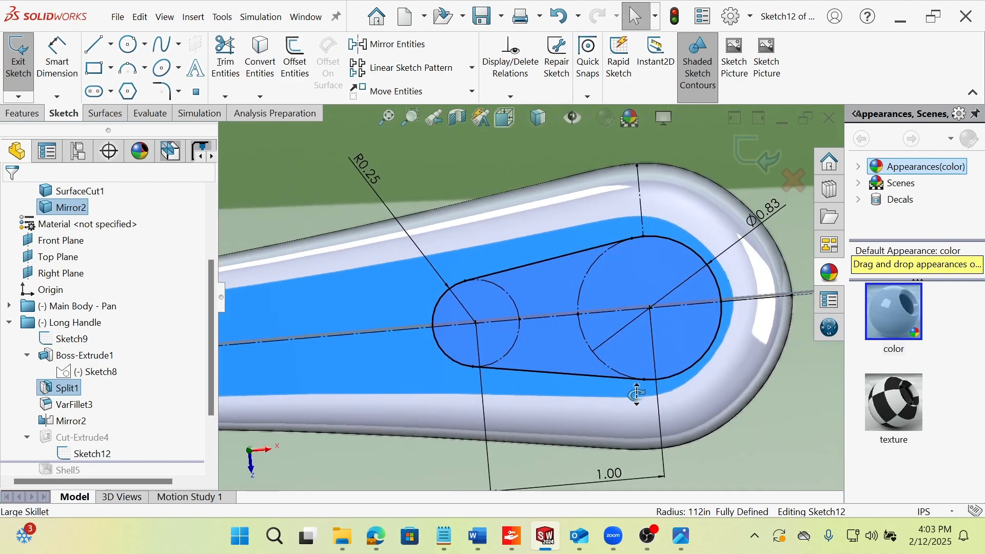
middle_drag(640, 350, 613, 331)
scroll(617, 377, up, 5)
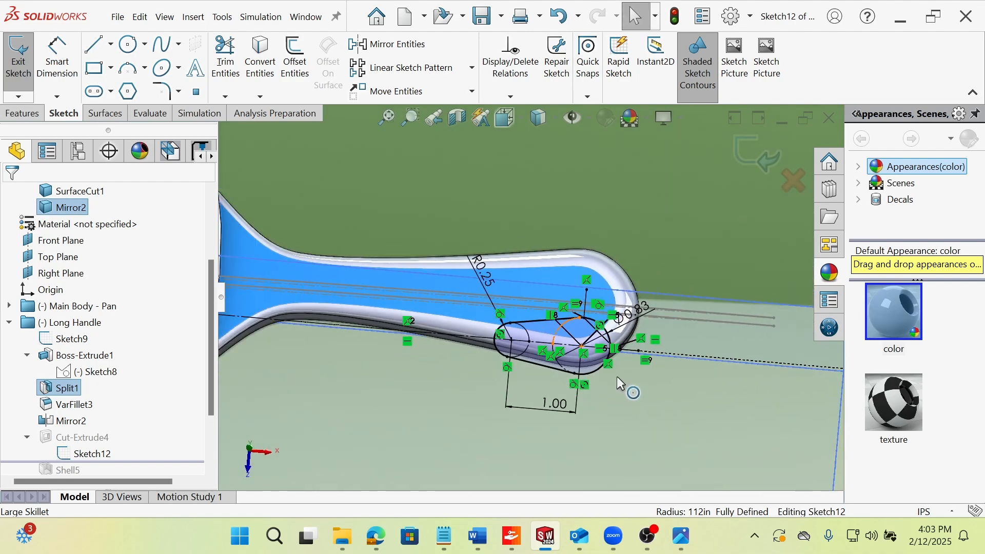
middle_drag(617, 377, 619, 354)
scroll(536, 309, up, 3)
scroll(506, 160, down, 1)
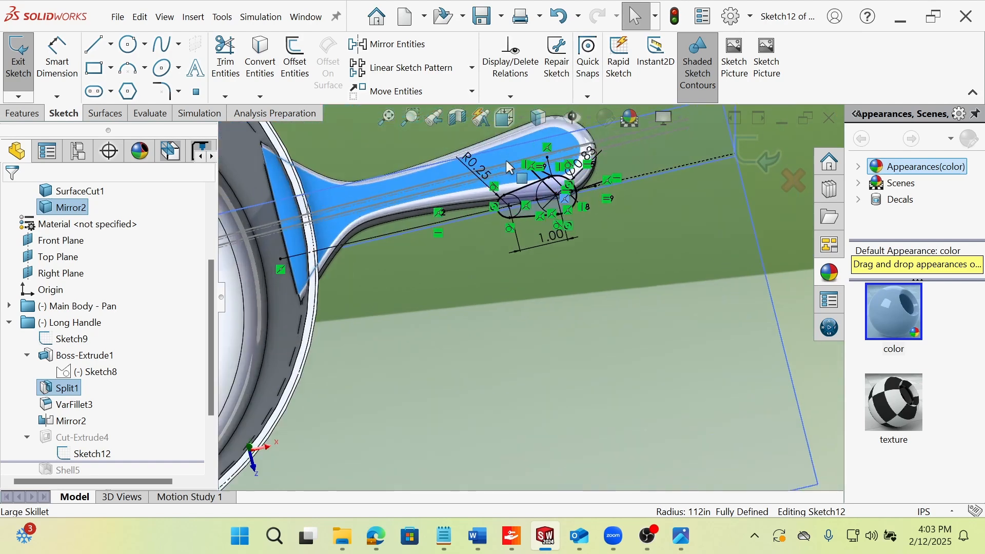
scroll(501, 154, down, 3)
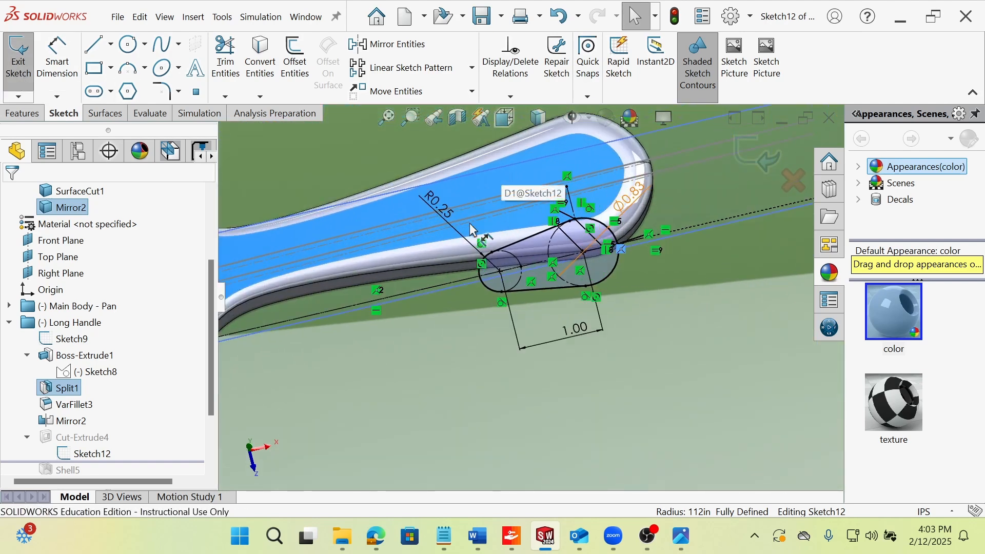
Exit Sketch12 and inspect the tapered hole Cut-Extrude4 makes near the handle's end.
click(18, 56)
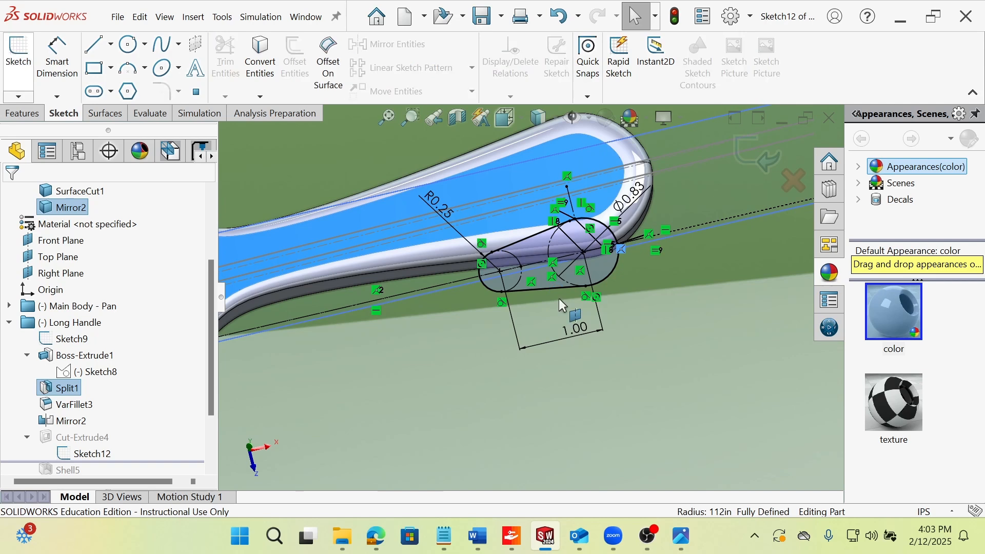
middle_drag(546, 291, 516, 354)
scroll(437, 352, up, 2)
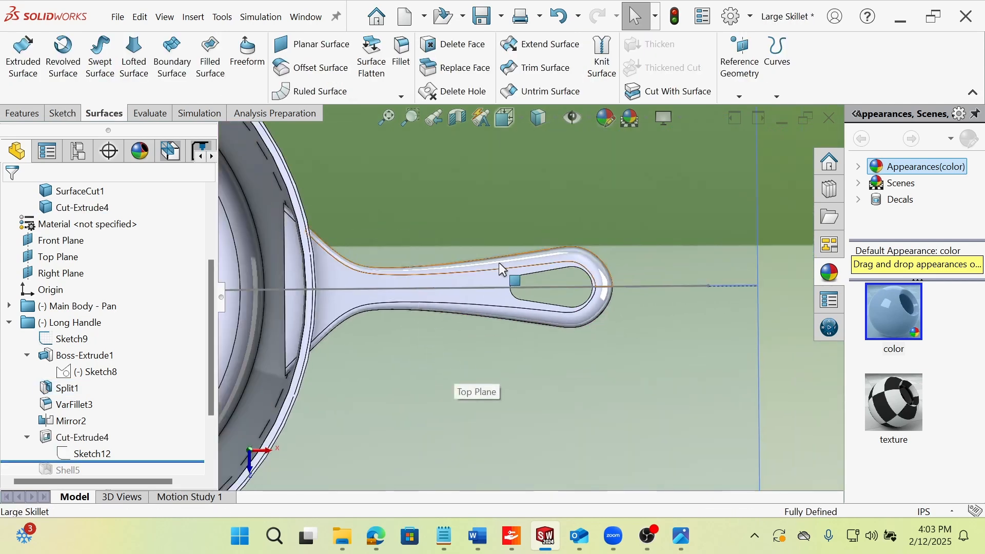
scroll(500, 267, down, 2)
scroll(132, 398, down, 2)
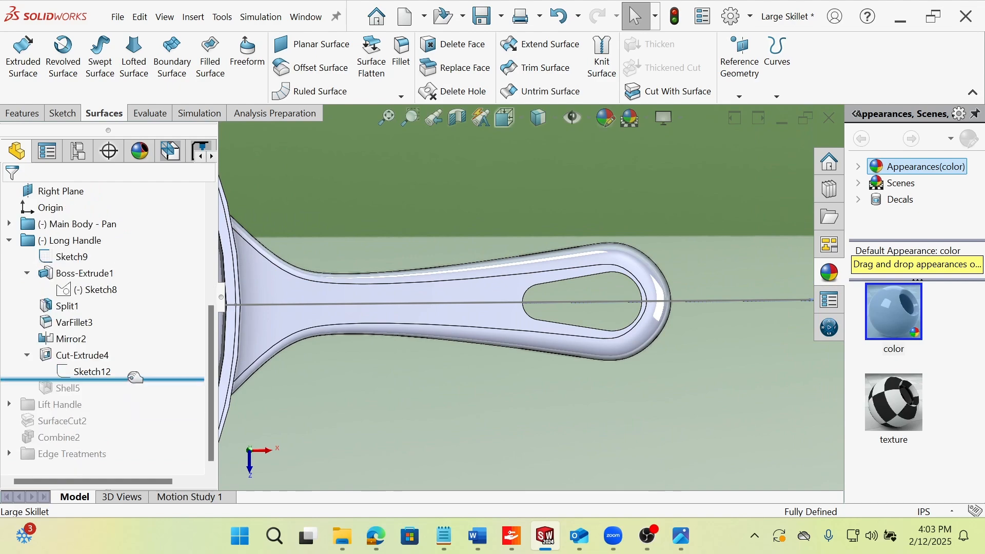
Roll the history forward past Shell5 and inspect the hollowed underside of the handle.
middle_drag(495, 341, 463, 256)
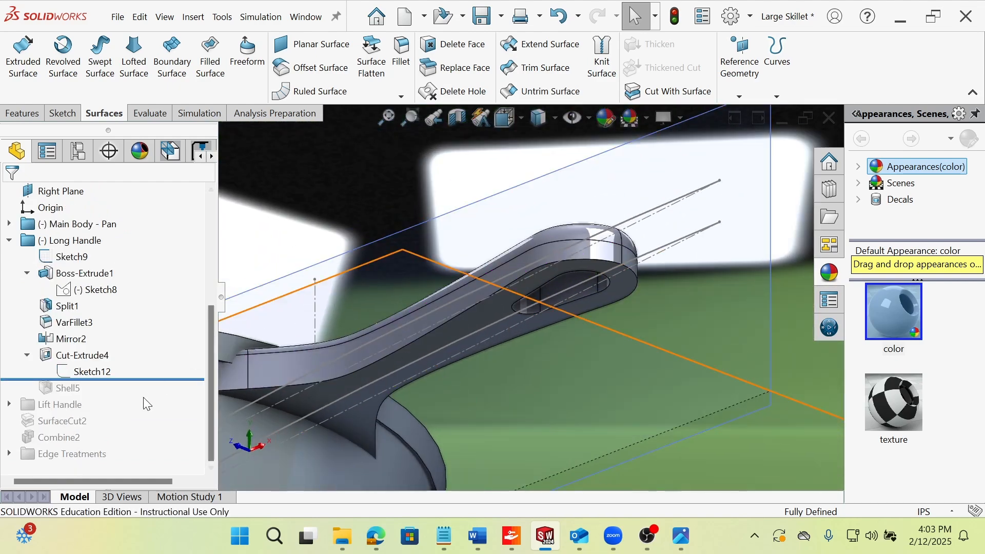
drag(149, 380, 154, 390)
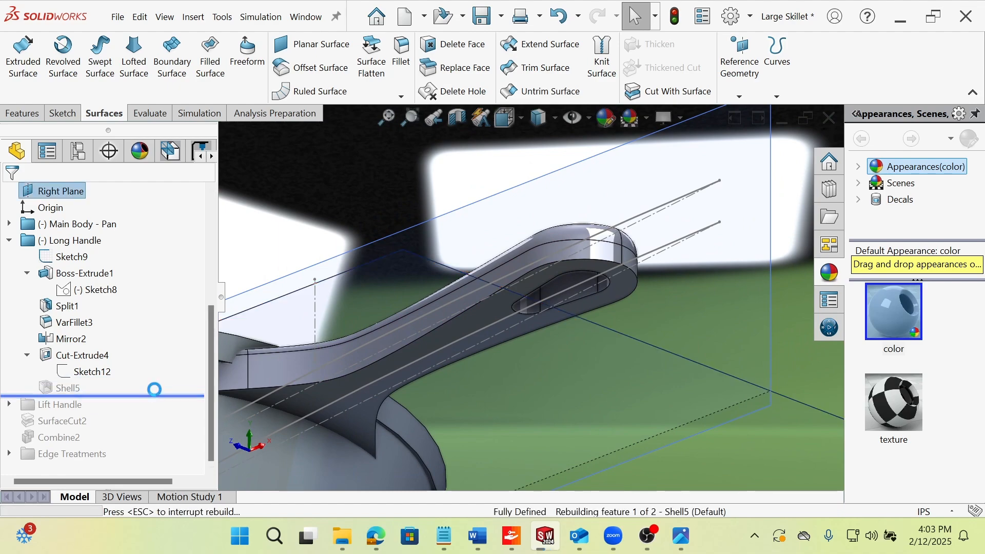
middle_drag(563, 287, 482, 322)
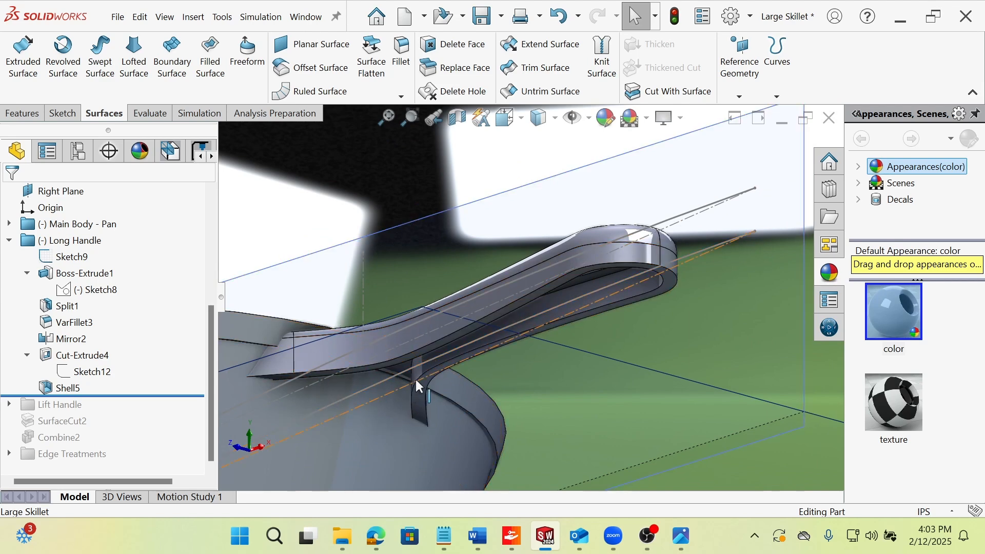
View the hollowed long handle from the front and collapse the Cut-Extrude4 and Boss-Extrude1 entries in the feature tree.
middle_drag(457, 403, 585, 252)
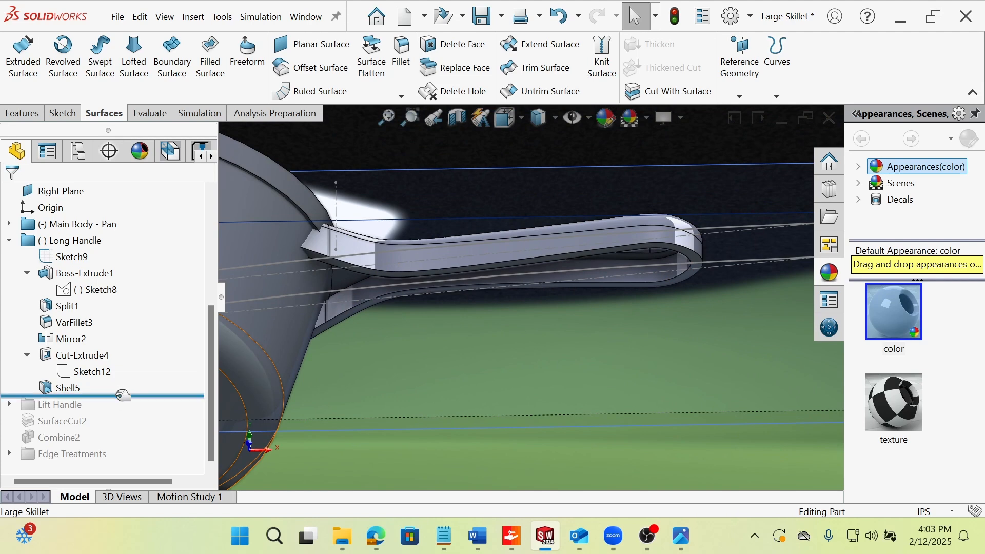
click(28, 356)
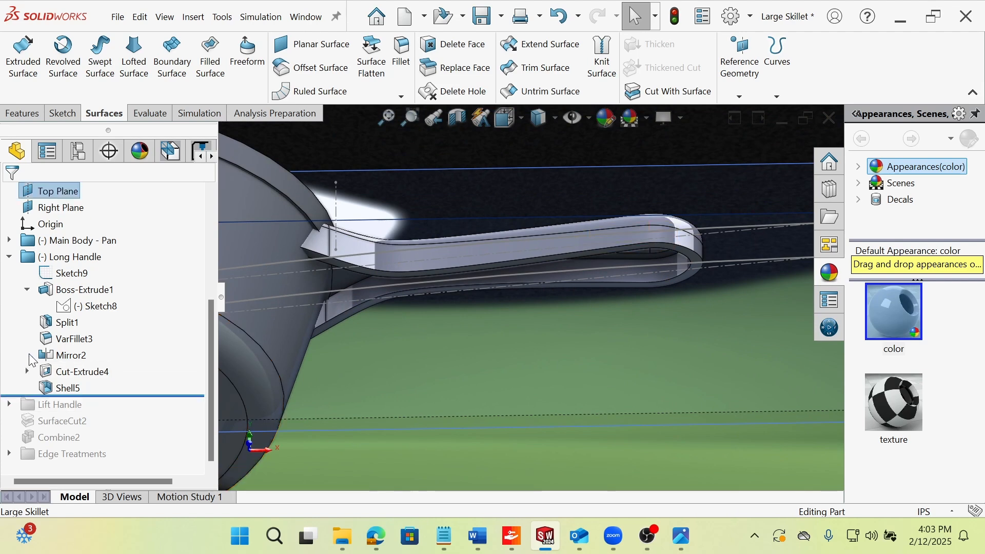
click(28, 291)
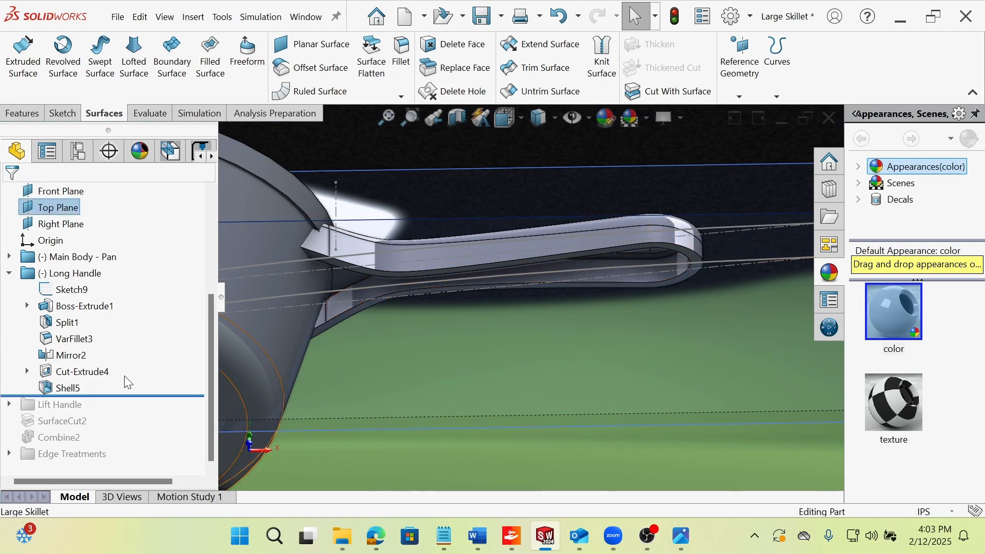
Roll the history forward past the Lift Handle folder, expand it and inspect the lift handle on the whole skillet.
drag(113, 398, 105, 408)
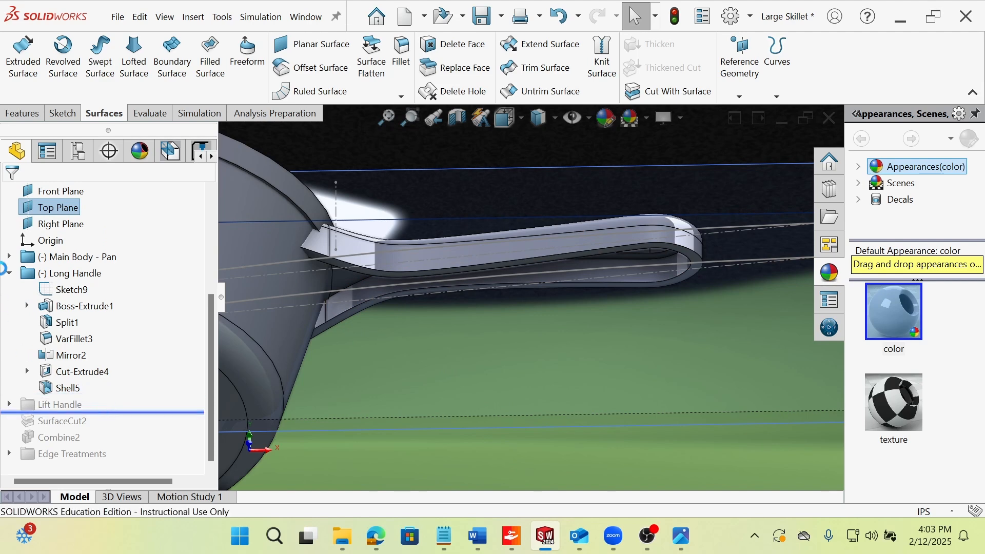
click(10, 404)
scroll(342, 350, up, 5)
scroll(342, 347, up, 2)
middle_drag(381, 280, 332, 361)
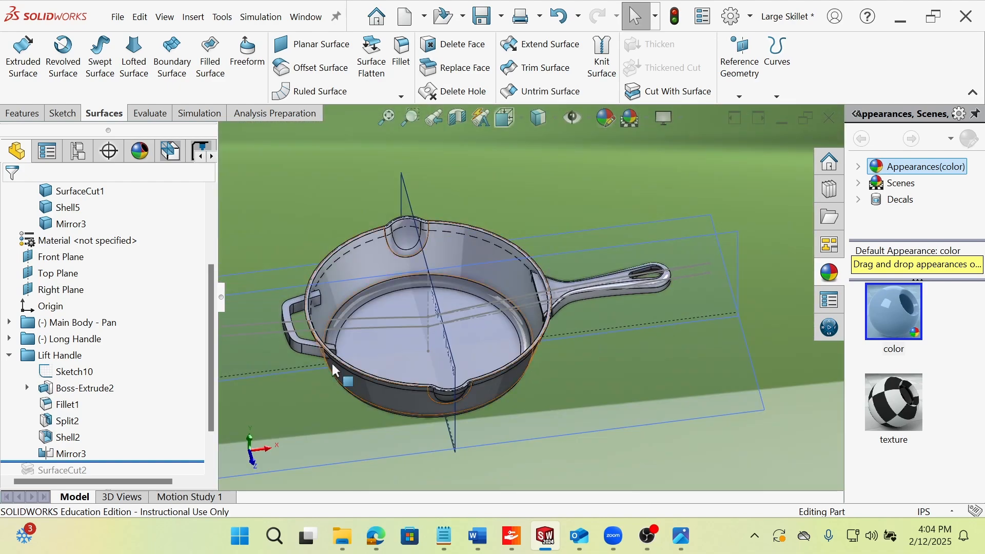
Roll the history back to just after Sketch10 in the Lift Handle folder and view the pan from the front.
scroll(330, 354, down, 6)
drag(121, 458, 121, 378)
scroll(513, 338, up, 3)
middle_drag(509, 333, 500, 253)
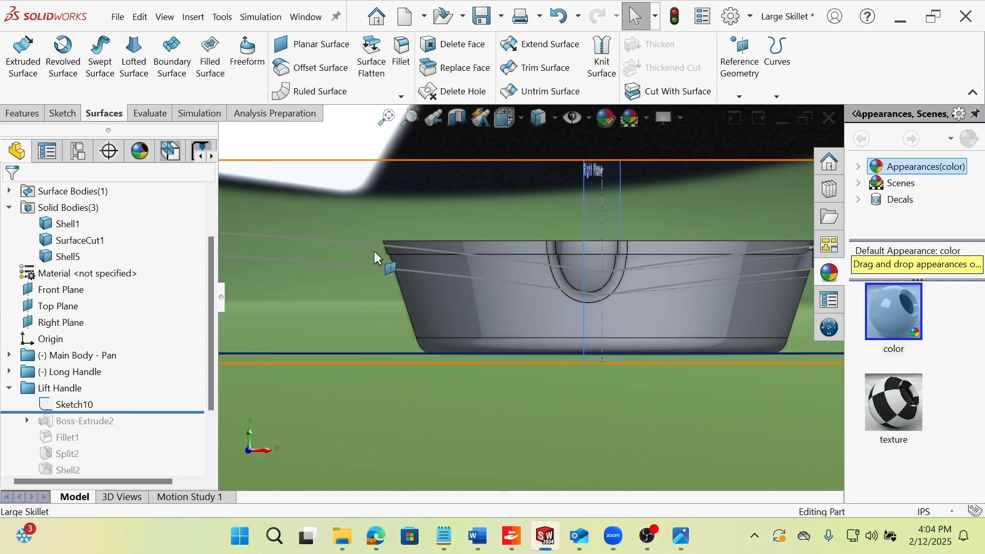
scroll(536, 300, up, 2)
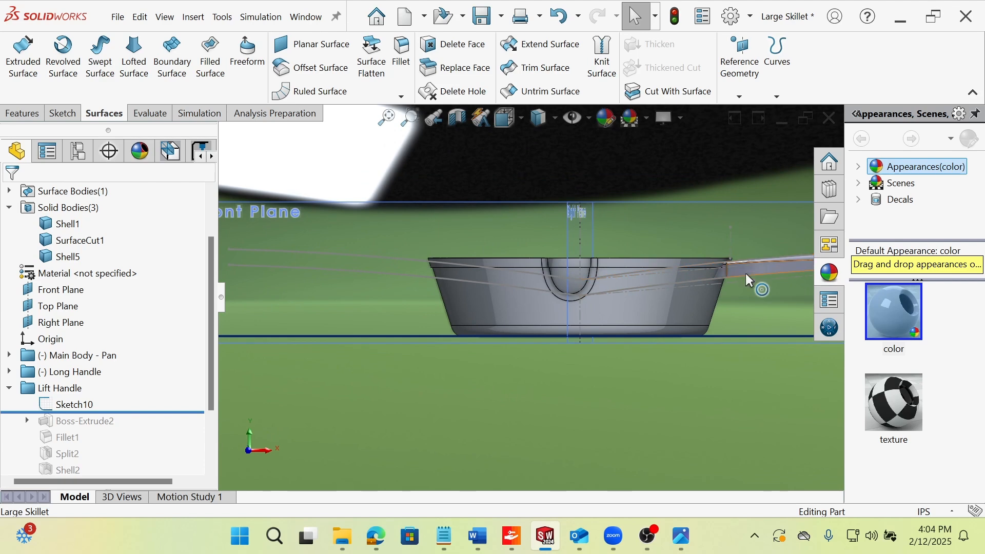
Open Sketch10 for editing, examine its two curves running across the Front Plane, and exit the sketch.
click(71, 404)
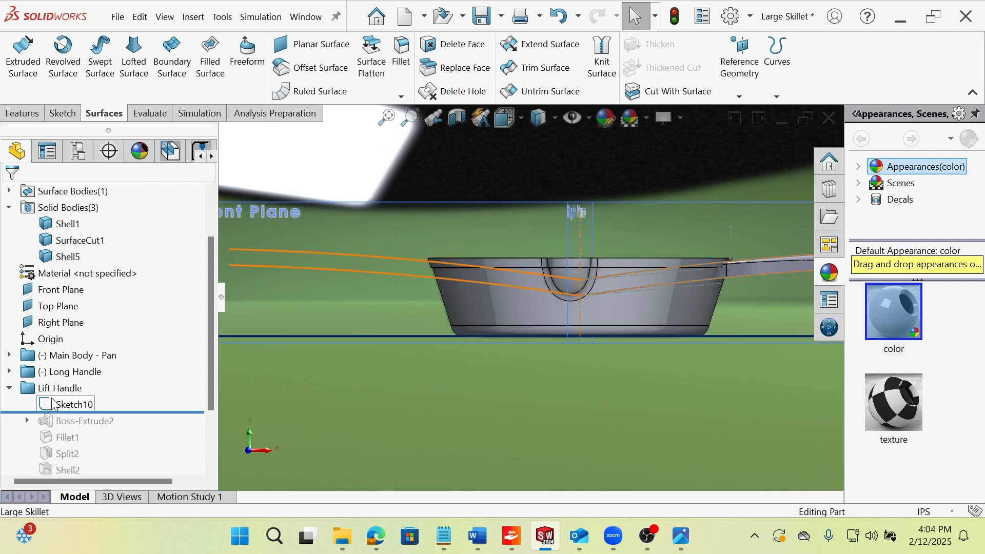
click(66, 358)
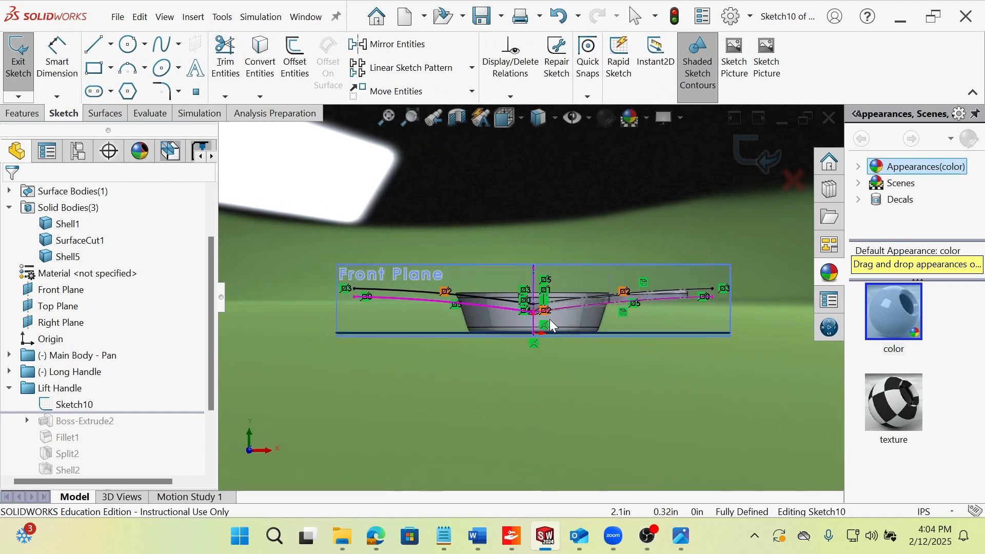
scroll(544, 282, down, 2)
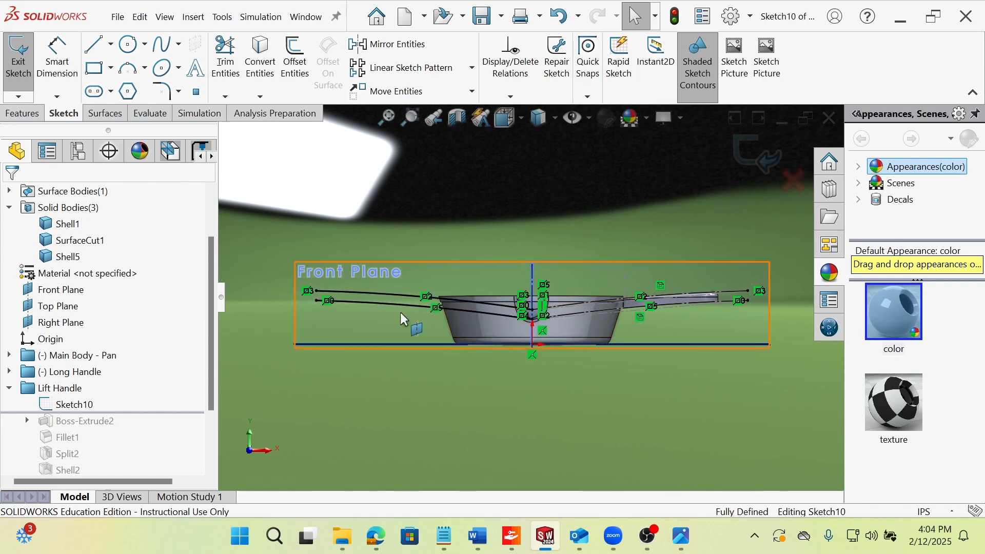
scroll(516, 312, down, 2)
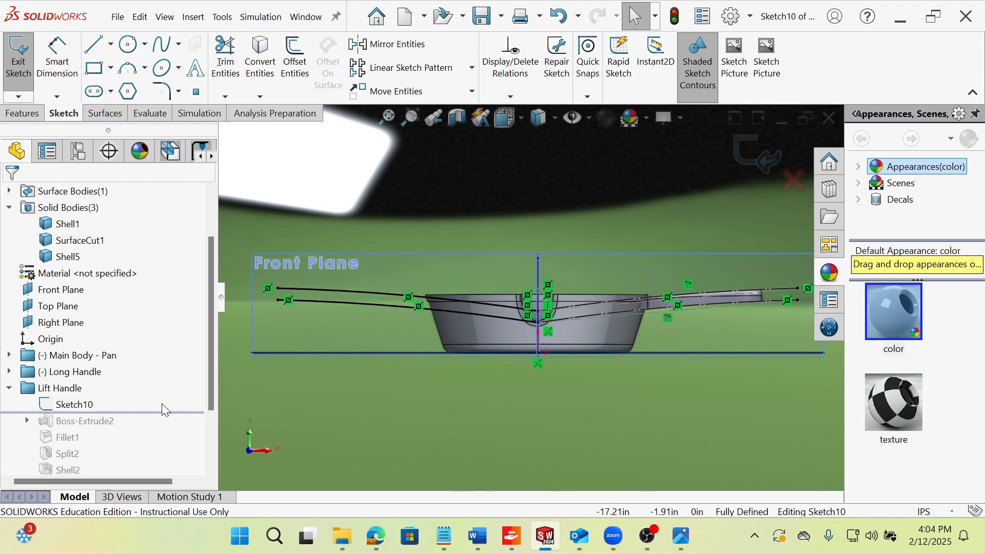
click(18, 56)
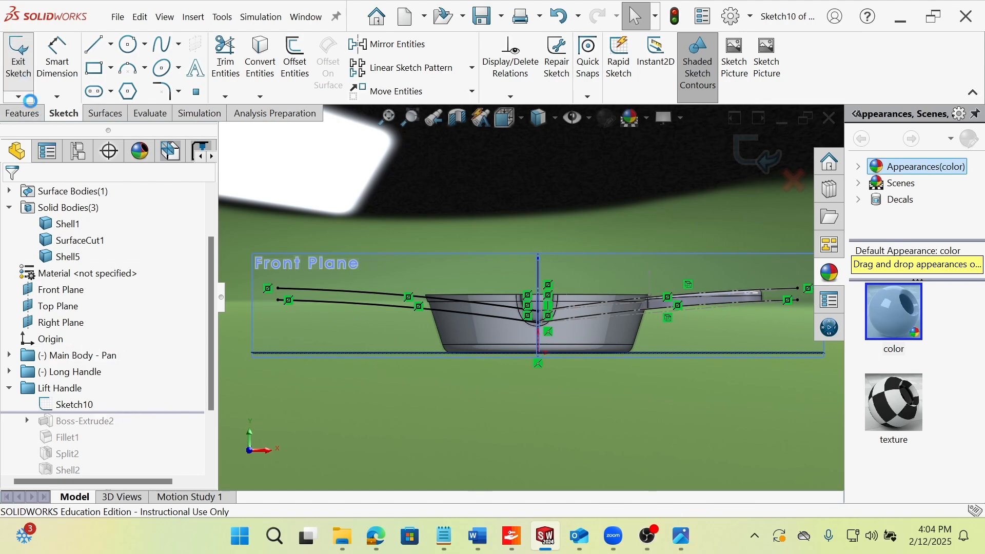
click(104, 113)
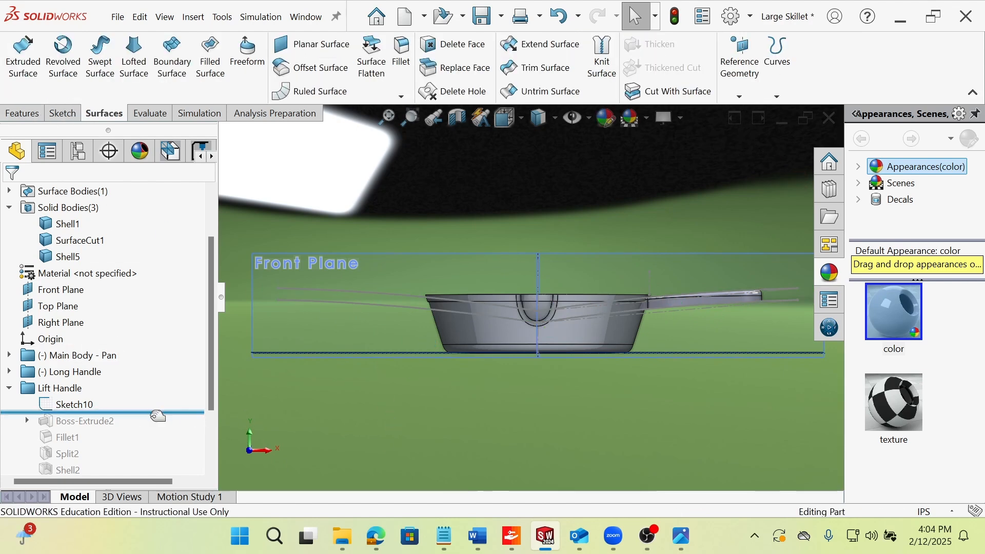
Roll the history forward past Boss-Extrude2 and select it to inspect the lift handle block and its dimensions.
drag(148, 411, 148, 445)
middle_drag(447, 307, 440, 431)
scroll(445, 277, down, 3)
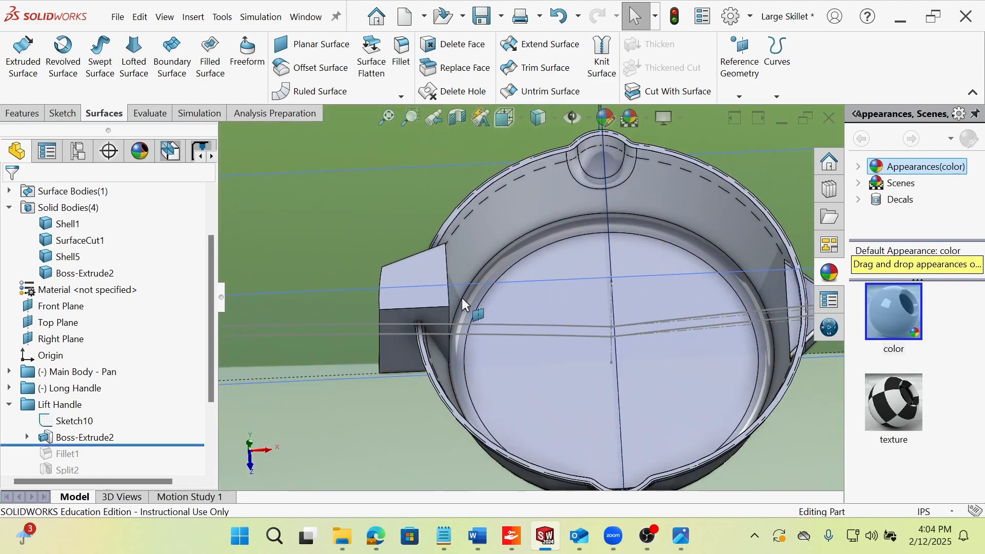
mouse_move(467, 327)
middle_down()
mouse_move(463, 402)
mouse_move(467, 358)
mouse_move(308, 400)
middle_up()
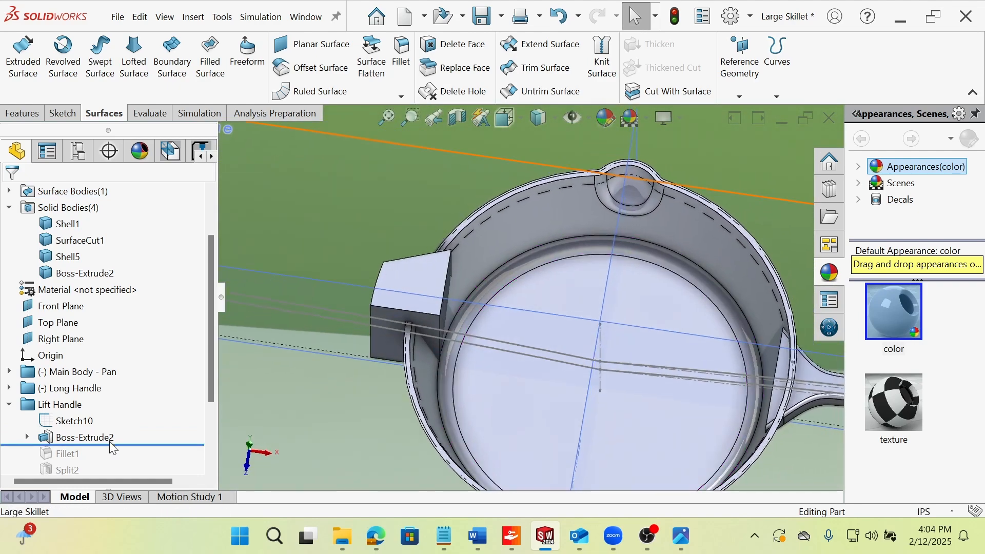
click(85, 437)
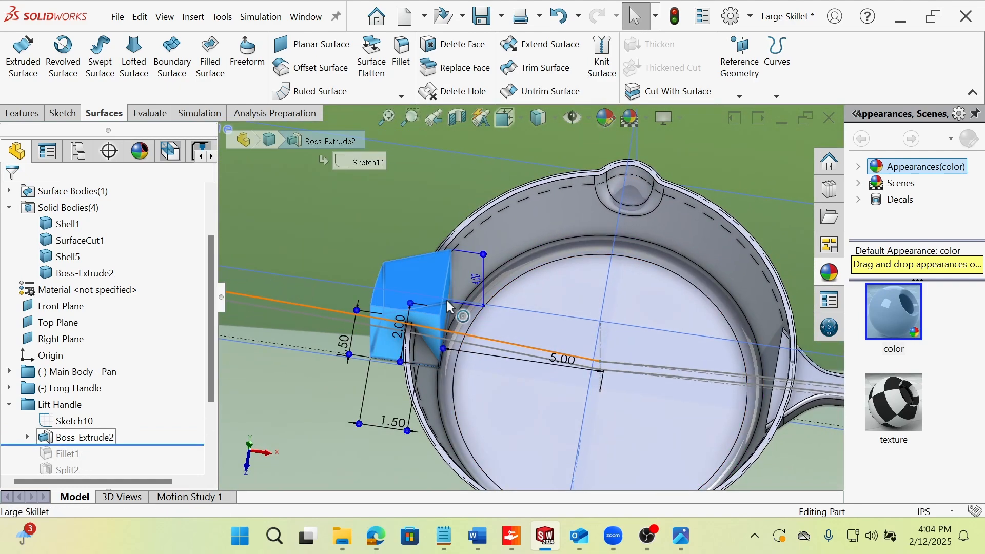
Open Sketch11 under Boss-Extrude2, examine the lift handle's half profile from the top and at an angle, and exit the sketch.
click(27, 437)
click(76, 454)
click(88, 409)
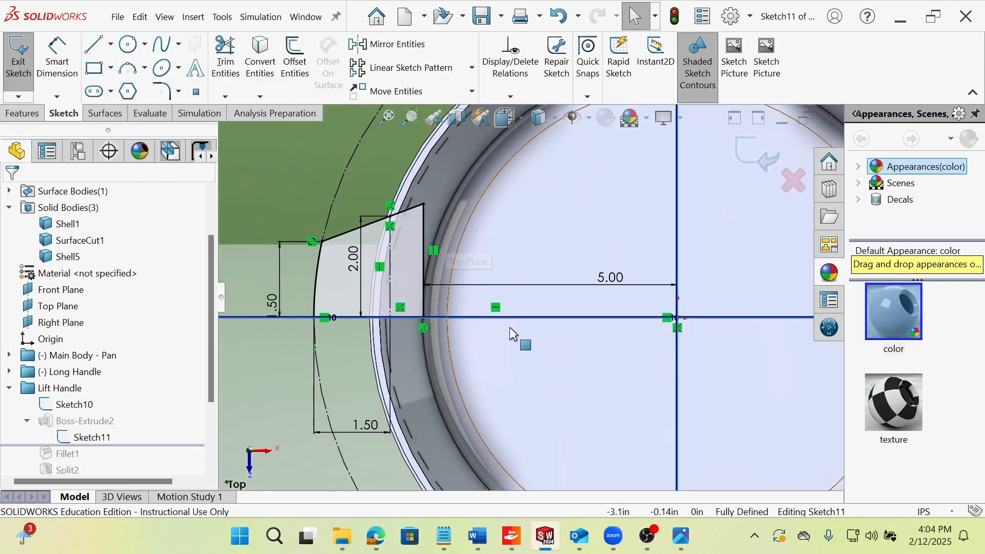
scroll(564, 320, up, 3)
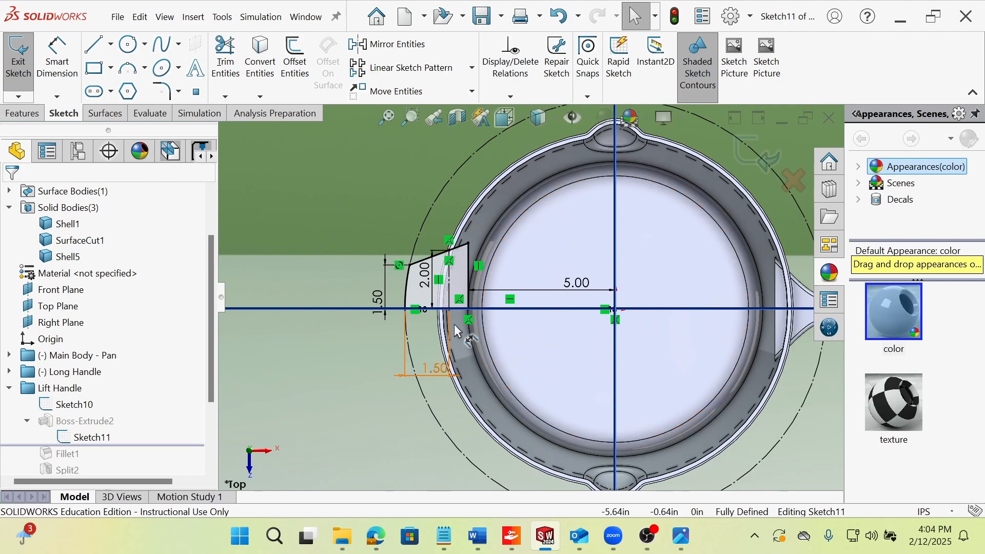
middle_drag(478, 353, 480, 300)
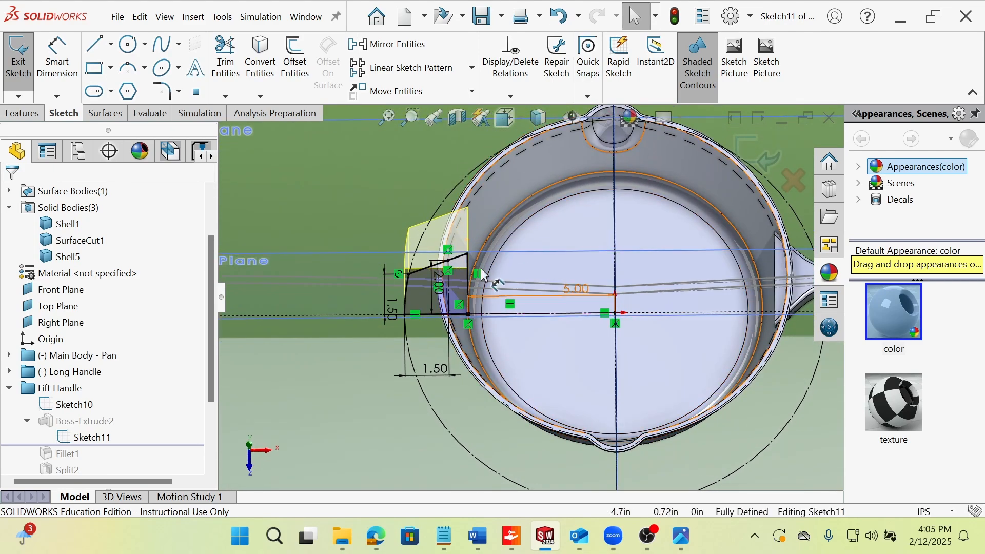
click(32, 85)
Select Sketch11 and compare its profile and dimensions with the extruded block from above.
middle_drag(414, 356, 393, 255)
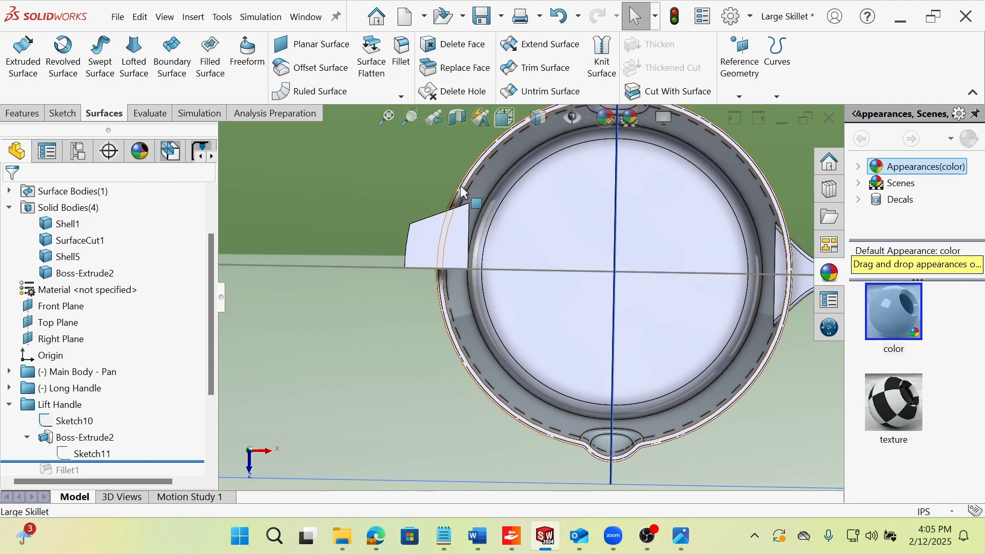
click(107, 454)
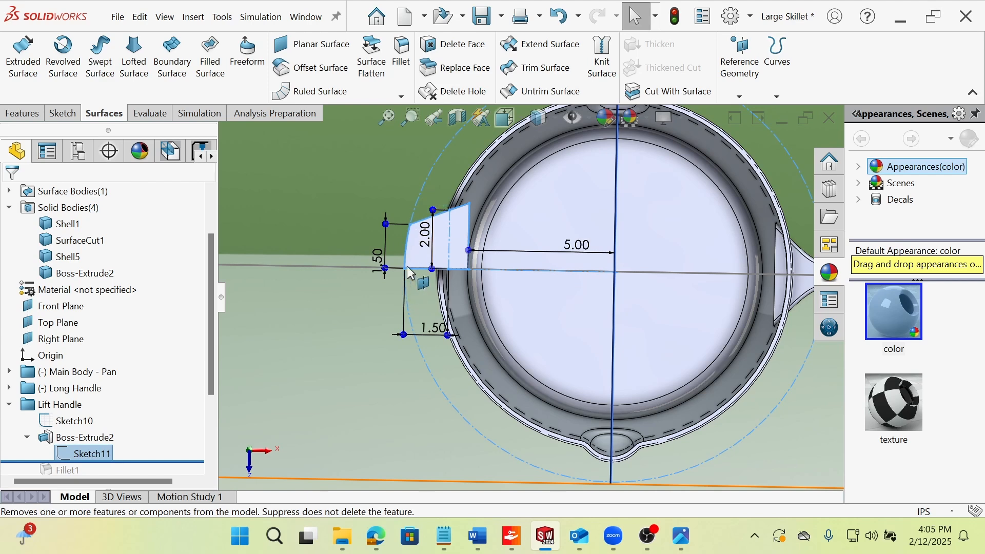
scroll(499, 235, up, 1)
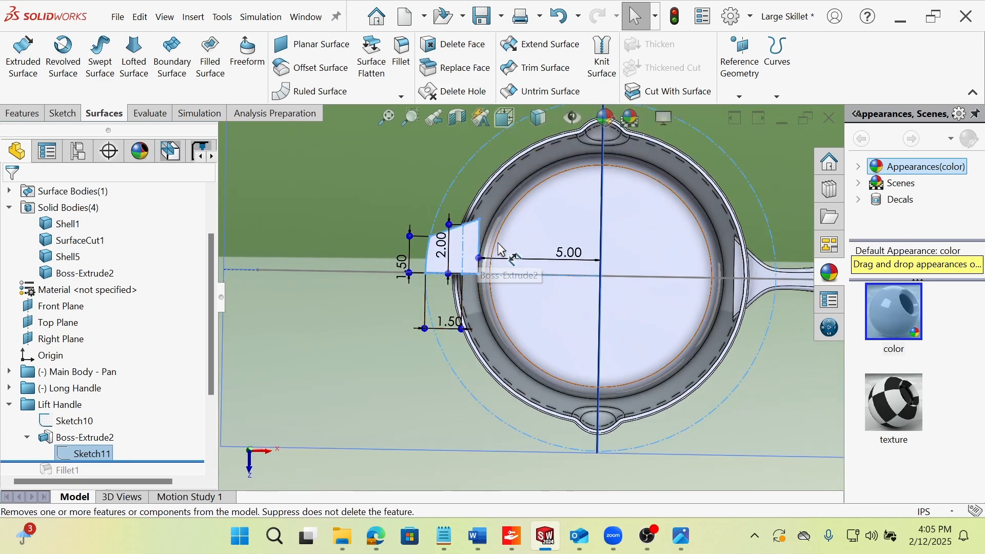
click(374, 337)
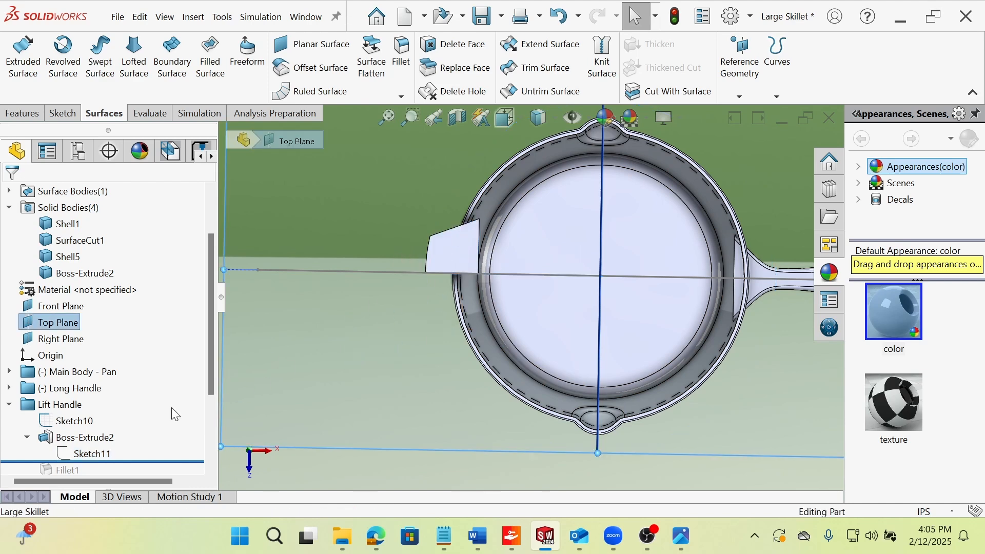
Roll the history forward past Fillet1 and inspect the rounded vertical edge of the lift handle block.
scroll(152, 408, down, 2)
drag(134, 363, 134, 380)
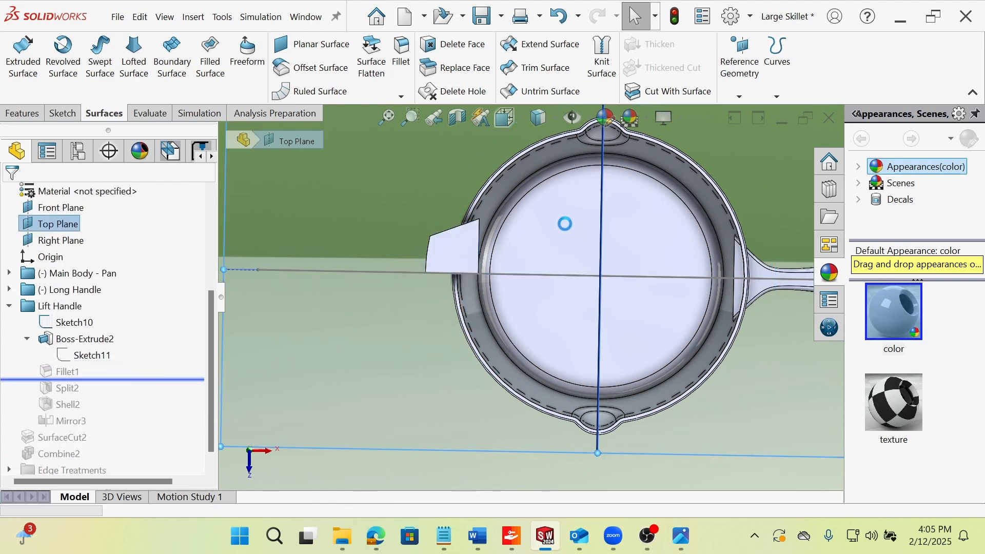
middle_drag(460, 265, 447, 311)
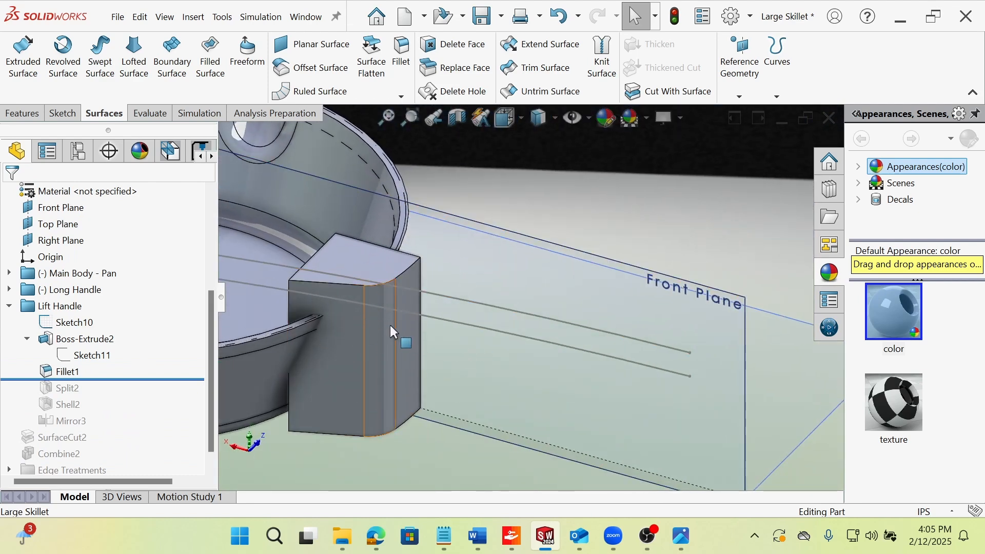
scroll(494, 168, up, 3)
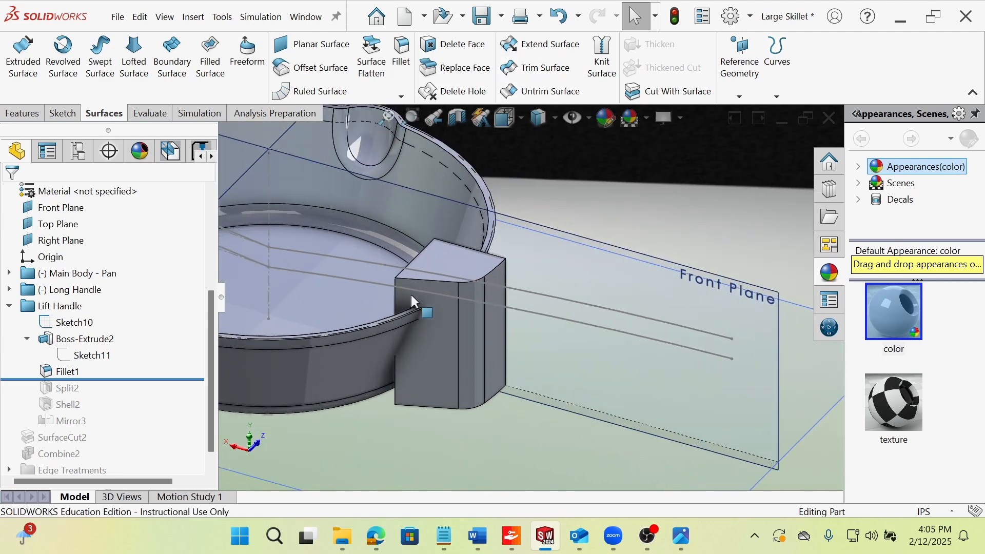
scroll(411, 295, down, 3)
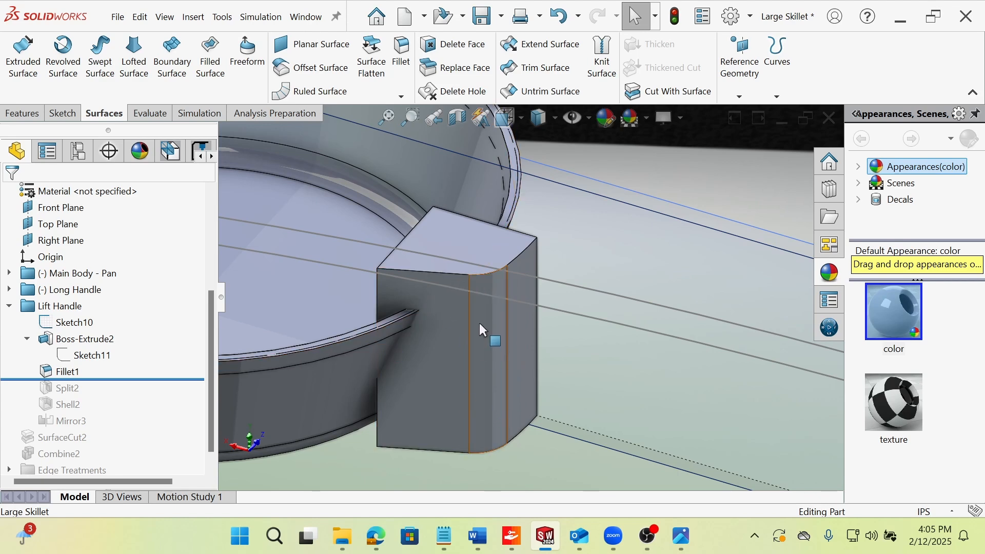
middle_drag(482, 328, 437, 340)
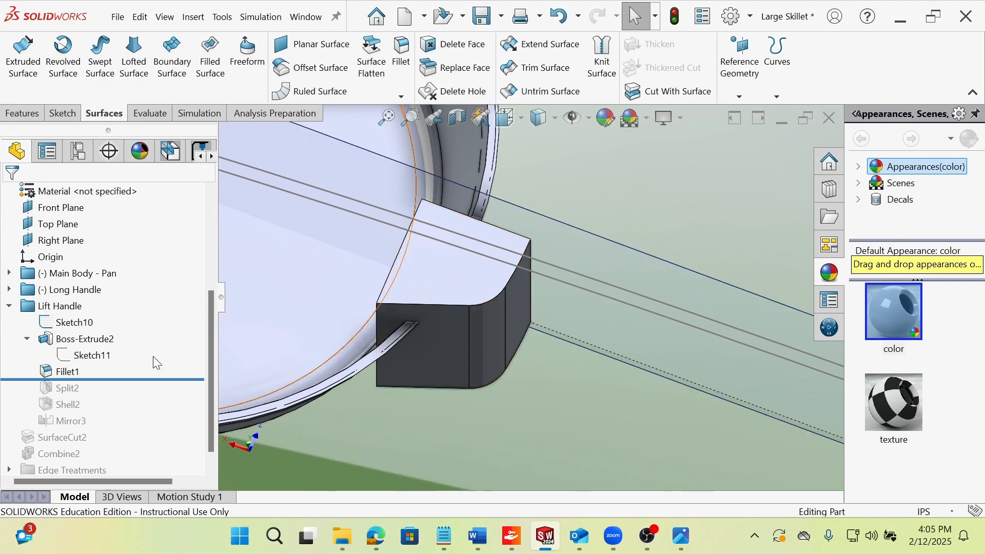
Roll the history forward past Split2 and highlight Sketch10's curves against the trimmed lift handle block from the front.
drag(144, 382, 70, 393)
click(69, 390)
middle_drag(529, 301, 618, 310)
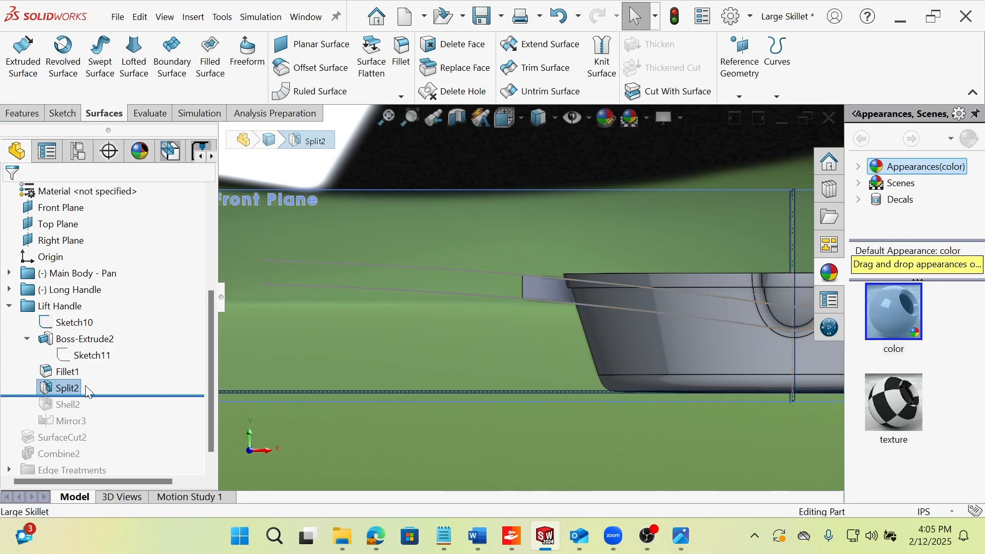
click(70, 324)
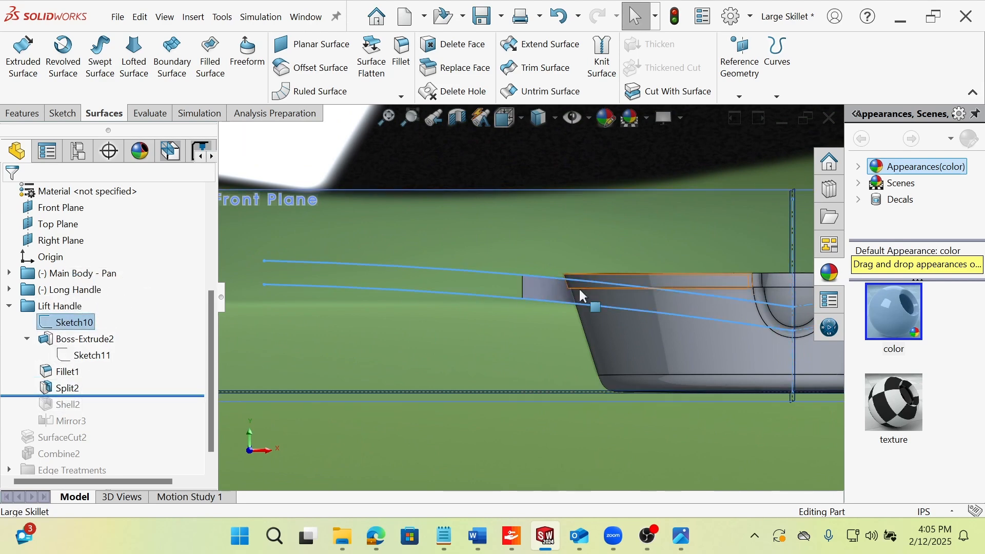
Examine how Sketch10's upper and lower curves bound the split lift handle block, selecting the lower curve for comparison.
scroll(579, 289, down, 2)
click(464, 350)
click(469, 429)
scroll(477, 360, down, 1)
mouse_move(478, 360)
middle_down()
mouse_move(458, 341)
mouse_move(447, 261)
mouse_move(545, 233)
mouse_move(510, 279)
mouse_move(510, 226)
mouse_move(494, 216)
middle_up()
scroll(560, 318, up, 7)
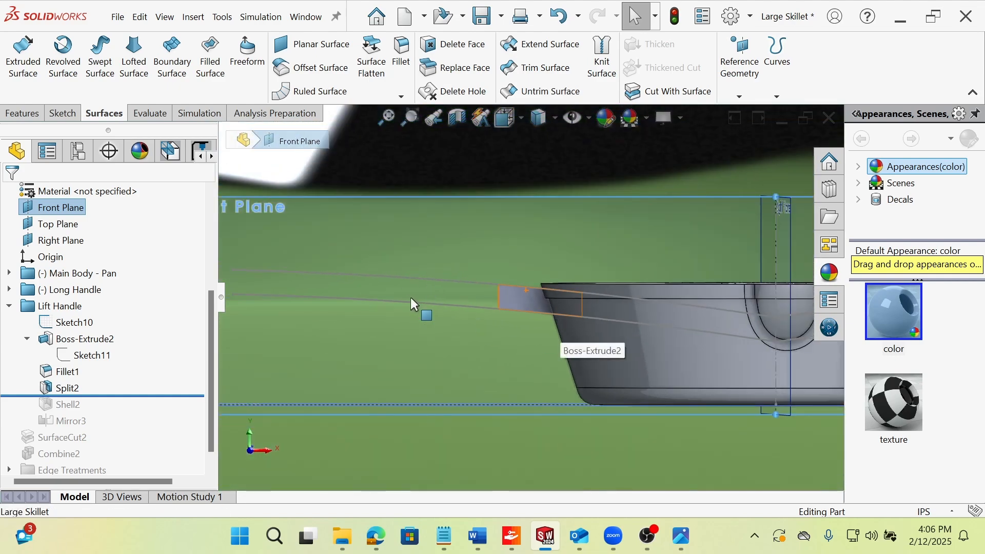
click(414, 303)
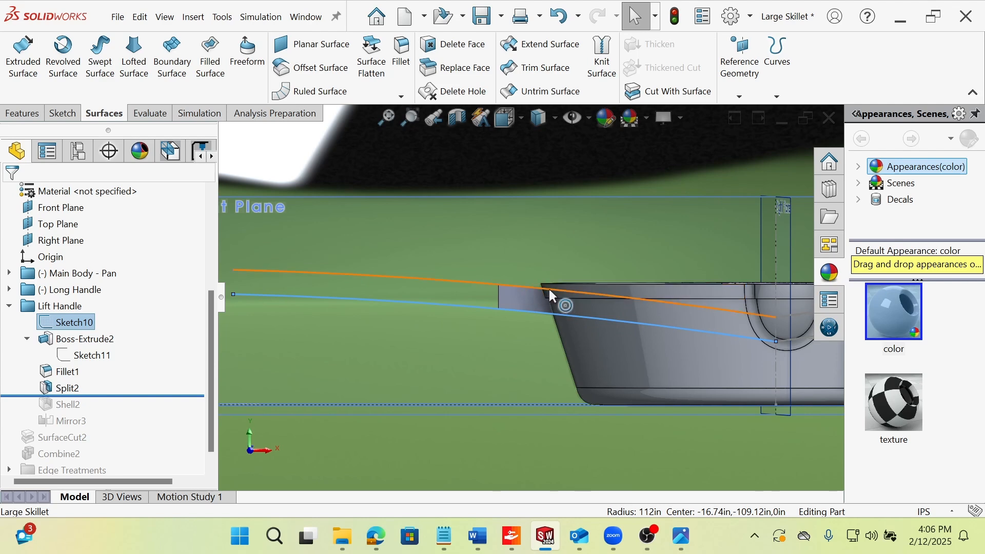
click(530, 343)
click(549, 458)
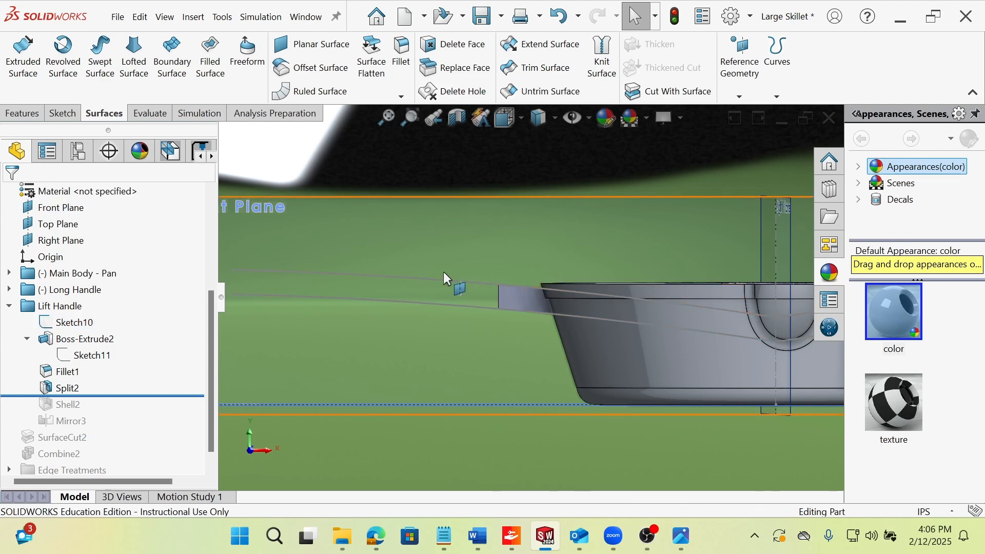
Roll the history forward past Shell2 and inspect the shelled half of the lift handle at the pan's rim.
drag(116, 398, 117, 412)
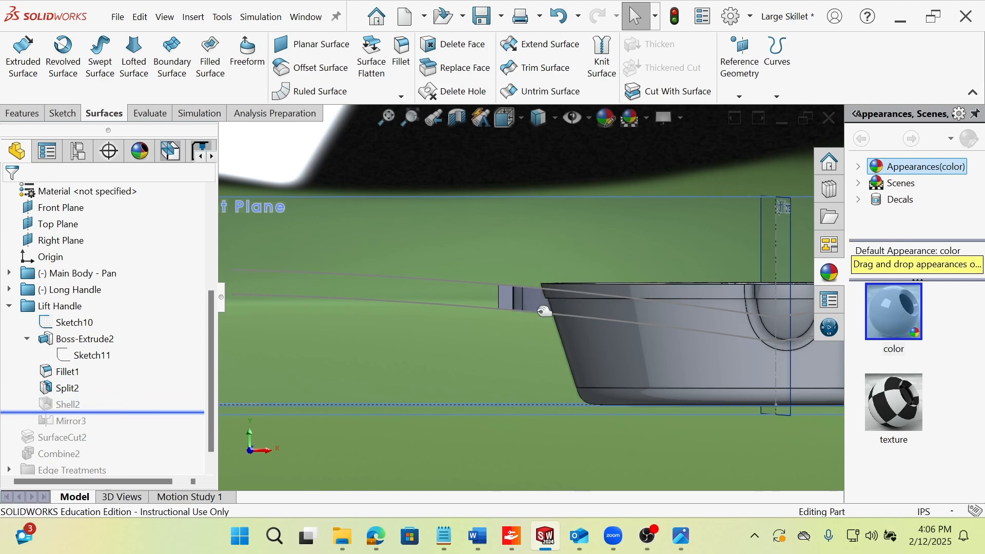
middle_drag(556, 281, 584, 350)
scroll(571, 293, down, 3)
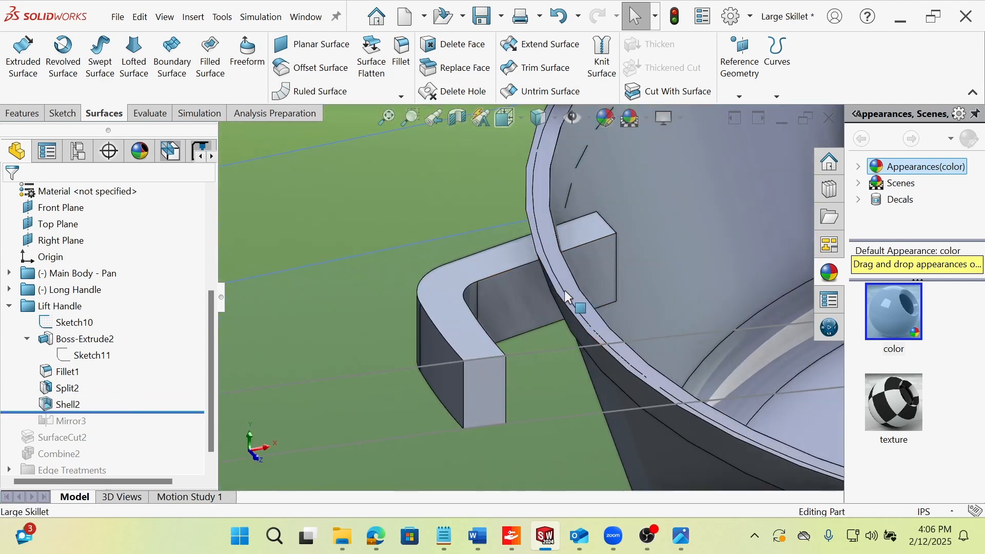
Open Shell2's definition, examine the faces removed from the lift handle block from several sides, and close it.
middle_drag(565, 291, 529, 307)
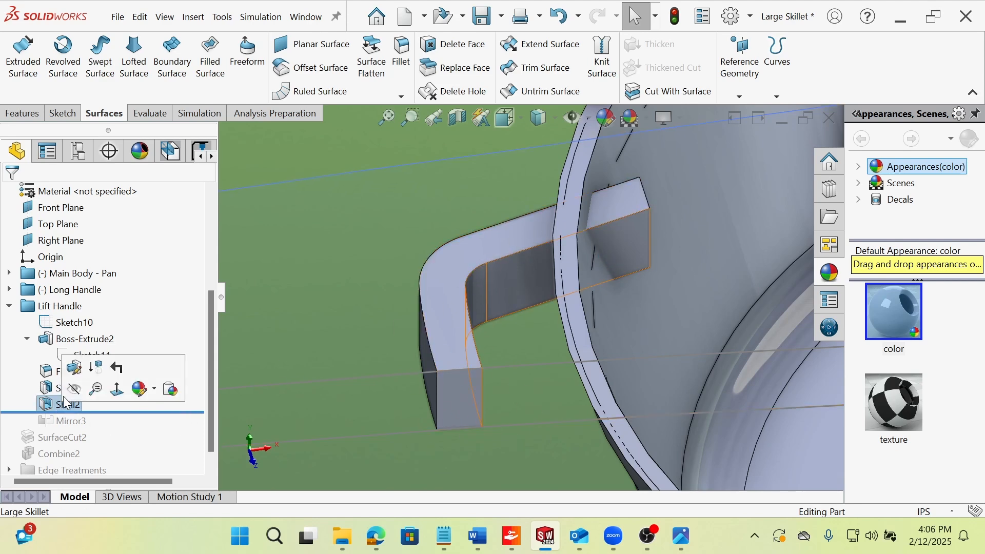
click(74, 367)
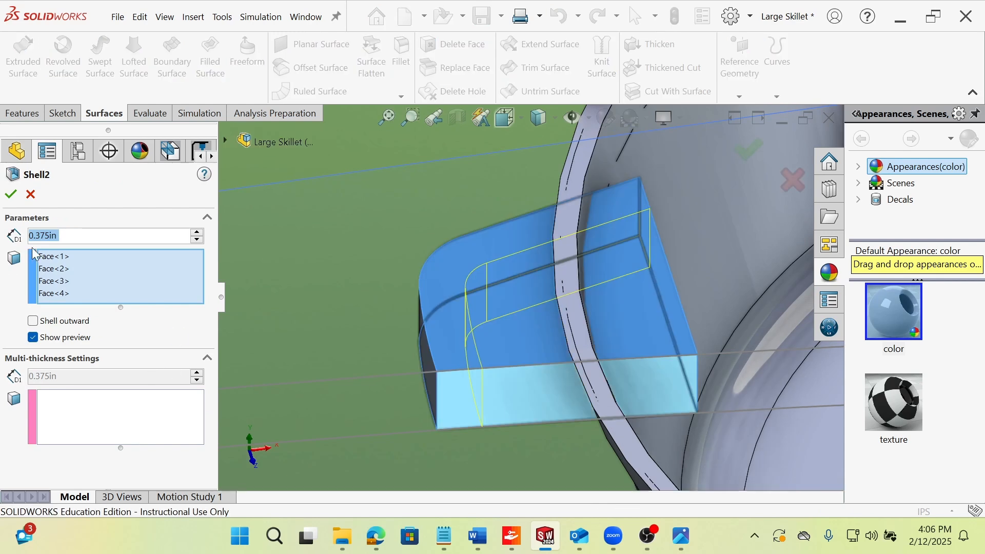
middle_drag(492, 313, 484, 290)
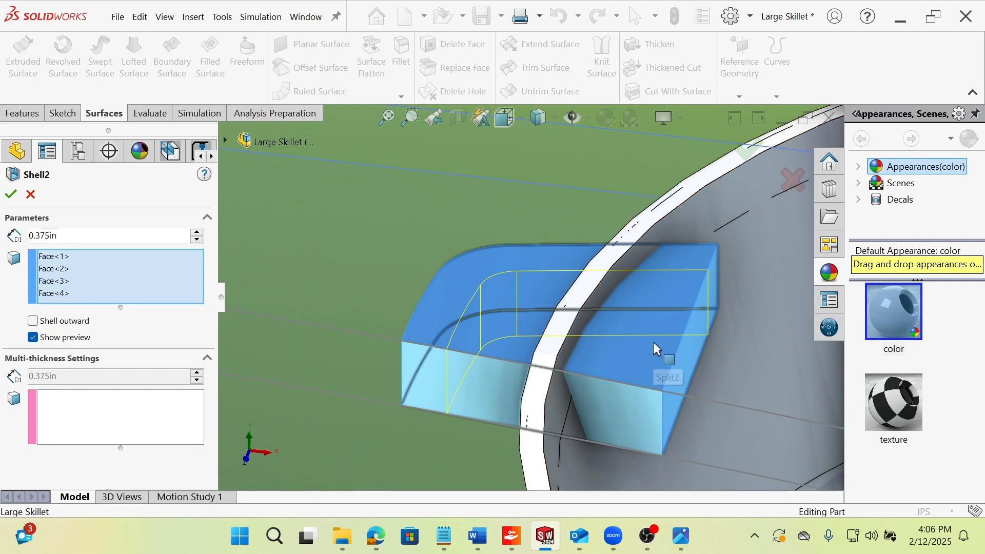
middle_drag(582, 409, 369, 415)
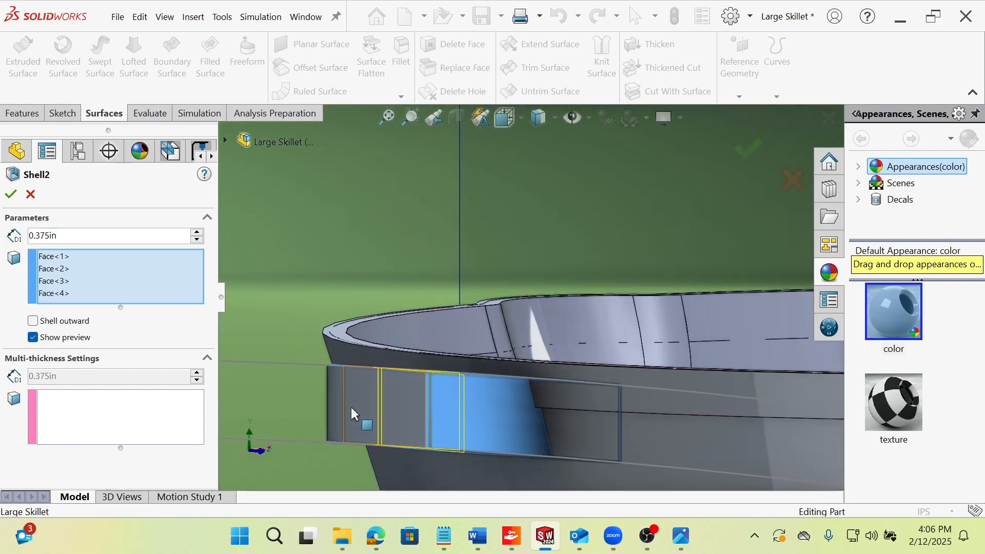
middle_drag(516, 385, 449, 321)
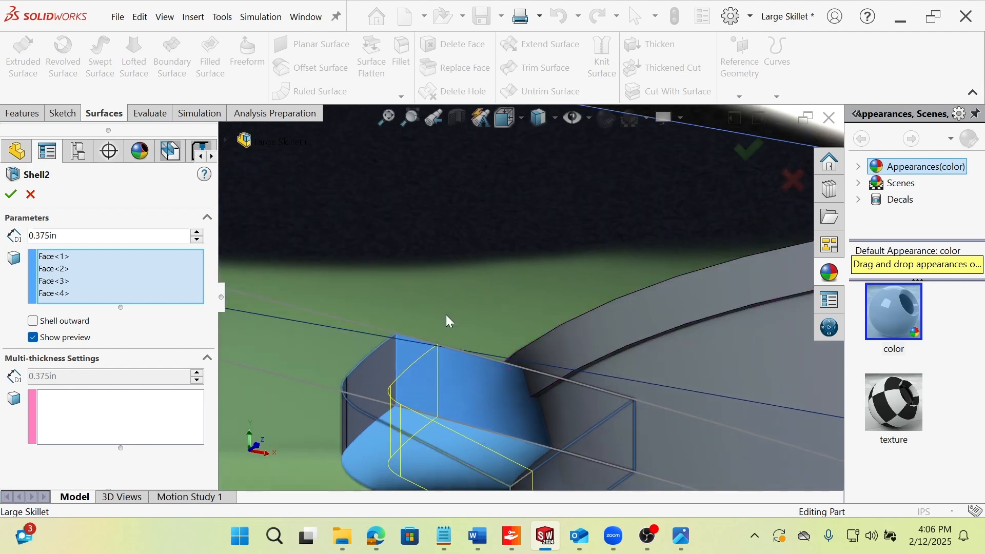
scroll(515, 377, up, 2)
middle_drag(513, 379, 469, 461)
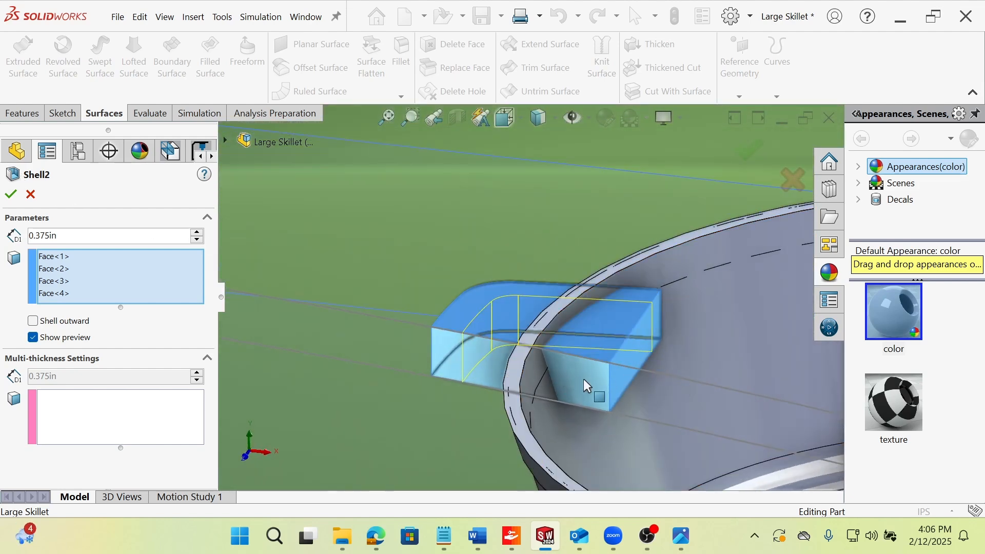
mouse_move(522, 385)
middle_down()
mouse_move(545, 253)
mouse_move(517, 377)
middle_up()
click(12, 194)
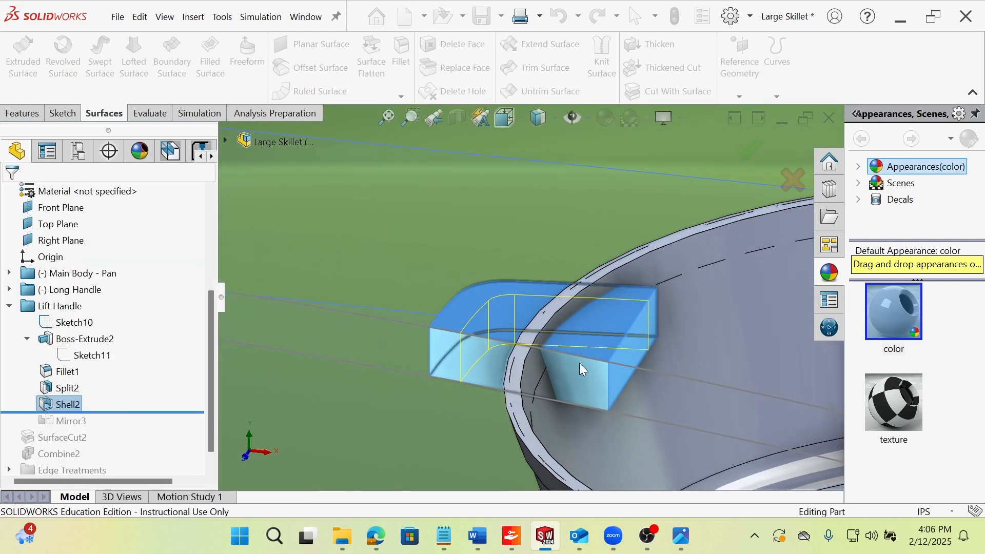
Select the Front Plane and examine the half lift handle's position relative to it, from the front and from above.
scroll(559, 331, up, 3)
middle_drag(559, 331, 587, 322)
click(450, 427)
middle_drag(477, 340, 499, 353)
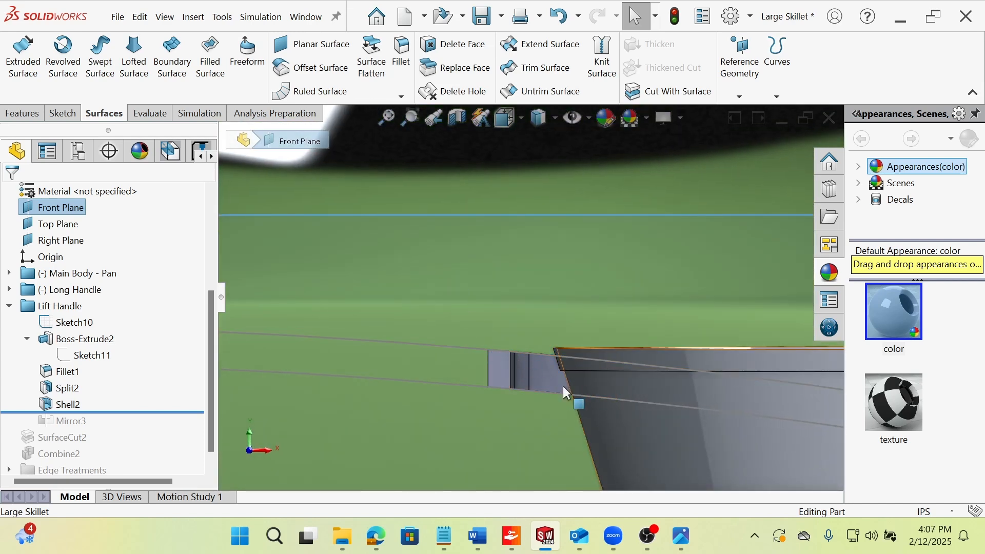
scroll(562, 387, up, 4)
middle_drag(550, 407, 590, 451)
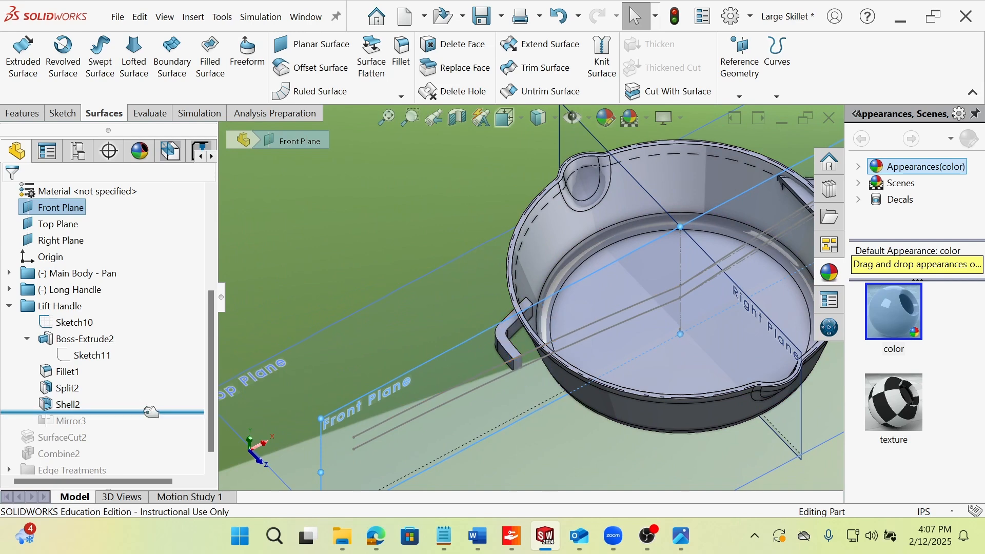
Roll the history forward past Mirror3 and inspect the mirrored lift handle on the pan.
drag(151, 412, 147, 428)
middle_drag(638, 390, 417, 367)
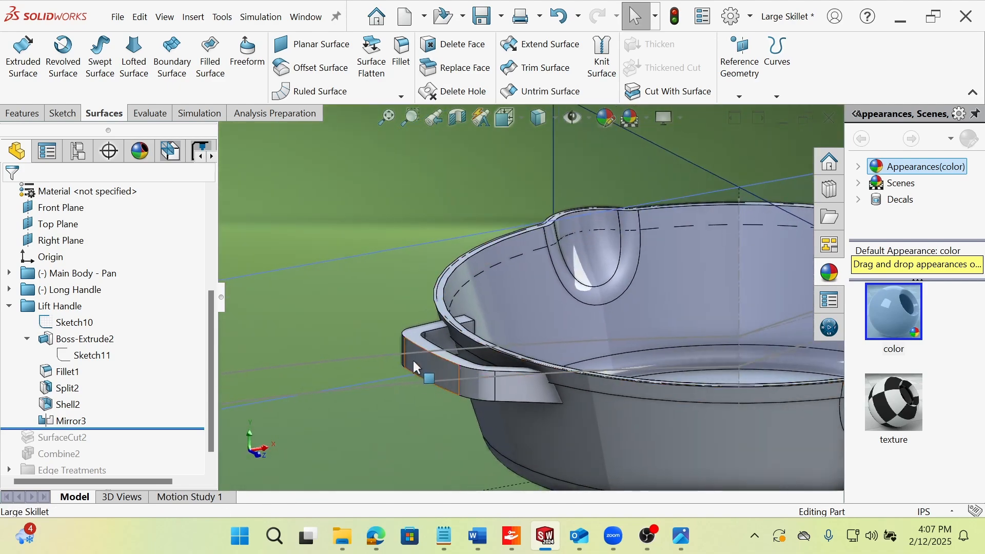
mouse_move(496, 383)
middle_down()
mouse_move(474, 413)
mouse_move(446, 392)
mouse_move(492, 405)
mouse_move(507, 398)
middle_up()
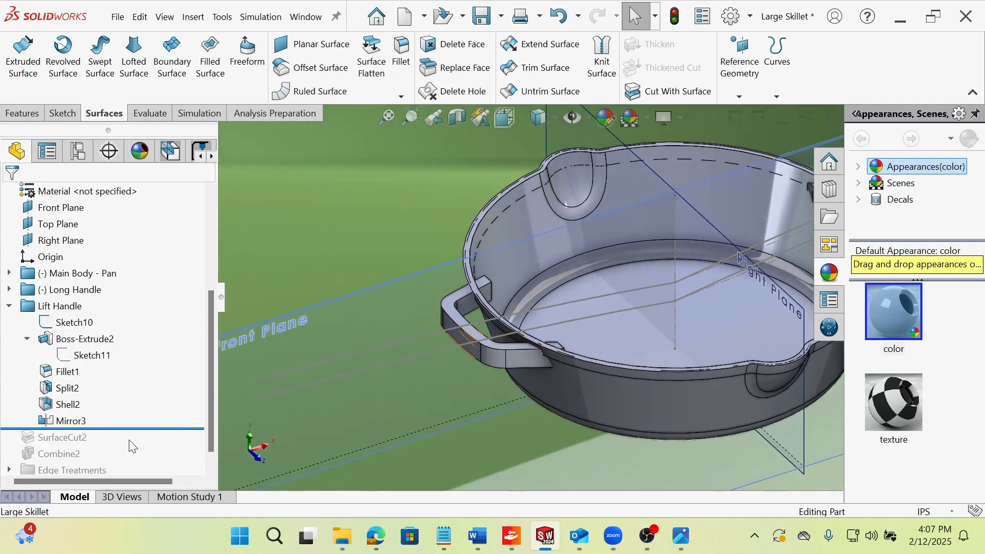
scroll(614, 352, up, 4)
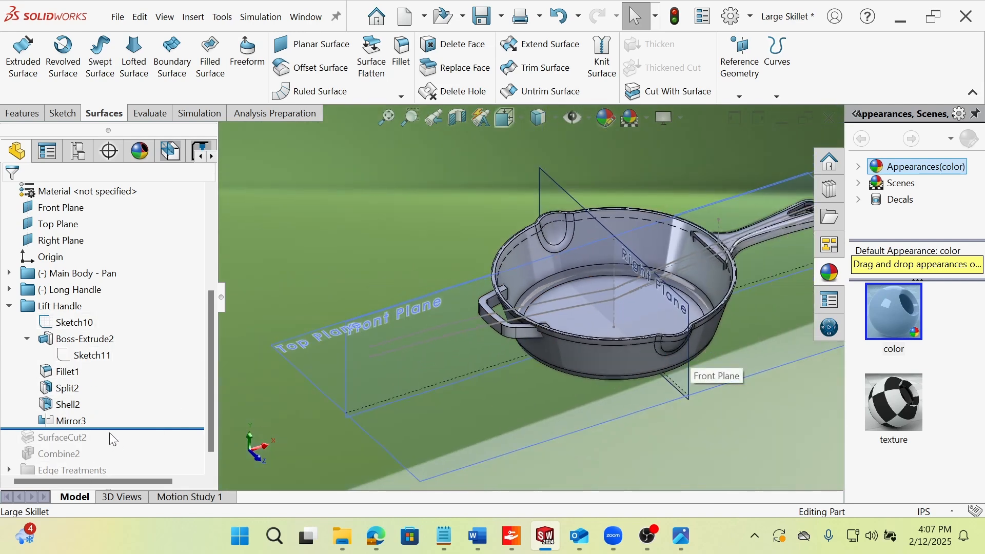
Highlight the Surface-Offset1 surface body and inspect how it follows the pan wall around the protruding lift handle ends.
scroll(650, 203, down, 1)
scroll(116, 283, up, 3)
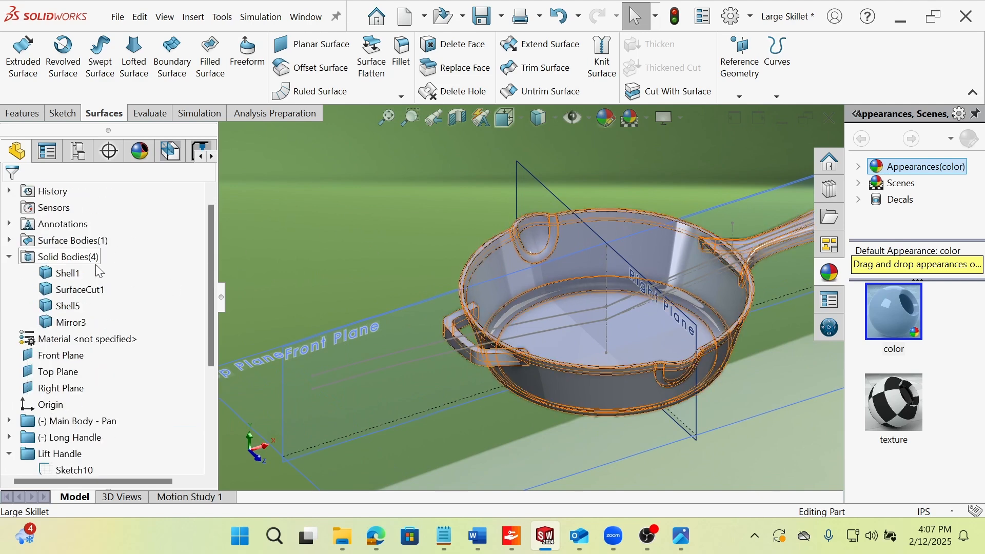
click(92, 258)
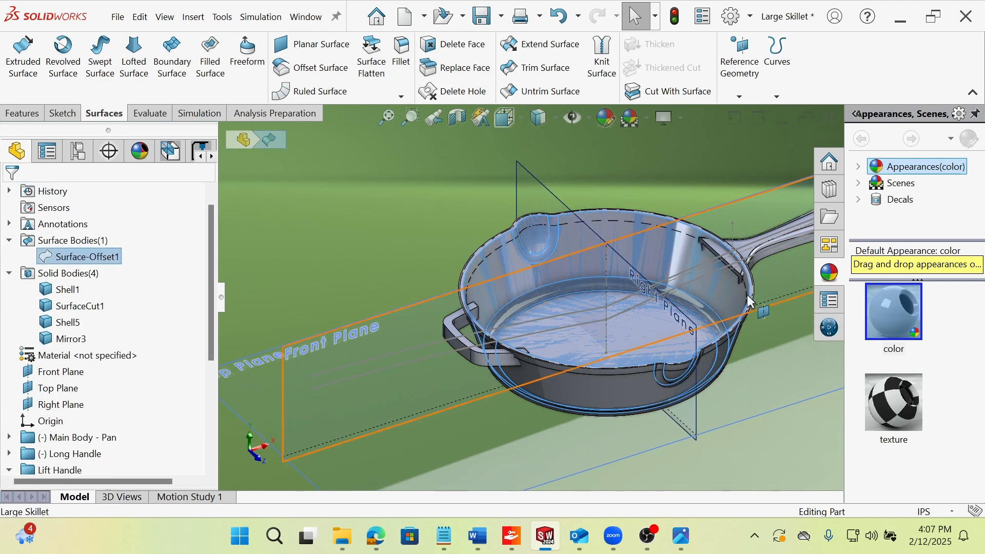
scroll(528, 287, down, 3)
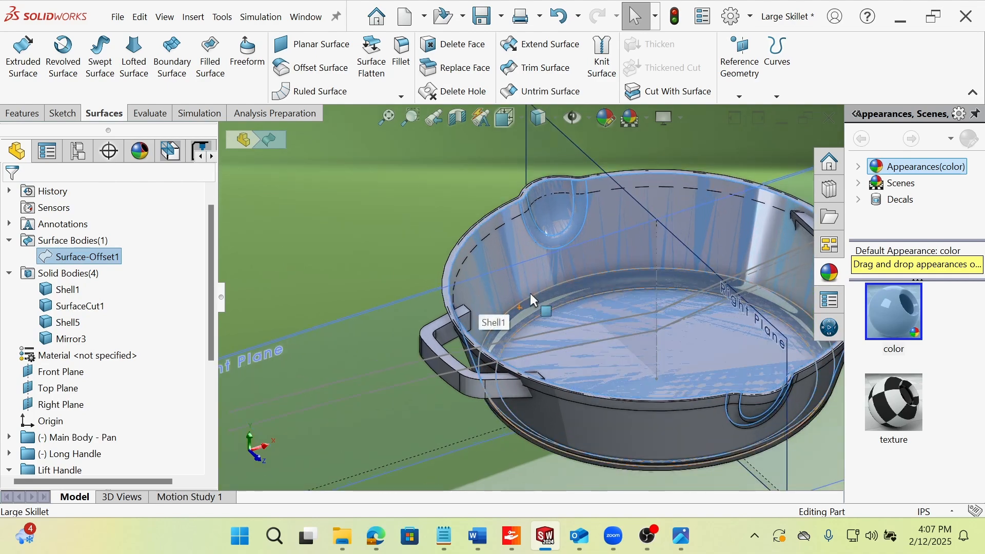
middle_drag(495, 336, 328, 308)
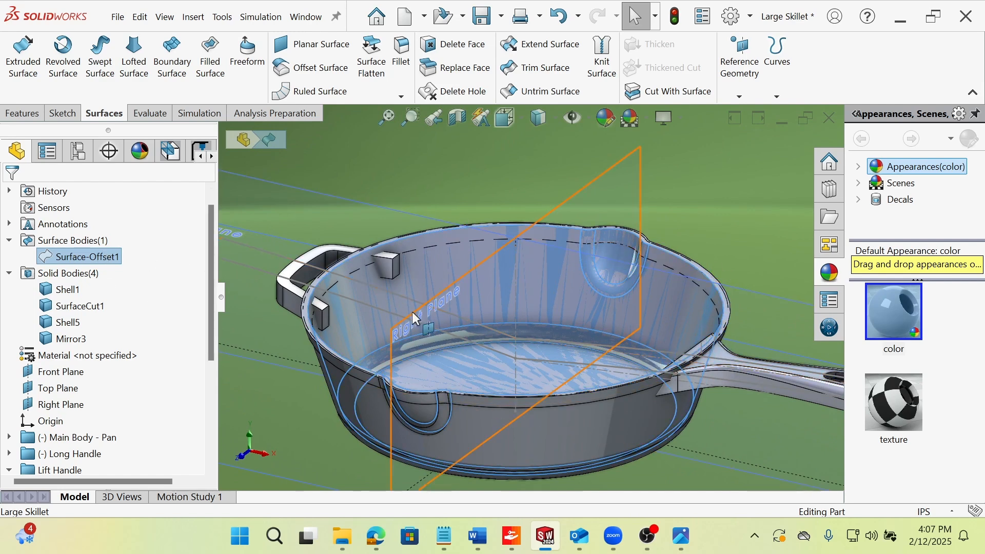
middle_drag(411, 312, 455, 296)
Collapse the Lift Handle folder, clear the selection, and roll the history forward past SurfaceCut2.
drag(212, 272, 209, 371)
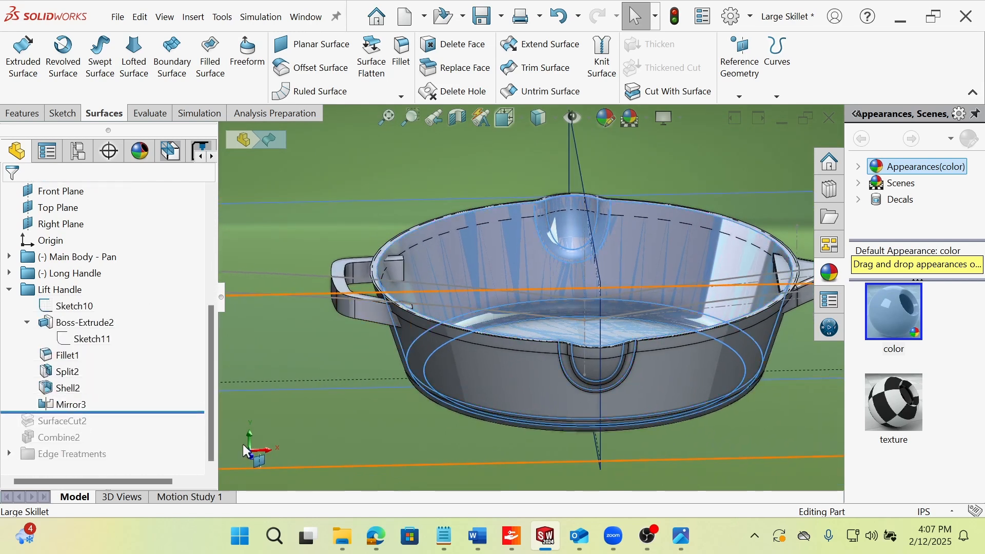
click(10, 289)
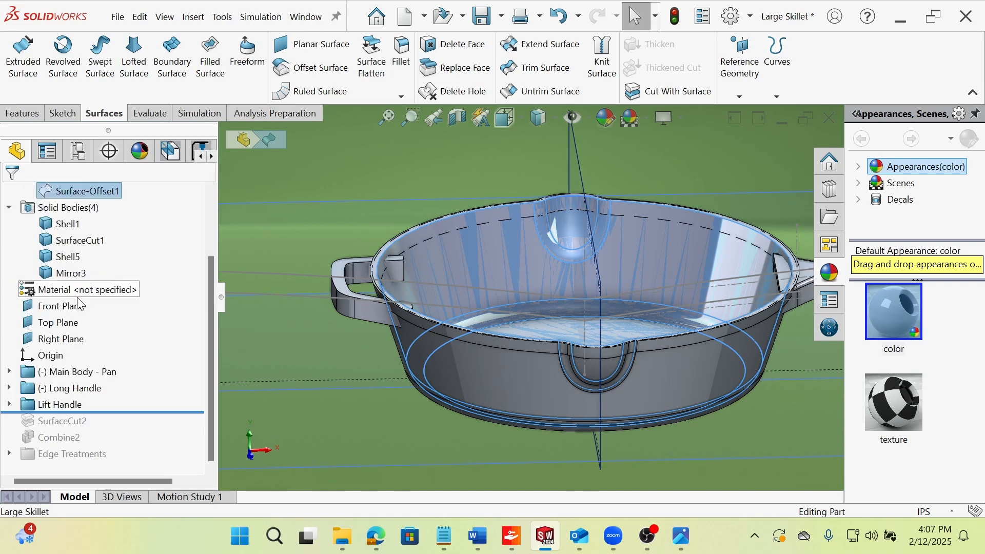
click(238, 236)
scroll(766, 268, down, 1)
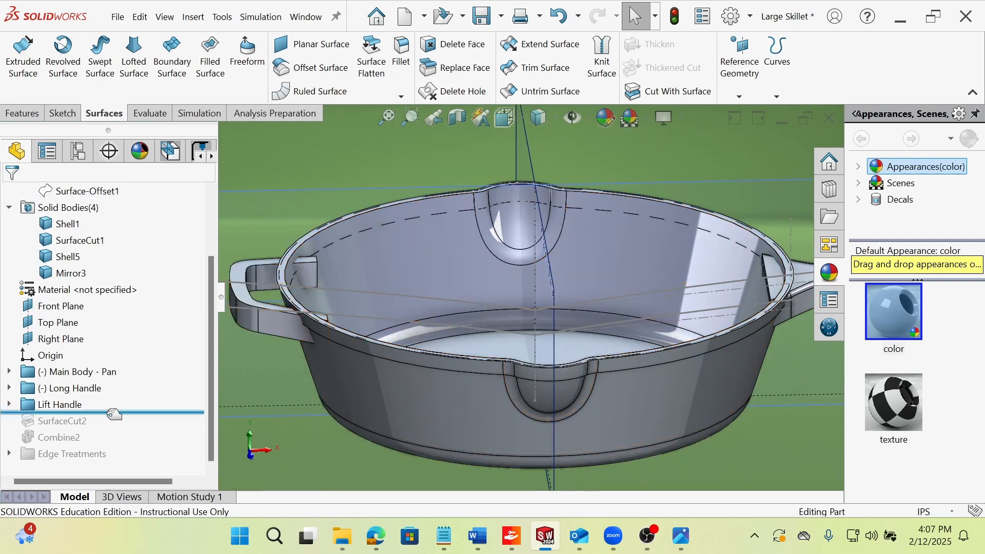
drag(114, 415, 103, 427)
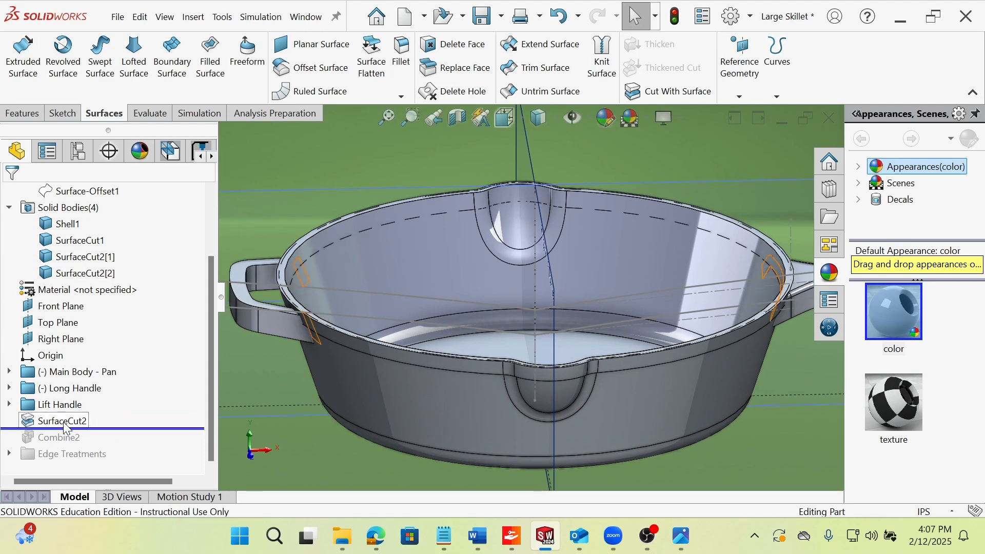
Hide the SurfaceCut1 and Shell1 pan bodies to isolate the two trimmed handles.
right_click(400, 354)
click(433, 121)
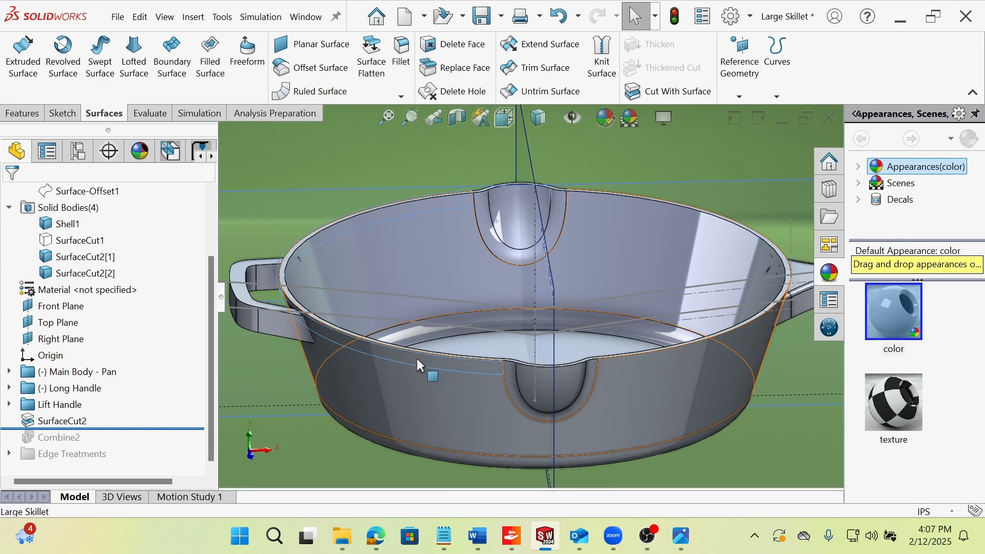
right_click(418, 360)
click(428, 102)
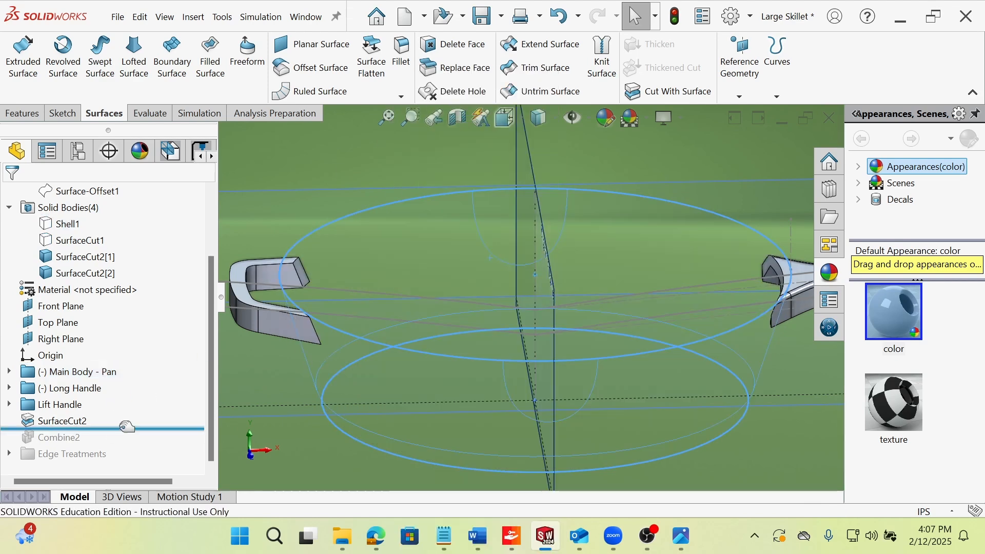
Roll the history back before SurfaceCut2 and show the Surface-Offset1 surface body.
drag(127, 427, 126, 412)
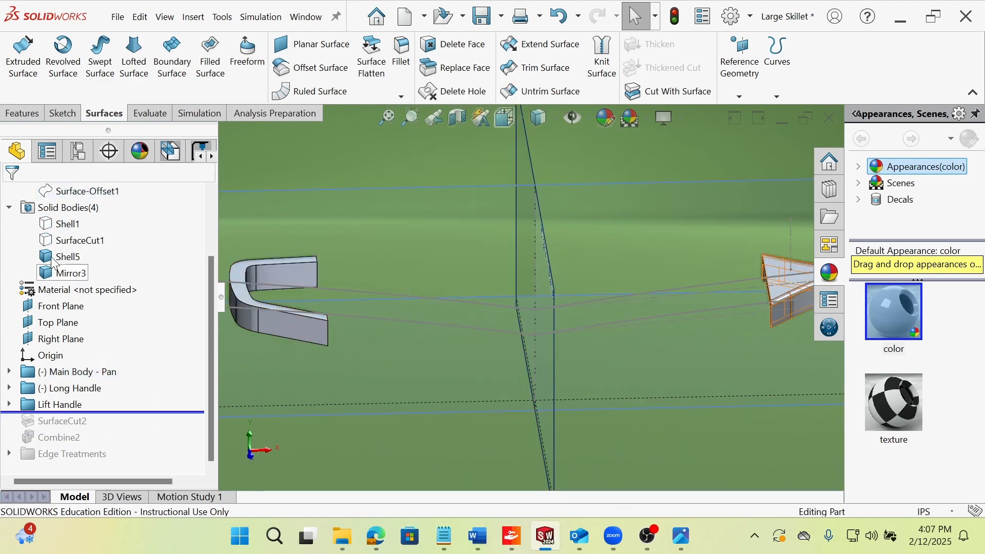
click(79, 191)
click(90, 151)
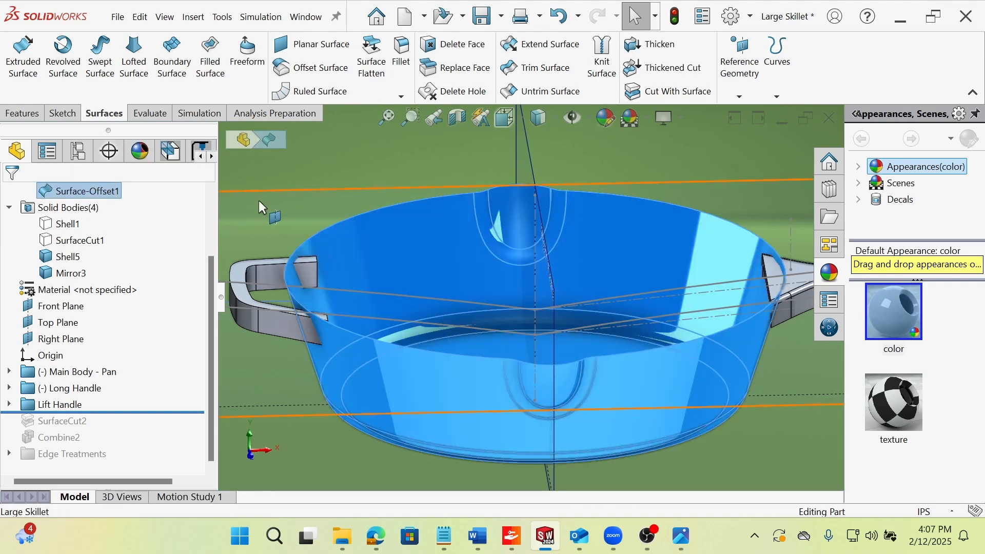
click(258, 200)
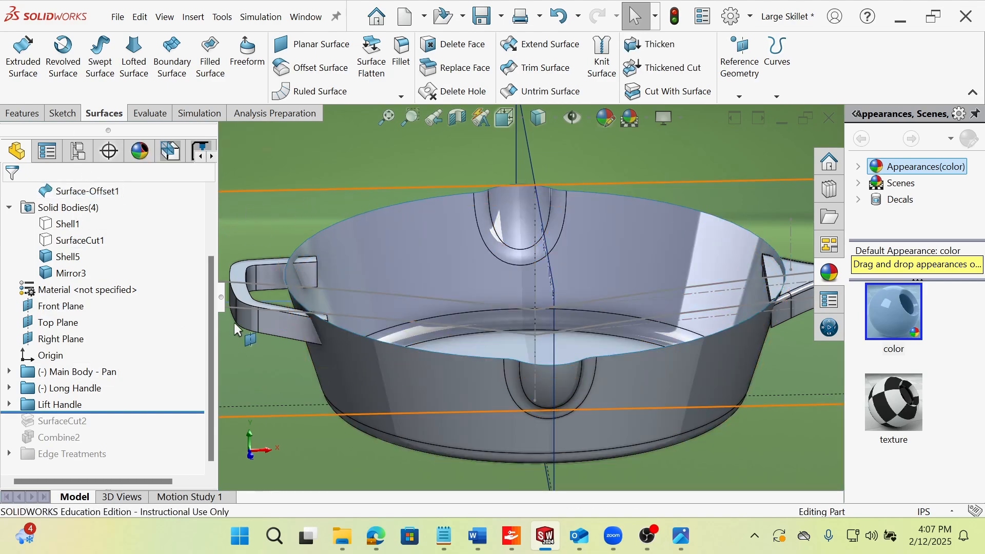
Examine where the ends of the lift handle and the long handle pass through the offset surface.
scroll(333, 309, down, 1)
middle_drag(332, 307, 336, 325)
scroll(267, 371, down, 3)
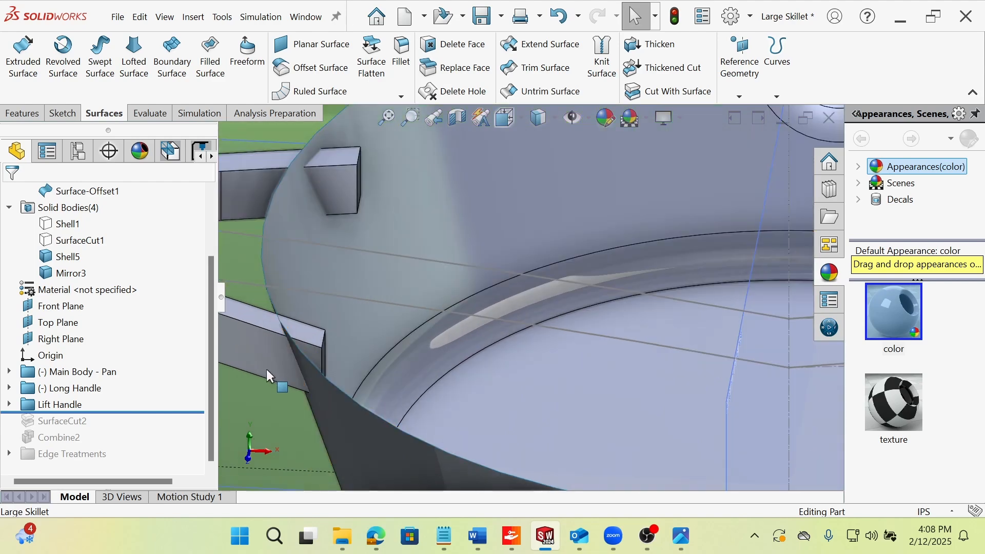
scroll(267, 376, up, 5)
scroll(584, 307, up, 1)
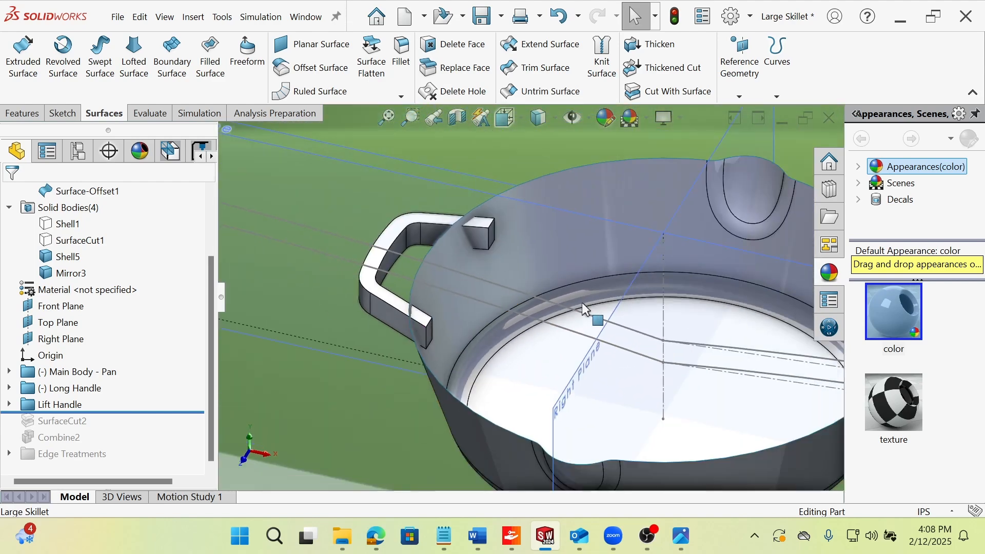
middle_drag(581, 303, 772, 330)
scroll(830, 398, down, 2)
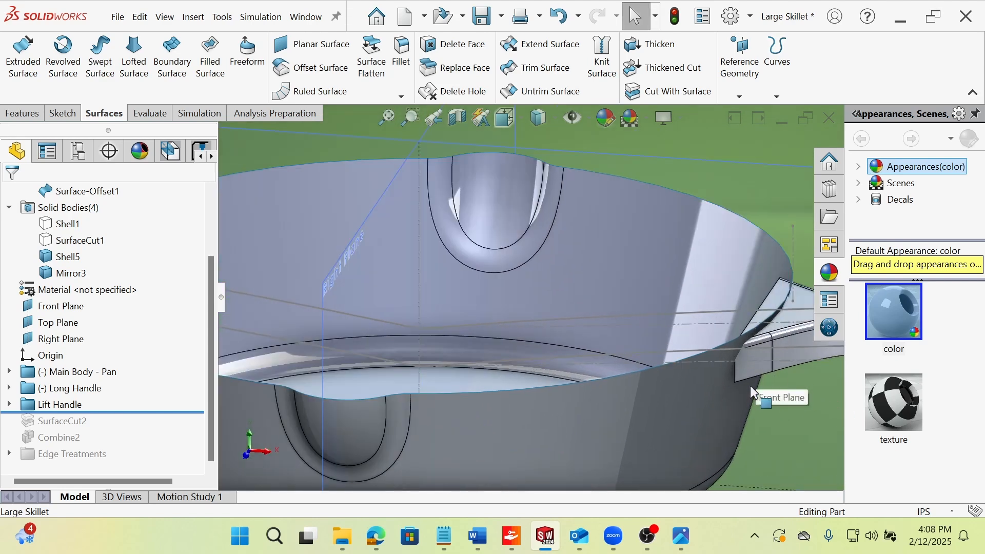
scroll(749, 382, down, 3)
middle_drag(685, 365, 715, 318)
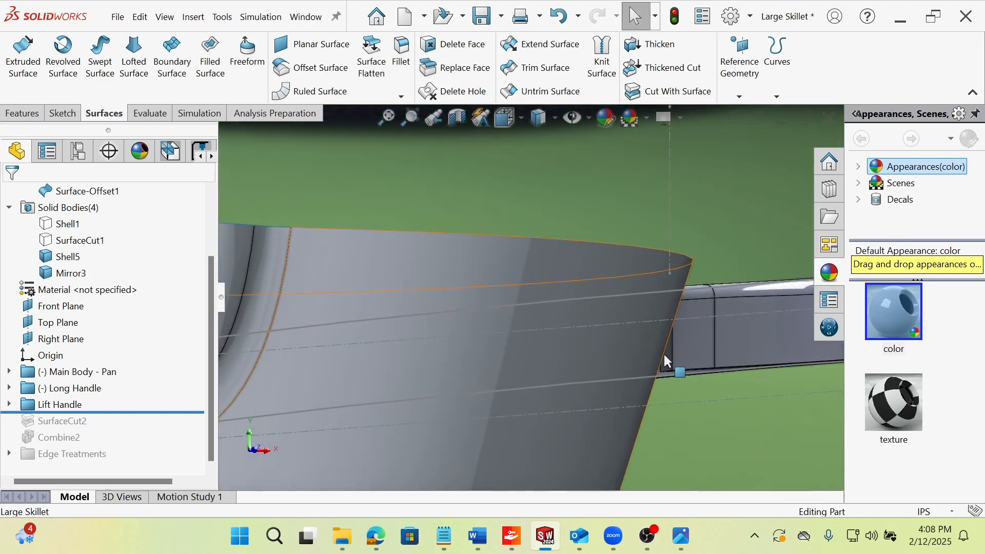
middle_drag(655, 383, 644, 331)
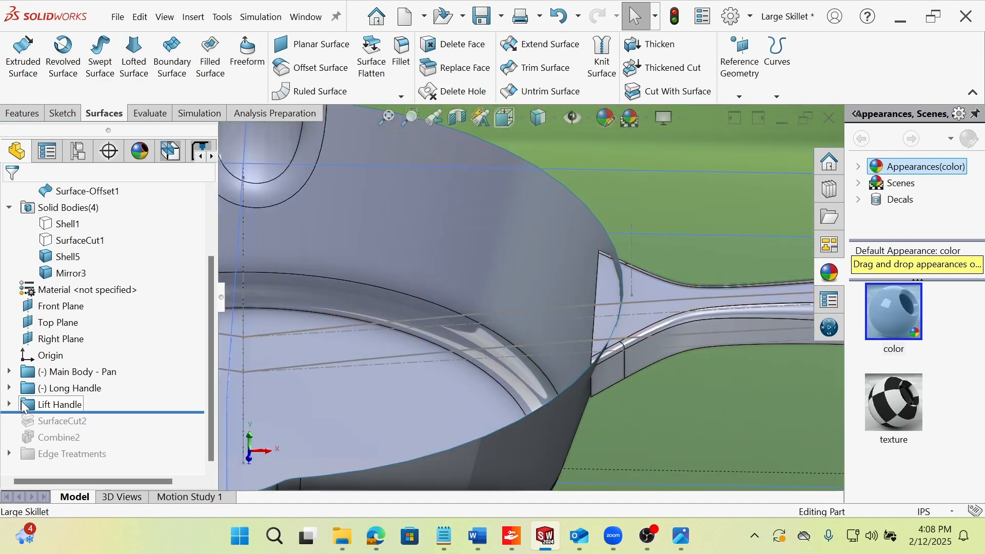
scroll(554, 302, up, 2)
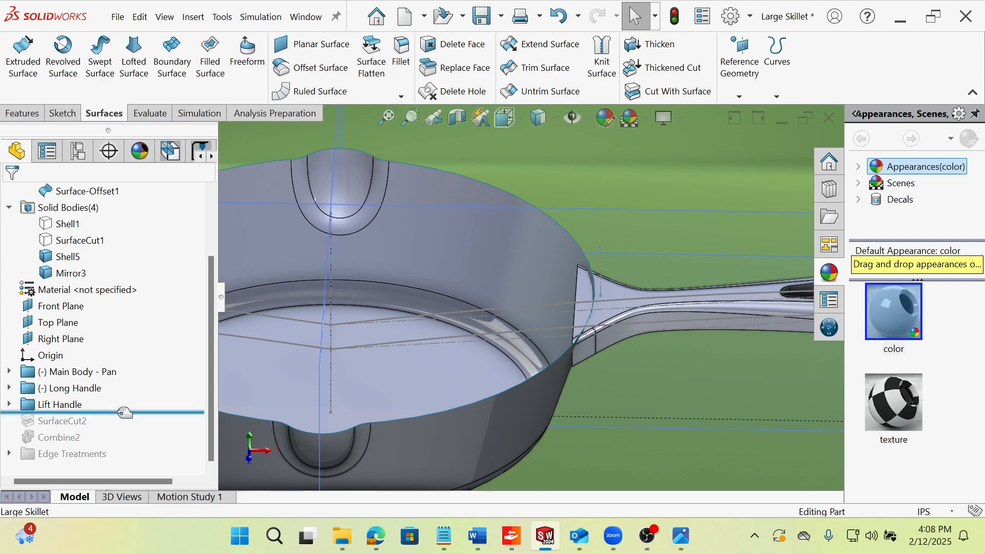
Roll the history forward past SurfaceCut2 and hide the Surface-Offset1 body to view the trimmed handle ends.
drag(100, 413, 102, 428)
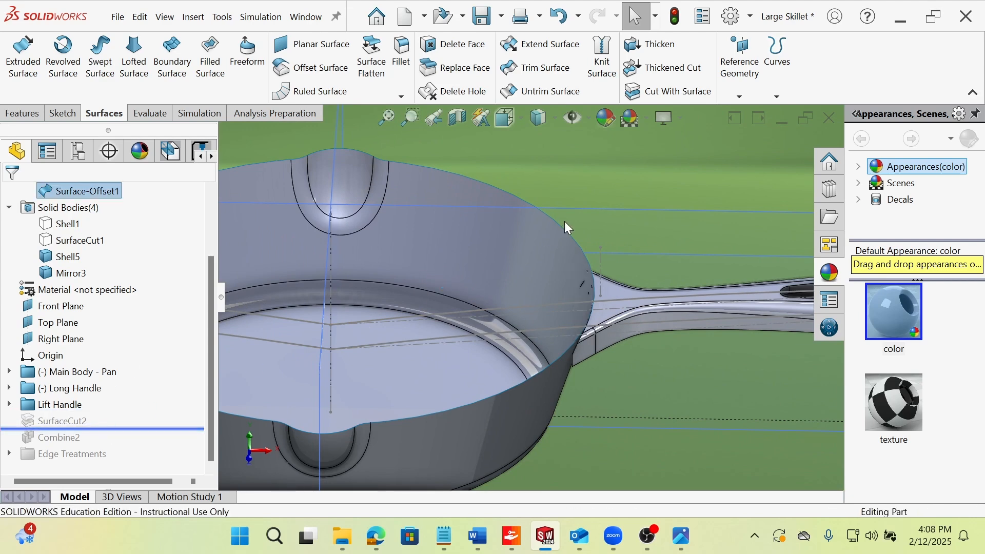
scroll(555, 321, up, 3)
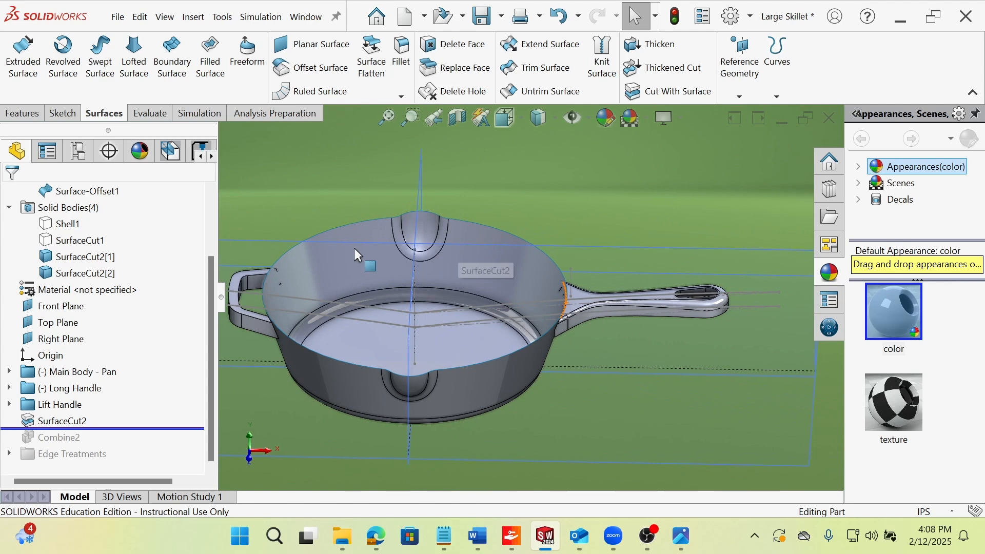
right_click(318, 261)
mouse_move(302, 318)
middle_down()
mouse_move(268, 325)
mouse_move(298, 323)
middle_up()
right_click(345, 233)
click(380, 121)
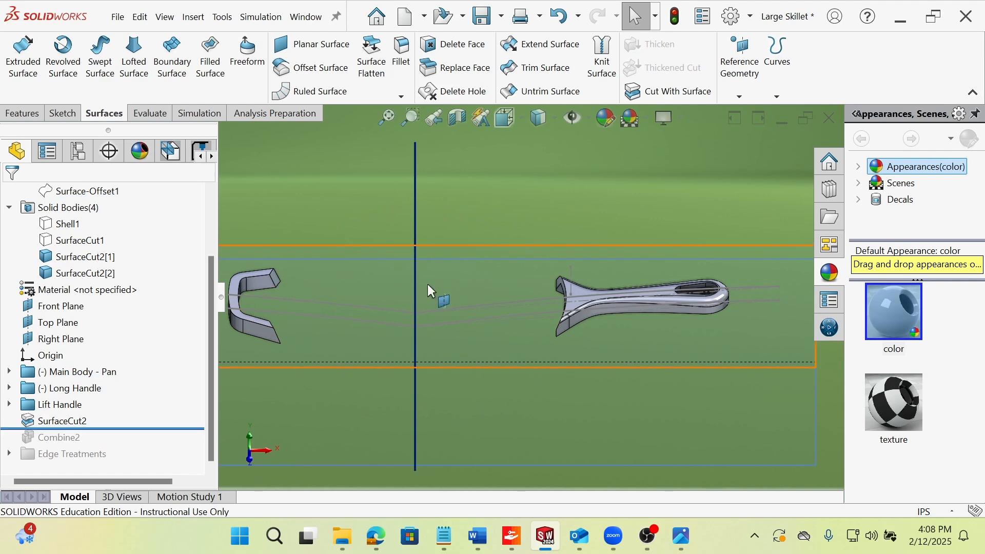
Roll the history forward past Combine2 and examine the combined Skillet body from several sides.
drag(139, 430, 133, 432)
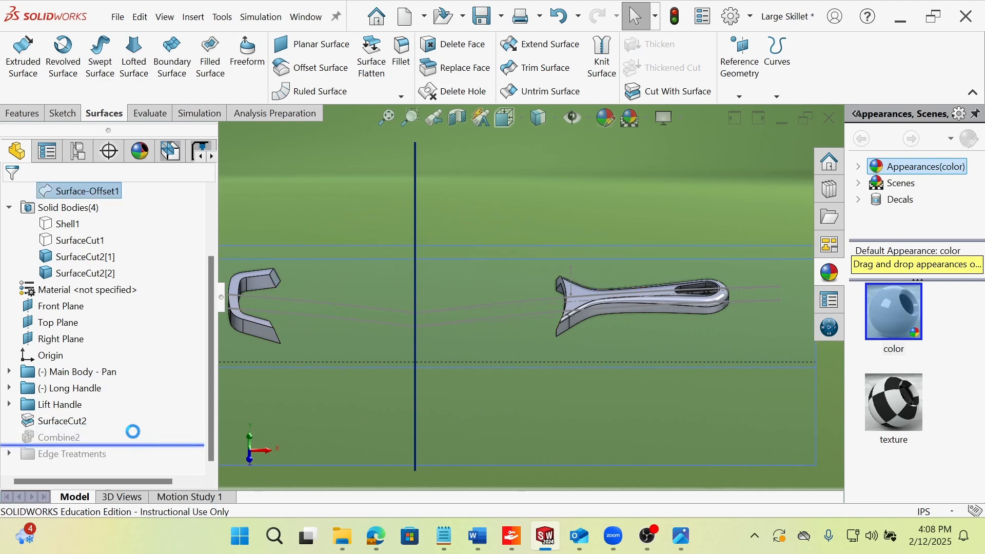
scroll(580, 329, down, 4)
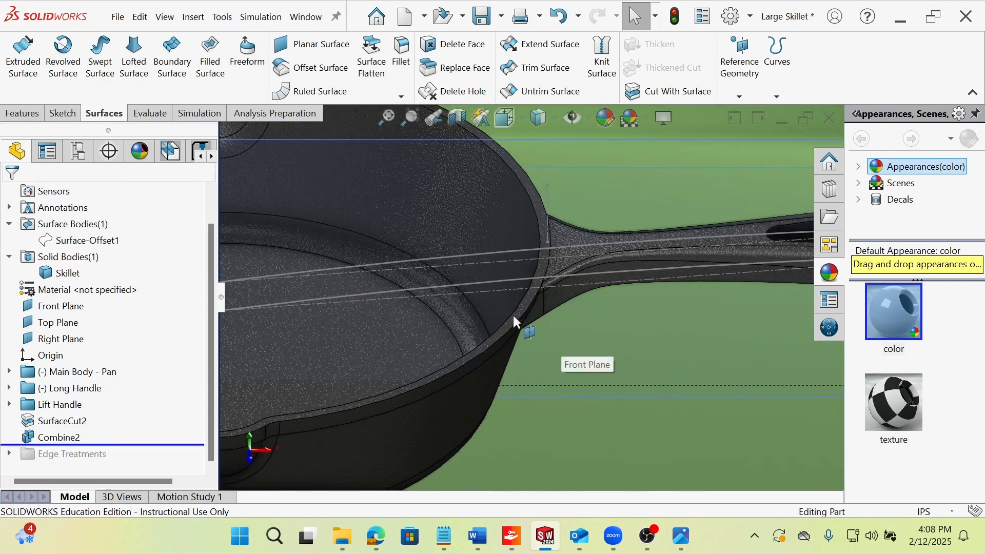
scroll(512, 313, up, 4)
middle_drag(425, 335, 383, 352)
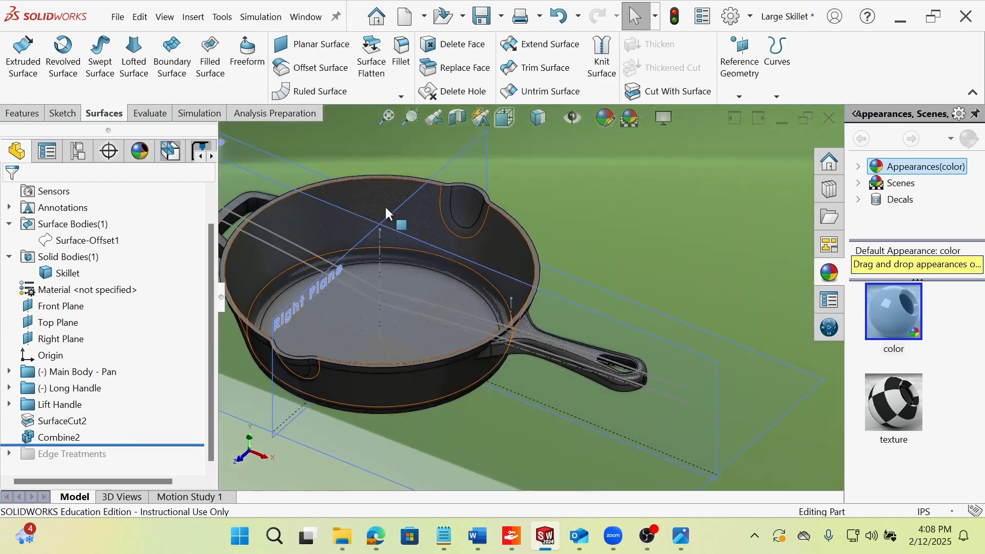
middle_drag(284, 219, 333, 258)
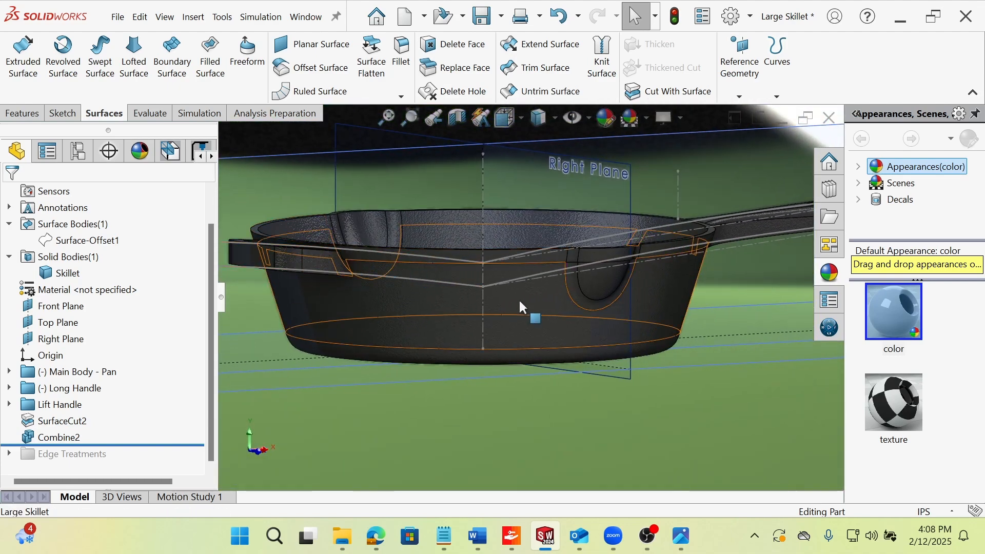
middle_drag(446, 288, 372, 262)
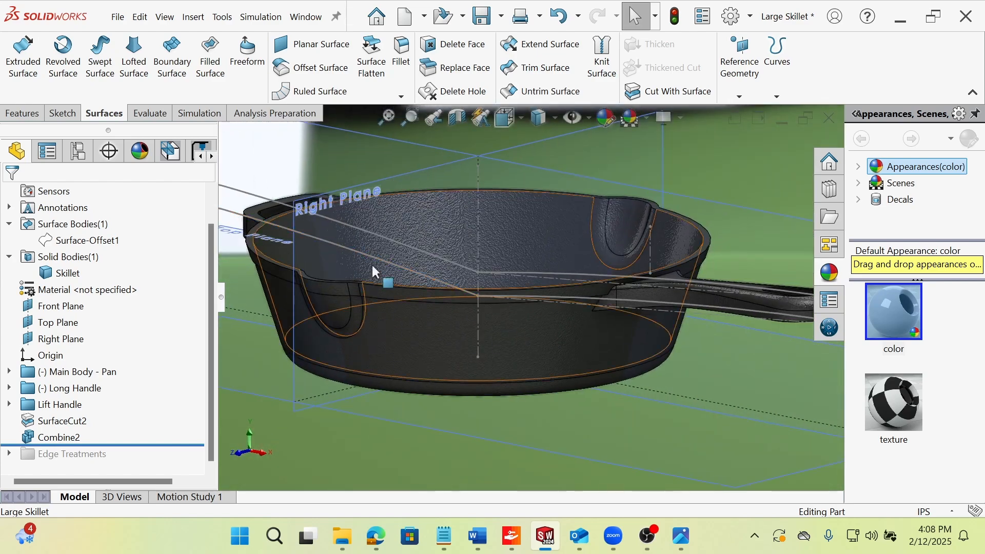
scroll(597, 297, down, 5)
middle_drag(584, 298, 537, 297)
scroll(607, 333, up, 3)
scroll(535, 297, up, 3)
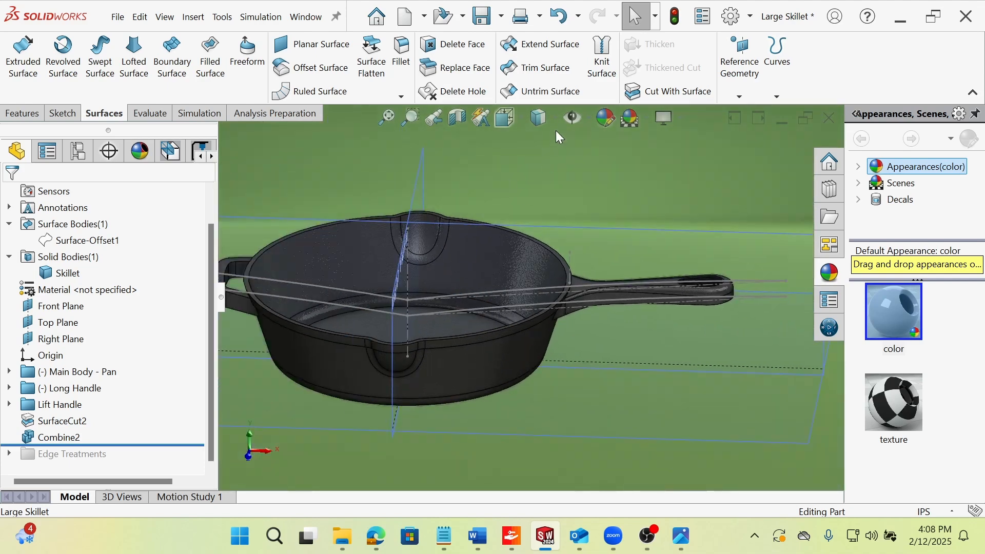
Hide all reference planes and sketches so only the combined skillet shows.
click(573, 119)
middle_drag(578, 198, 382, 329)
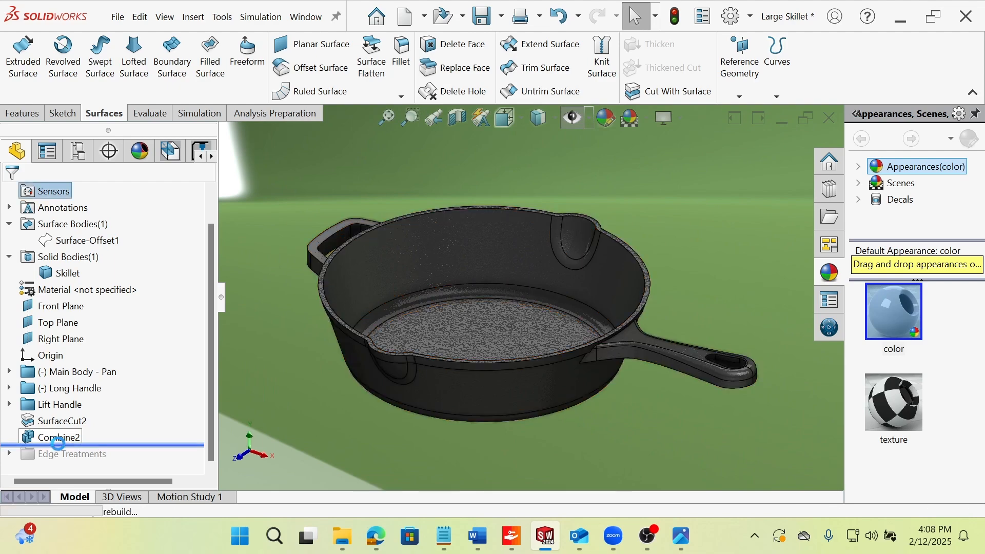
middle_drag(426, 283, 414, 254)
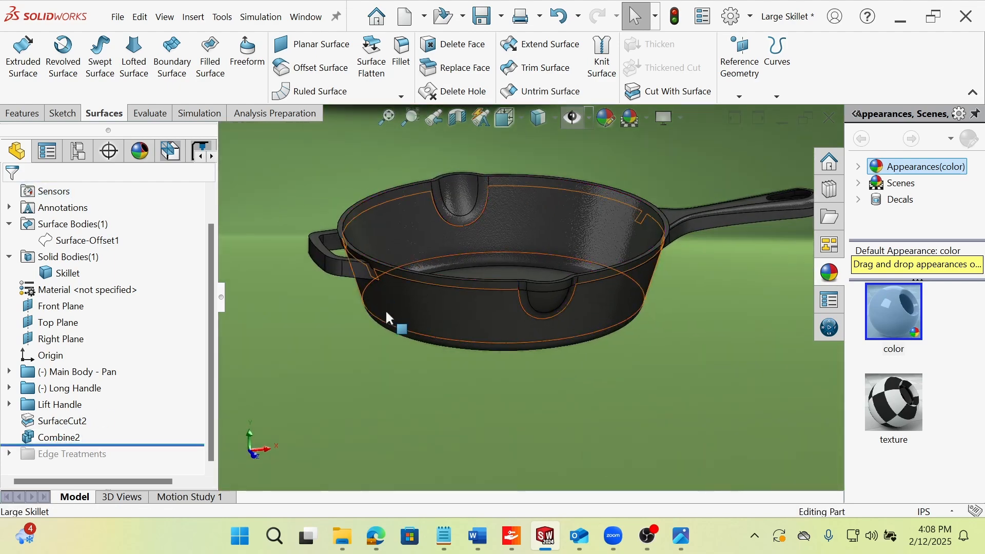
Examine the joint where the long handle meets the pan's outer wall, highlighting the Loft1 wall face.
scroll(721, 233, down, 3)
scroll(575, 242, down, 2)
middle_drag(555, 247, 527, 232)
click(511, 272)
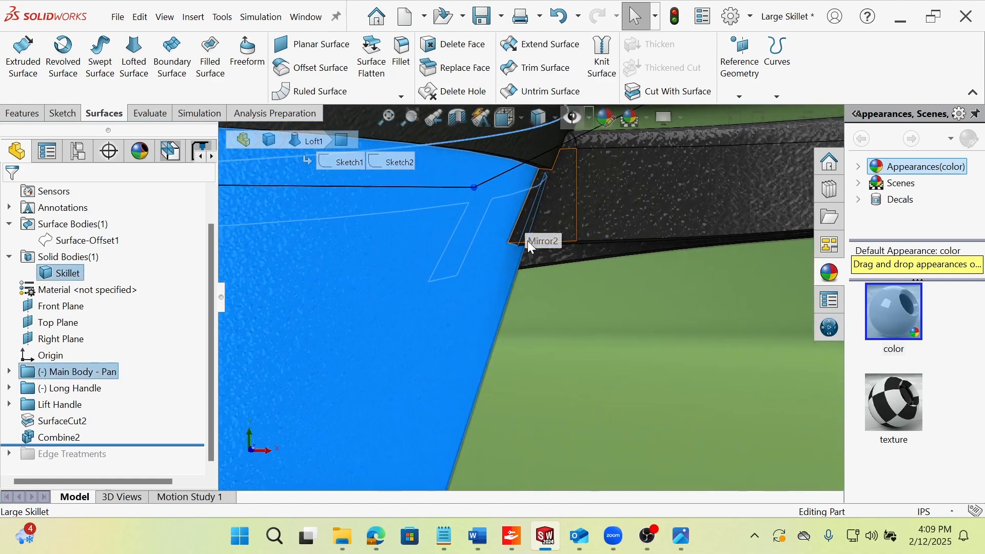
scroll(524, 222, up, 2)
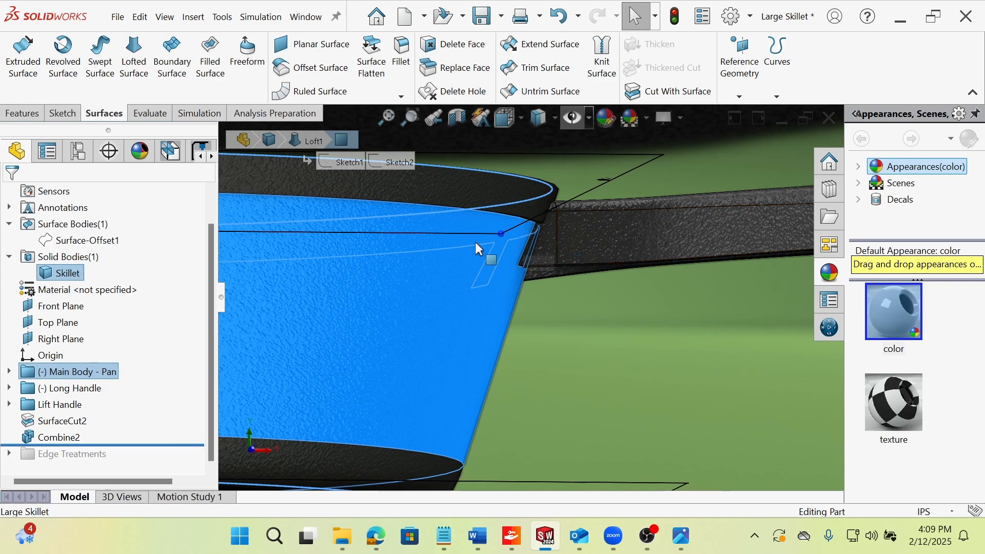
middle_drag(477, 248, 518, 208)
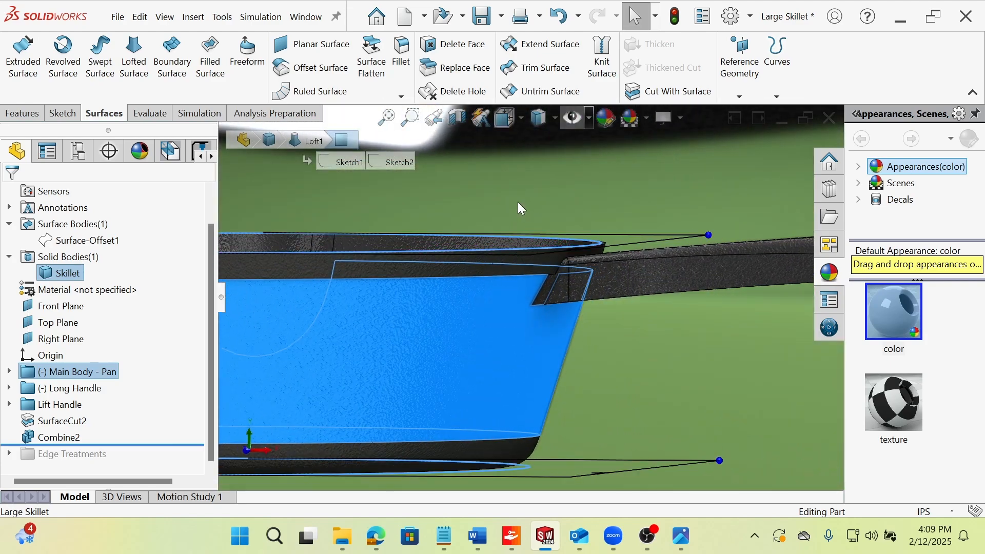
click(518, 202)
scroll(506, 294, up, 3)
middle_drag(507, 295, 277, 365)
scroll(578, 323, up, 3)
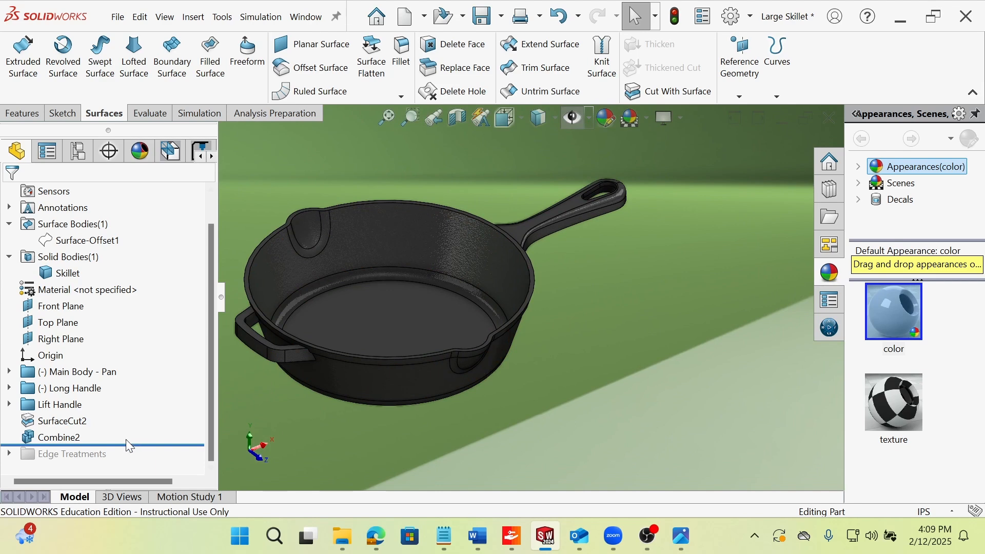
Roll the history forward through the whole Edge Treatments folder, and roll it back to just before Fillet13.
drag(134, 449, 129, 454)
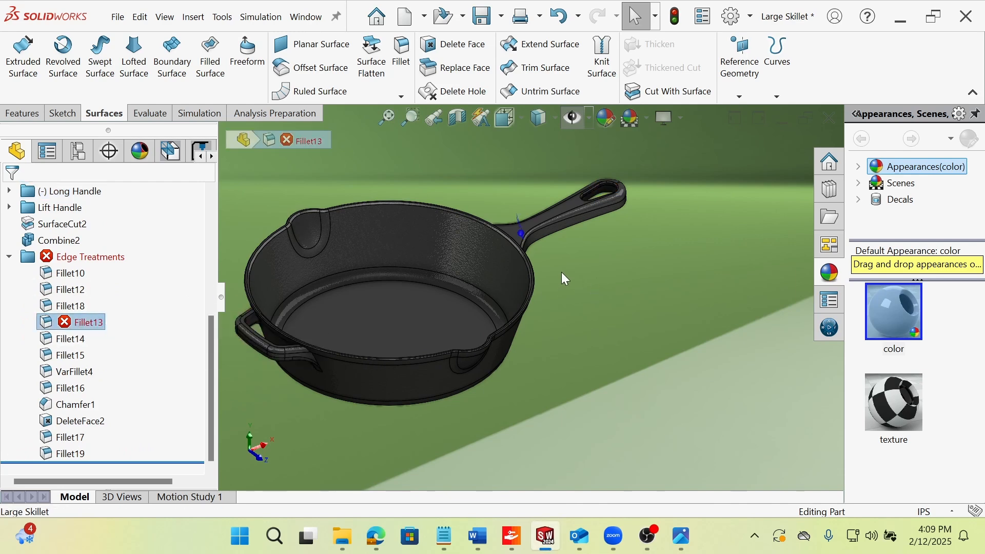
click(70, 324)
click(125, 281)
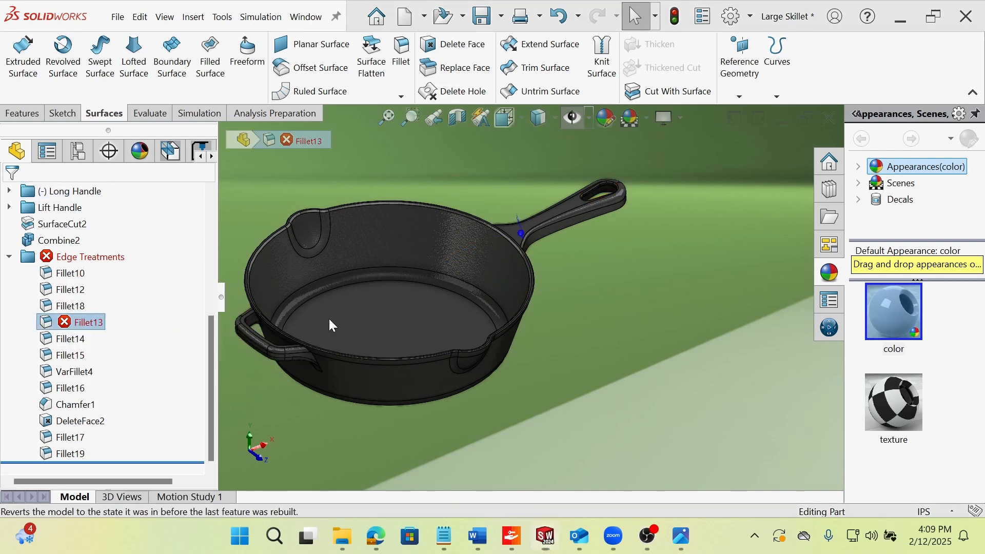
Highlight Fillet10 and examine its blend between the long handle's underside and the pan wall.
middle_drag(360, 319, 375, 270)
scroll(560, 241, down, 2)
click(71, 273)
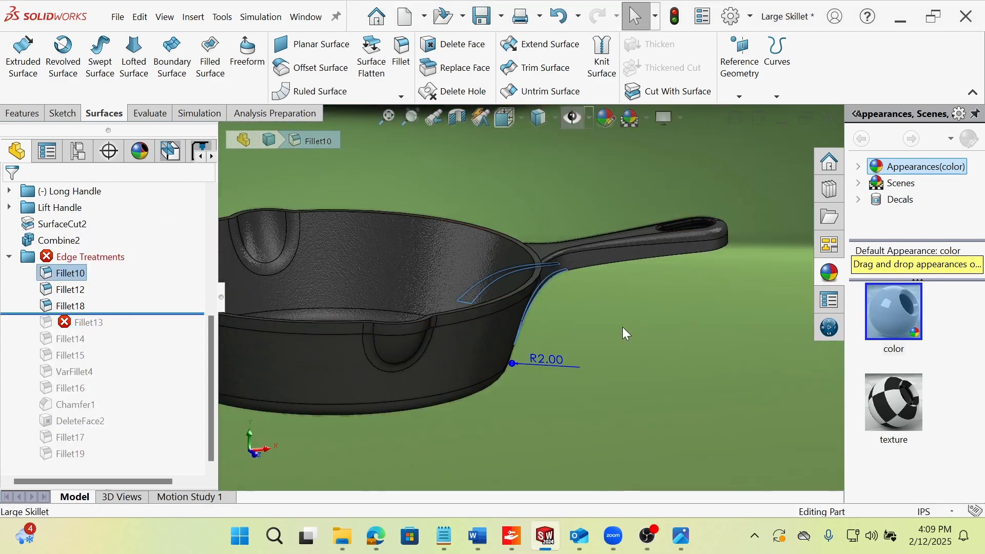
middle_drag(623, 327, 564, 276)
click(580, 353)
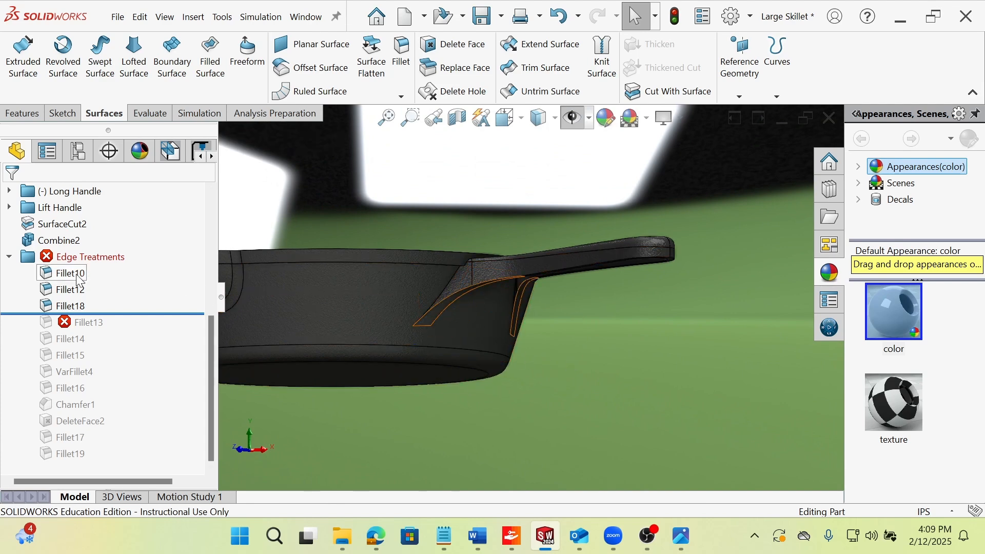
click(76, 274)
middle_drag(559, 308, 600, 316)
click(524, 298)
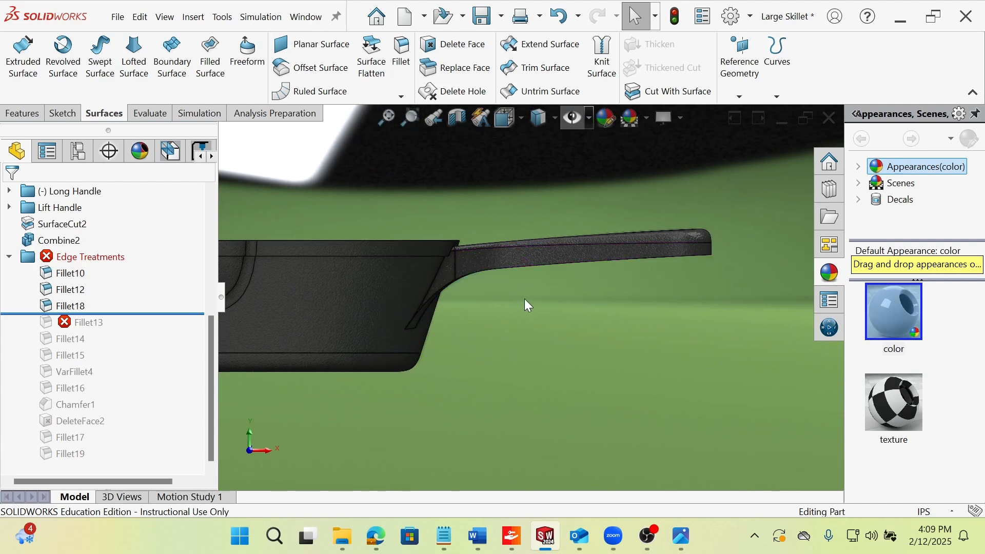
middle_drag(477, 299, 399, 326)
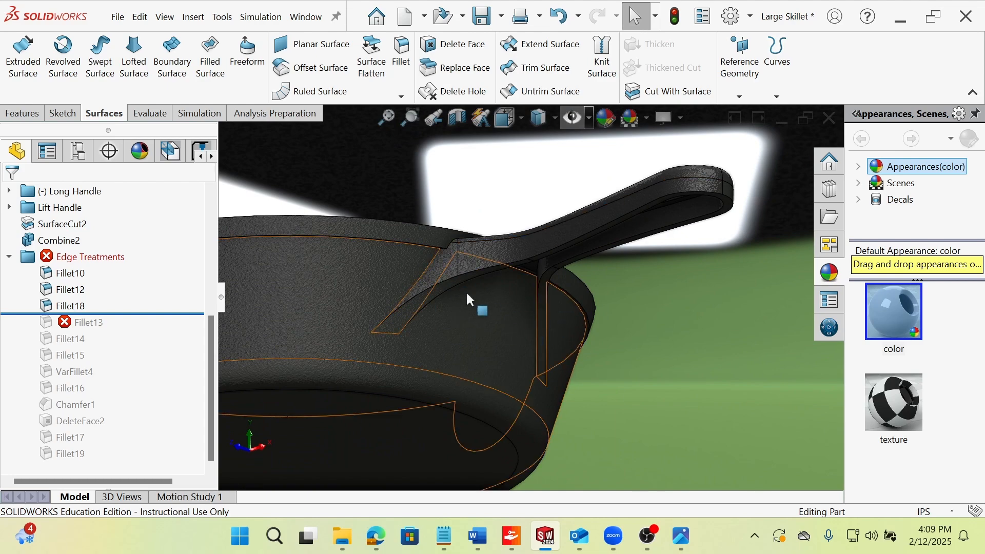
click(430, 293)
middle_drag(543, 312, 590, 364)
click(680, 396)
Roll the history back to just after Fillet10 and highlight the faces that fillet creates.
mouse_move(147, 283)
mouse_down()
mouse_move(95, 276)
mouse_move(97, 266)
mouse_move(133, 281)
mouse_up()
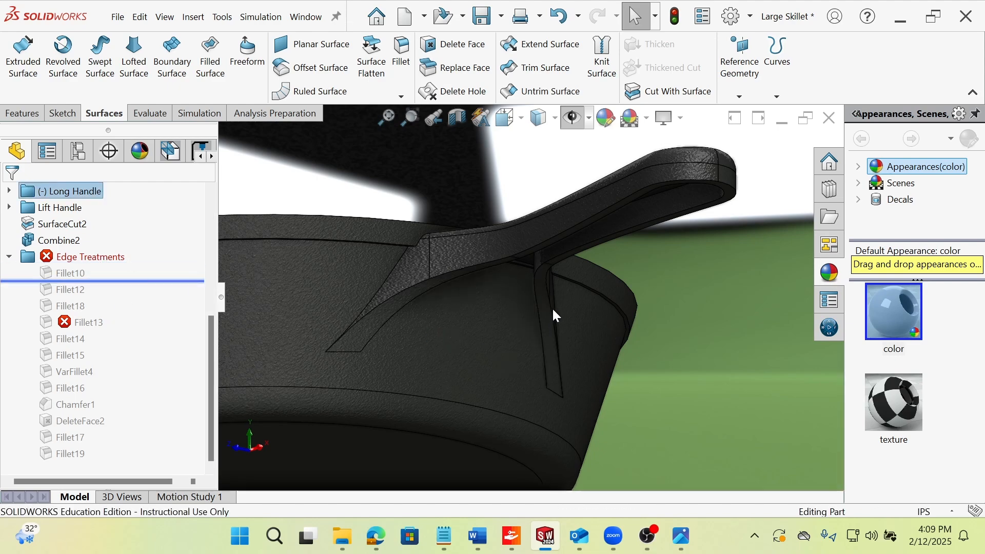
click(70, 273)
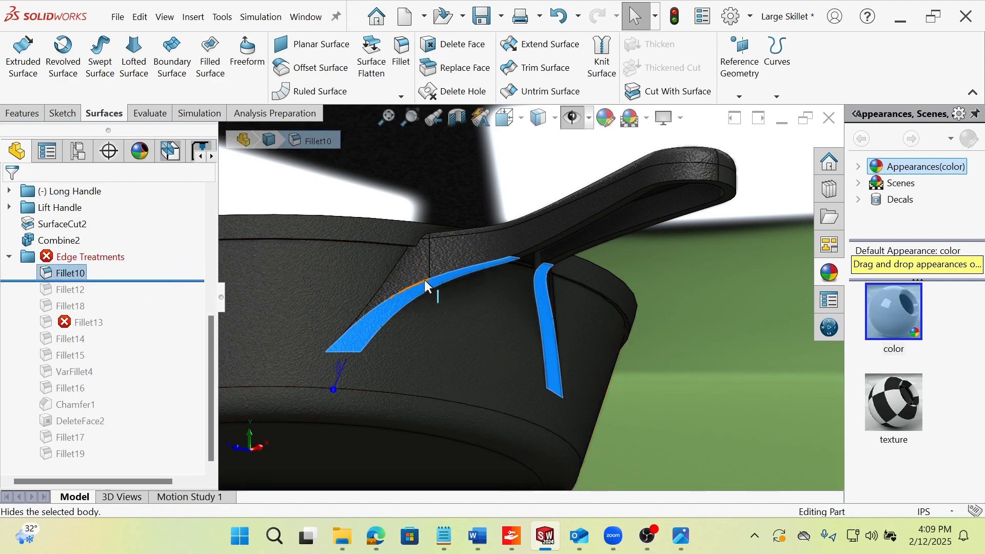
click(708, 322)
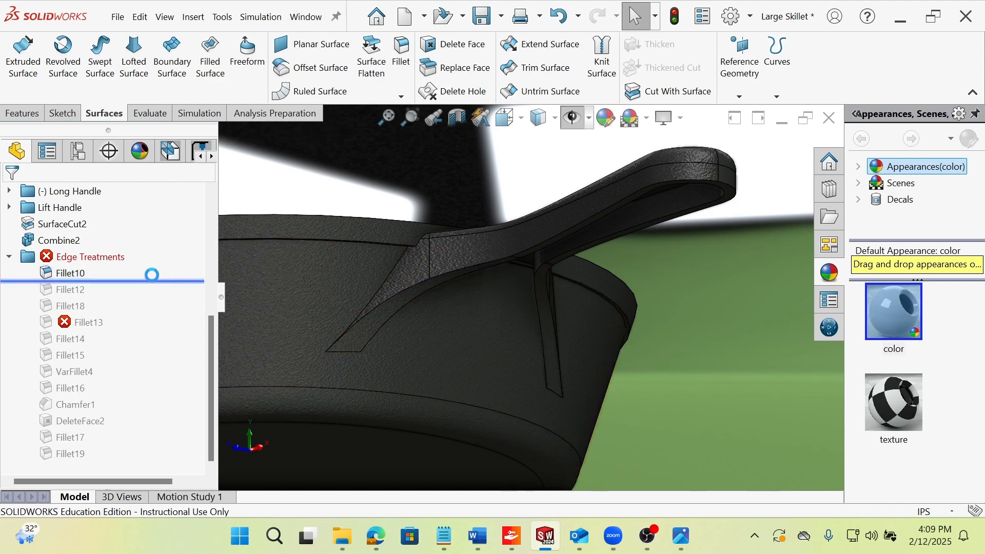
Roll the history back before Fillet10 and examine the unfilleted joint between the long handle and the pan.
drag(167, 280, 164, 267)
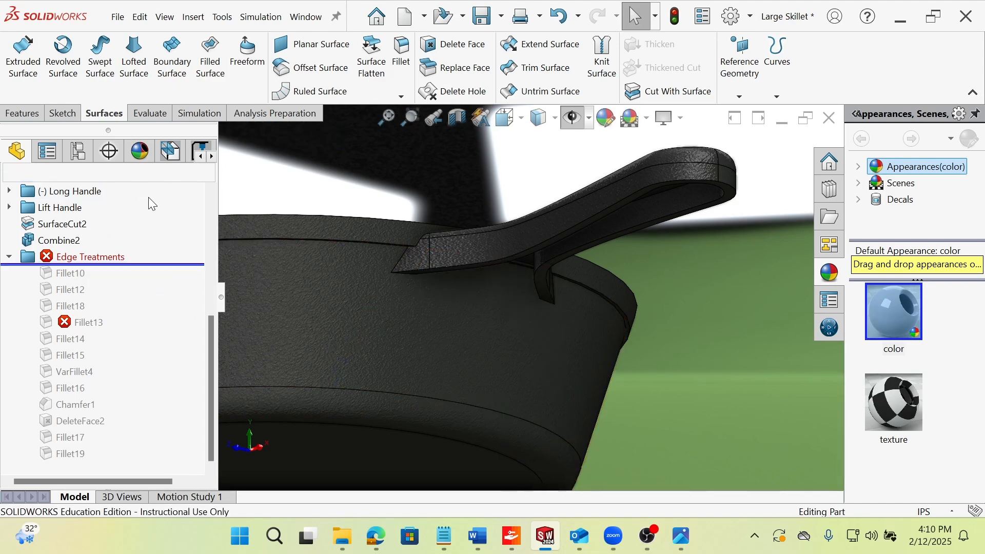
key(space)
click(334, 333)
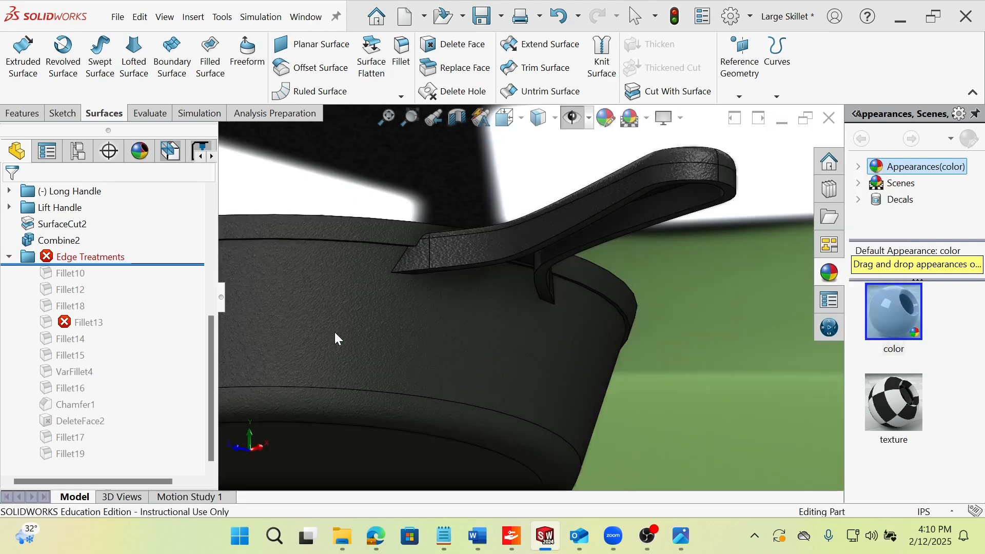
scroll(641, 308, down, 5)
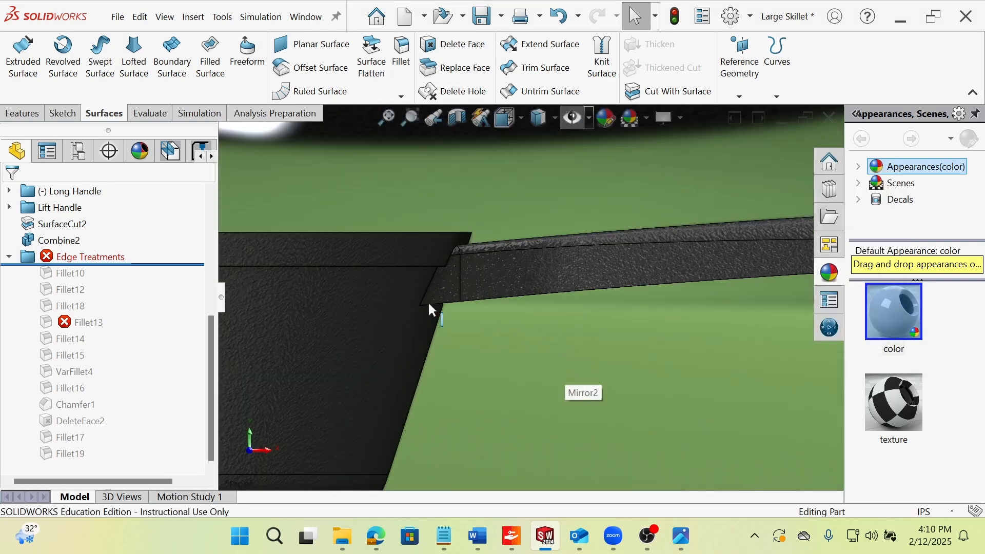
middle_drag(488, 299, 477, 269)
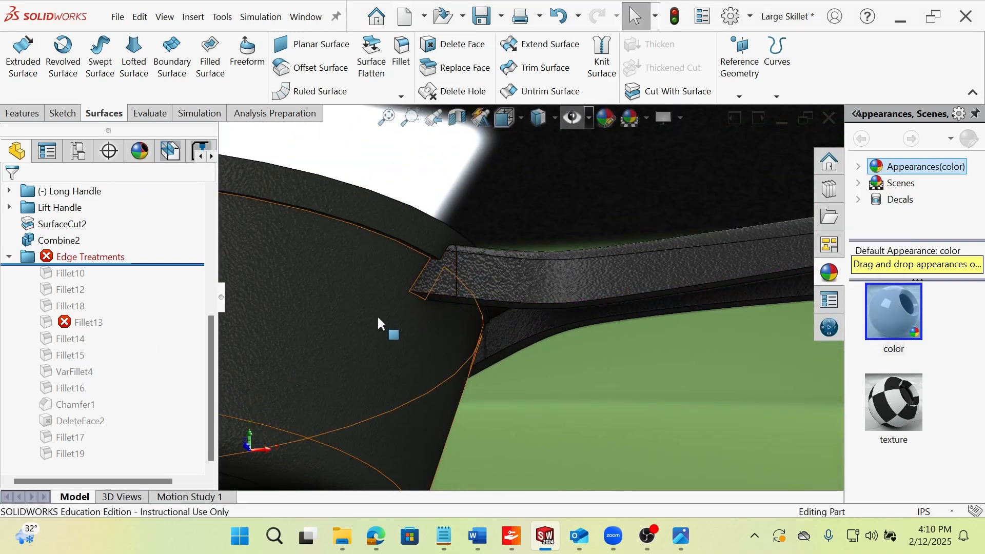
key(ctrl+1)
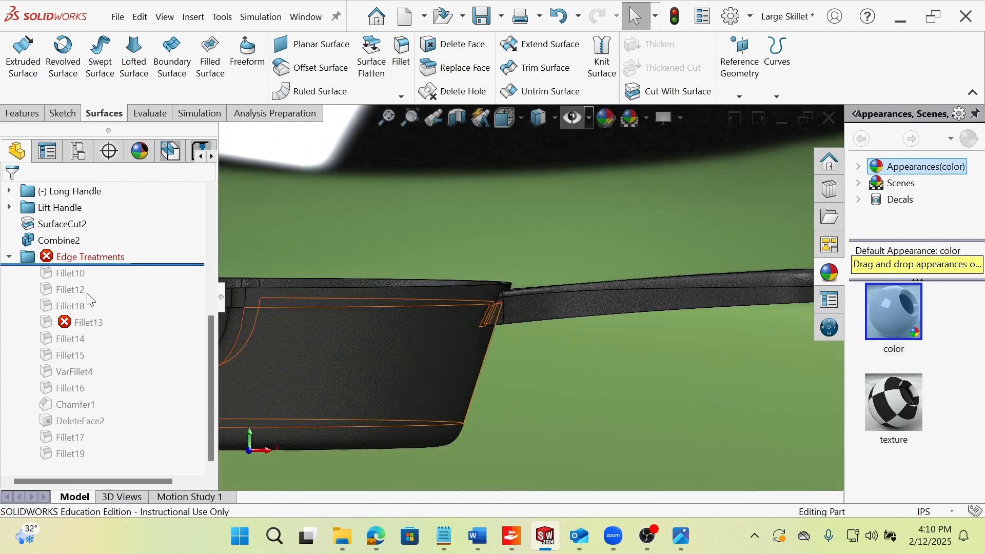
Roll the history forward past Fillet10 and view the blend beneath the long handle.
drag(110, 265, 136, 281)
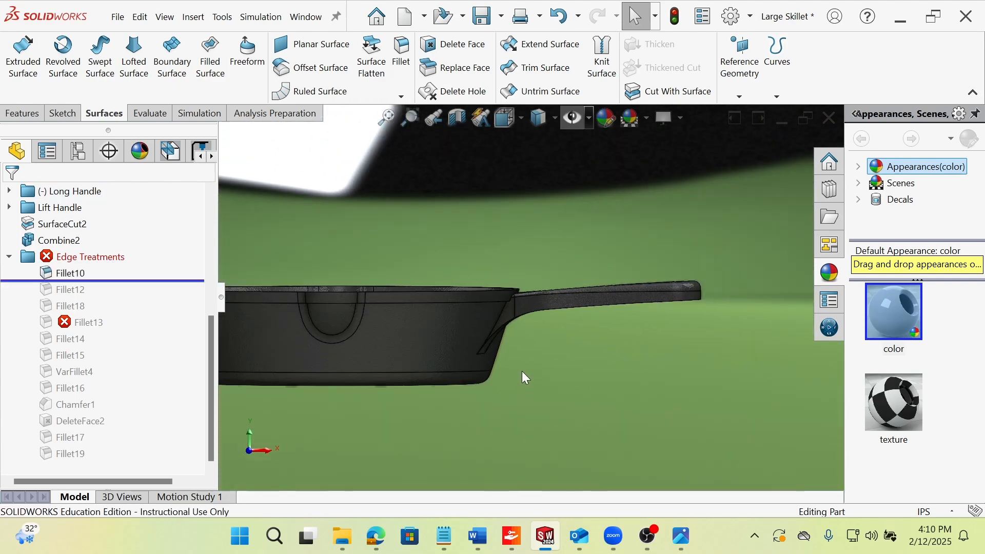
middle_drag(523, 372, 506, 331)
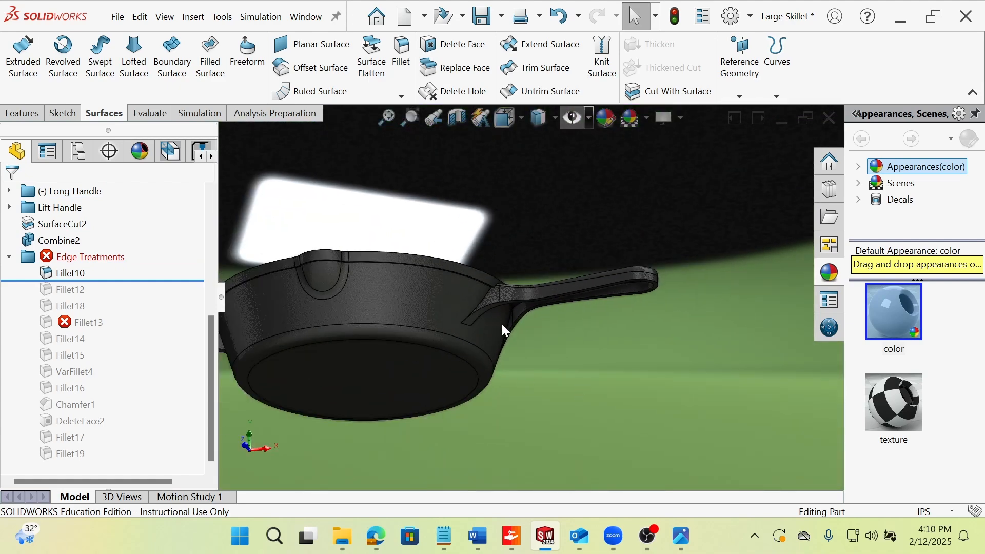
Roll the history forward past Fillet12 and examine its rounded edge around the long handle's hole.
drag(127, 280, 172, 290)
click(70, 289)
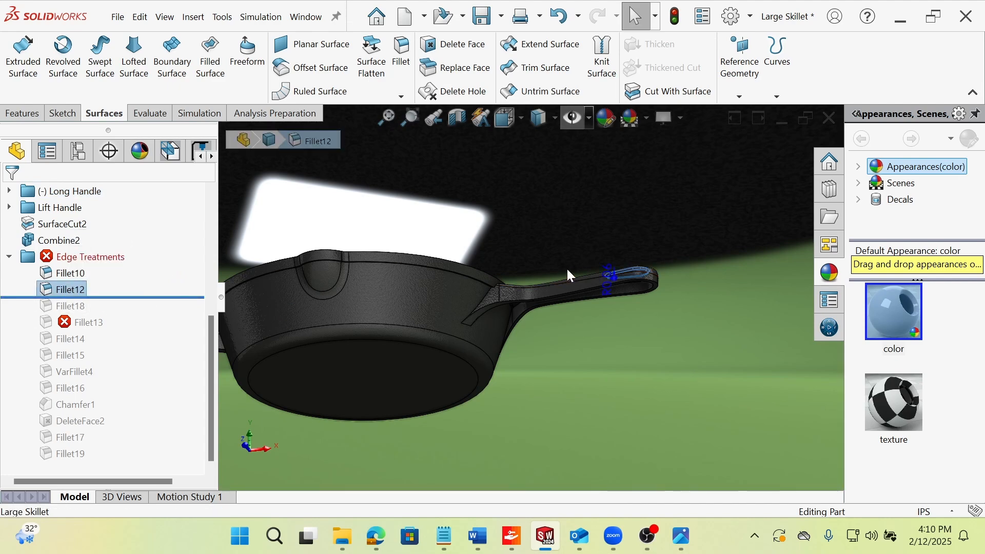
scroll(627, 257, down, 5)
middle_drag(626, 257, 673, 393)
click(451, 247)
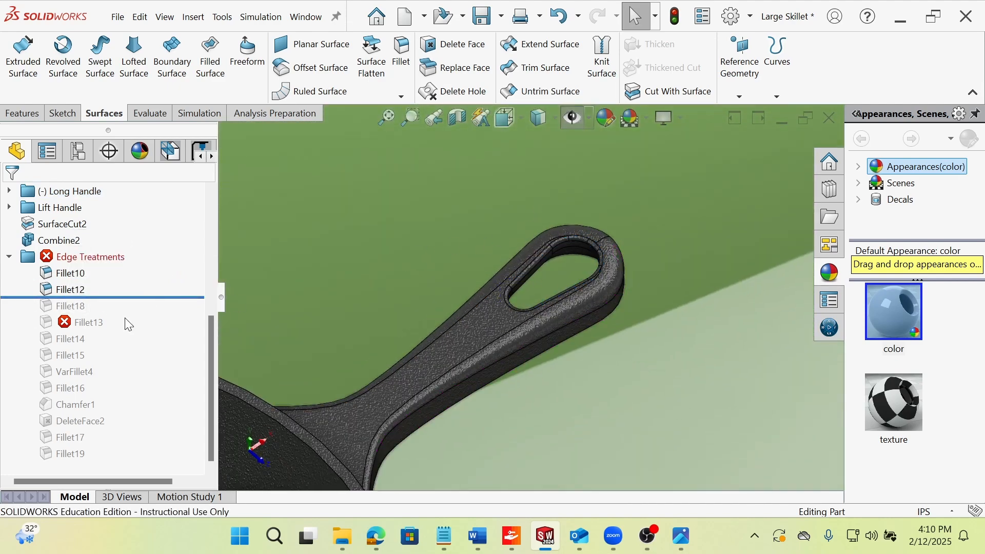
Roll the history forward past Fillet18 and examine the underside of the long handle around its hole.
drag(124, 300, 124, 313)
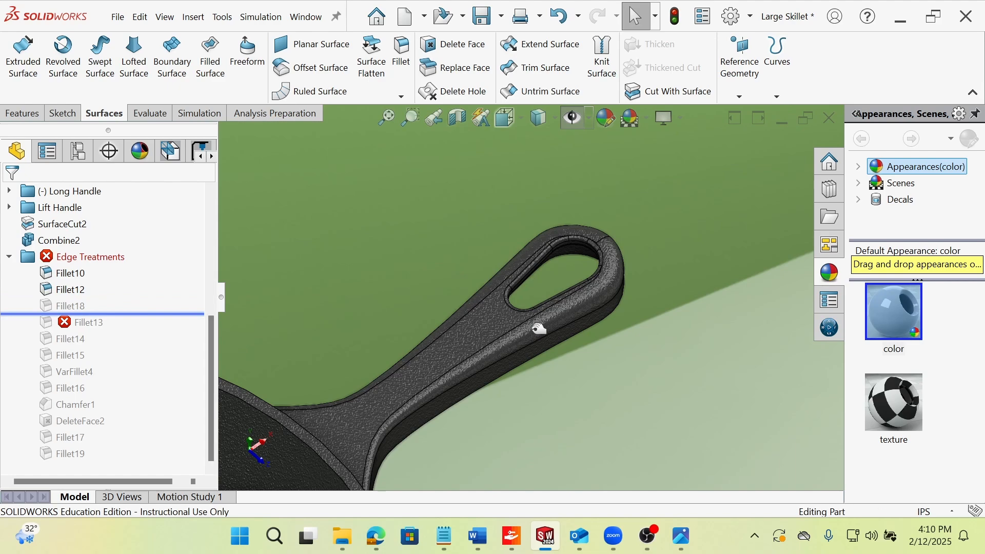
middle_drag(538, 329, 472, 186)
middle_drag(598, 366, 570, 277)
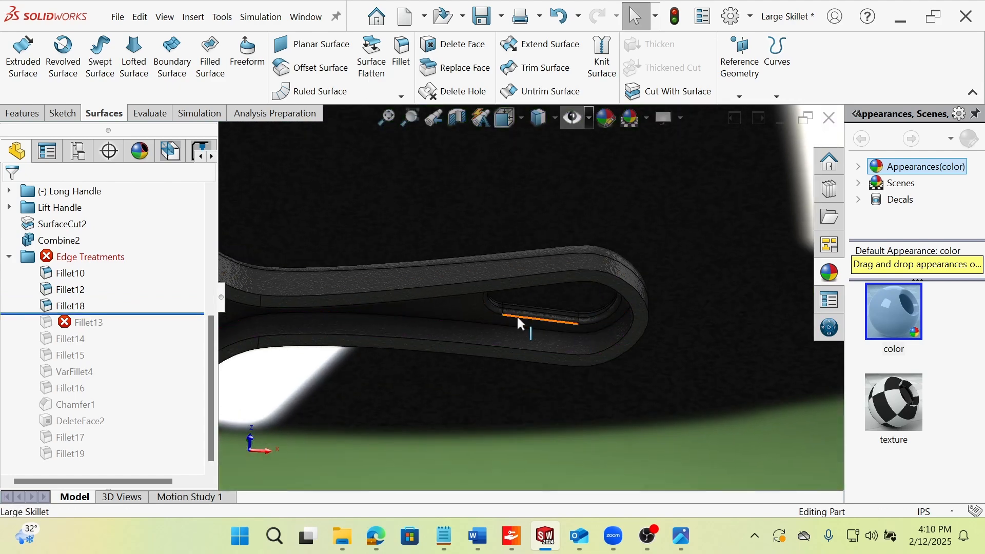
scroll(515, 316, up, 4)
Roll the history forward past Fillet13 and edit the fillet, setting its radius to 0.05 in.
drag(164, 314, 172, 331)
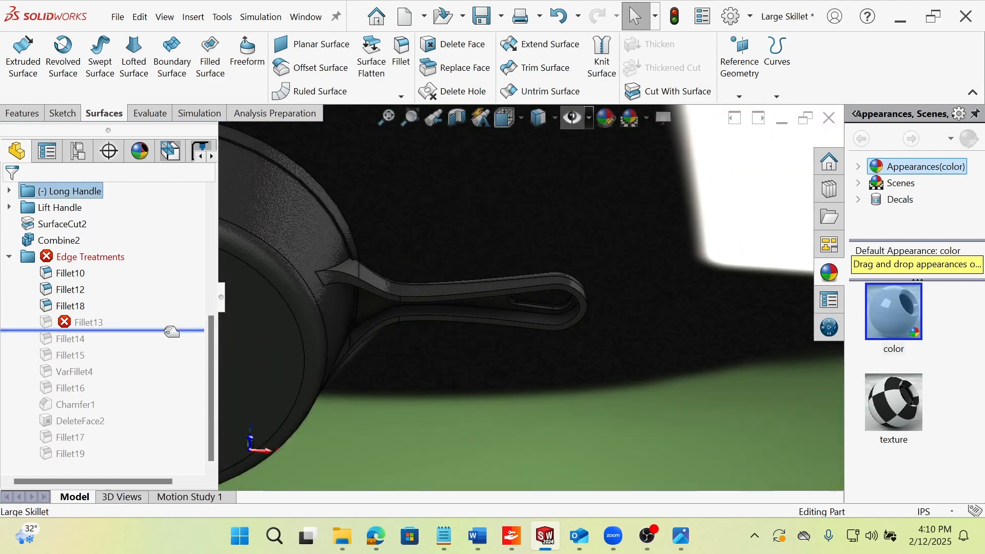
drag(77, 321, 77, 328)
click(85, 322)
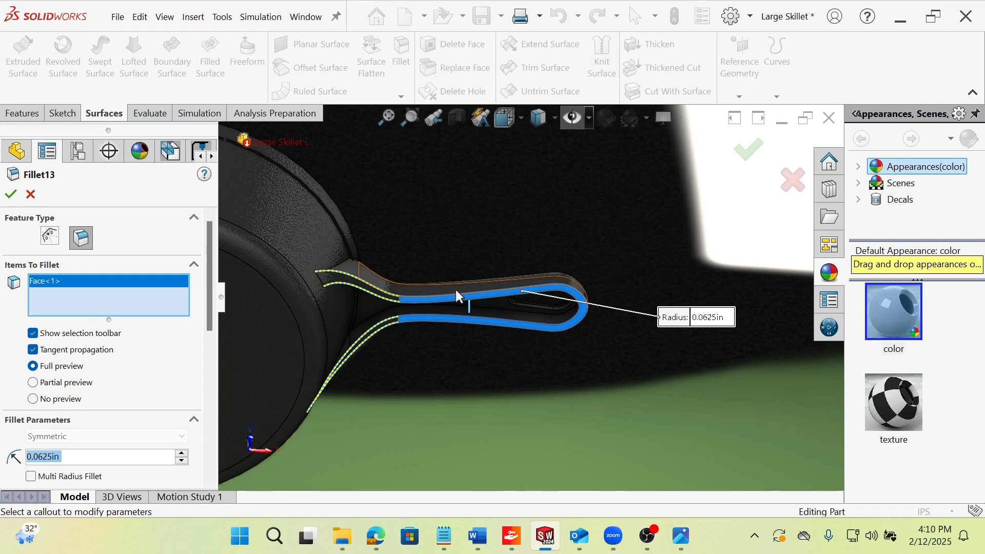
scroll(332, 301, up, 5)
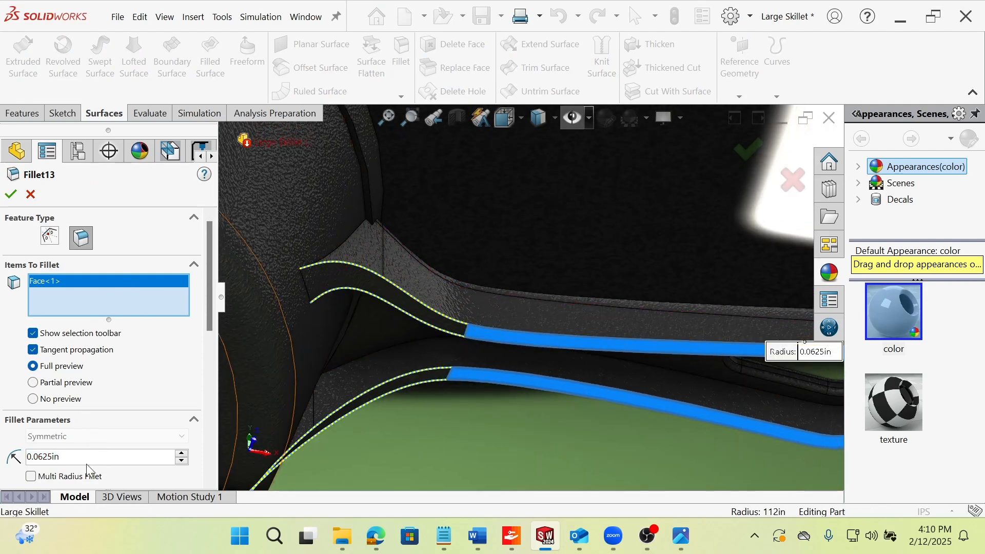
double_click(42, 460)
text(0.05)
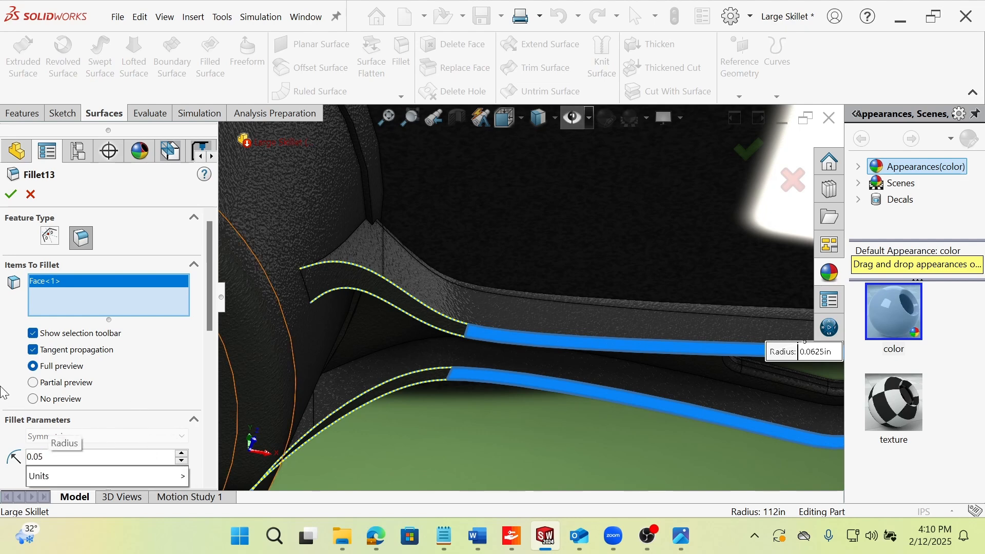
right_click(96, 303)
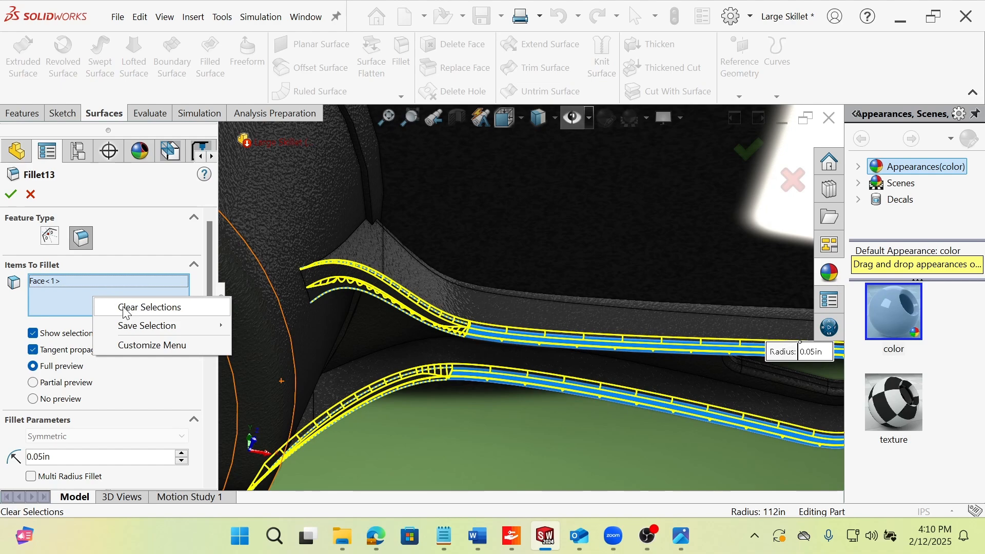
click(12, 316)
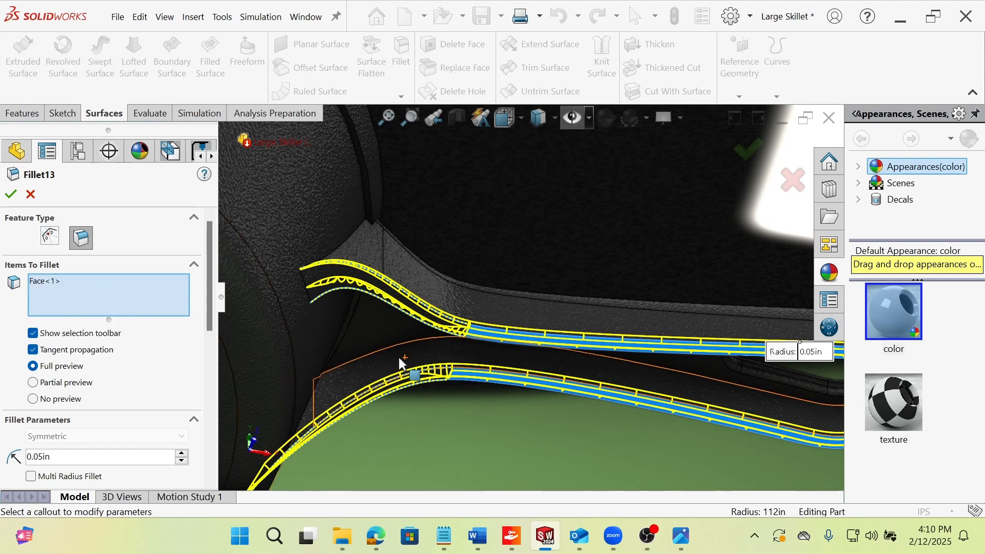
middle_drag(397, 408, 351, 280)
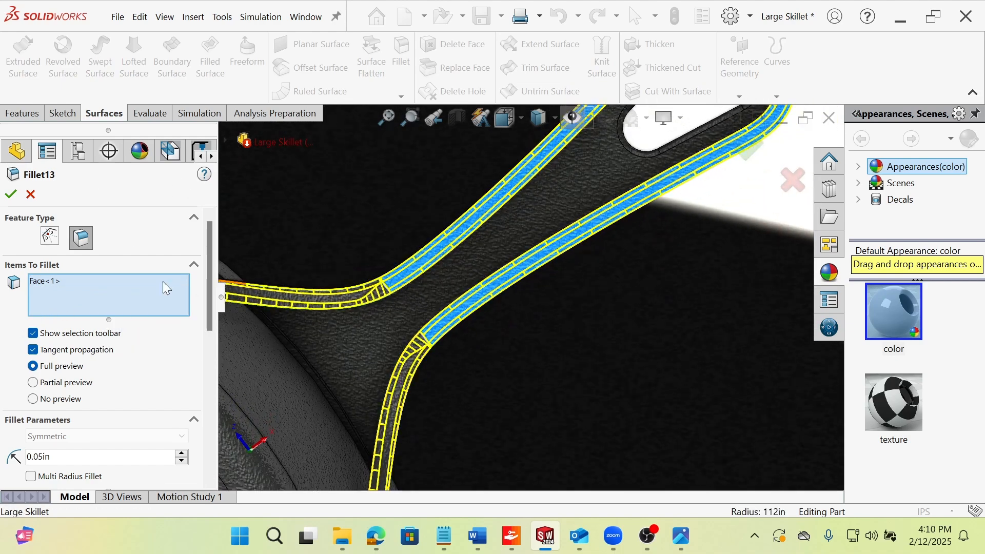
click(10, 194)
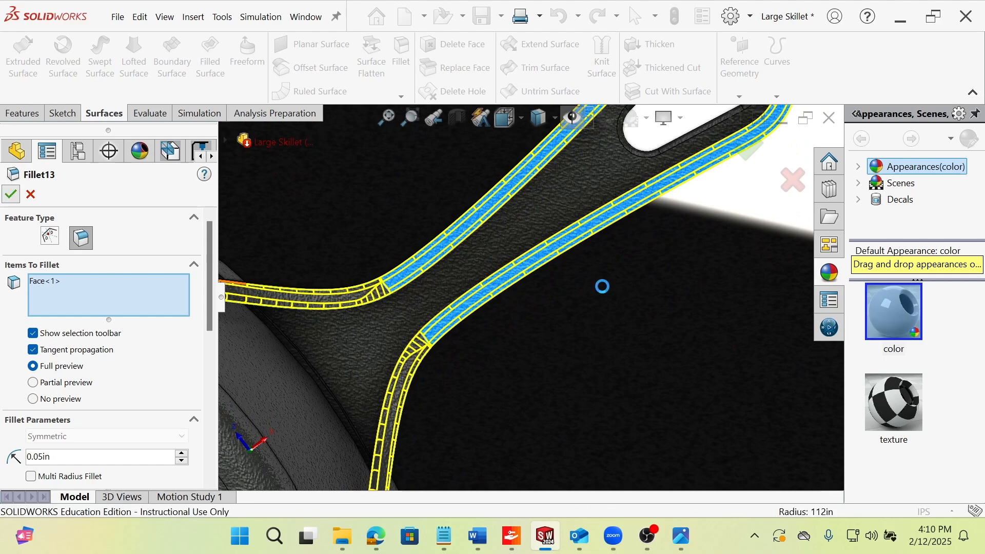
Roll the history forward past Fillet14 and examine its rounded upper edges on the lift handle.
scroll(460, 262, up, 4)
middle_drag(558, 189, 556, 251)
middle_drag(382, 189, 470, 206)
scroll(265, 209, up, 5)
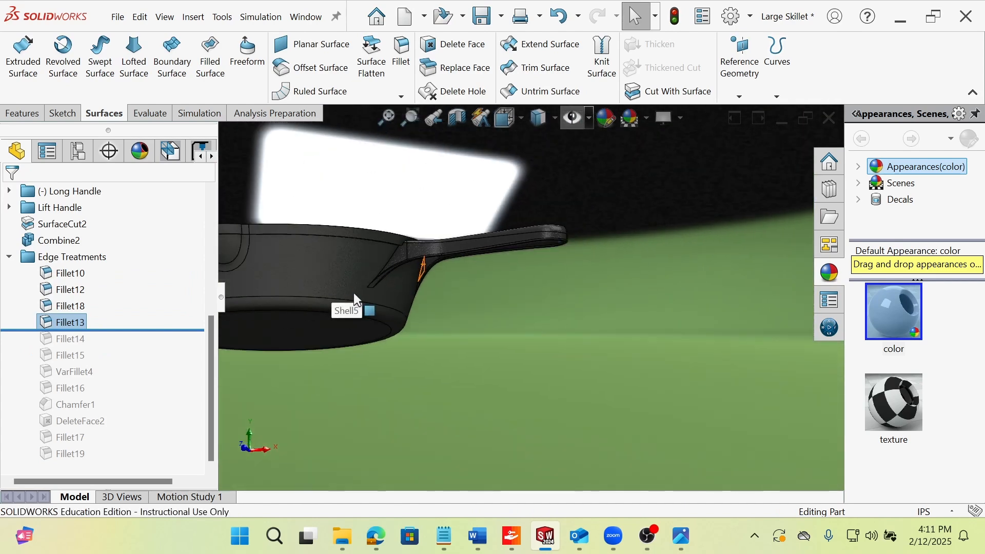
middle_drag(373, 263, 441, 330)
scroll(246, 325, down, 4)
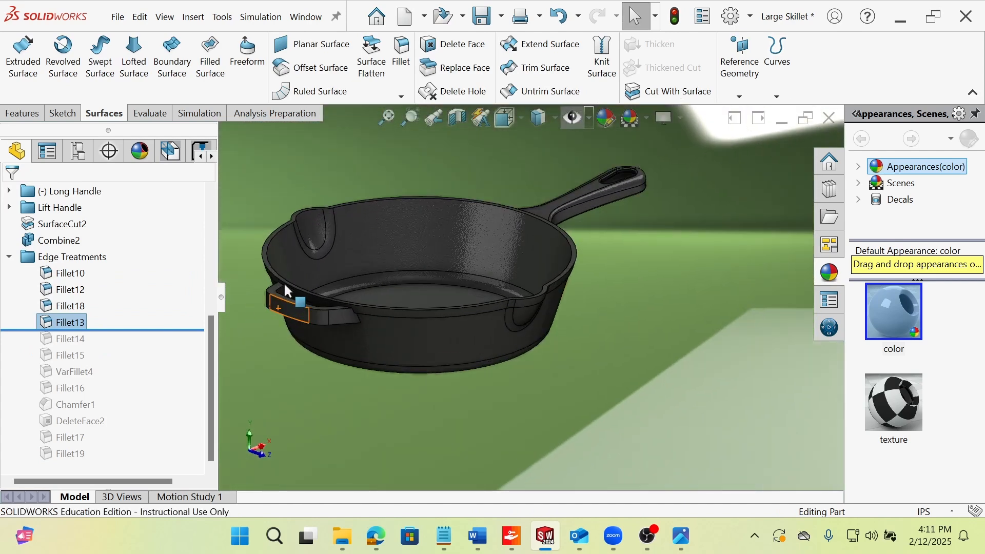
drag(153, 332, 159, 347)
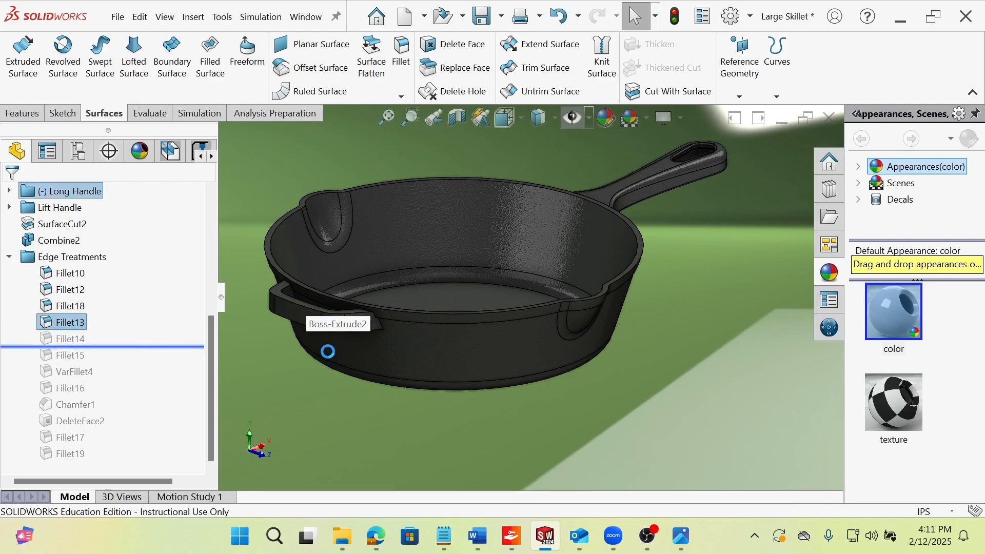
click(77, 338)
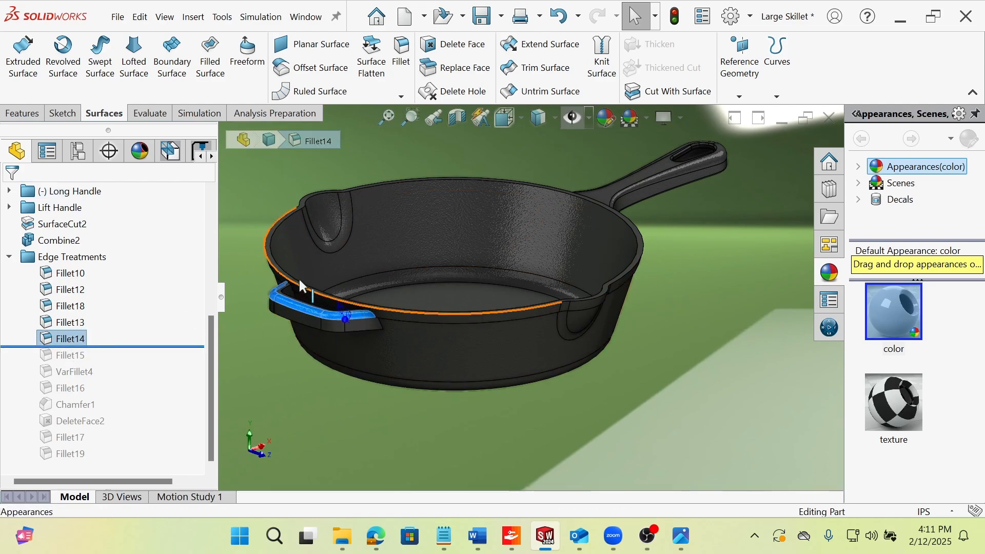
scroll(292, 279, down, 4)
scroll(517, 375, down, 1)
mouse_move(517, 378)
middle_down()
mouse_move(528, 446)
mouse_move(511, 369)
mouse_move(505, 376)
middle_up()
Roll the history forward past Fillet15 and examine the rounded ends where the lift handle meets the pan wall.
drag(110, 347, 113, 362)
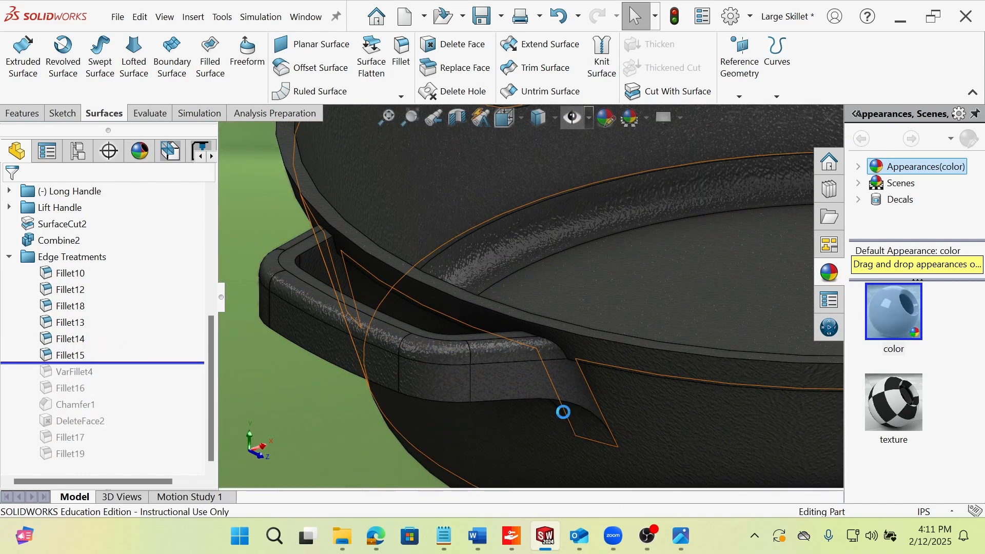
middle_drag(592, 415, 573, 409)
click(573, 409)
scroll(617, 415, up, 6)
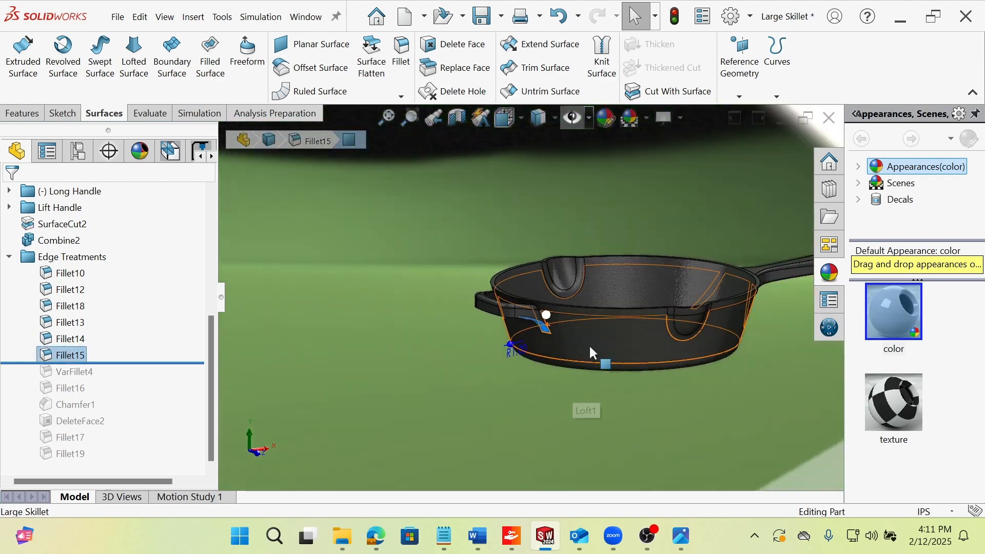
middle_drag(589, 345, 582, 315)
scroll(585, 314, up, 4)
scroll(738, 328, down, 3)
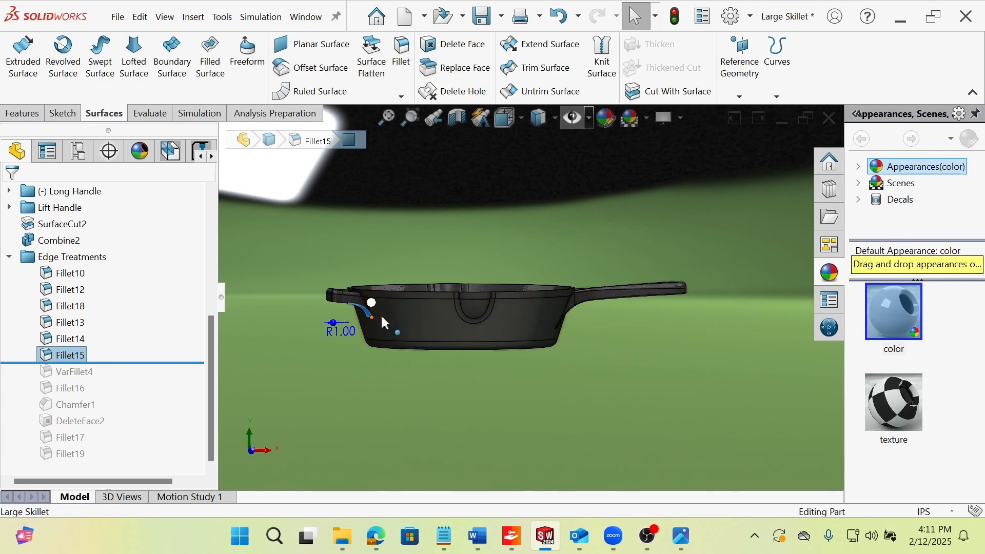
middle_drag(405, 294, 418, 262)
scroll(319, 329, down, 2)
click(395, 394)
scroll(375, 290, down, 1)
scroll(388, 304, down, 2)
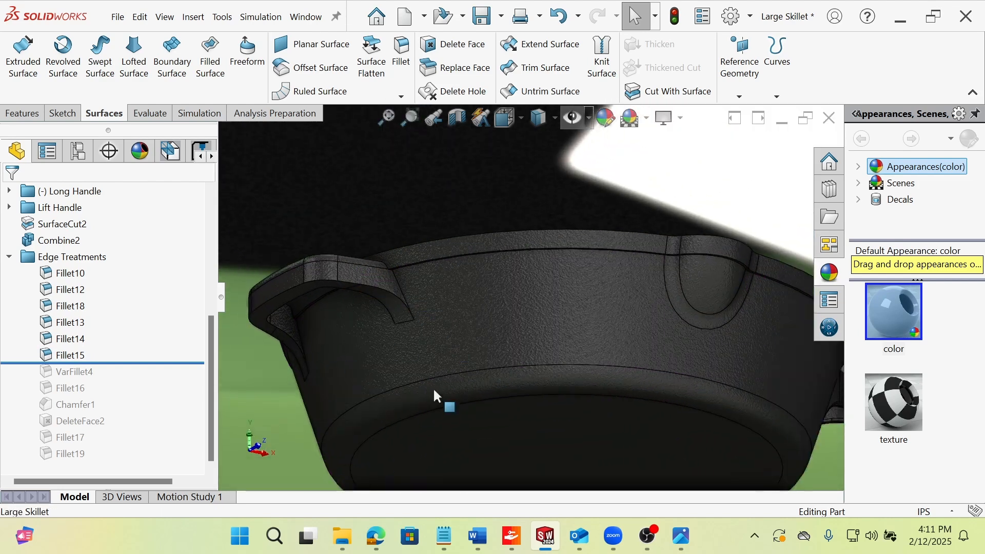
Roll the history forward past VarFillet4 and highlight that variable fillet along the lift handle's lower edge.
scroll(434, 395, up, 3)
middle_drag(434, 395, 437, 356)
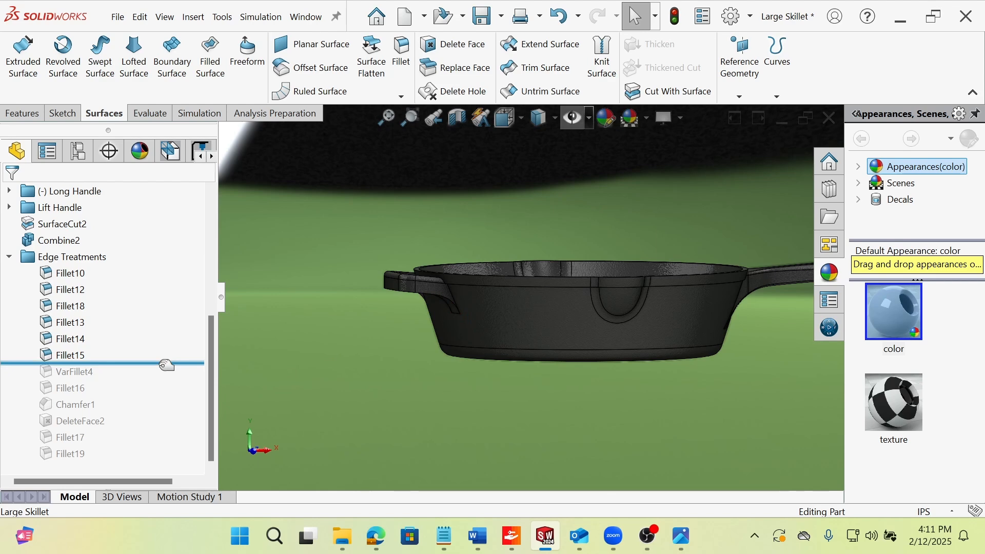
drag(167, 365, 161, 379)
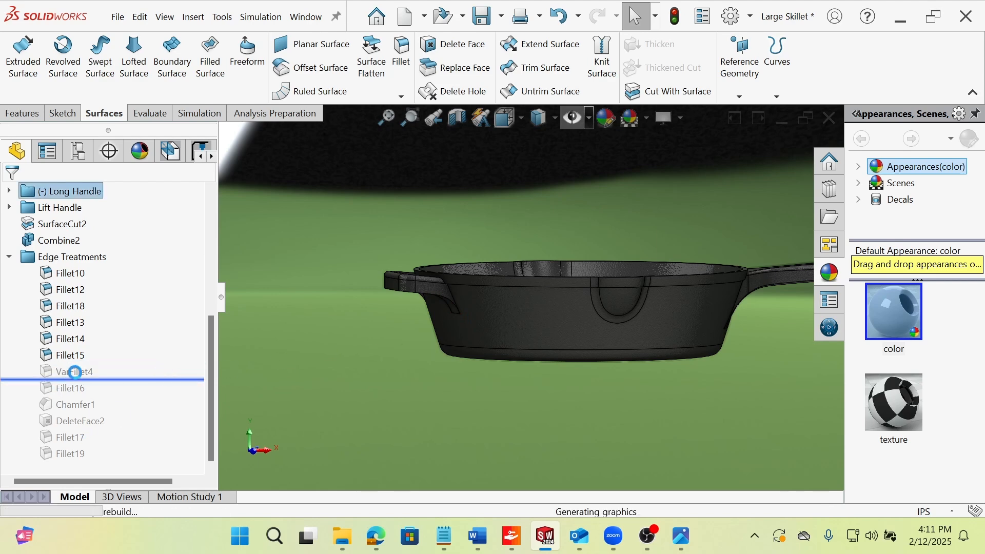
click(75, 371)
middle_drag(455, 306, 523, 277)
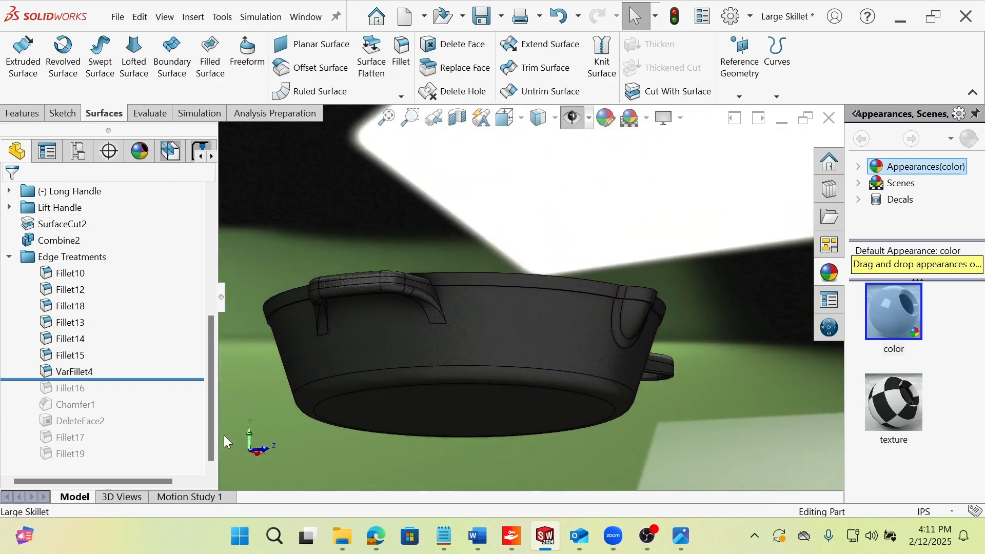
click(81, 373)
scroll(454, 267, down, 3)
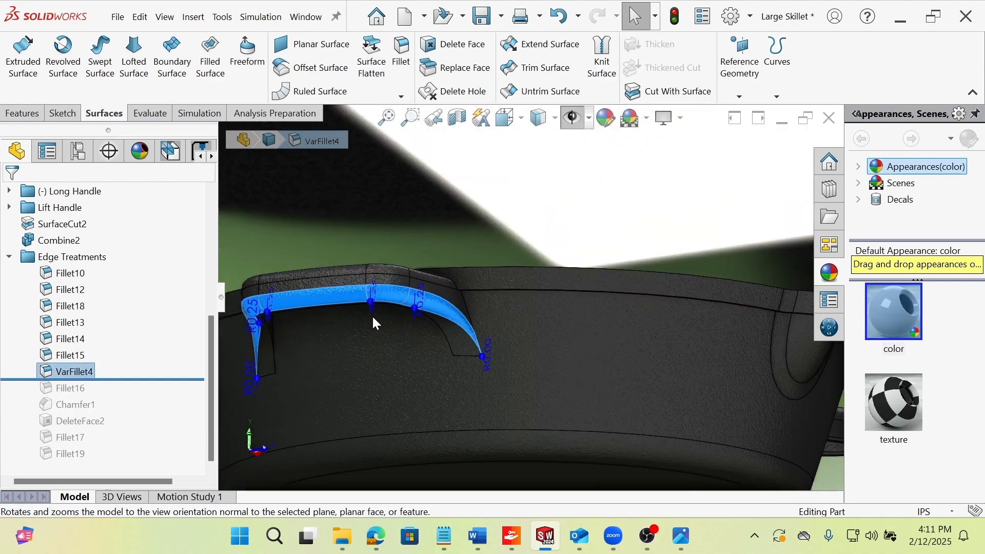
middle_drag(372, 315, 457, 355)
scroll(535, 289, up, 2)
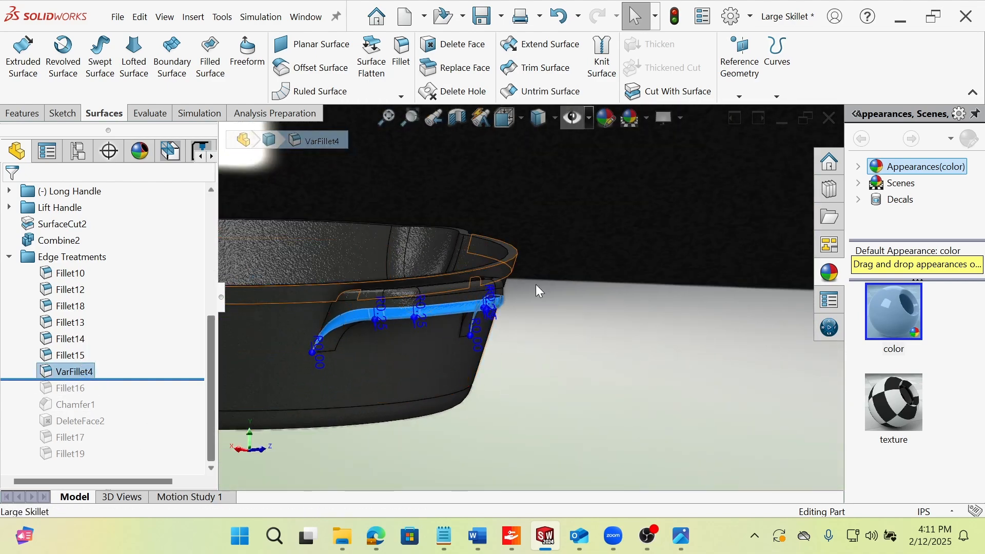
Examine how VarFillet4 tapers toward the ends of the lift handle, with and without the feature highlighted.
scroll(413, 321, down, 1)
click(279, 462)
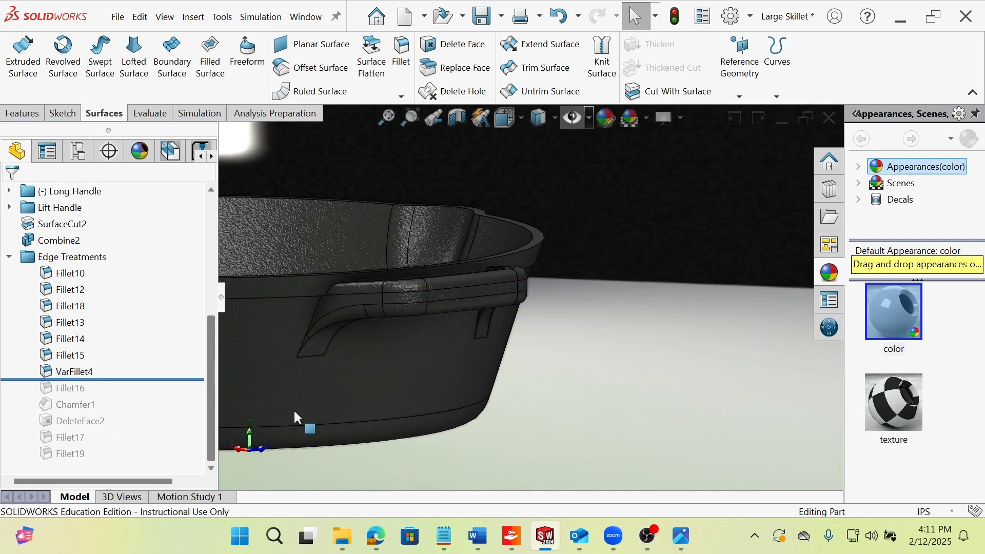
click(82, 374)
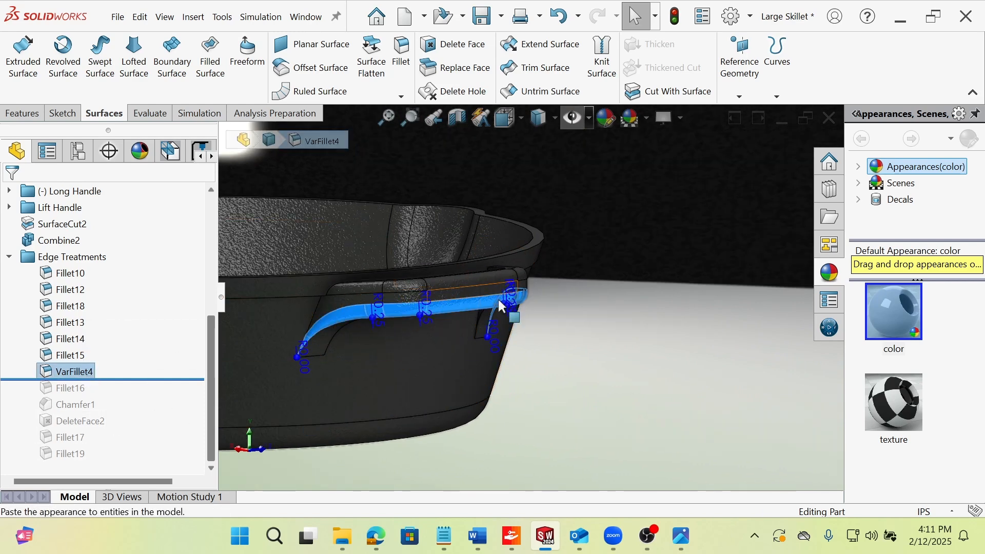
key(Escape)
scroll(331, 328, down, 2)
middle_drag(323, 327, 324, 269)
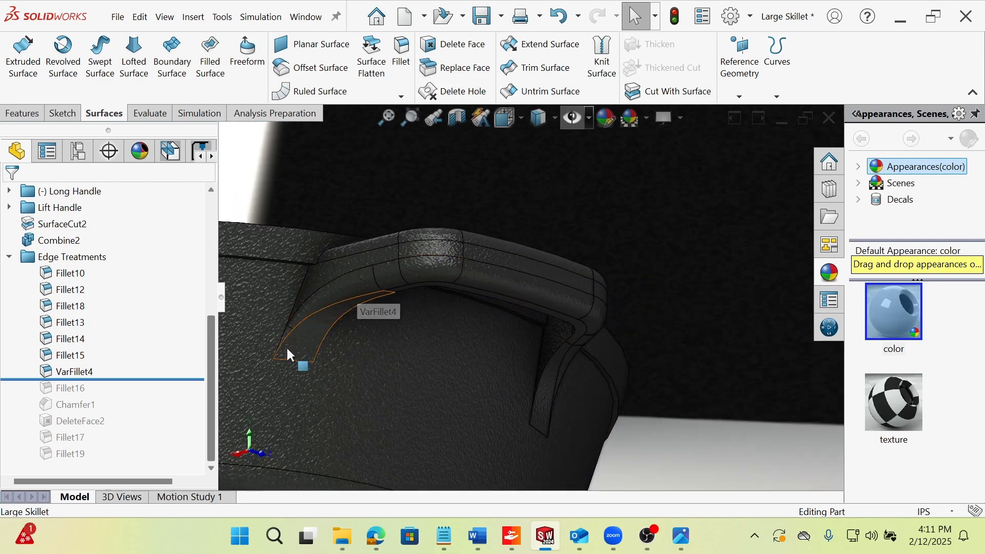
Set the display style to shaded without edges and examine the tapered end of VarFillet4 at the lift handle.
click(555, 120)
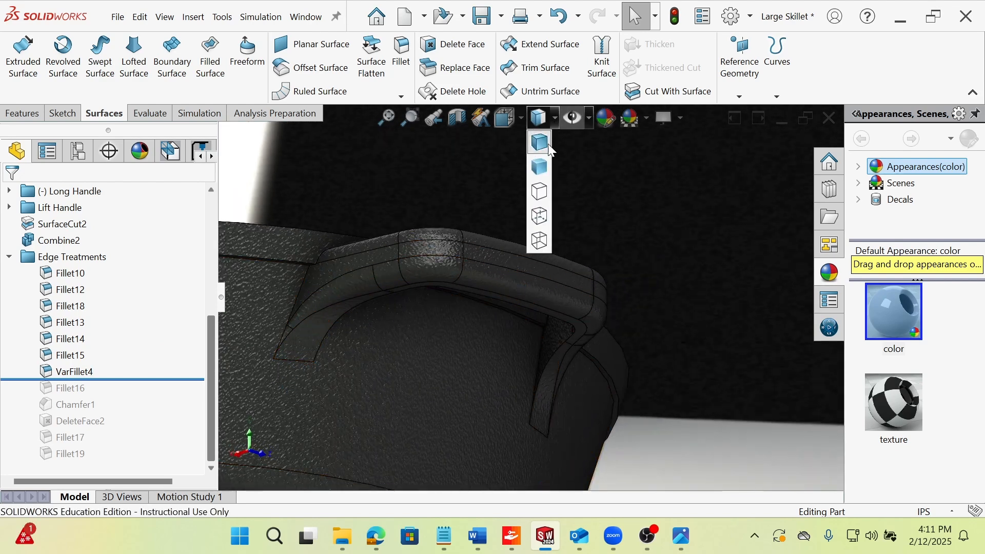
click(541, 164)
mouse_move(417, 255)
middle_down()
mouse_move(392, 299)
mouse_move(403, 288)
middle_up()
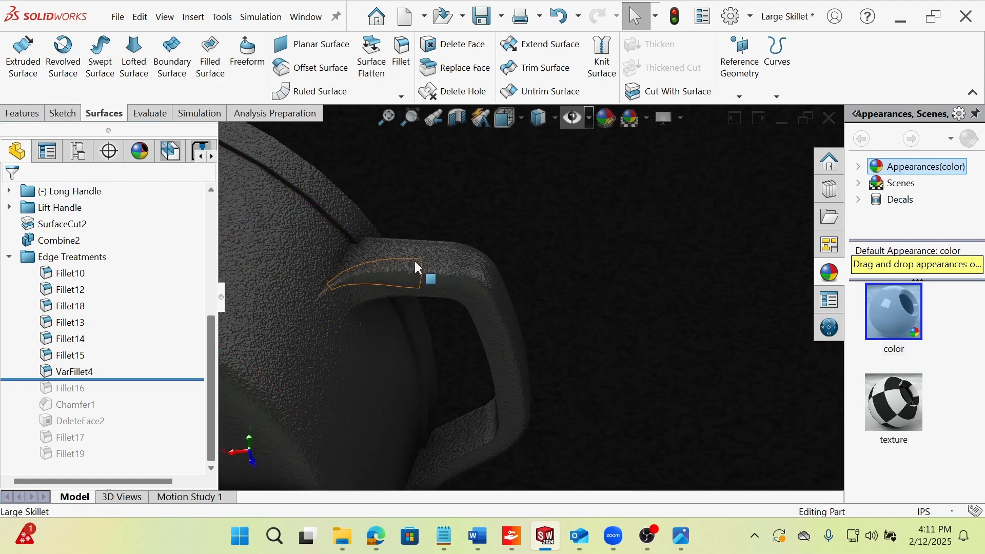
scroll(422, 279, down, 3)
click(429, 277)
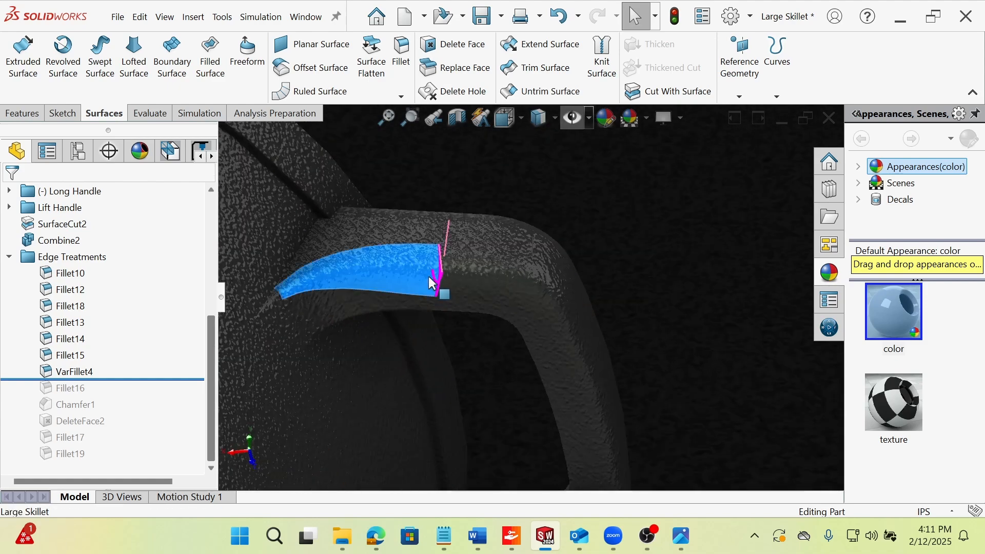
click(271, 306)
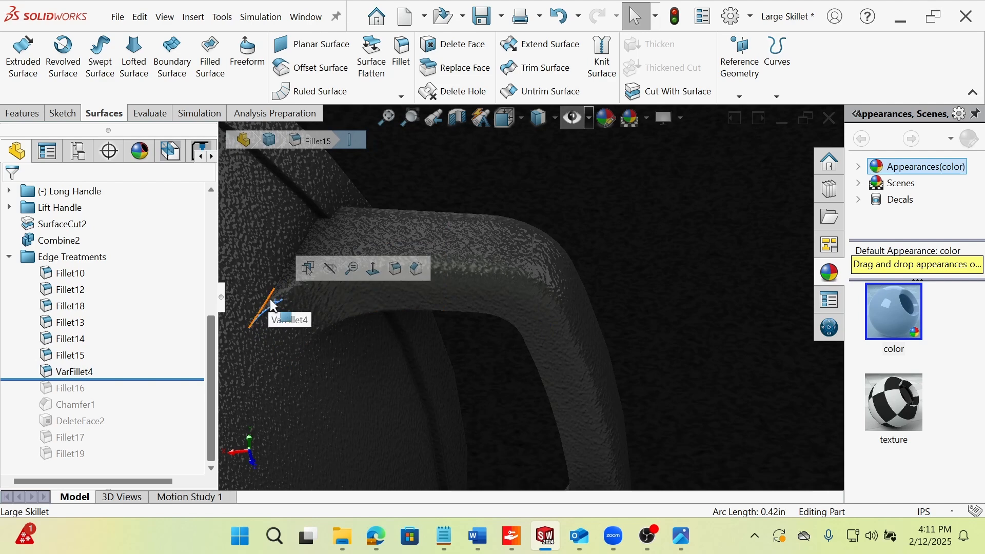
click(269, 302)
click(599, 258)
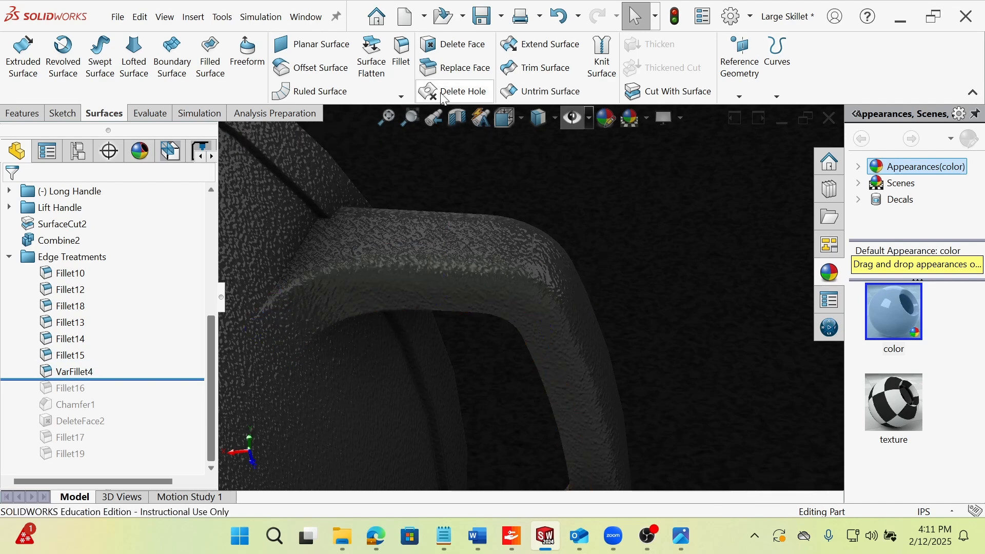
Open the Fillet tool to view its available fillet types, and close it without creating a fillet.
click(406, 78)
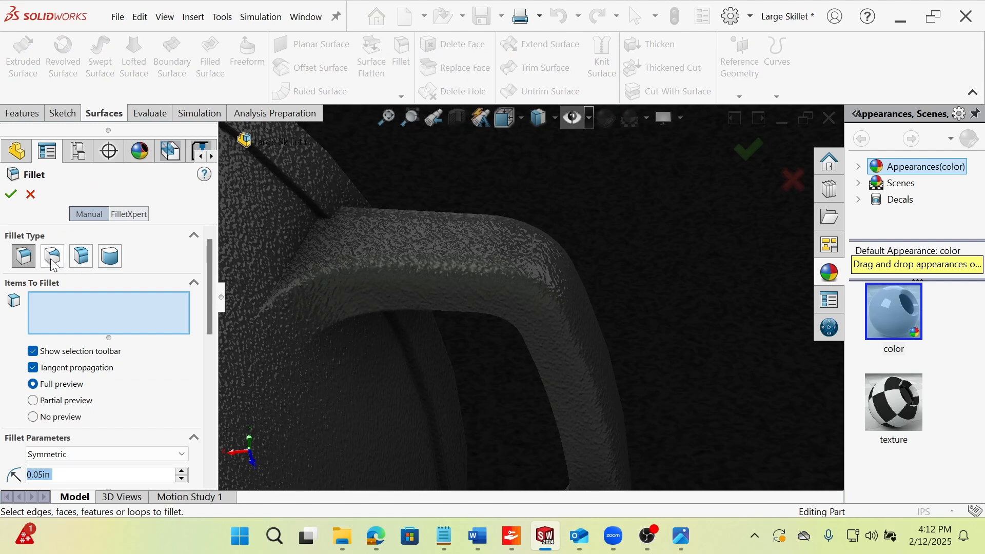
click(32, 194)
scroll(411, 256, up, 3)
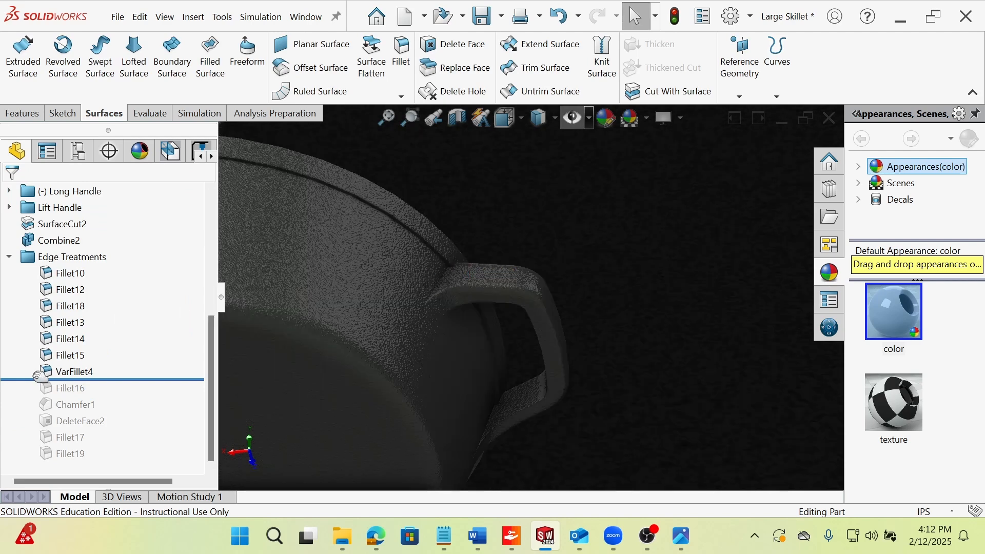
Roll the history forward past Fillet16 and view the underside of the lift handle where it meets the pan.
click(549, 117)
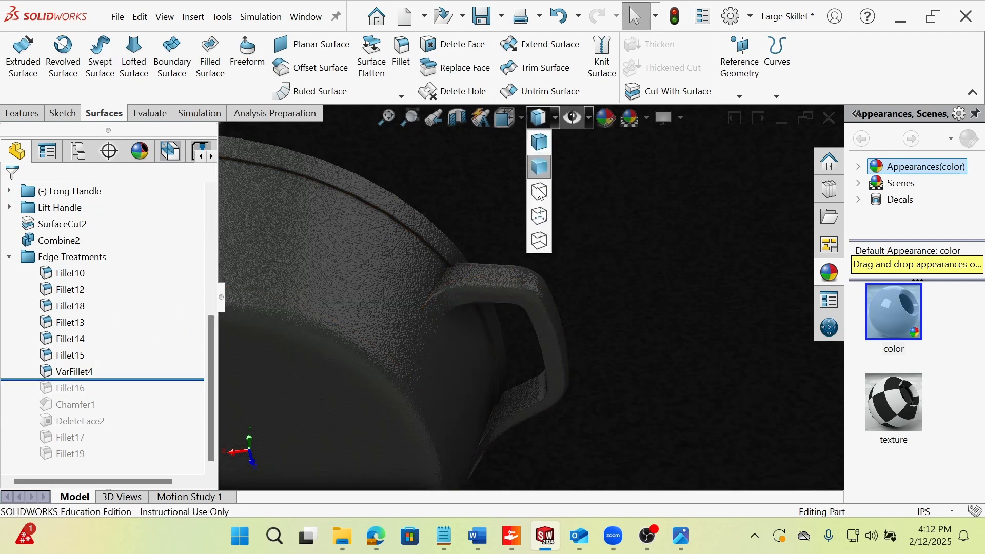
click(539, 142)
middle_drag(533, 298, 524, 315)
scroll(524, 315, up, 5)
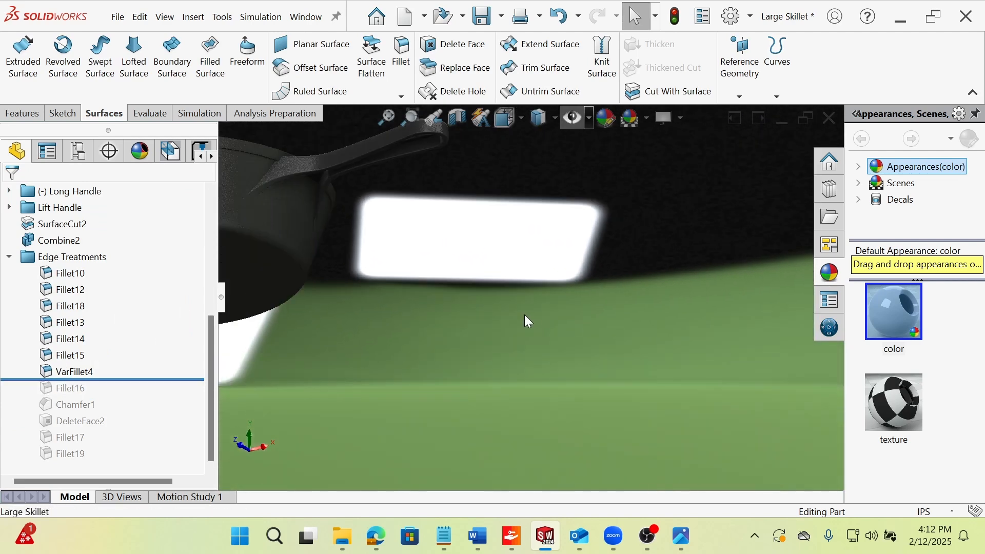
scroll(335, 211, down, 2)
scroll(494, 226, up, 2)
middle_drag(341, 253, 557, 262)
scroll(557, 261, down, 6)
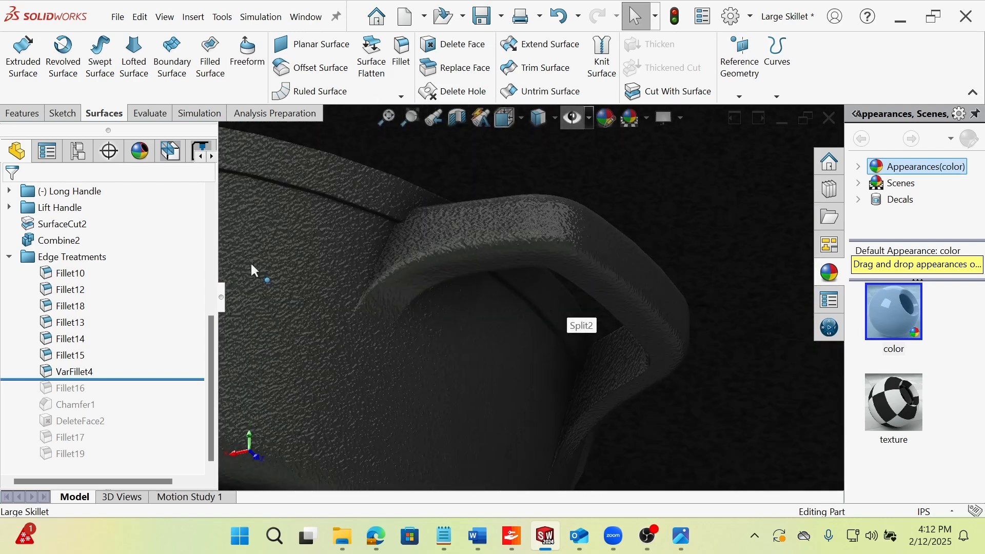
drag(136, 390, 136, 398)
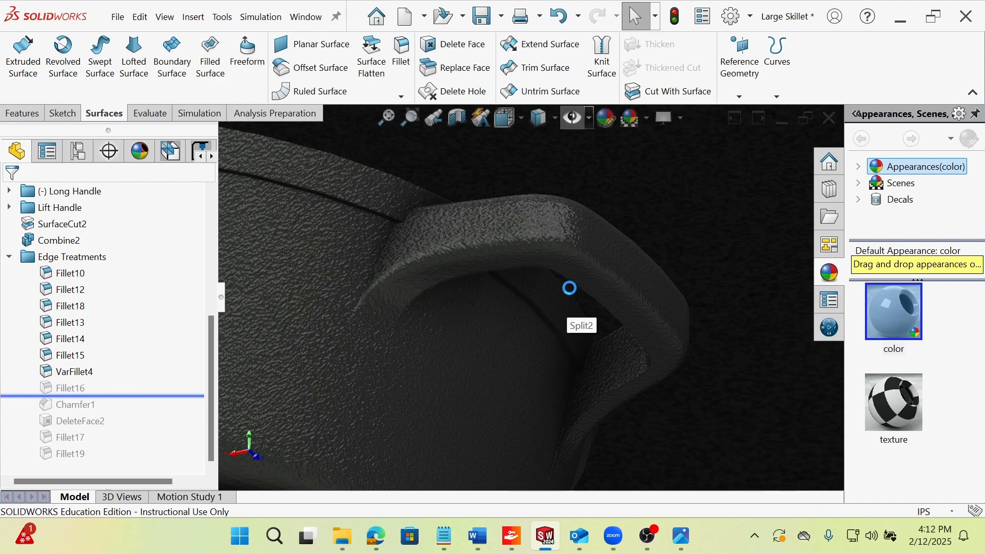
scroll(562, 268, up, 1)
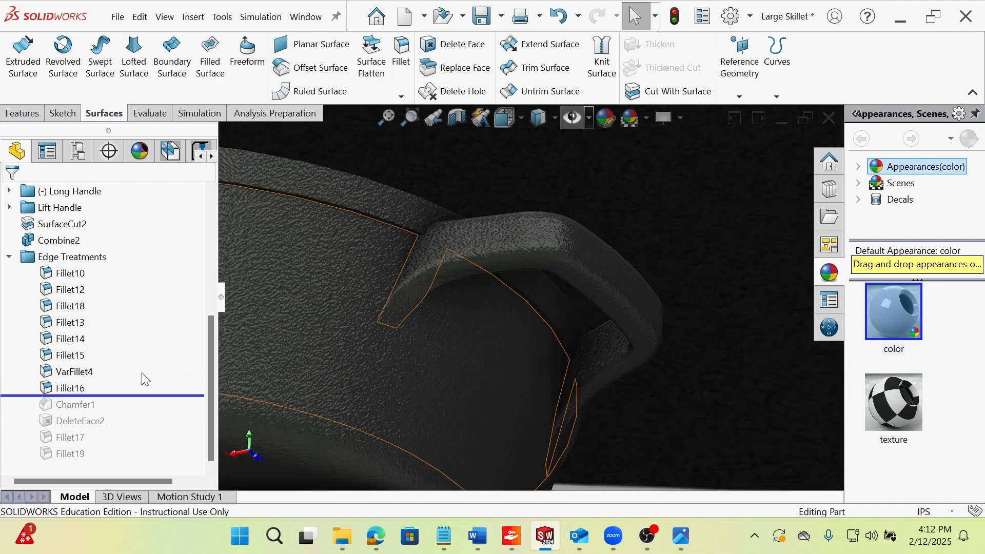
Set the display style to shaded with edges and view the lift handle's filleted edges where it joins the pan.
click(75, 389)
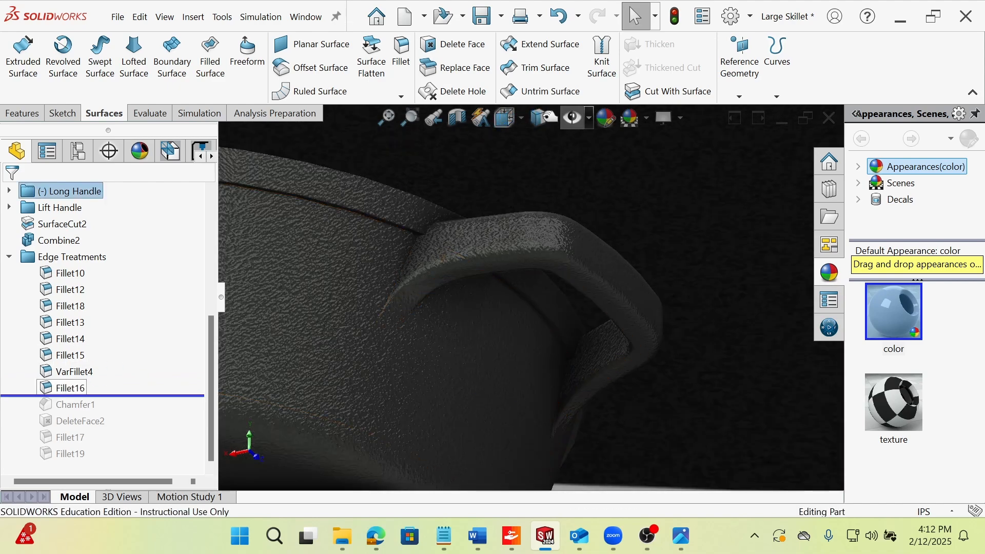
click(556, 119)
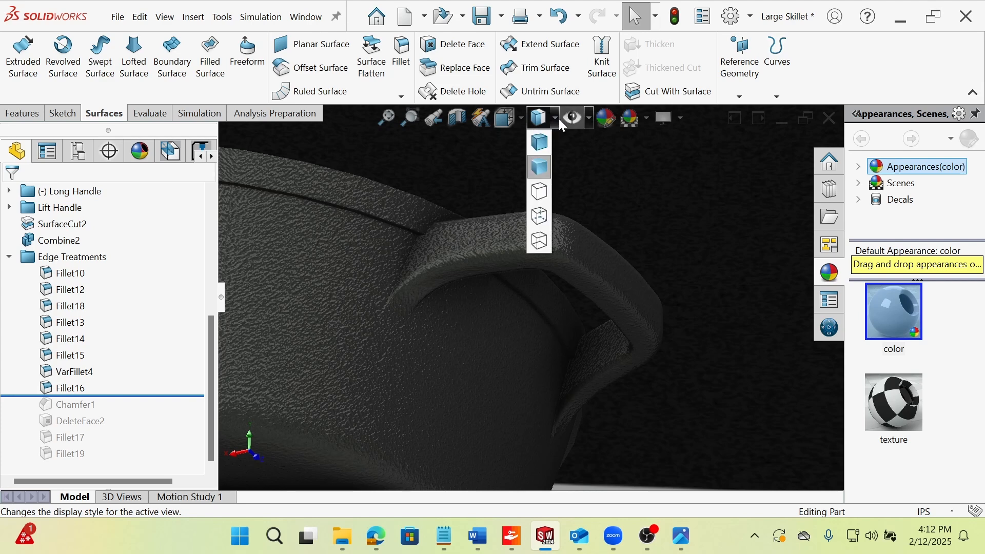
click(544, 143)
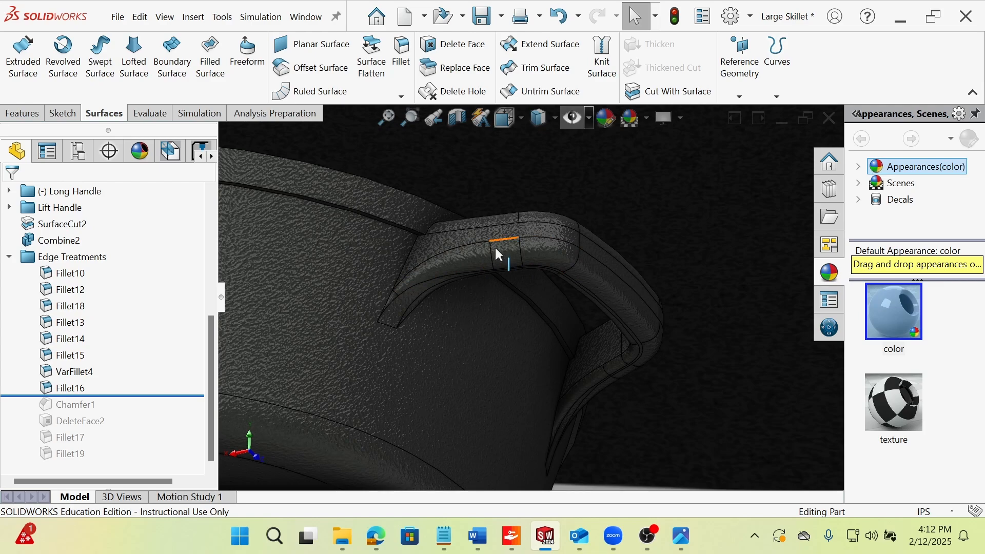
middle_drag(494, 245, 384, 326)
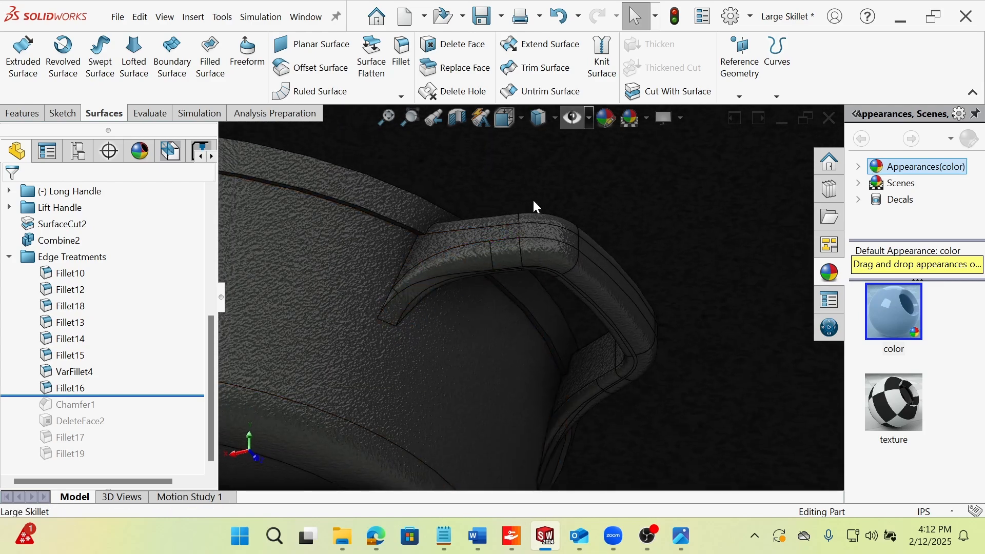
middle_drag(399, 367, 493, 389)
Save the Large Skillet part.
scroll(710, 264, up, 3)
scroll(719, 257, down, 3)
scroll(676, 216, down, 1)
scroll(692, 278, up, 1)
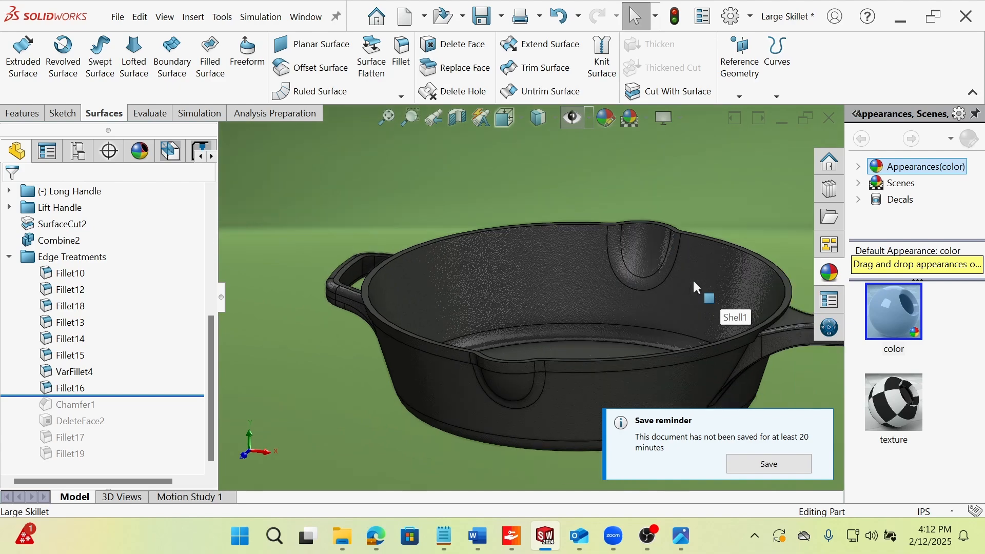
scroll(703, 307, down, 1)
middle_drag(635, 292, 635, 315)
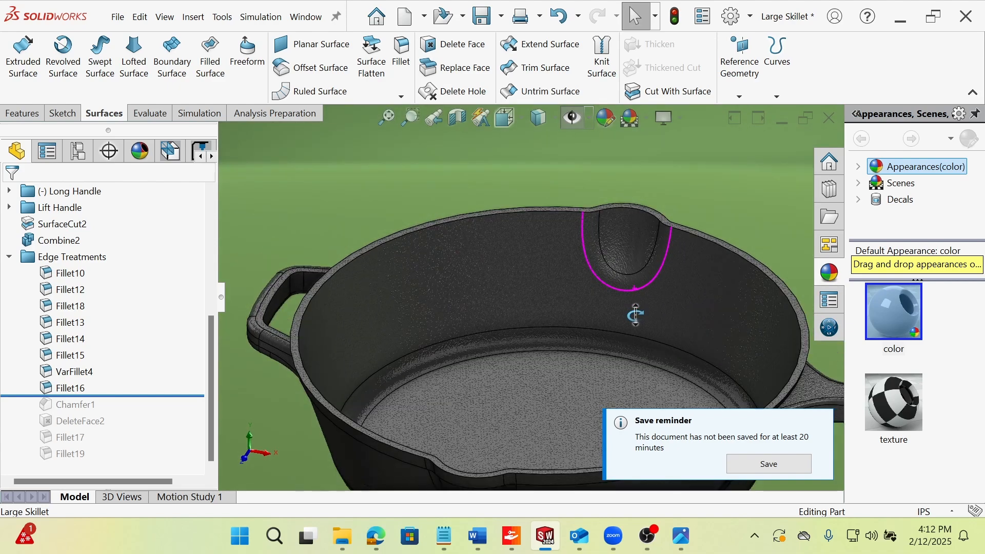
click(765, 465)
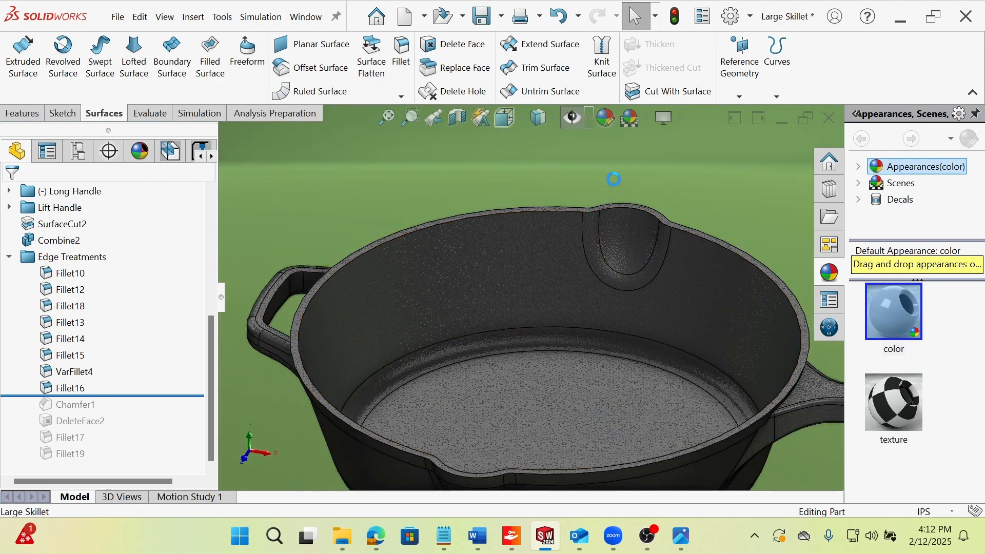
Roll the history forward past Chamfer1 and view the chamfered rim around the pour spout.
drag(144, 408, 138, 410)
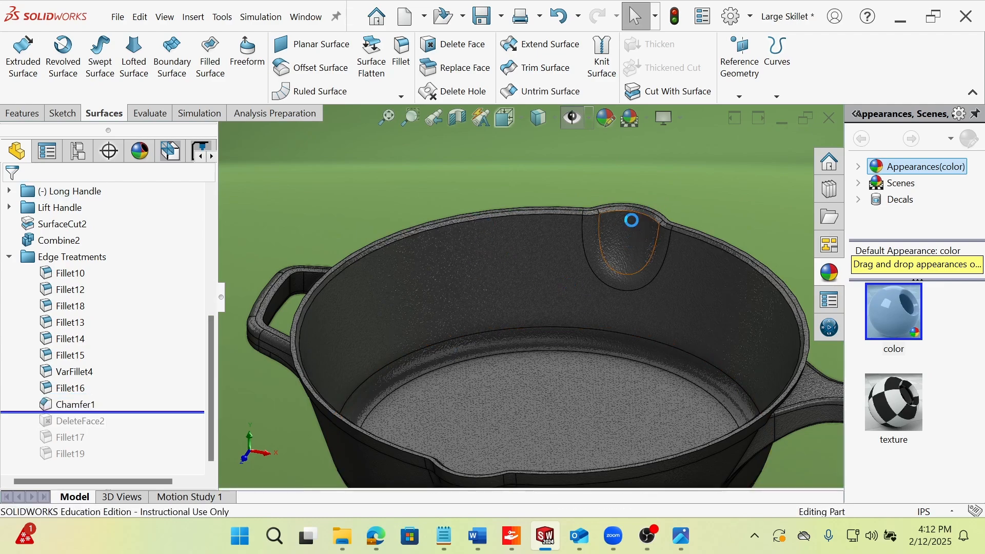
scroll(629, 226, down, 5)
middle_drag(625, 234, 572, 227)
mouse_move(567, 274)
middle_down()
mouse_move(637, 341)
mouse_move(635, 352)
mouse_move(561, 281)
middle_up()
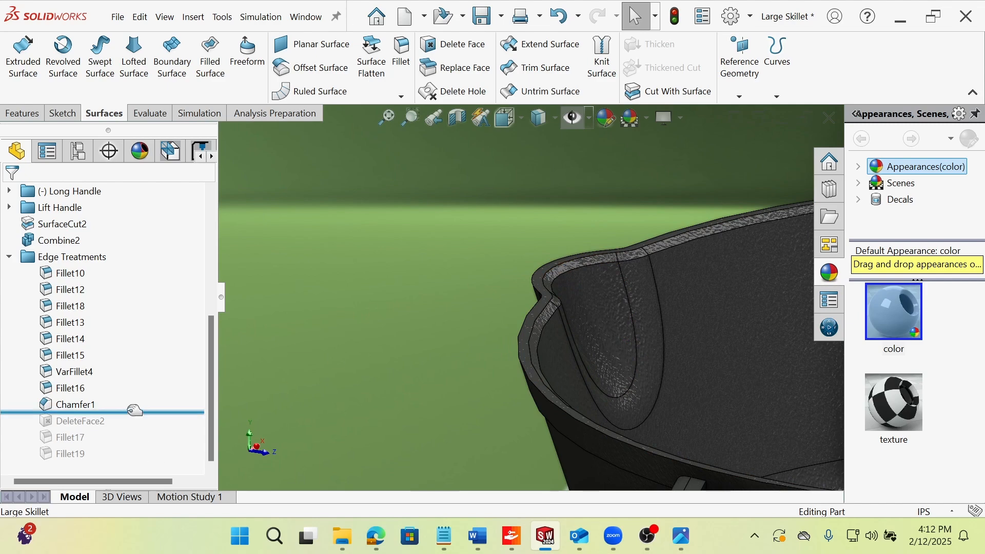
Roll the history forward past DeleteFace2 and view the pan's rim and pour spout.
drag(131, 412, 130, 428)
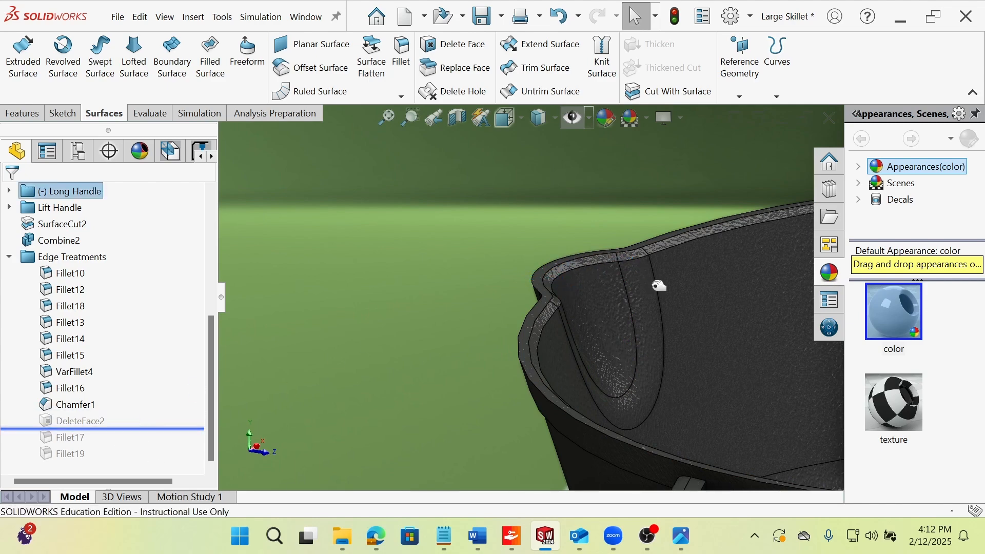
scroll(643, 350, up, 5)
scroll(645, 345, down, 4)
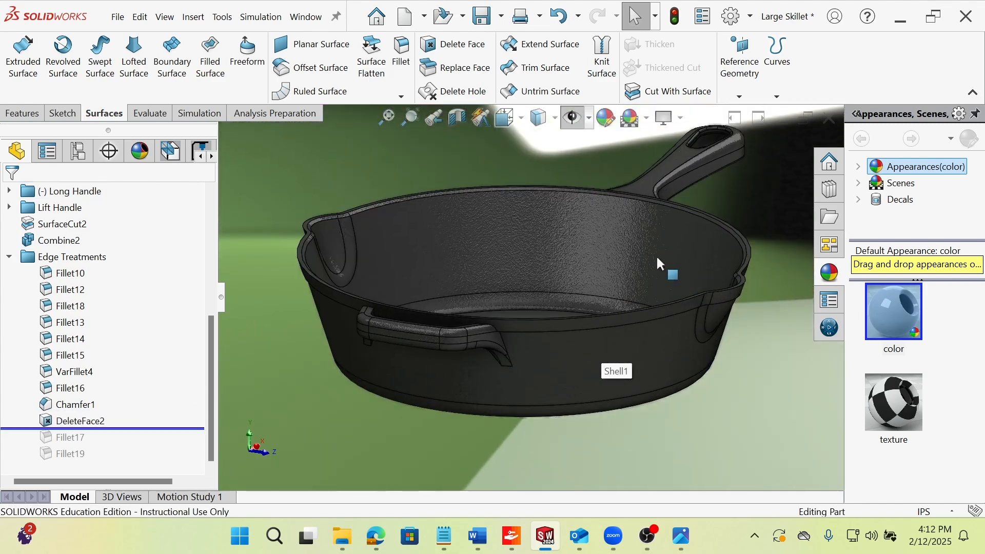
scroll(282, 245, down, 4)
scroll(449, 270, up, 2)
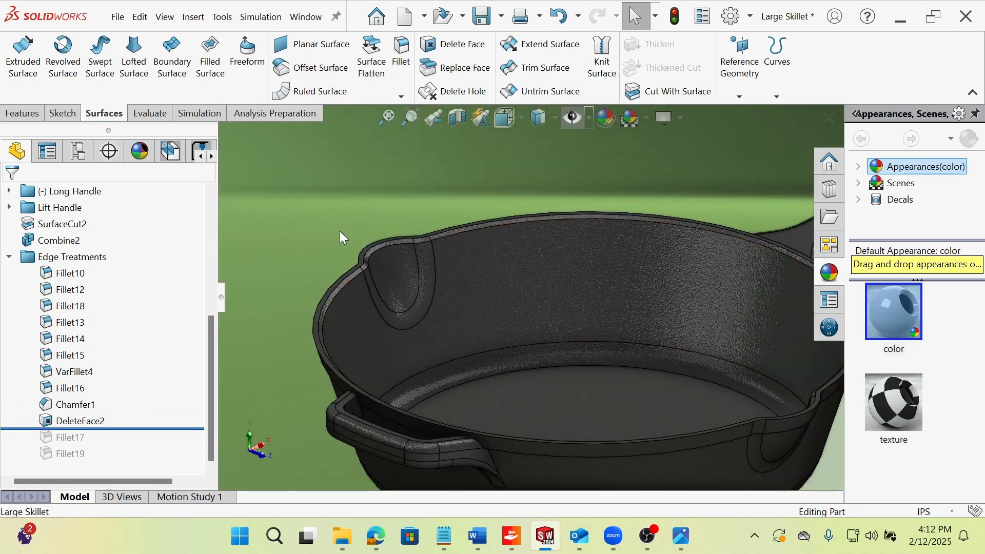
scroll(466, 270, down, 3)
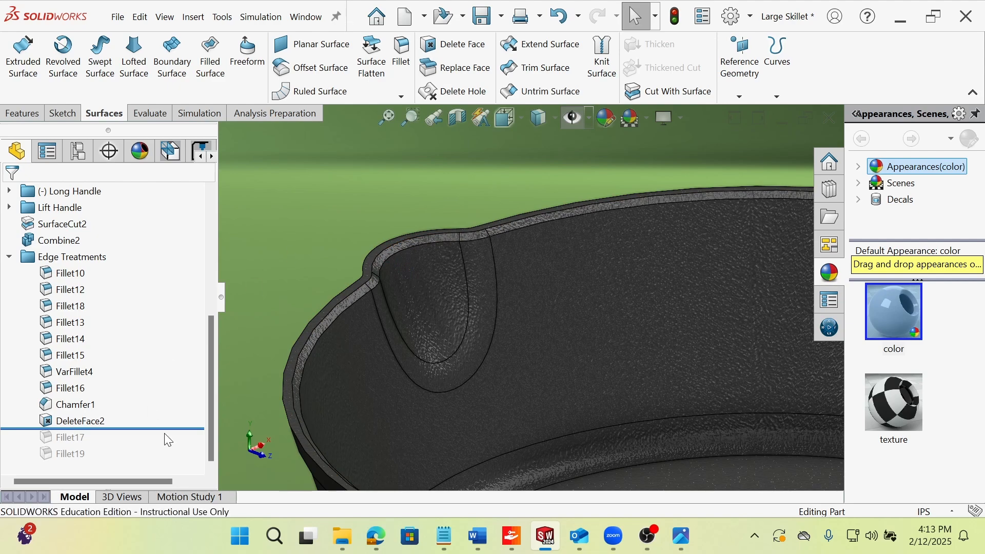
Select DeleteFace2 and examine the underside of the long handle where its legs meet the pan wall.
mouse_move(169, 428)
mouse_down()
mouse_move(169, 439)
mouse_move(165, 426)
mouse_up()
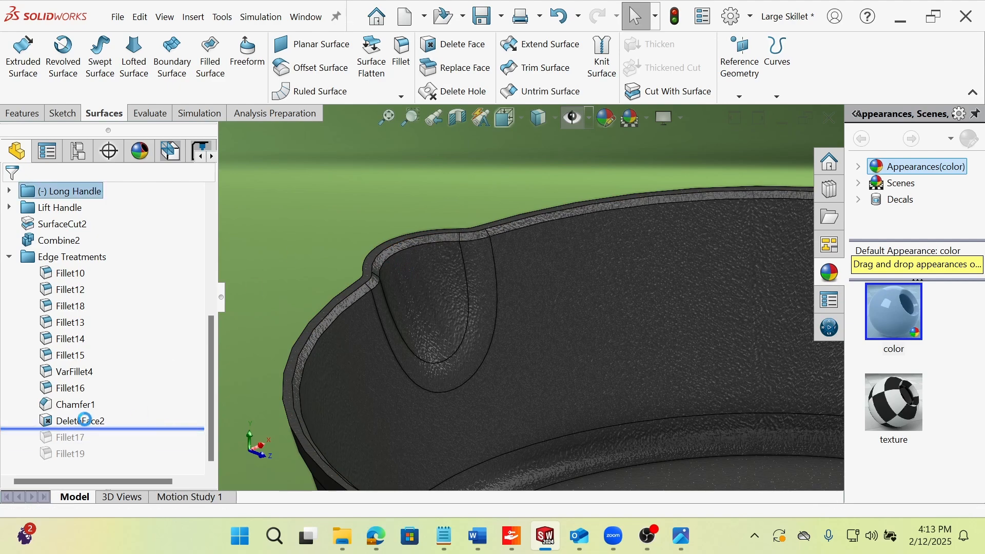
click(84, 420)
scroll(499, 347, up, 7)
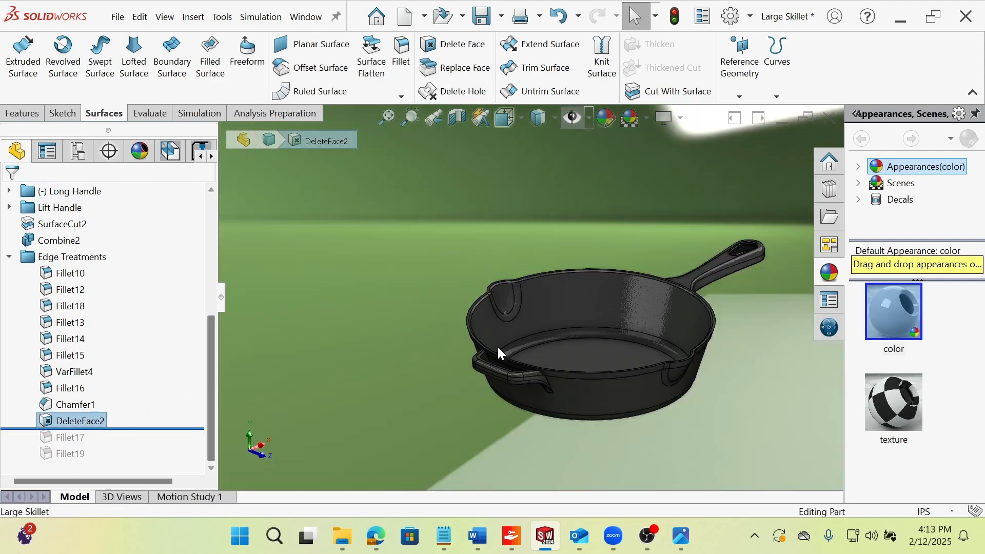
scroll(497, 346, up, 3)
middle_drag(497, 346, 621, 285)
scroll(514, 311, down, 2)
scroll(621, 285, down, 4)
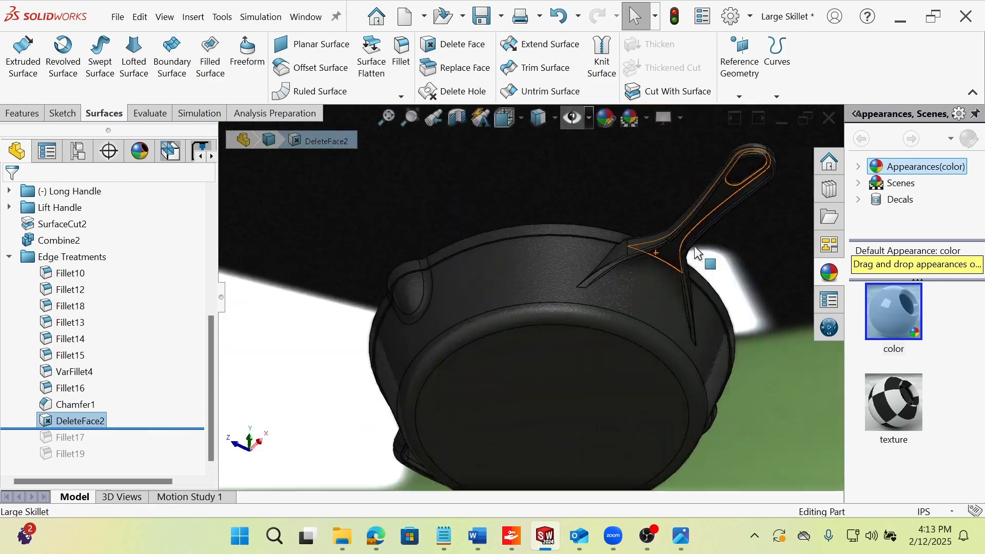
scroll(694, 246, down, 3)
scroll(595, 272, down, 4)
scroll(570, 313, up, 1)
middle_drag(569, 313, 455, 353)
Roll the history back before DeleteFace2 and examine the rim ledge between the long handle's legs.
drag(122, 429, 129, 411)
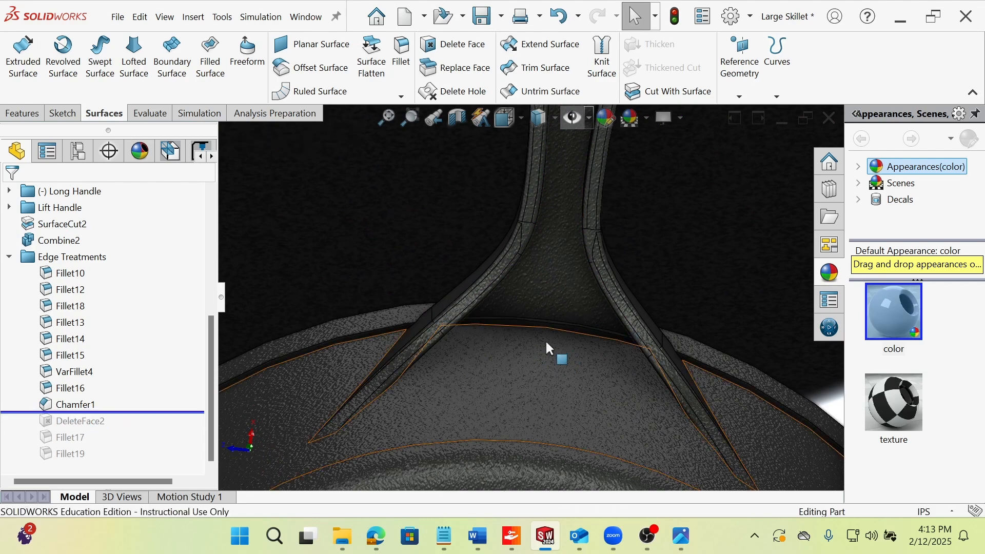
mouse_move(531, 336)
middle_down()
mouse_move(532, 308)
mouse_move(526, 336)
middle_up()
scroll(528, 323, down, 6)
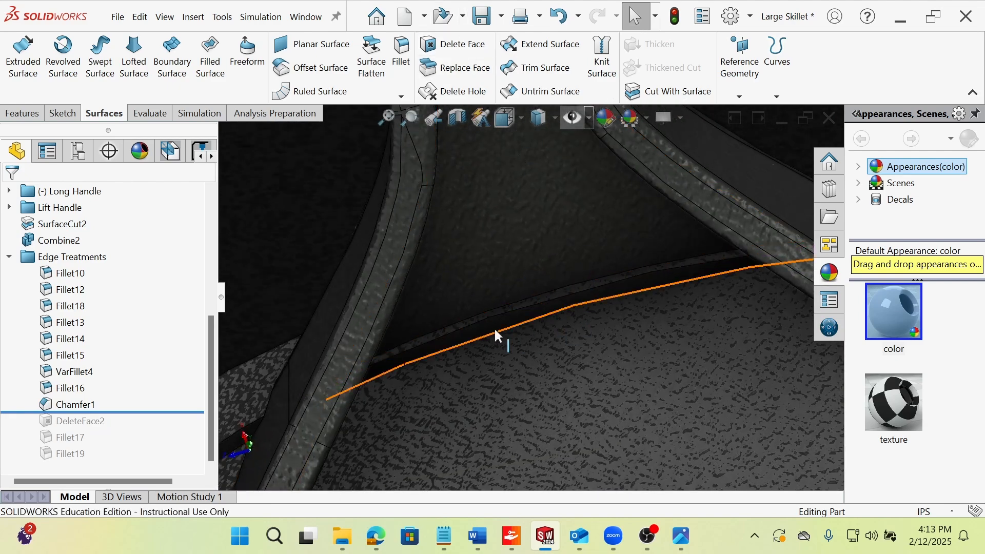
Roll the history forward past DeleteFace2 and review its selected faces and Delete and Patch option, accepting the definition unchanged.
mouse_move(121, 411)
mouse_down()
mouse_move(132, 411)
mouse_move(131, 426)
mouse_up()
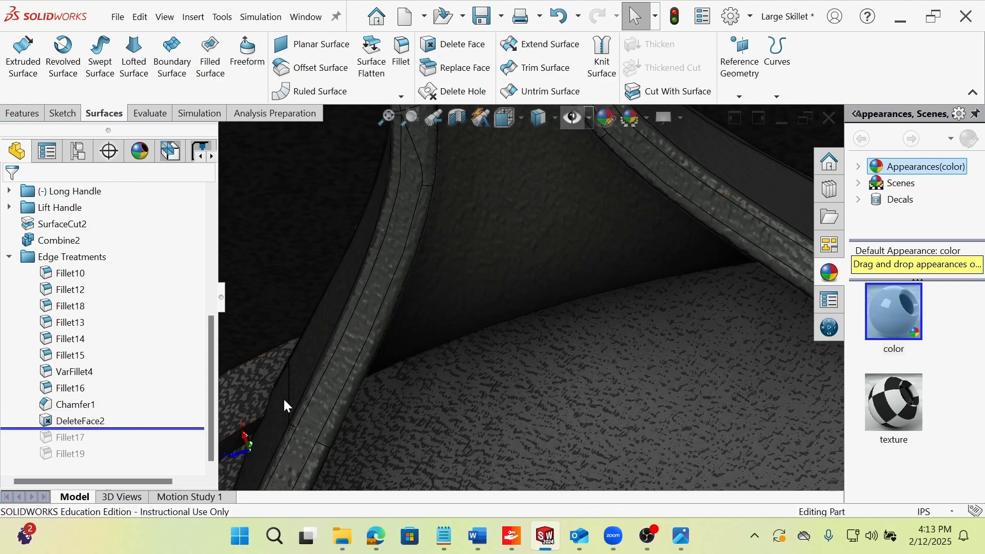
click(77, 420)
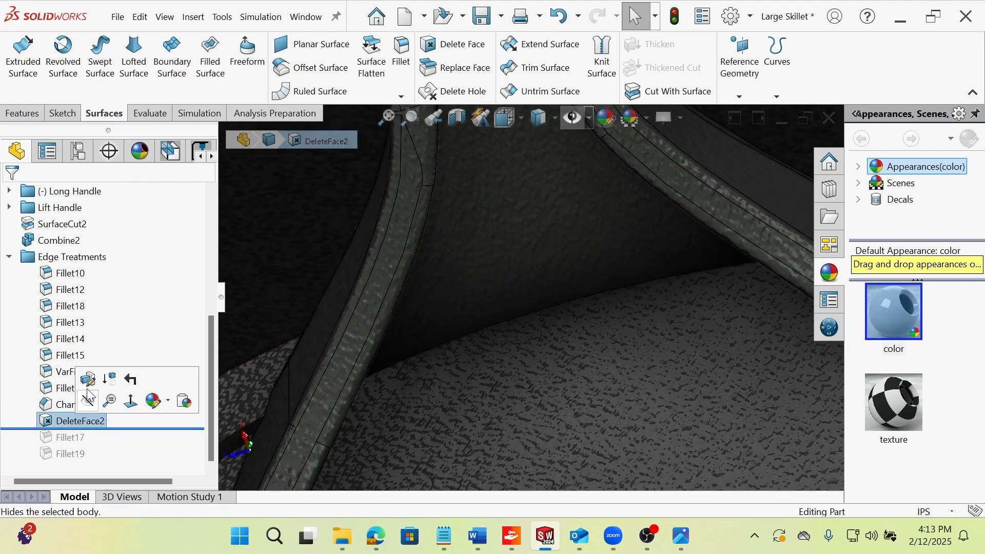
click(88, 397)
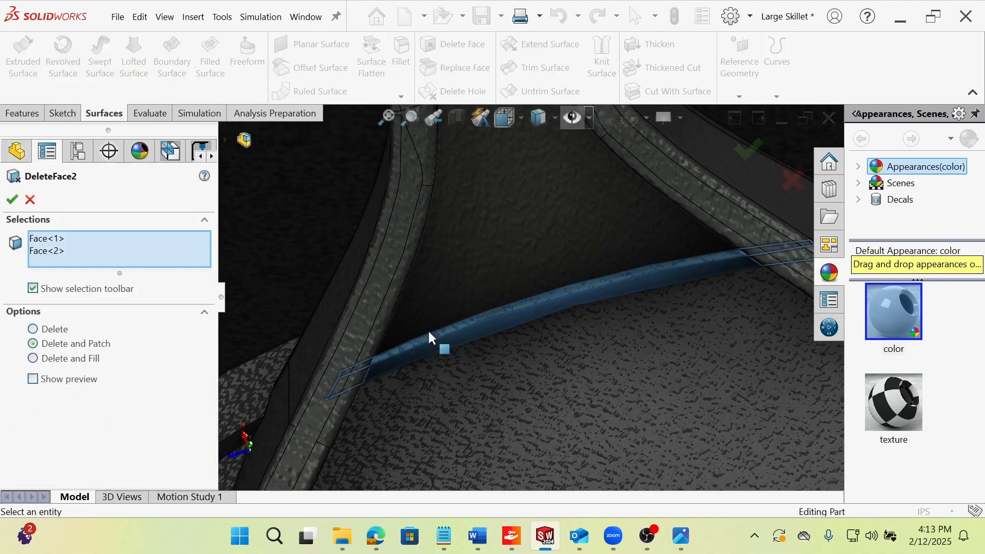
mouse_move(418, 371)
middle_down()
mouse_move(372, 398)
mouse_move(427, 380)
middle_up()
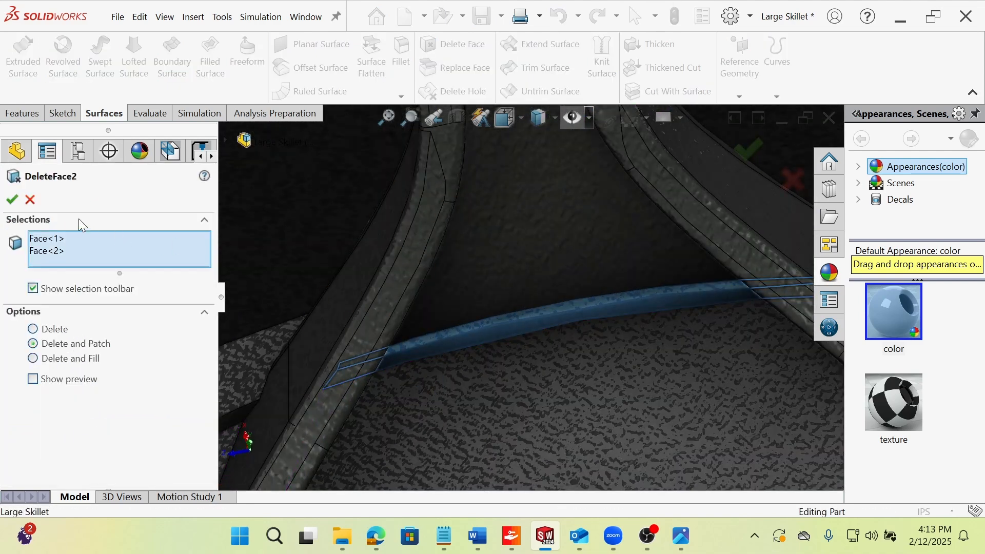
click(13, 201)
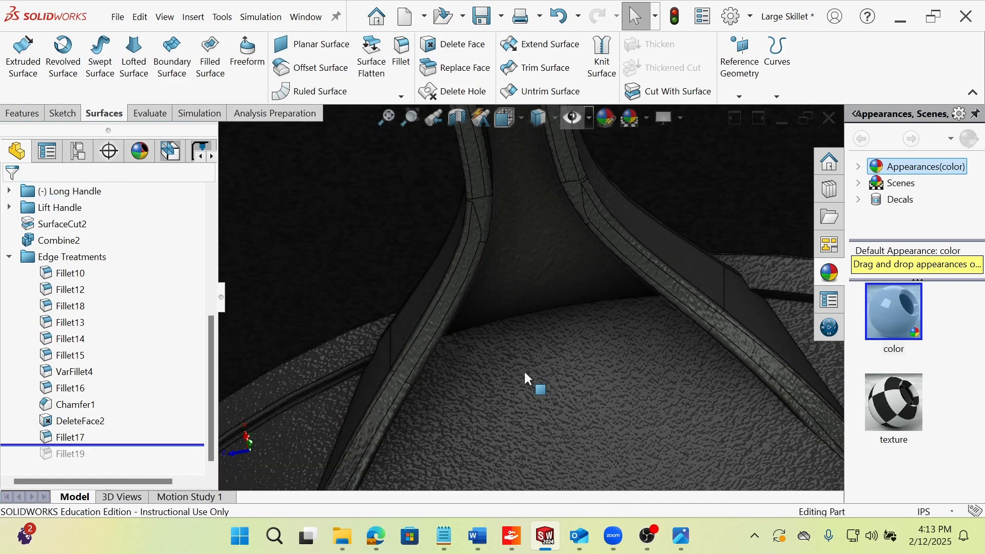
Roll the history forward past Fillet17 and highlight the feature to view the rim edges it rounds.
middle_drag(526, 377, 474, 293)
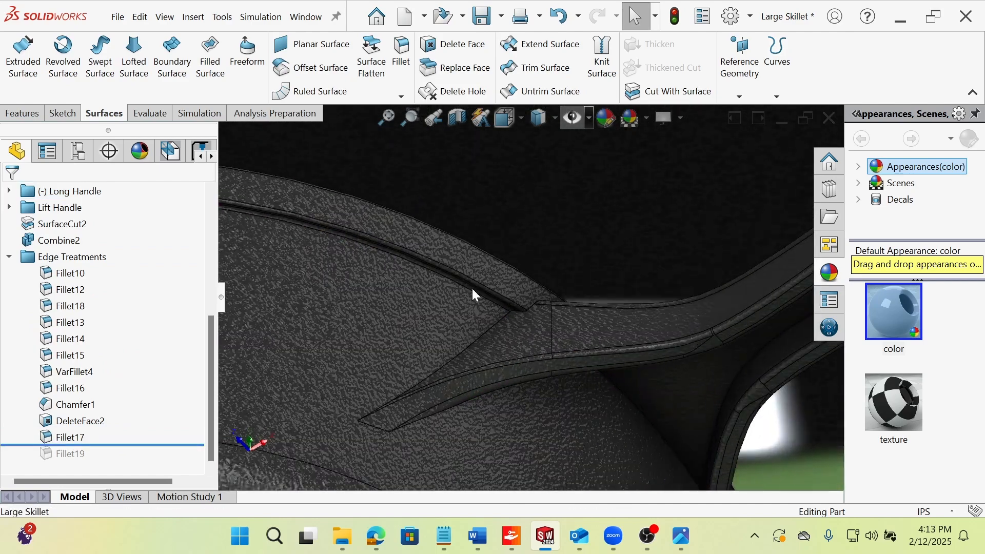
middle_drag(451, 254, 428, 410)
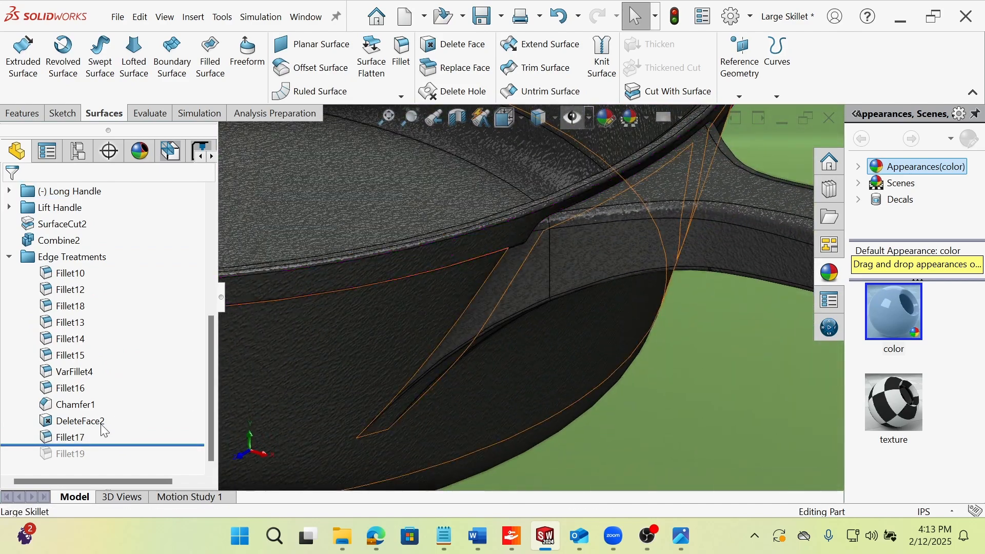
click(72, 438)
scroll(464, 263, up, 5)
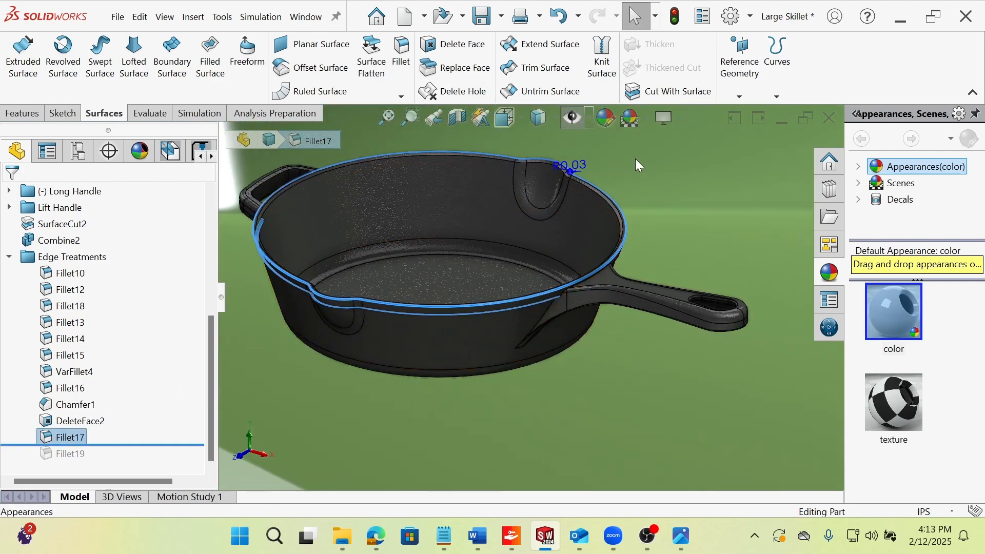
scroll(524, 201, down, 2)
scroll(631, 271, down, 3)
click(623, 278)
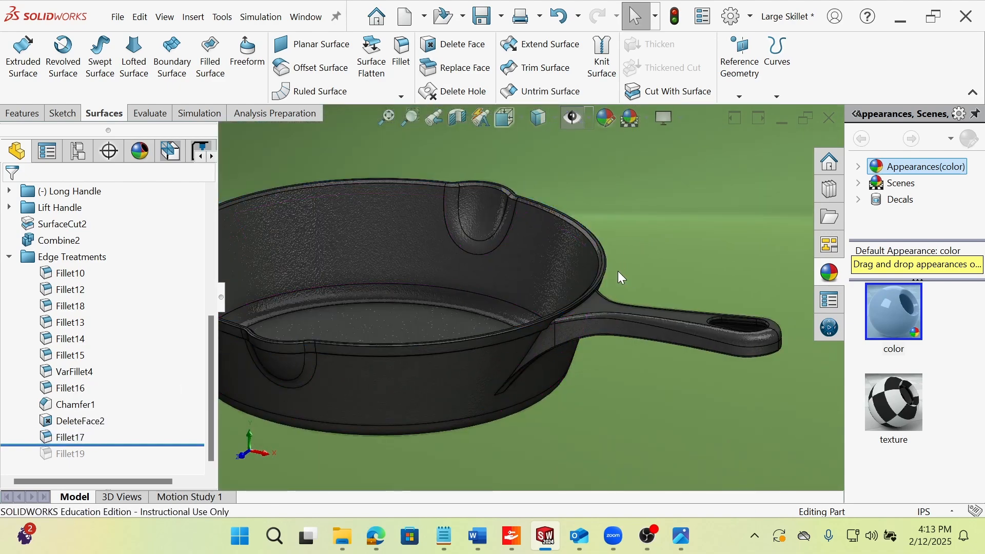
Examine Fillet17 on the pan's rim and along the ledge below it near the long handle.
scroll(620, 275, down, 3)
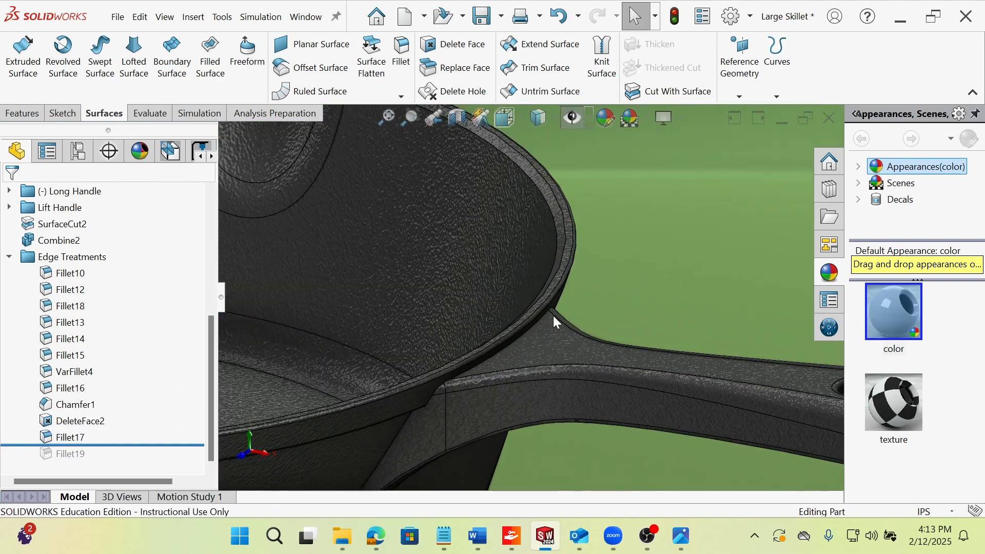
click(567, 284)
scroll(544, 308, up, 5)
click(537, 365)
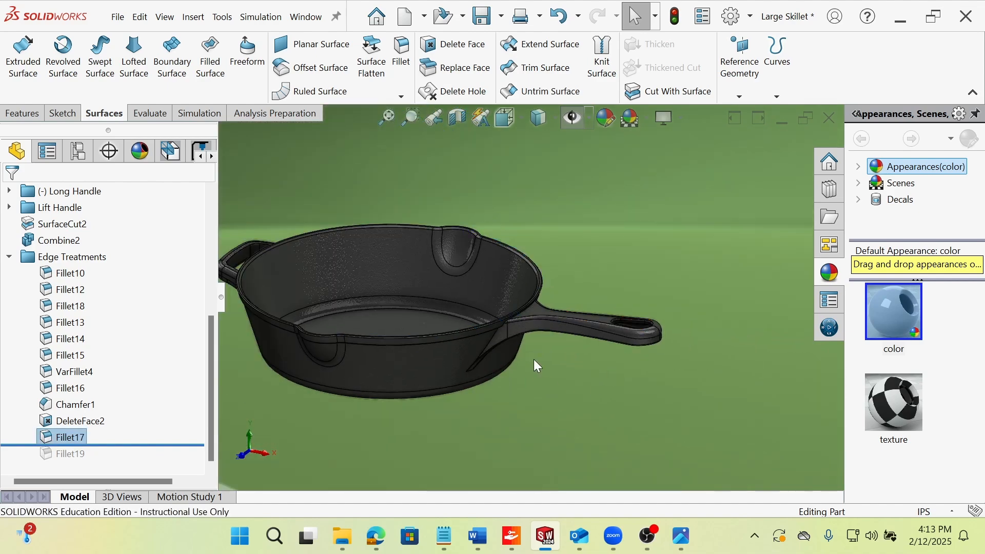
scroll(533, 359, down, 8)
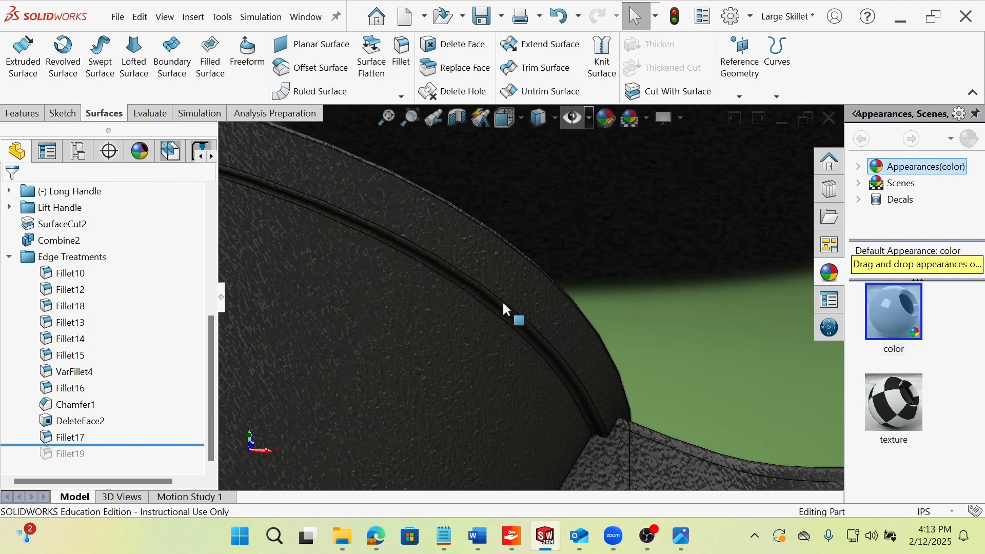
scroll(533, 323, up, 2)
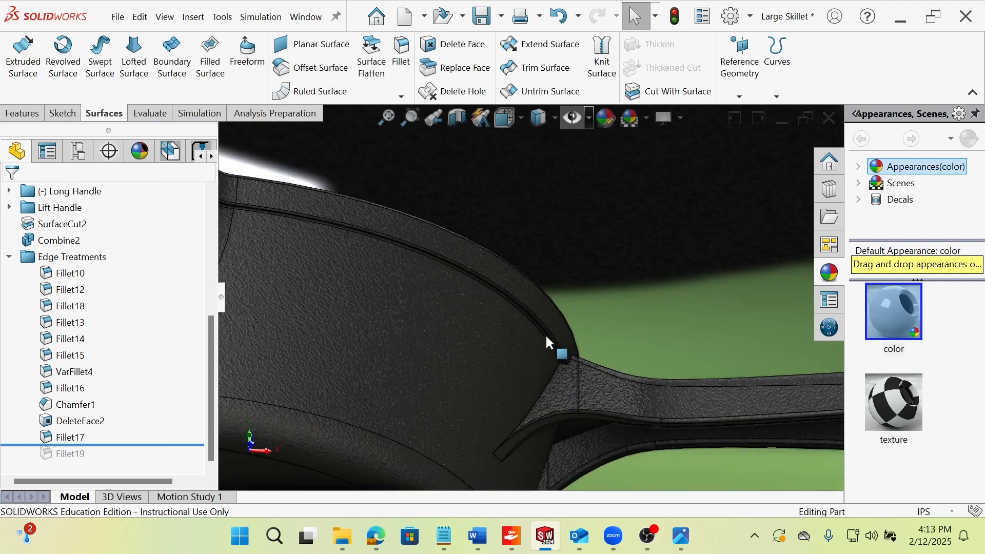
mouse_move(546, 338)
middle_down()
mouse_move(523, 391)
mouse_move(501, 347)
mouse_move(536, 336)
middle_up()
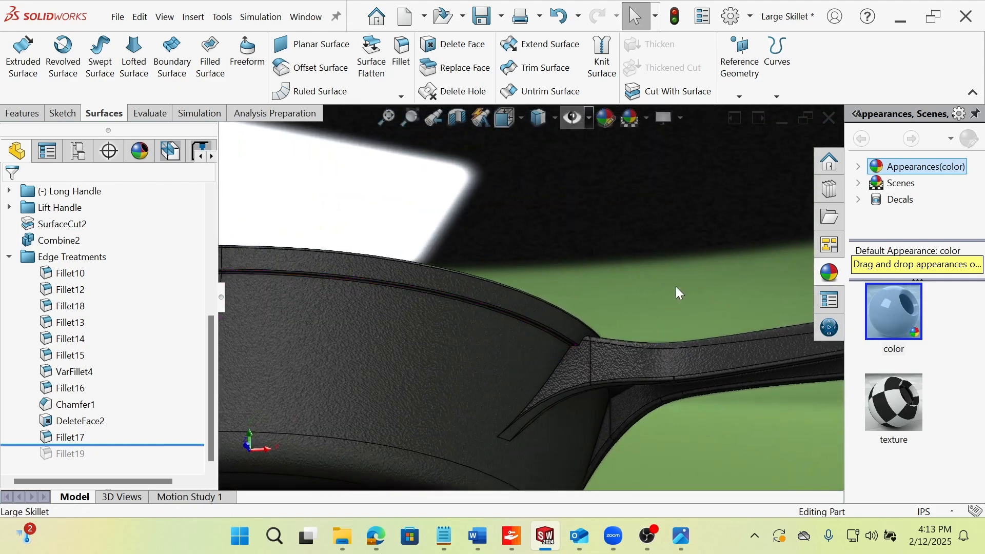
Roll the history forward past Fillet19 and view the joint between the long handle and the pan.
drag(197, 446, 196, 458)
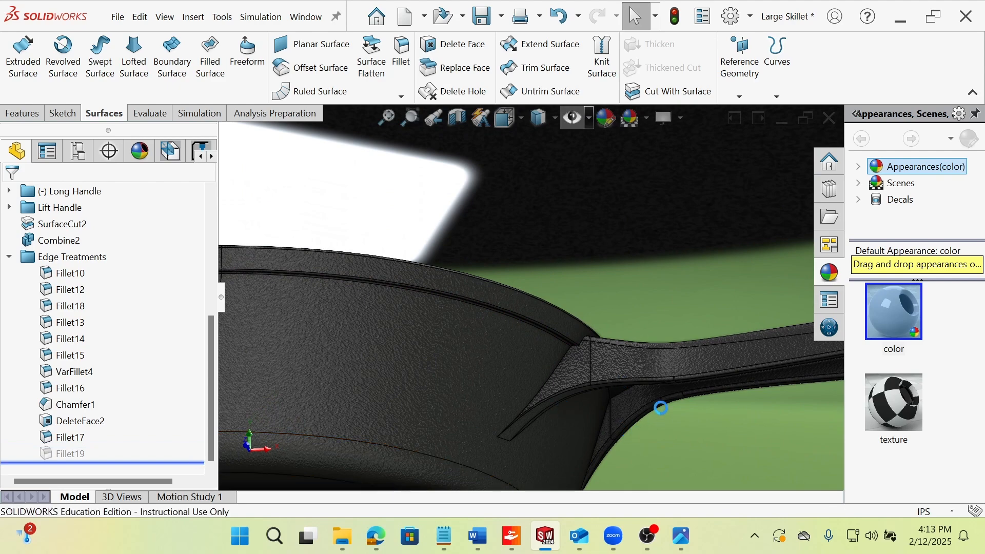
middle_drag(621, 384, 567, 460)
Section the skillet along the Front Plane to inspect the joint between pan and long handle, and close the section without keeping it.
click(594, 369)
click(500, 173)
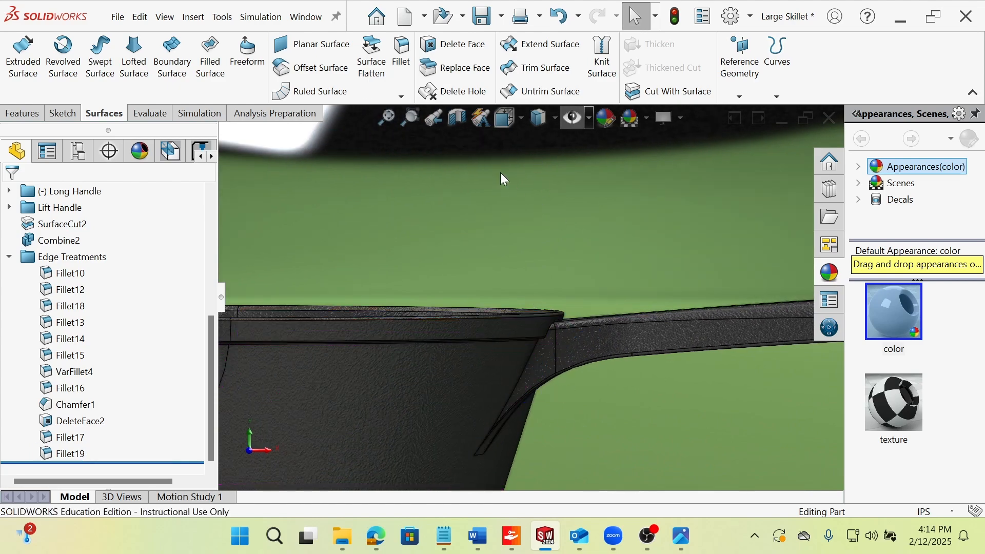
click(462, 121)
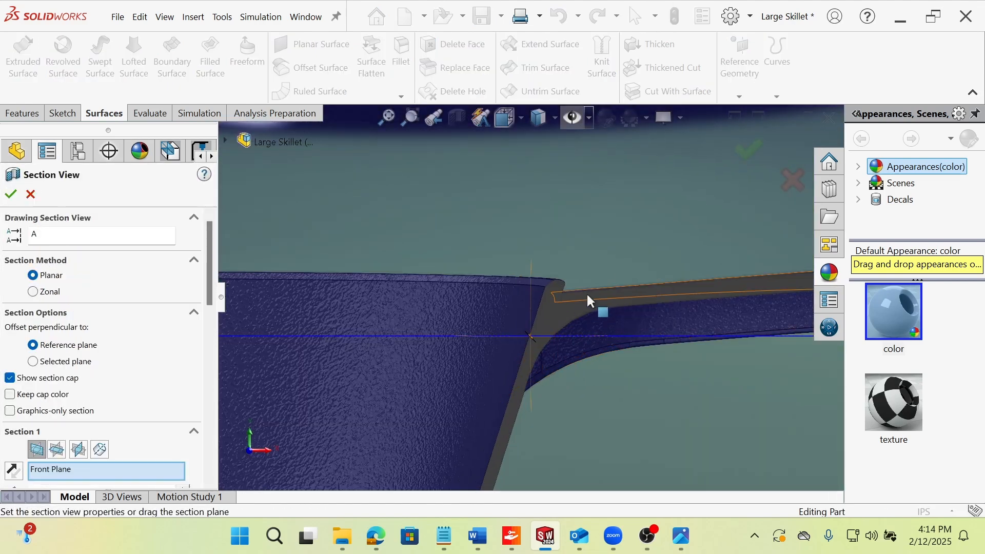
middle_drag(556, 343, 524, 336)
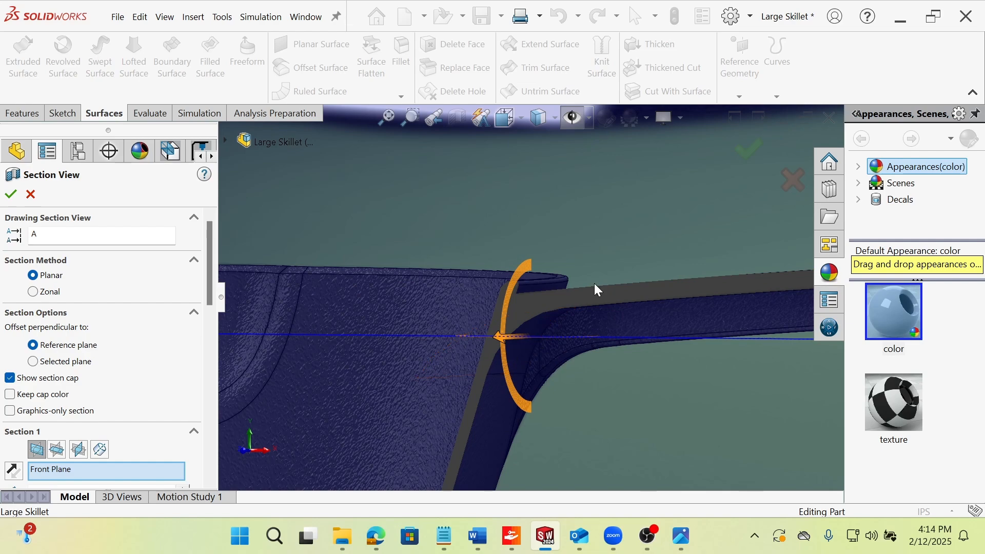
middle_drag(610, 435, 533, 331)
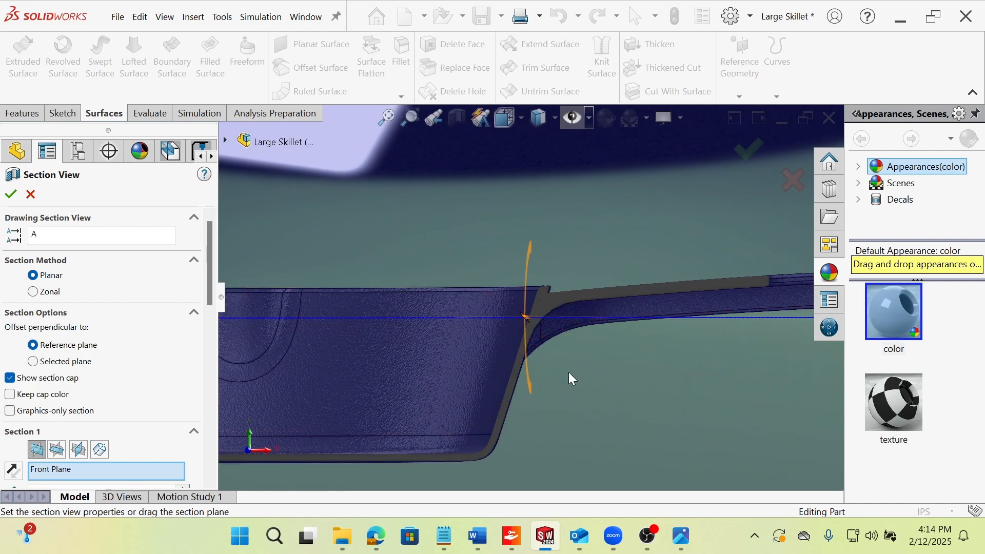
scroll(568, 372, up, 2)
click(31, 194)
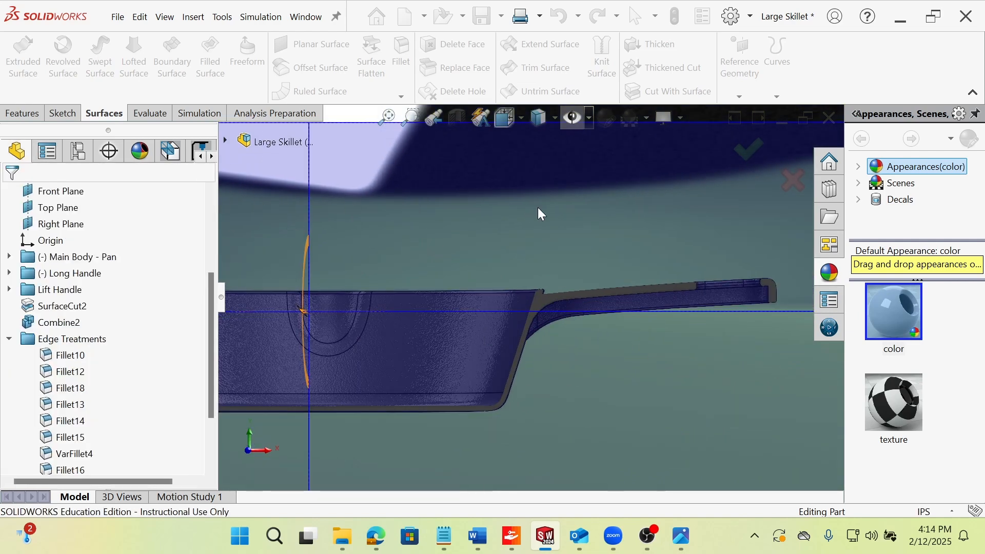
Collapse the Edge Treatments folder in the feature tree and look over the whole skillet from several angles.
middle_drag(471, 331, 512, 392)
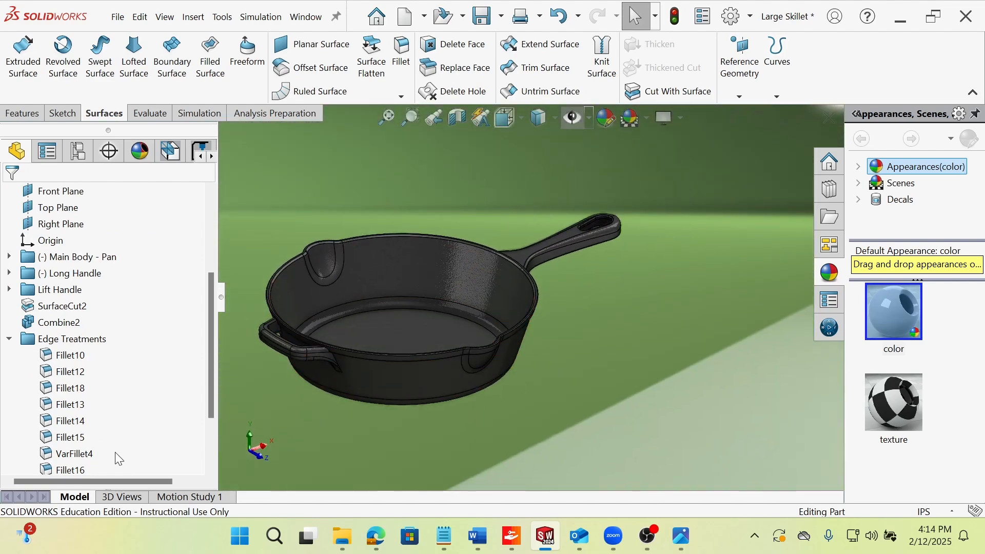
click(9, 340)
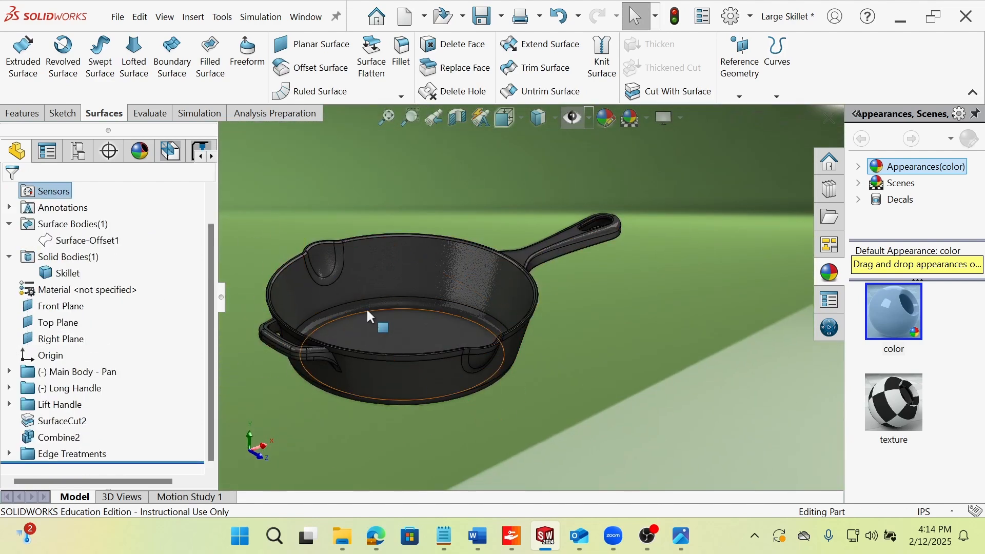
scroll(474, 263, down, 4)
mouse_move(696, 258)
middle_down()
mouse_move(609, 246)
mouse_move(687, 244)
middle_up()
scroll(565, 236, up, 4)
middle_drag(497, 239, 559, 382)
scroll(478, 381, up, 3)
middle_drag(459, 310, 465, 353)
scroll(574, 288, down, 1)
scroll(491, 382, up, 1)
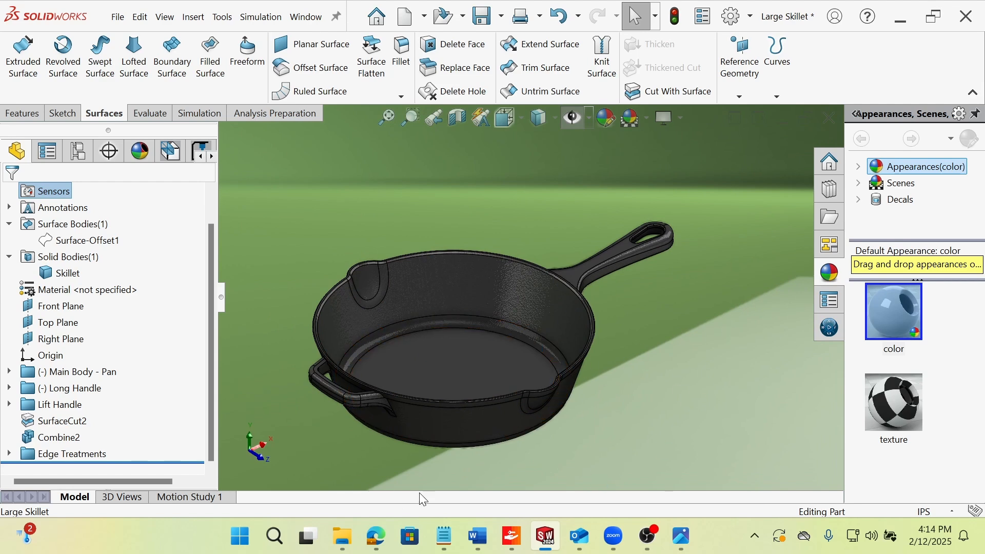
Highlight the Main Body - Pan folder's geometry on the model and clear the selection.
click(73, 374)
click(446, 186)
middle_drag(427, 322, 433, 378)
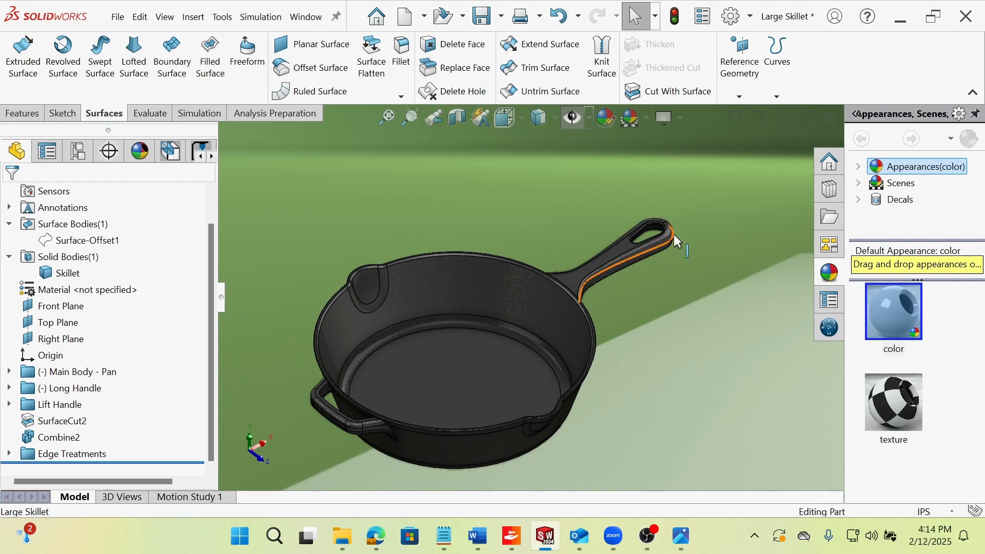
Examine the finished skillet's long handle, pan interior, pour spouts and lift handle from different angles.
scroll(653, 235, down, 1)
mouse_move(653, 235)
middle_down()
mouse_move(626, 214)
mouse_move(624, 134)
mouse_move(668, 225)
mouse_move(658, 240)
middle_up()
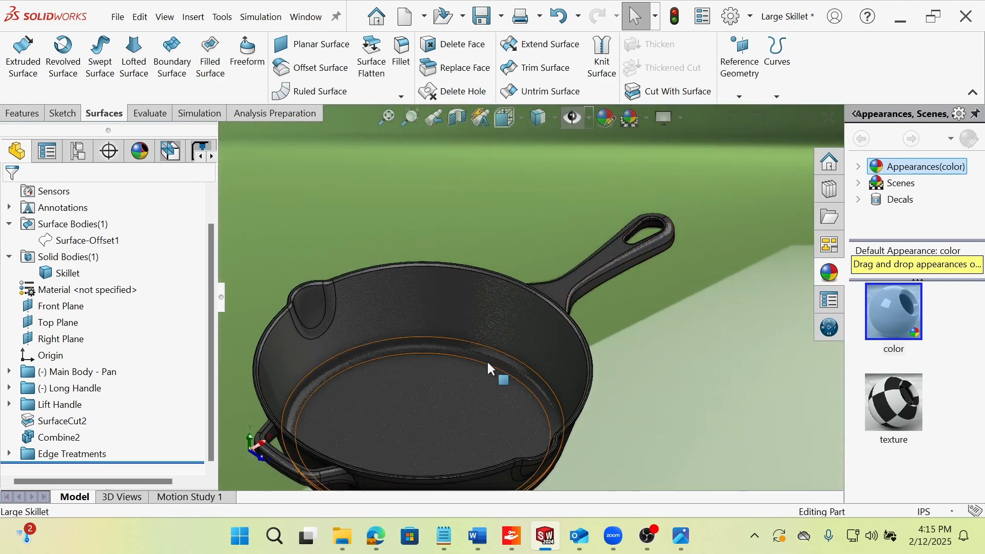
middle_drag(487, 359, 441, 395)
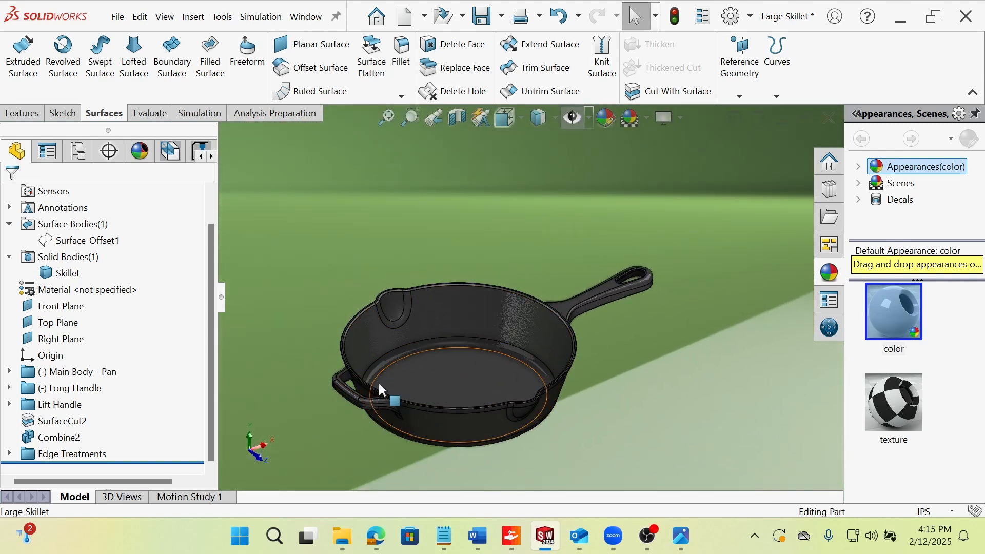
middle_drag(586, 307, 535, 376)
middle_drag(495, 325, 530, 380)
scroll(513, 328, up, 4)
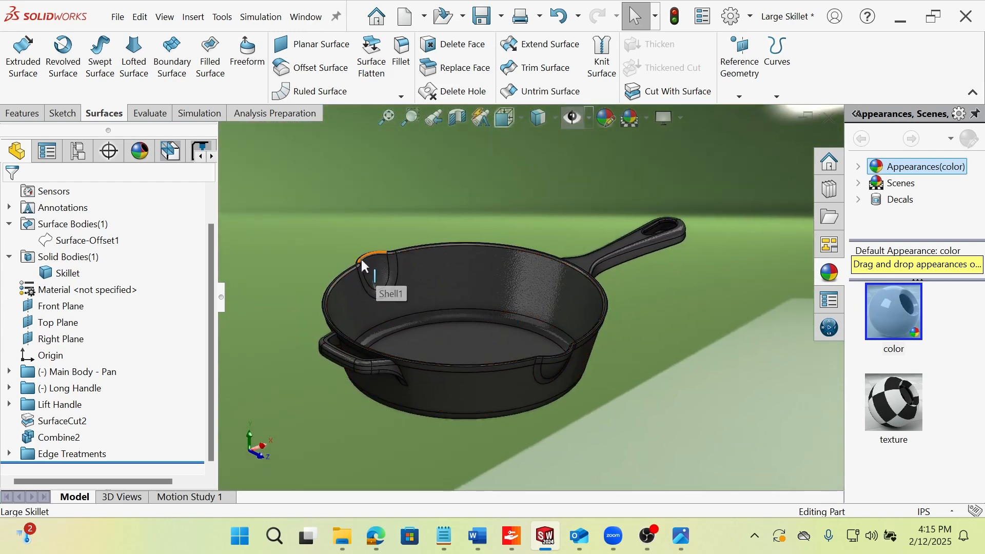
middle_drag(391, 267, 610, 365)
scroll(477, 308, down, 3)
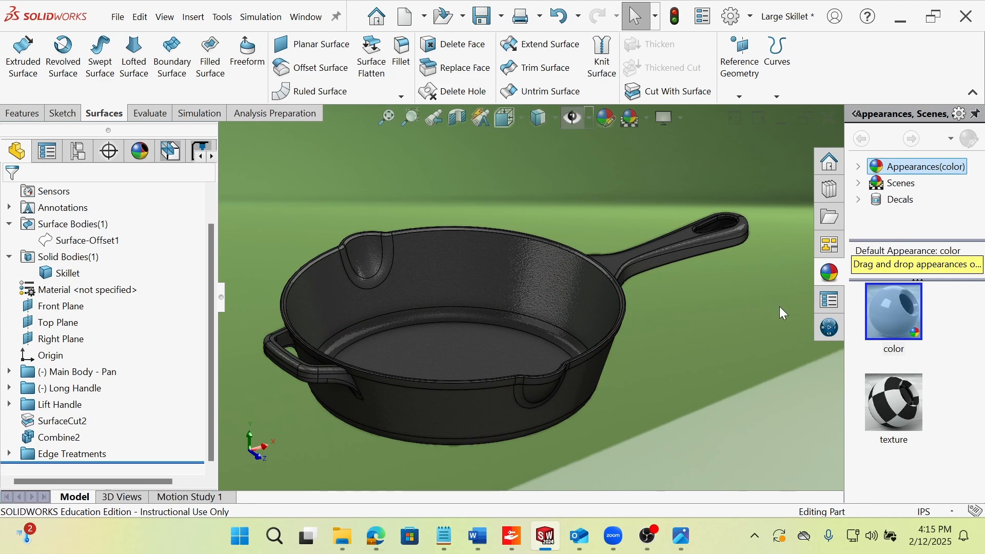
mouse_move(609, 547)
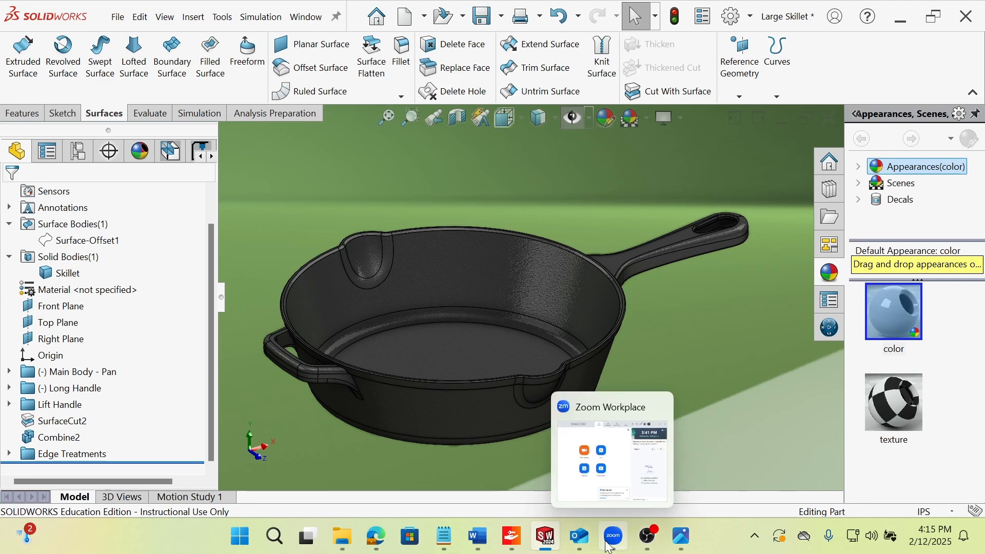